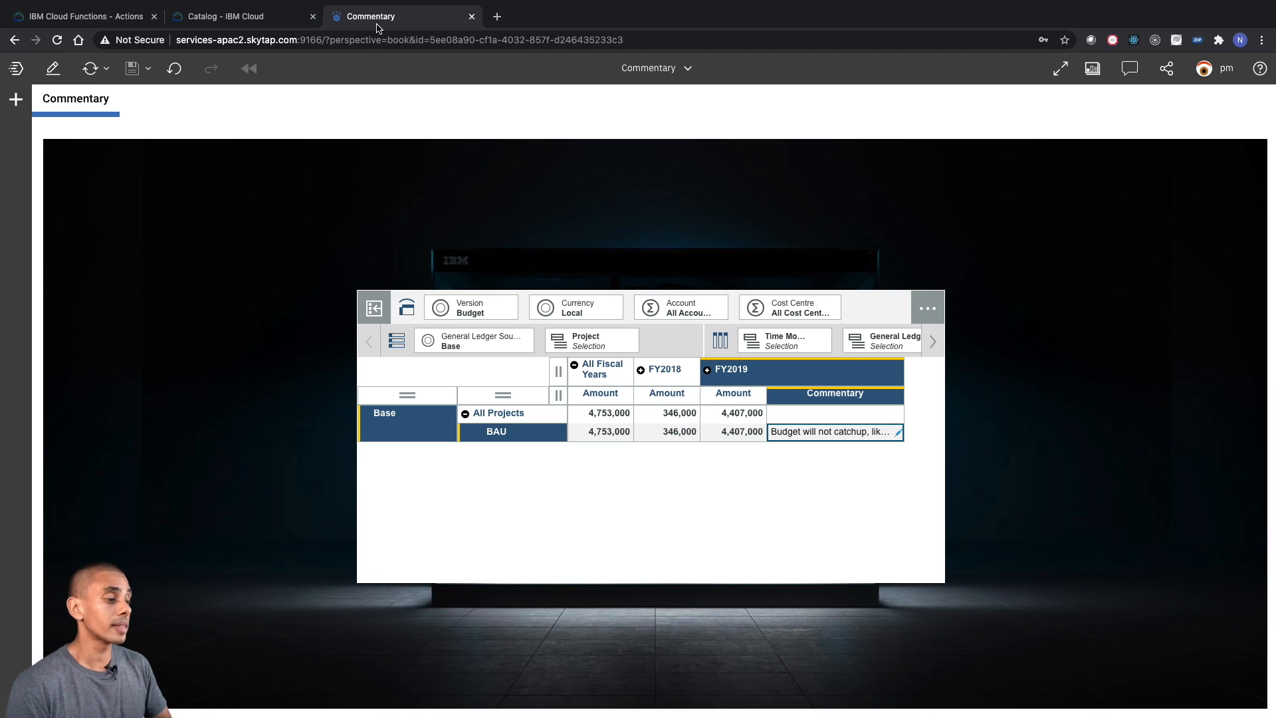
- Switch to Visual Studio Code and go through the items of the To Do List file one by one
key("ctrl+Left")
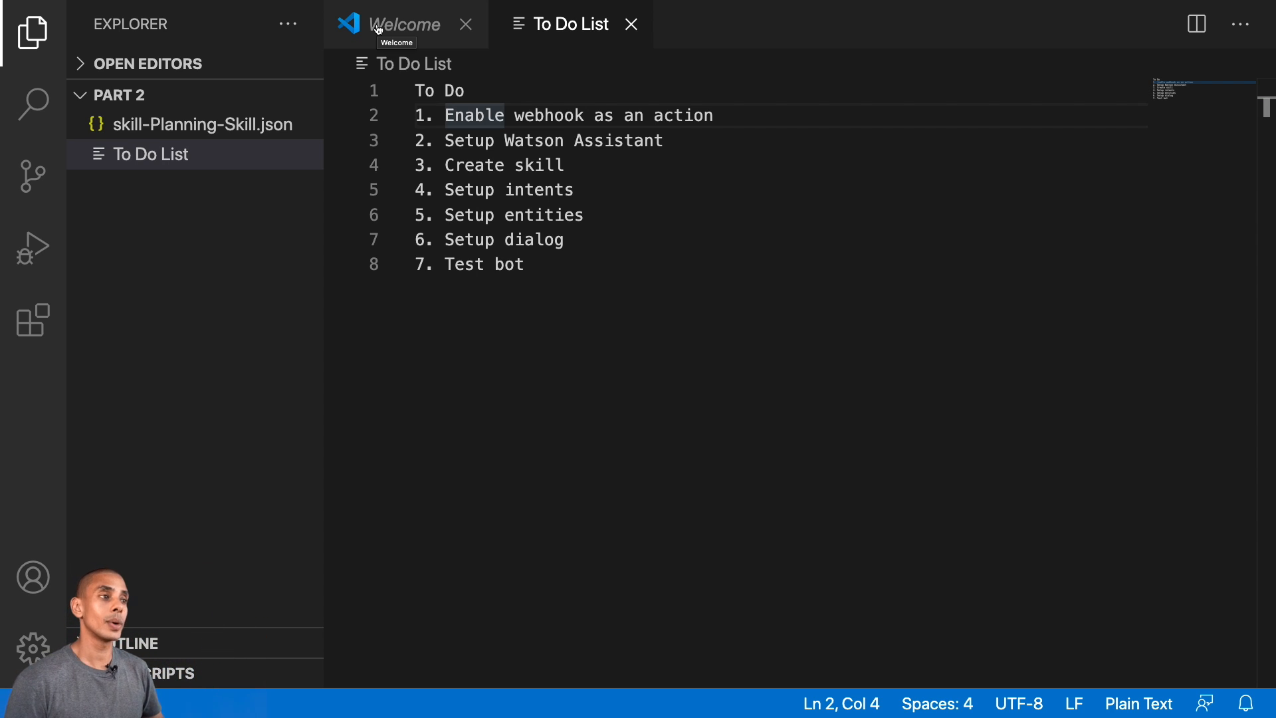
key("Down")
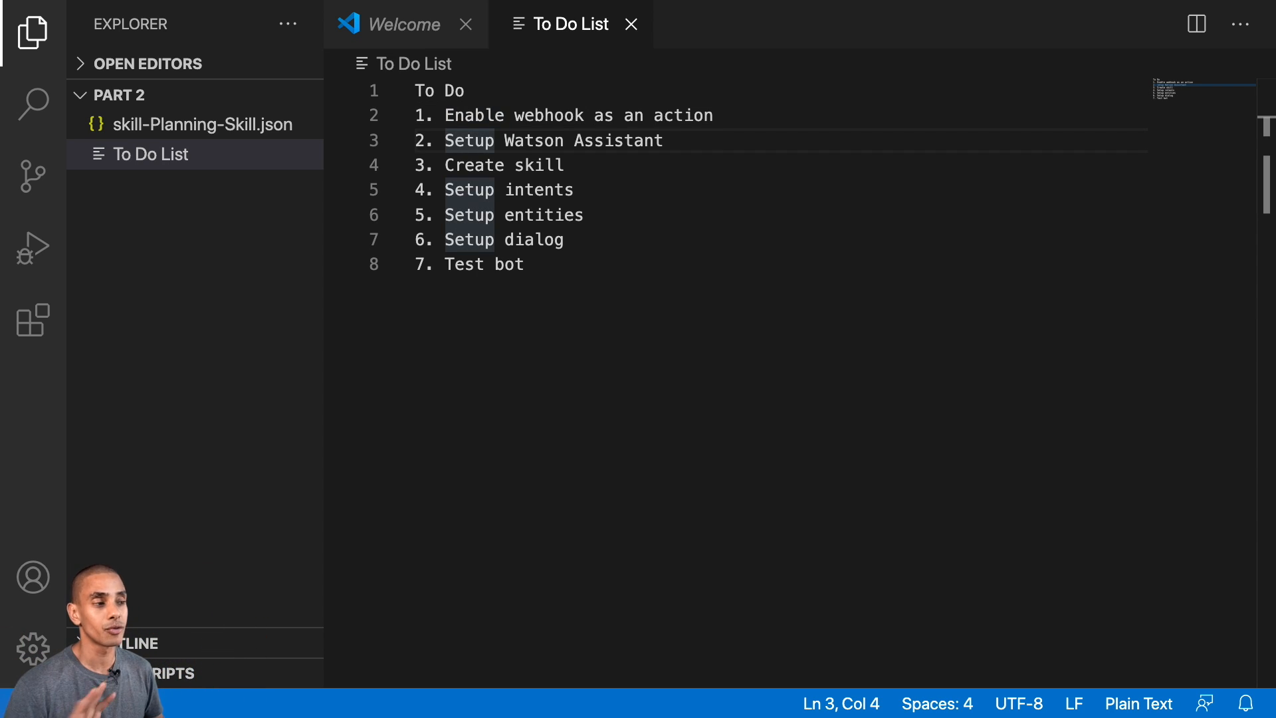
key("Down")
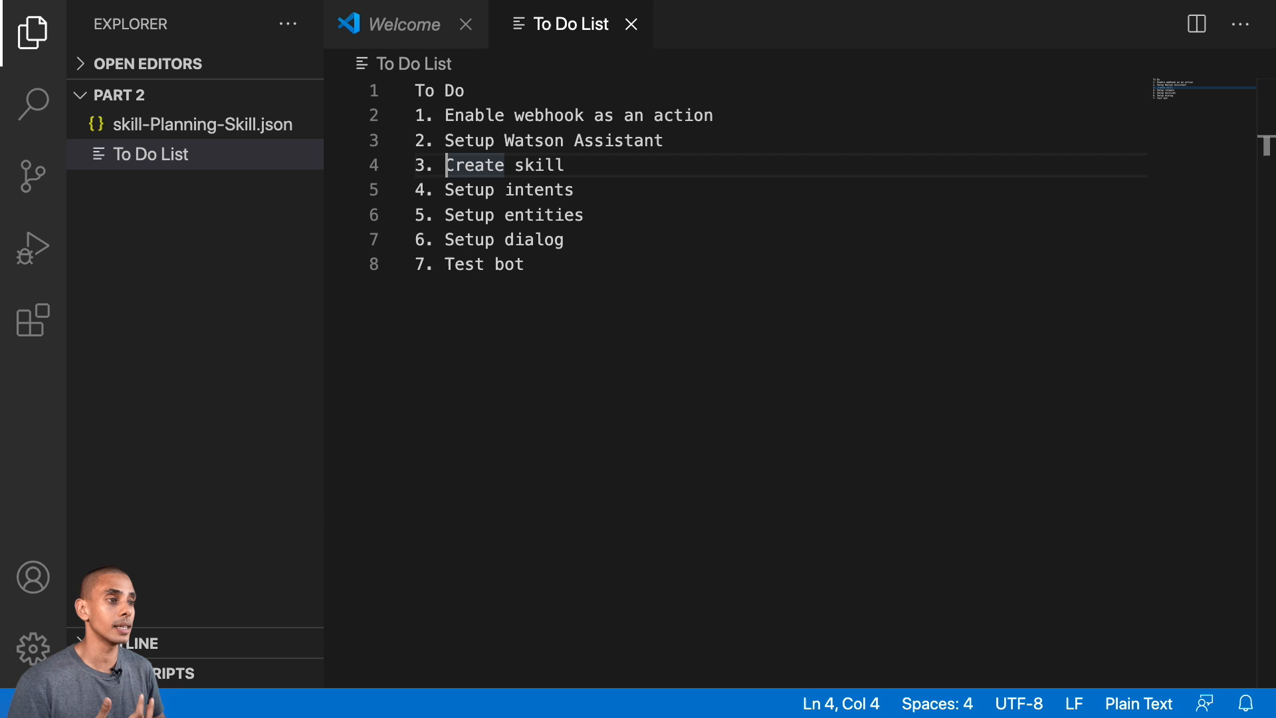
key("Down")
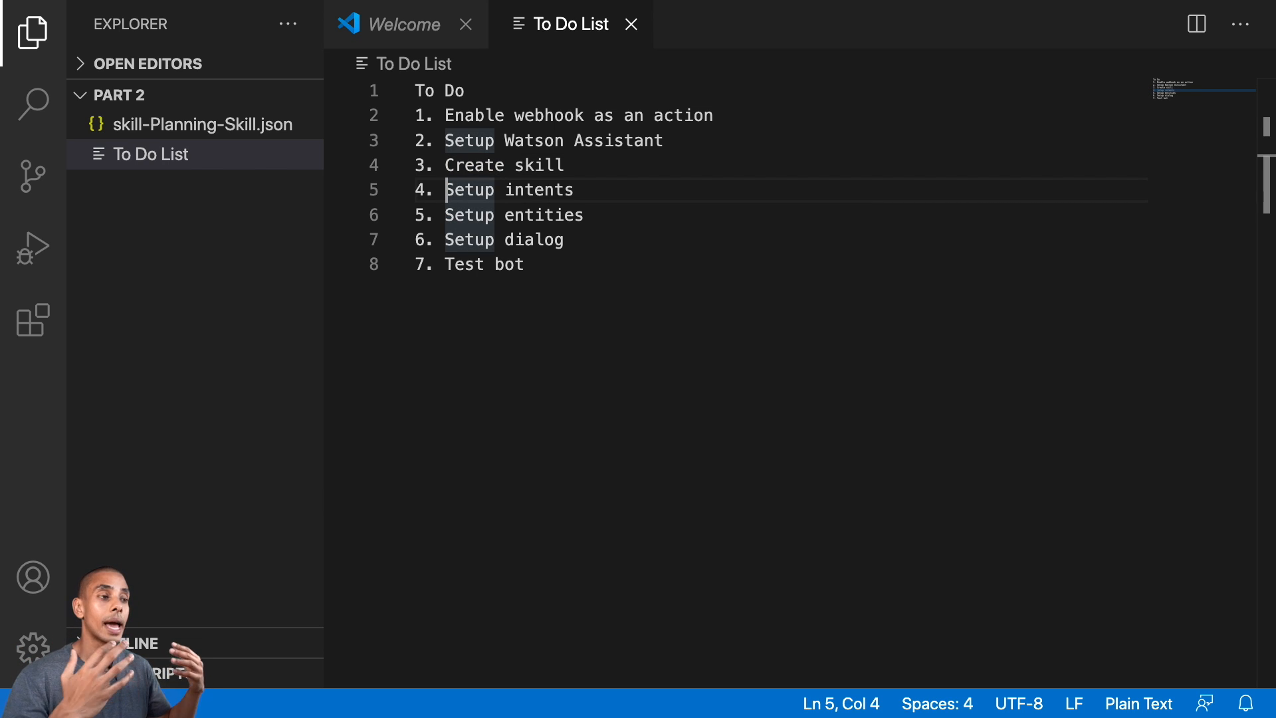
key("Down")
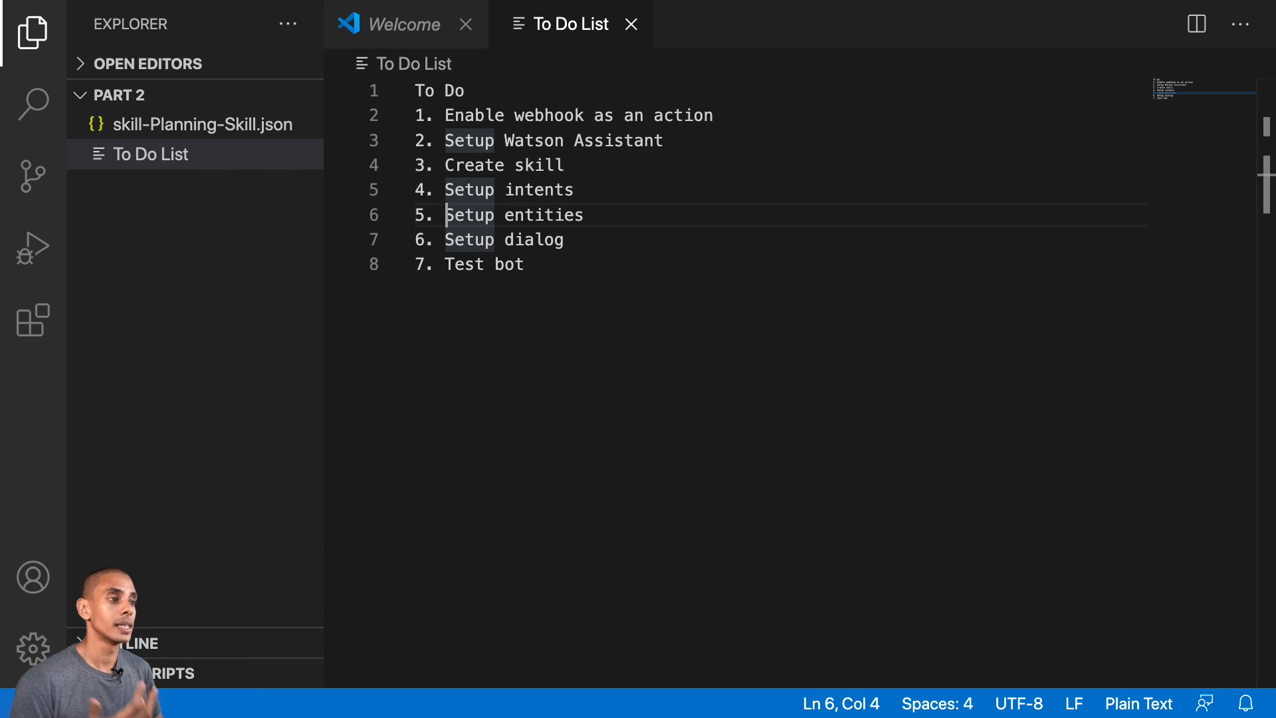
key("Down")
key("Down")
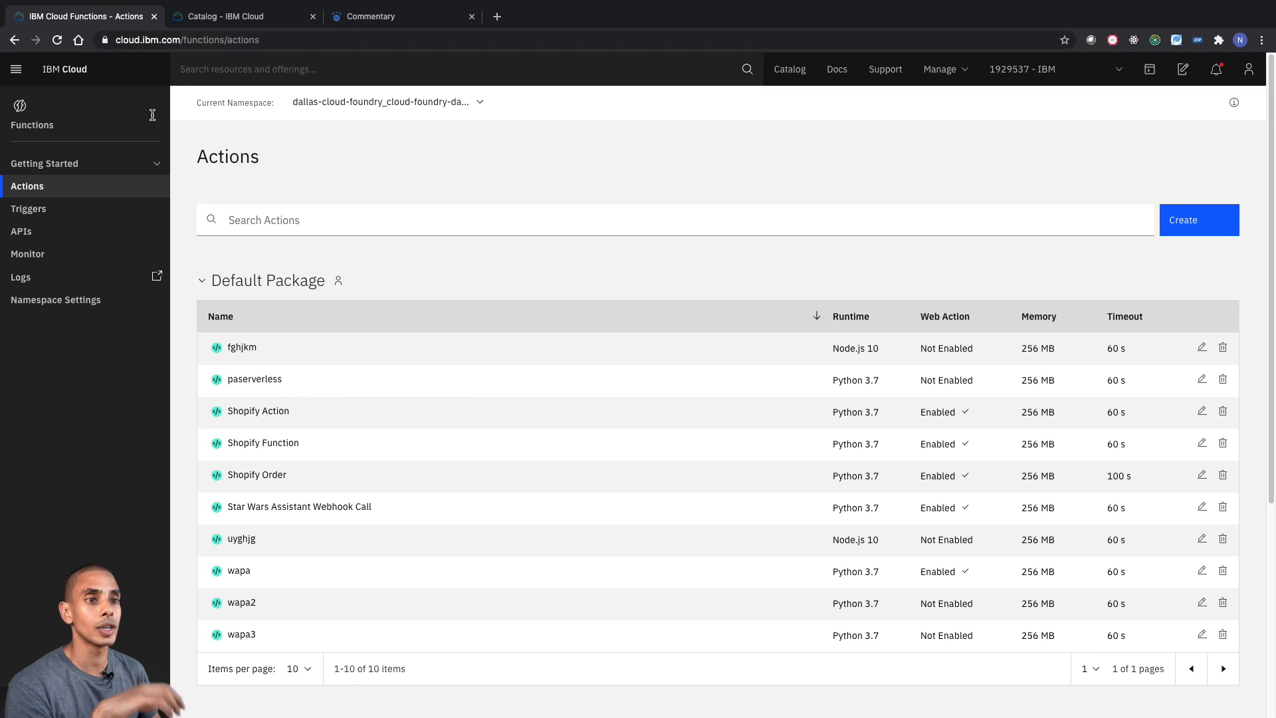
- In IBM Cloud Functions, open the paserverless action's endpoints, enable it as a web action and save the change
left_click(79, 186)
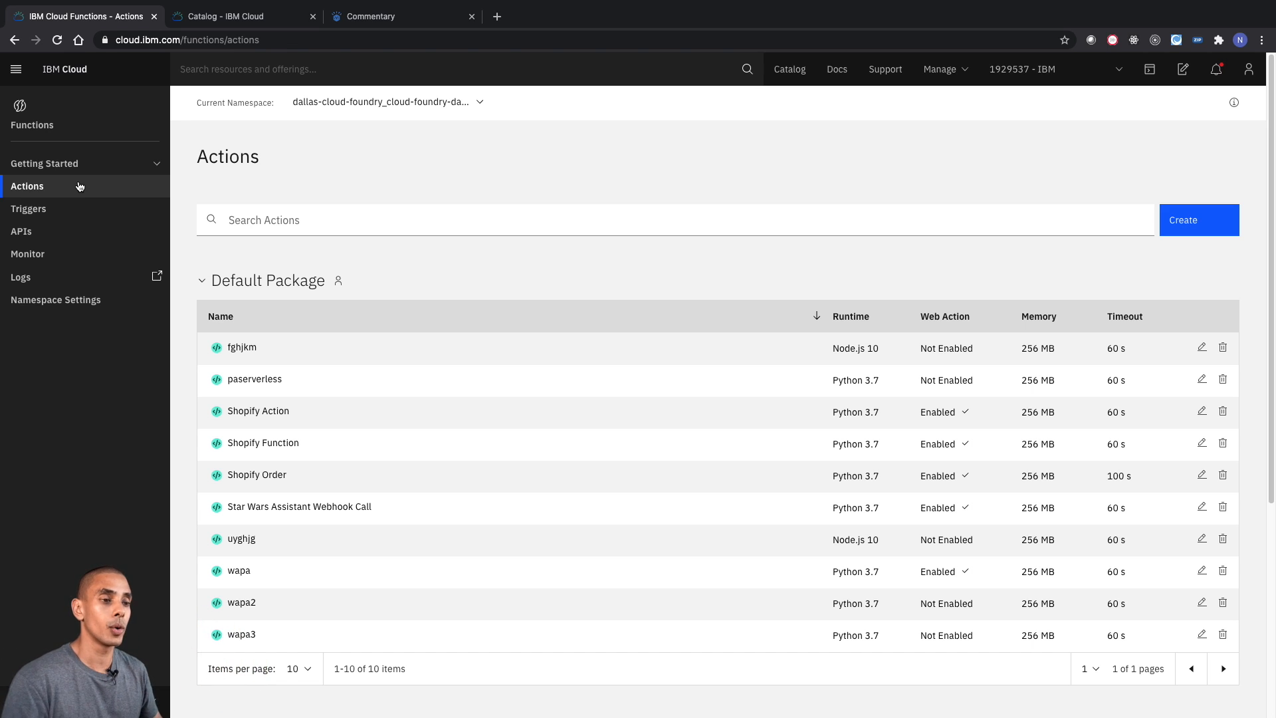
scroll(293, 361, "down", 1)
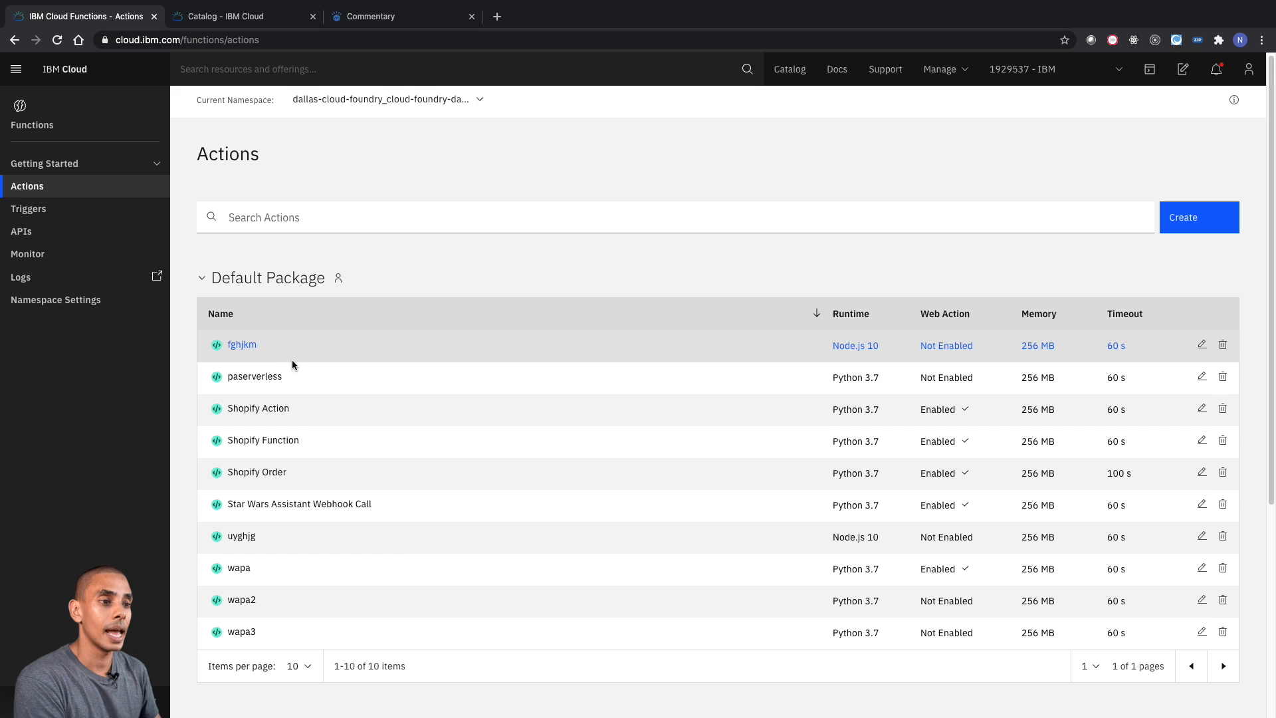
left_click(246, 384)
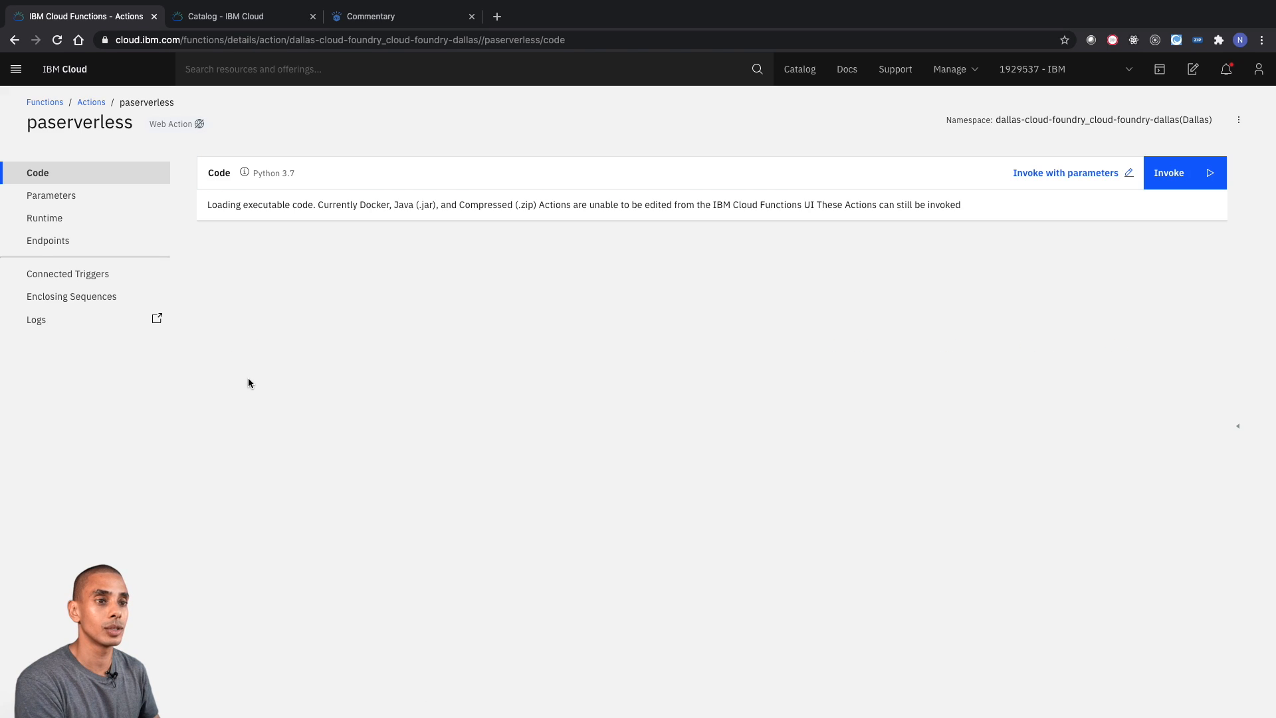
left_click(108, 240)
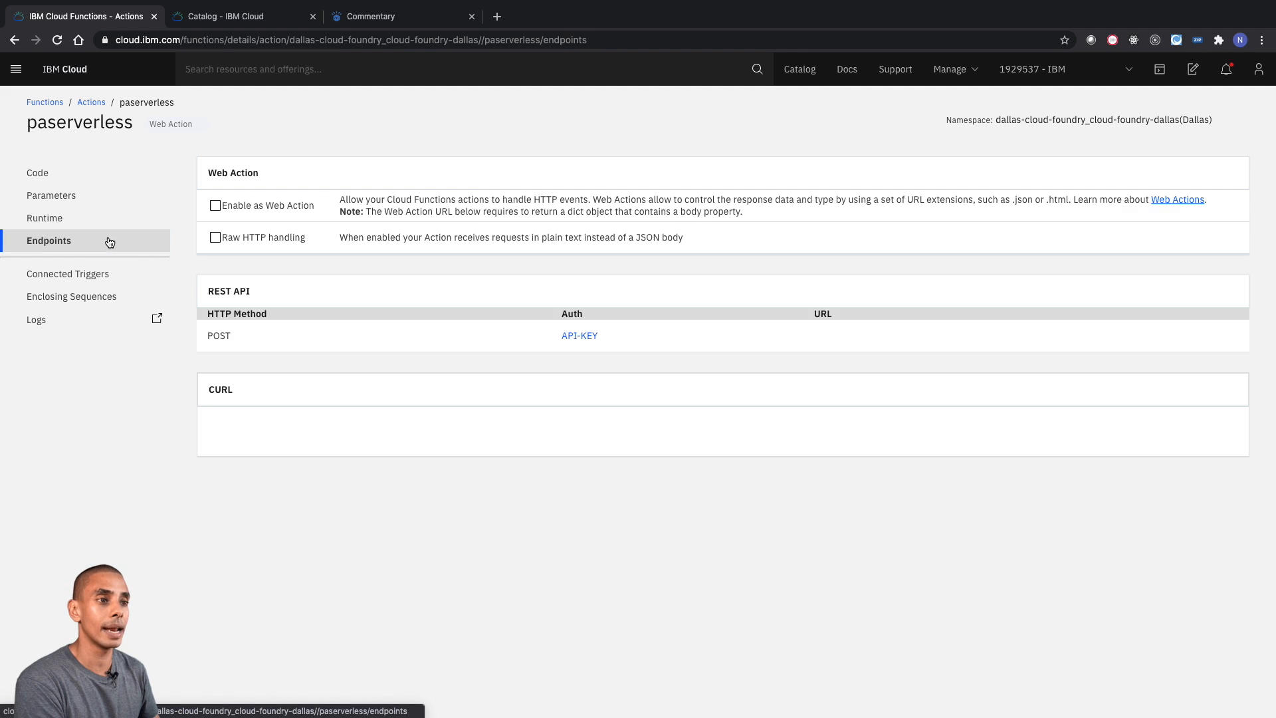
left_click(220, 208)
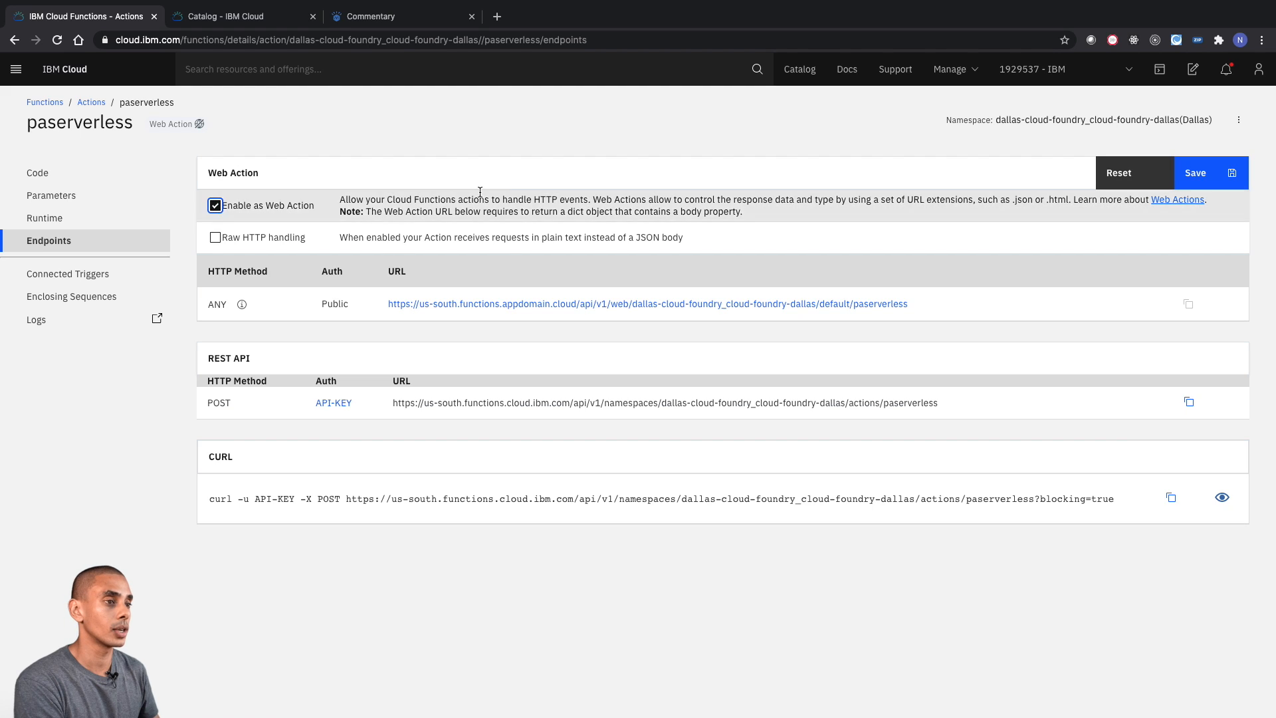
left_click(1211, 176)
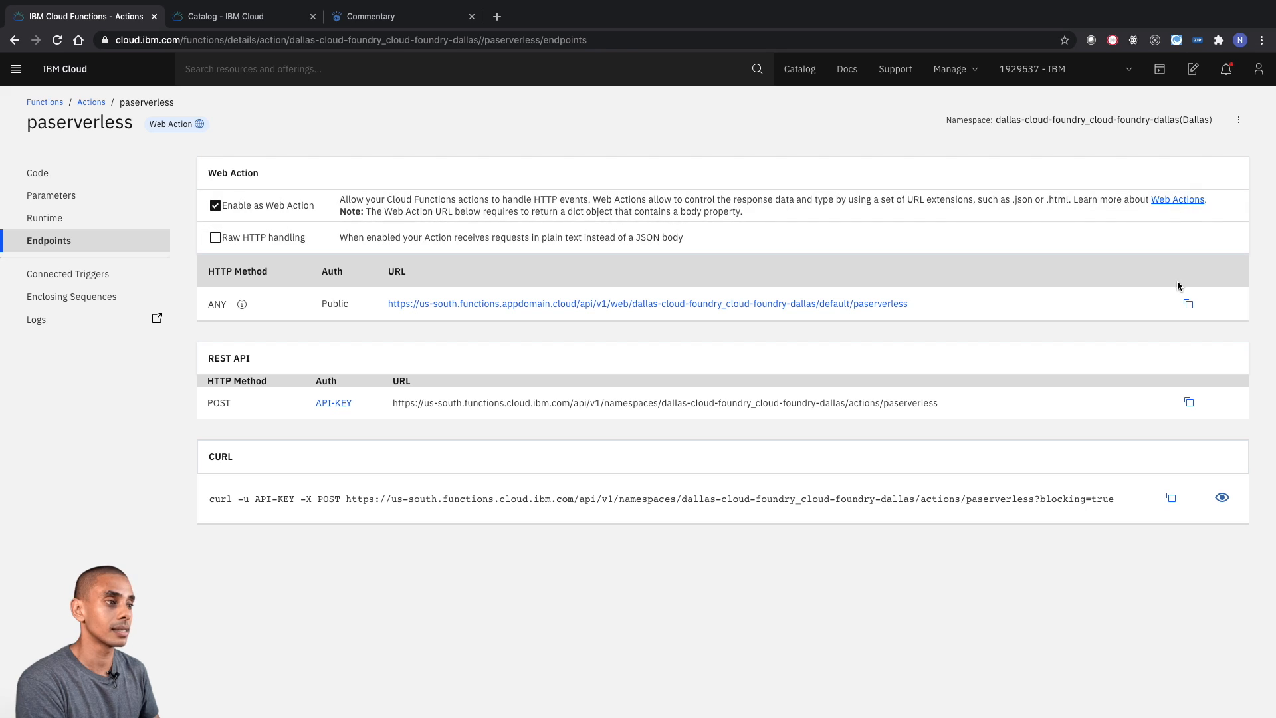
- Copy paserverless's public web action URL and paste it under a "Webhook" heading at the end of the To Do List in Visual Studio Code
left_click(1188, 307)
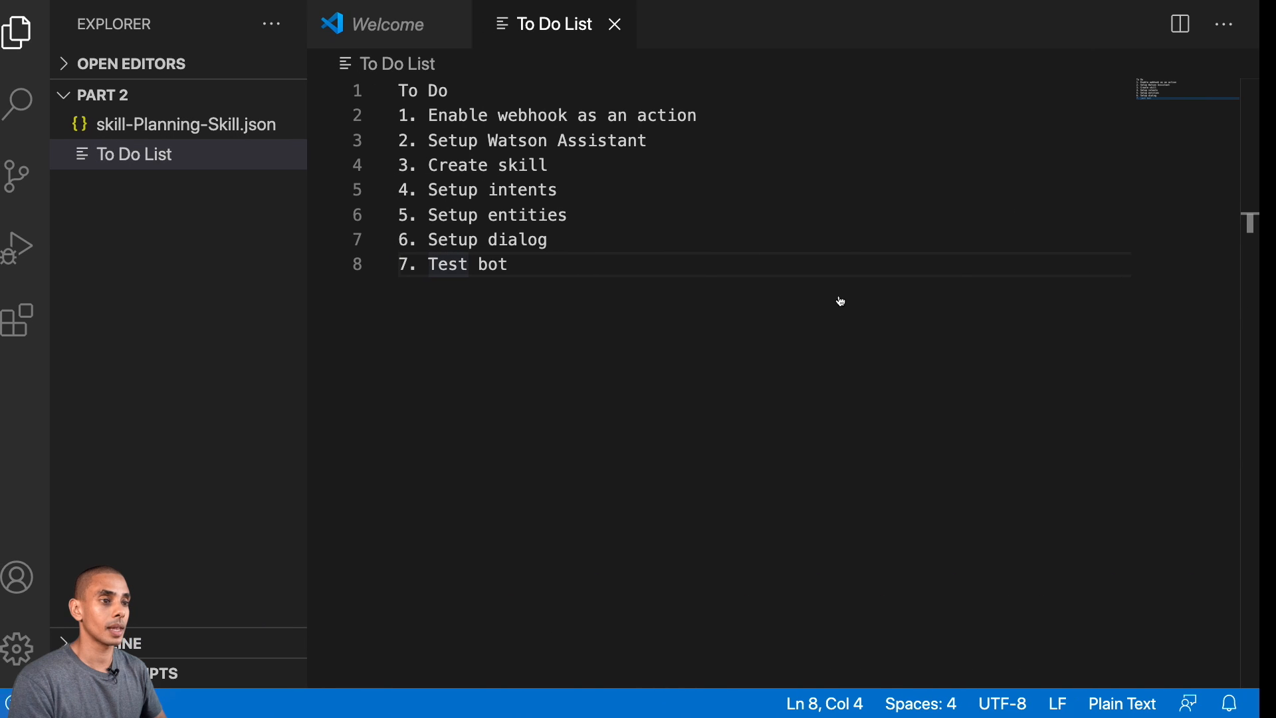
left_click(698, 286)
key("Return")
key("Return")
key("Return")
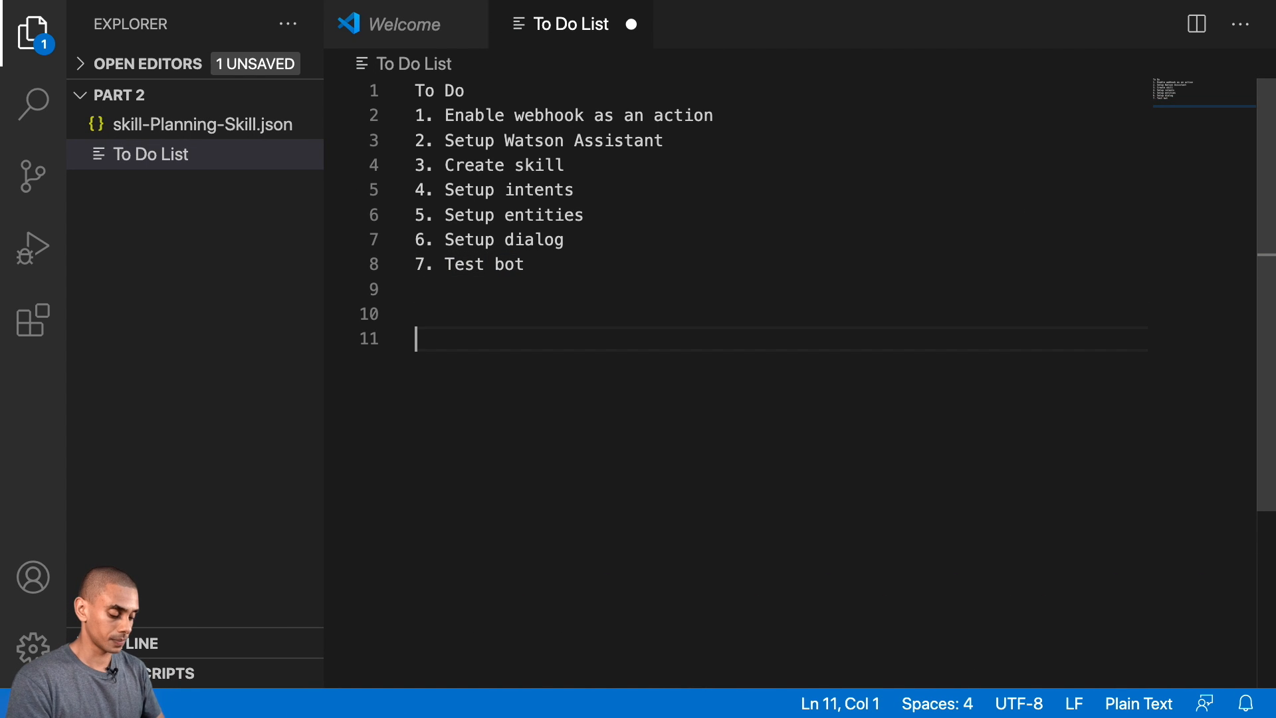
type("Webhook")
key("Return")
key("ctrl+v")
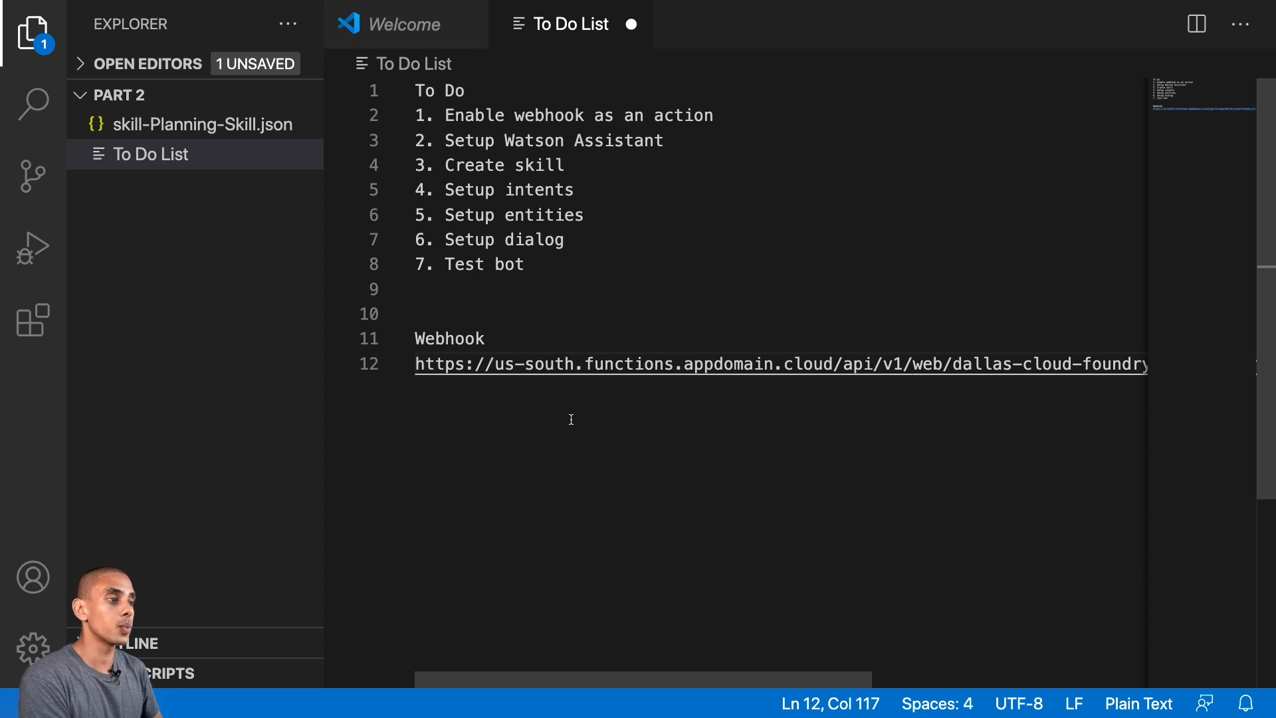
- Hide the file explorer and mark the item "Enable webhook as an action" as DONE
key("ctrl+b")
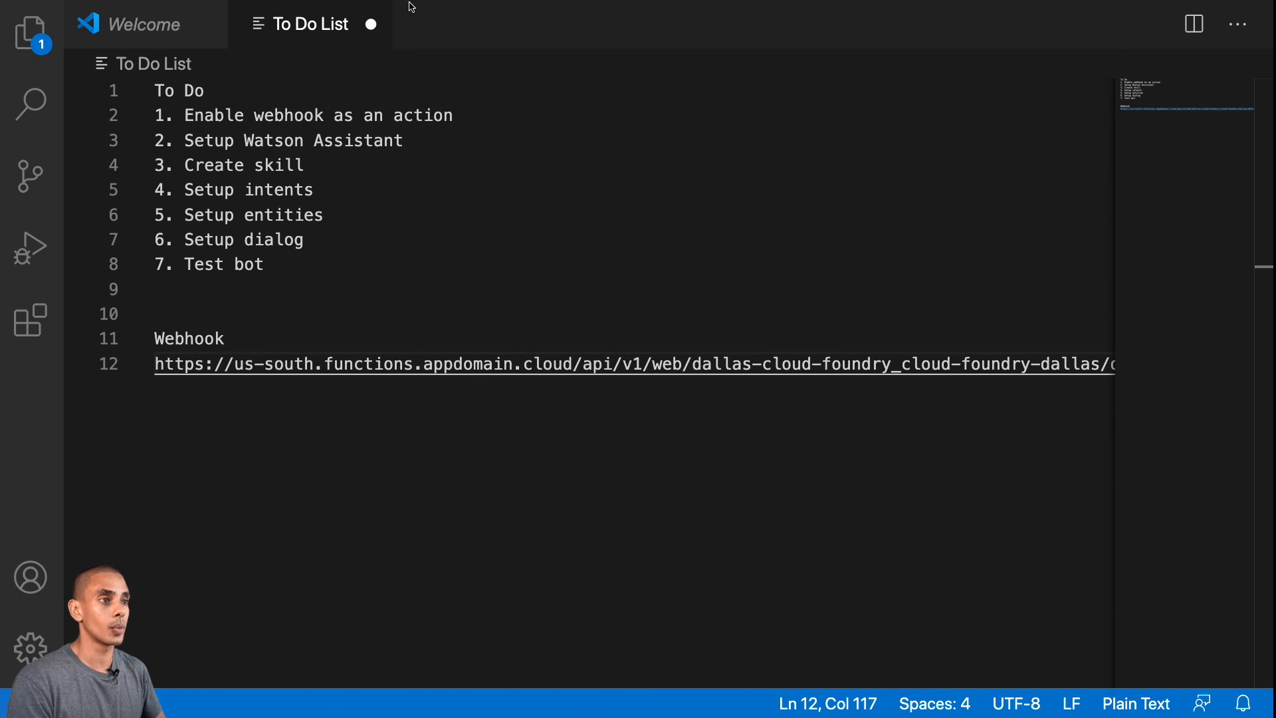
left_click(462, 115)
type("DONE")
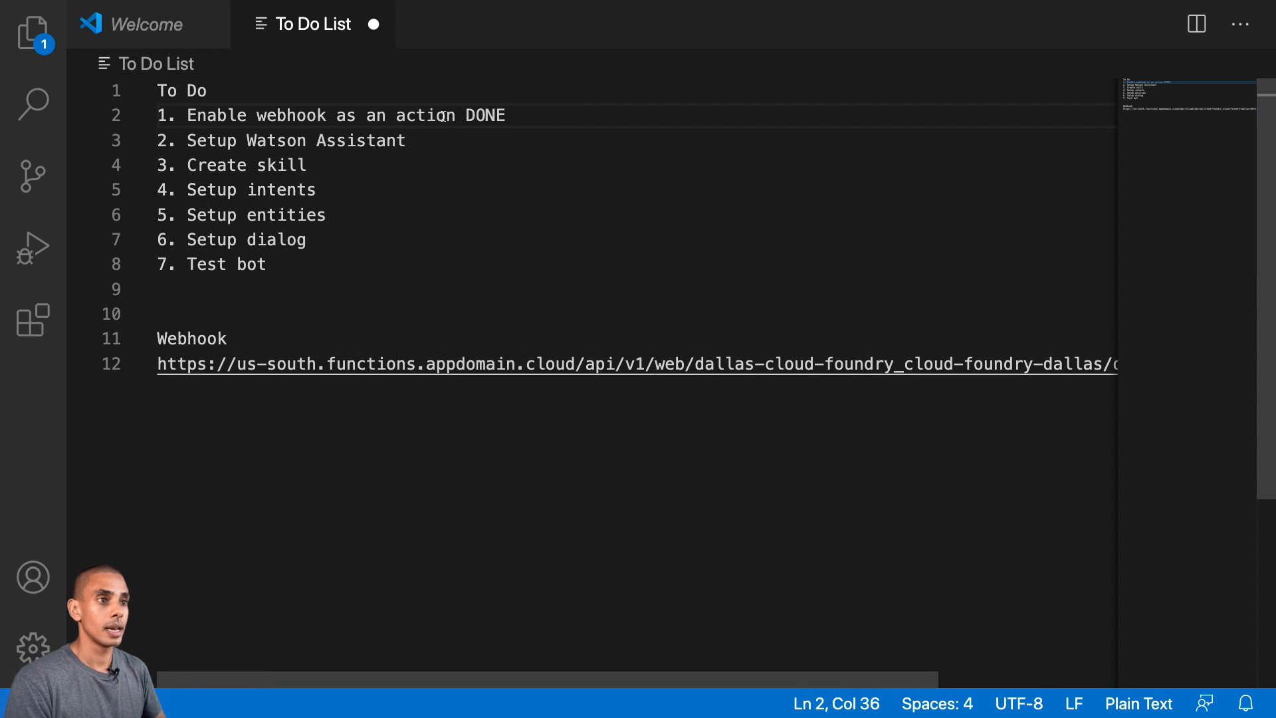
left_click(426, 139)
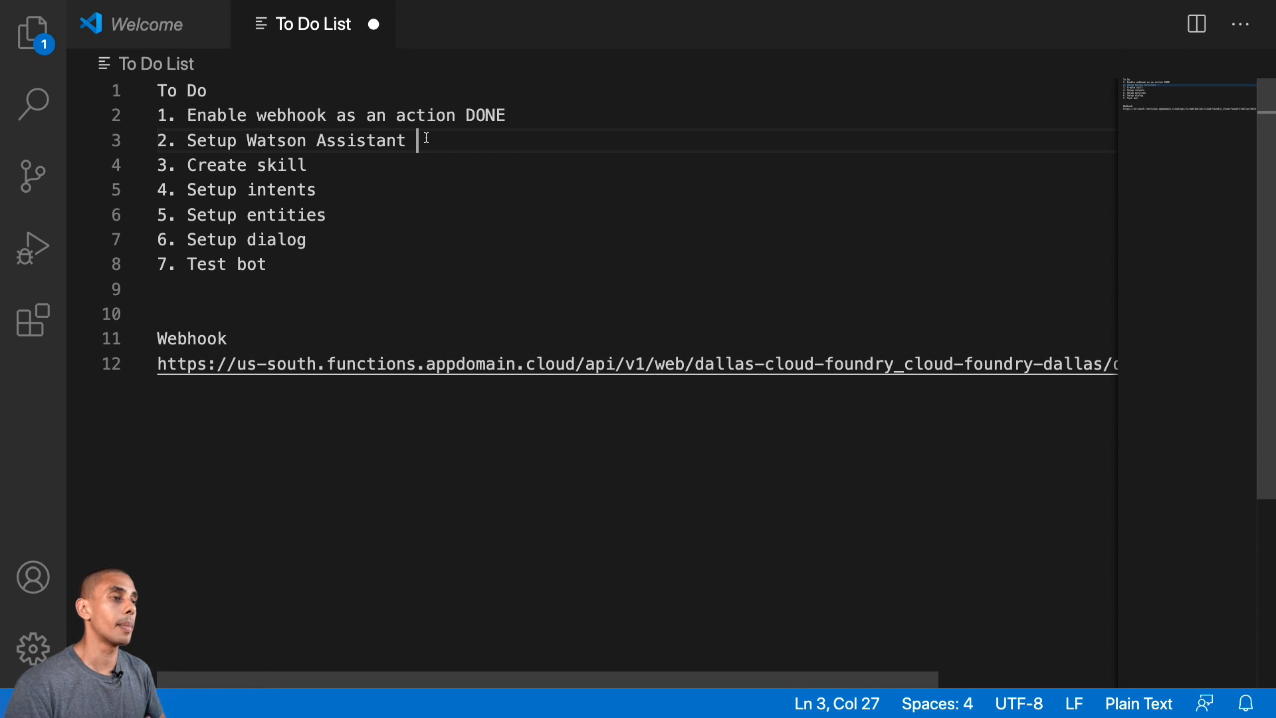
- Switch to the IBM Cloud catalog in the browser, filter the services by AI / Machine Learning and open Watson Assistant
key("ctrl+Right")
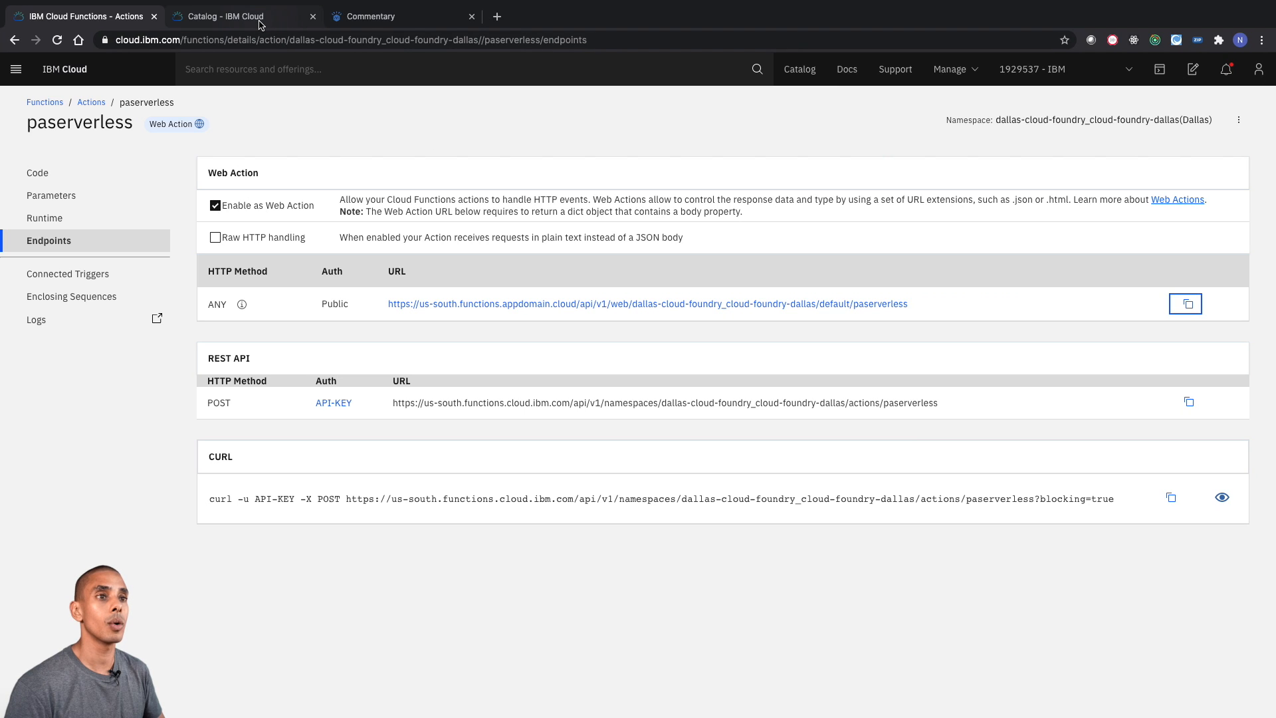
left_click(259, 23)
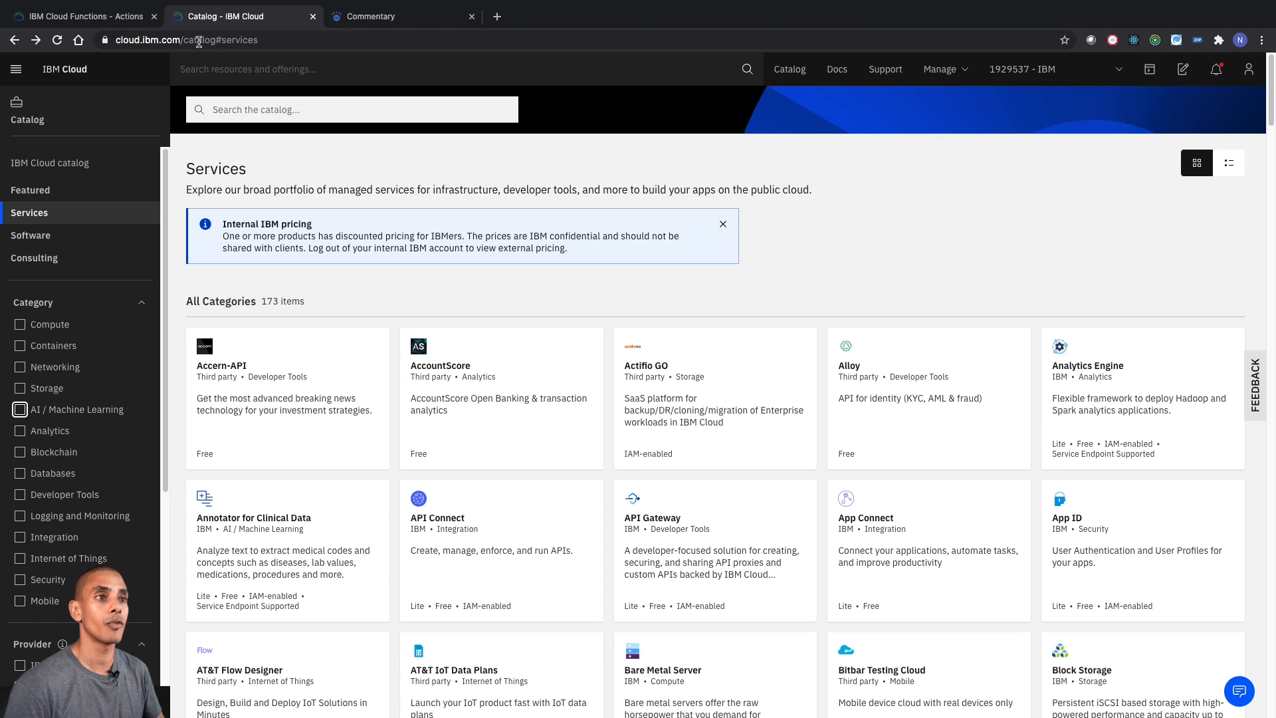
left_click(56, 218)
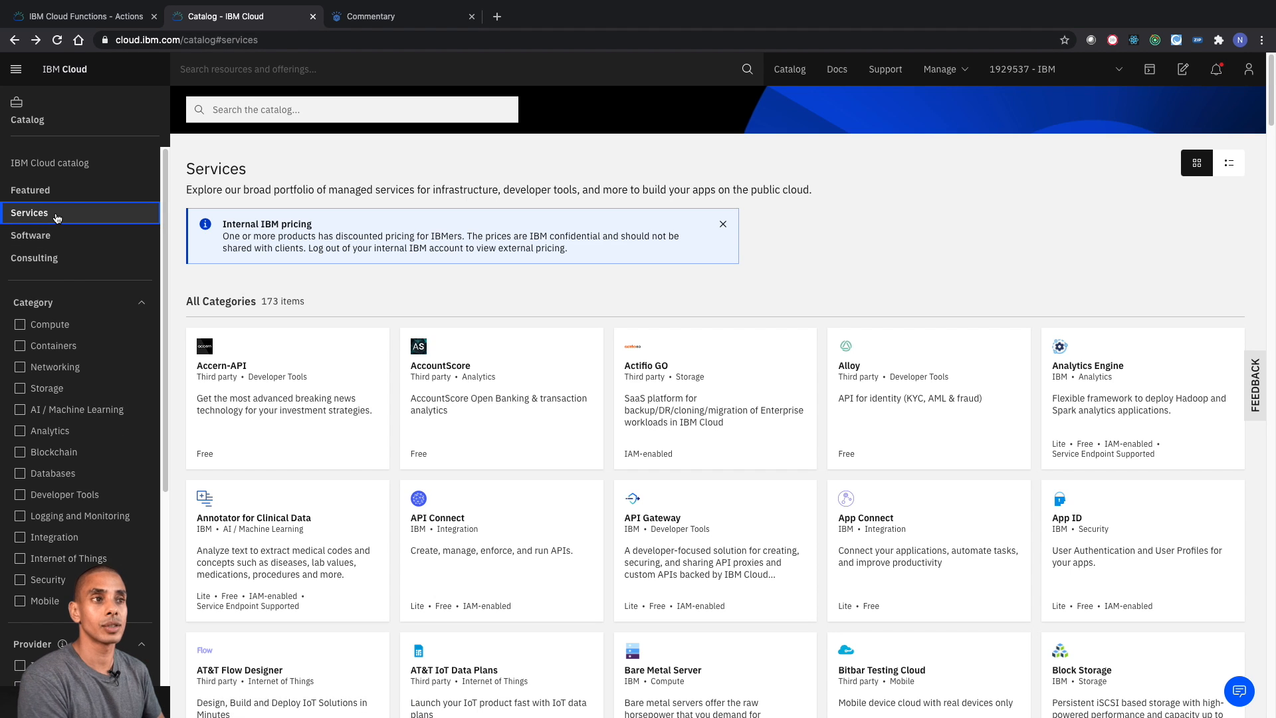
left_click(55, 416)
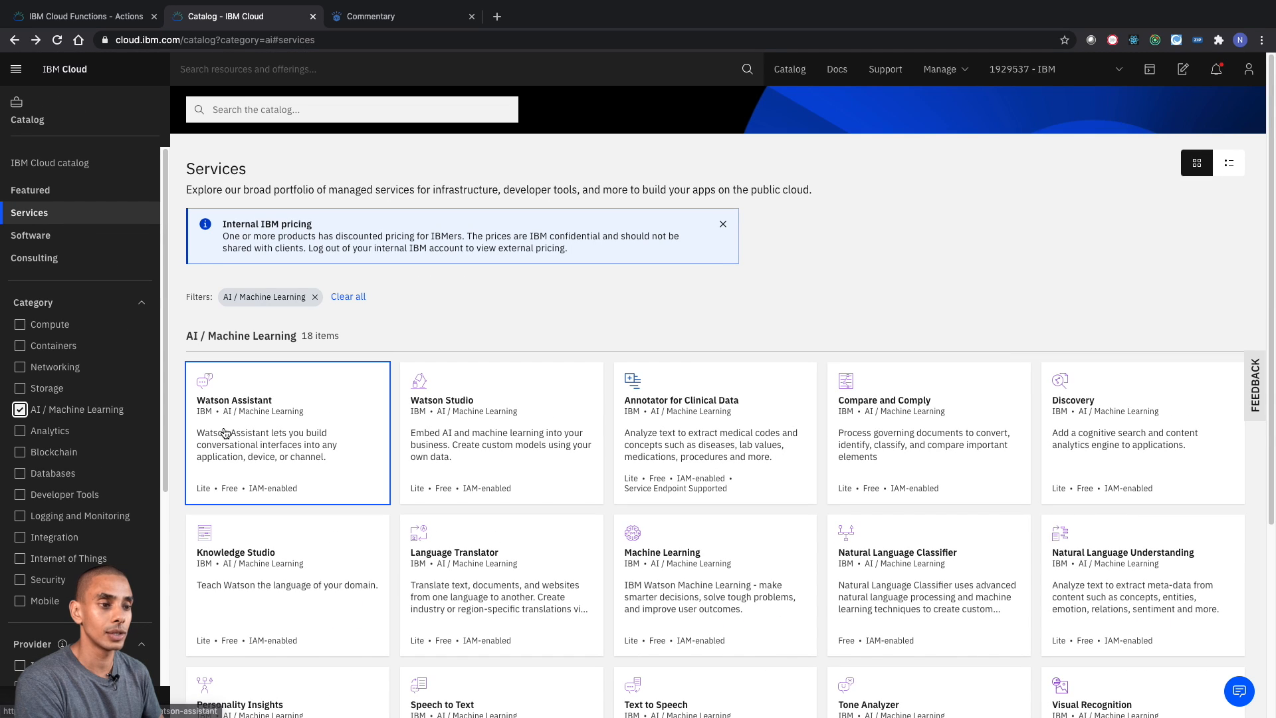
left_click(409, 449)
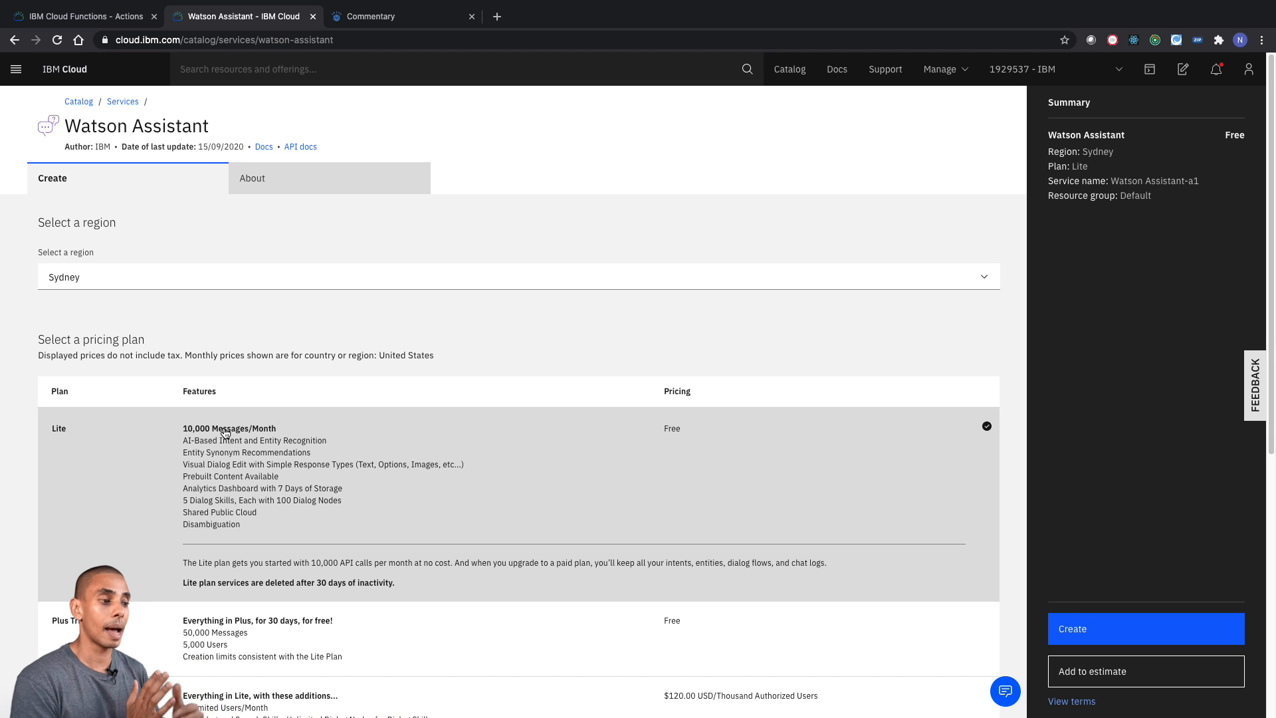
- Create a Watson Assistant service instance on the Lite plan in the Sydney region
left_click(424, 519)
left_click(418, 277)
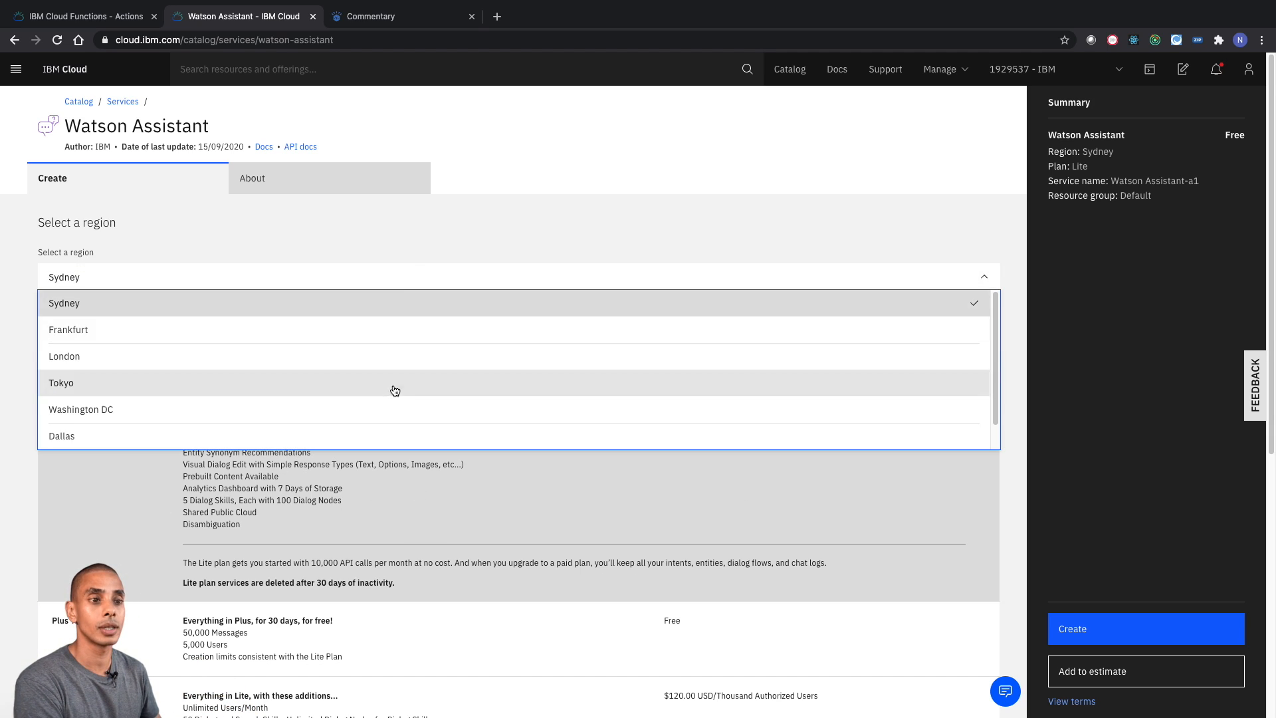
left_click(565, 210)
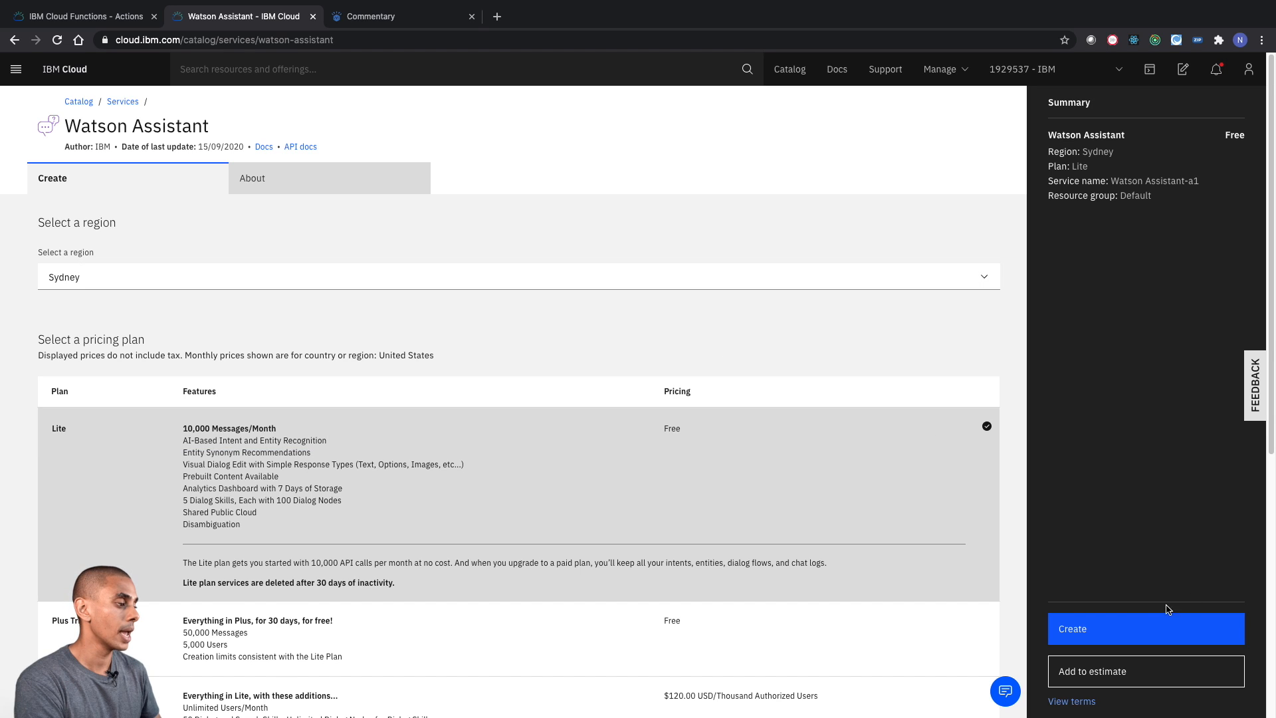
left_click(1077, 629)
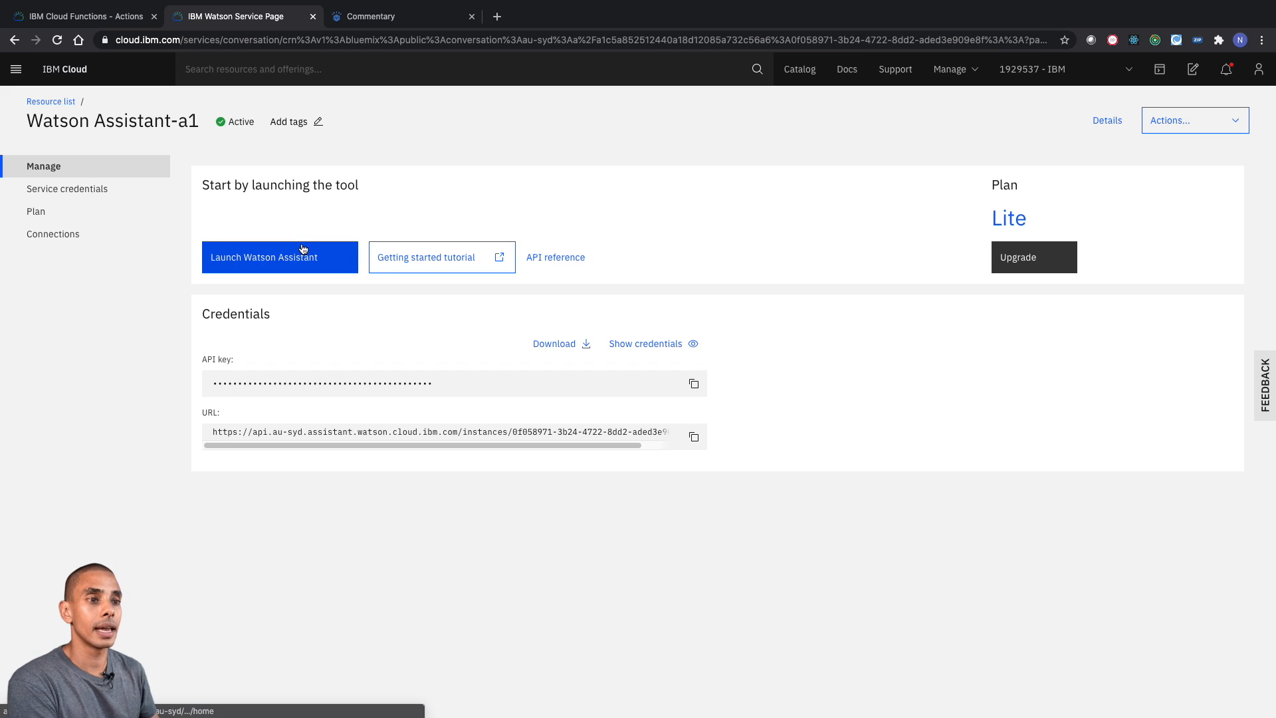
- Launch Watson Assistant, dismiss the welcome tour and its reminder, and show the Assistants page
left_click(284, 264)
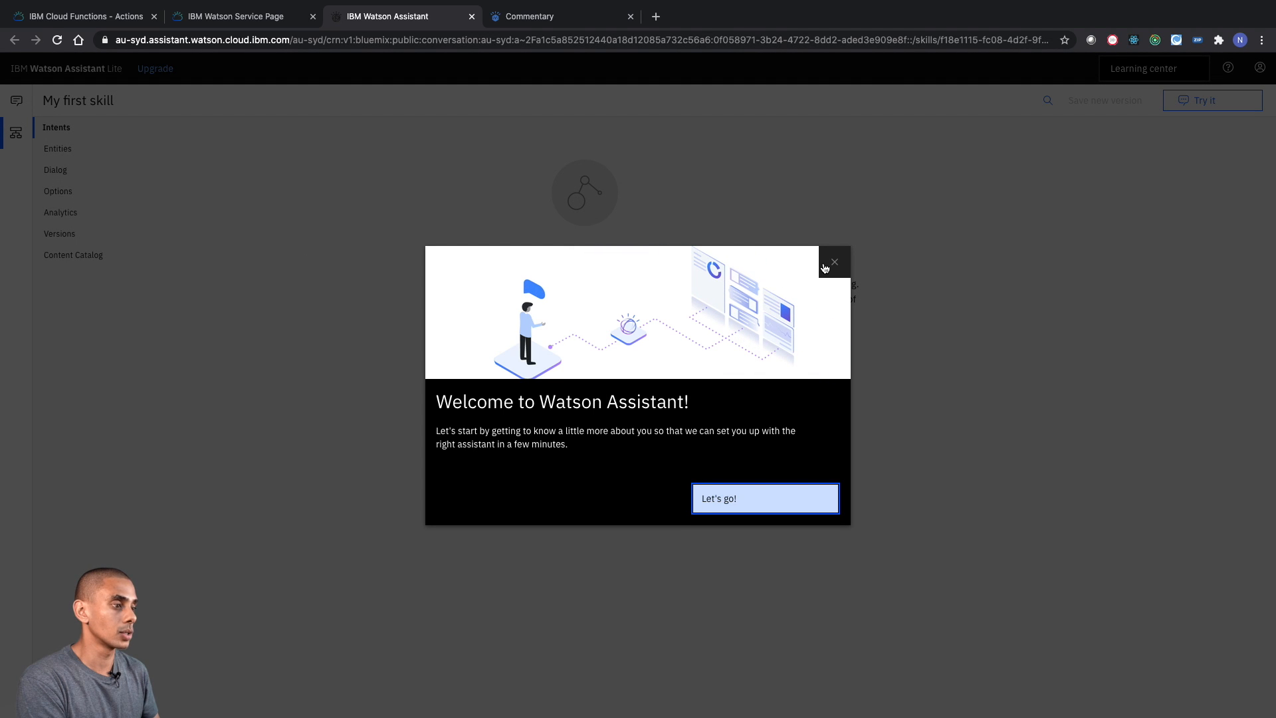
left_click(834, 263)
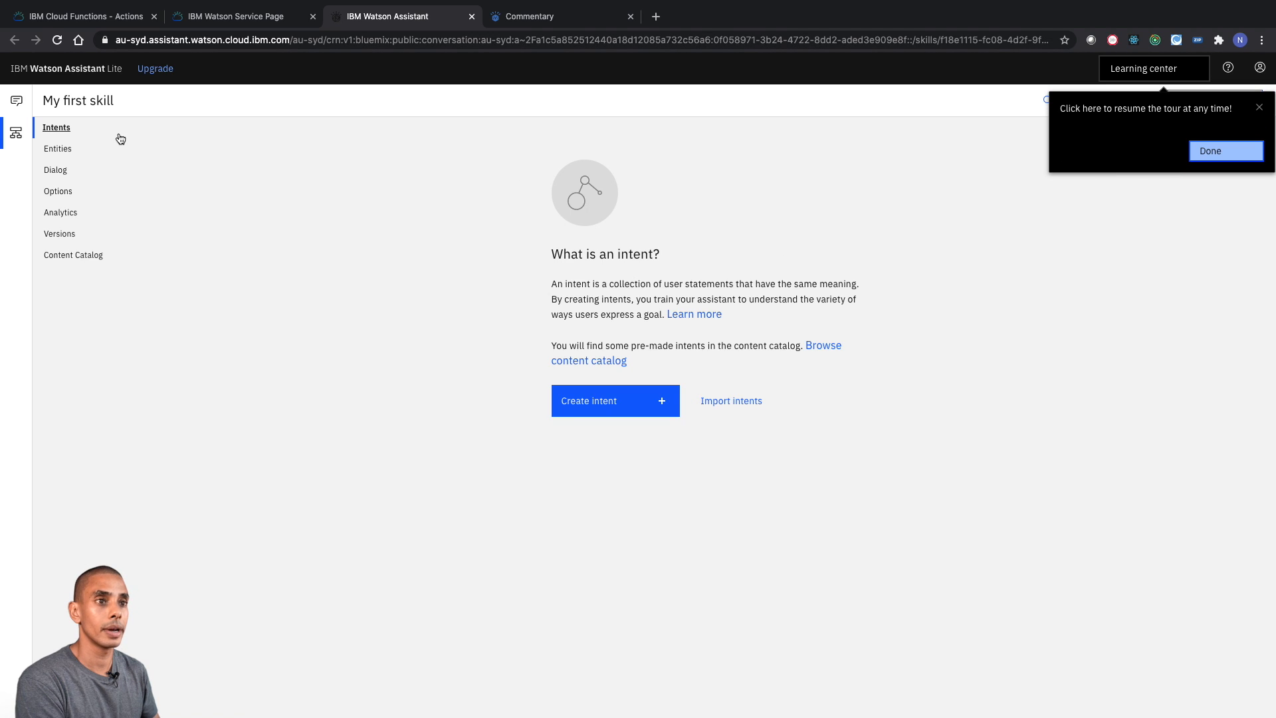
left_click(16, 100)
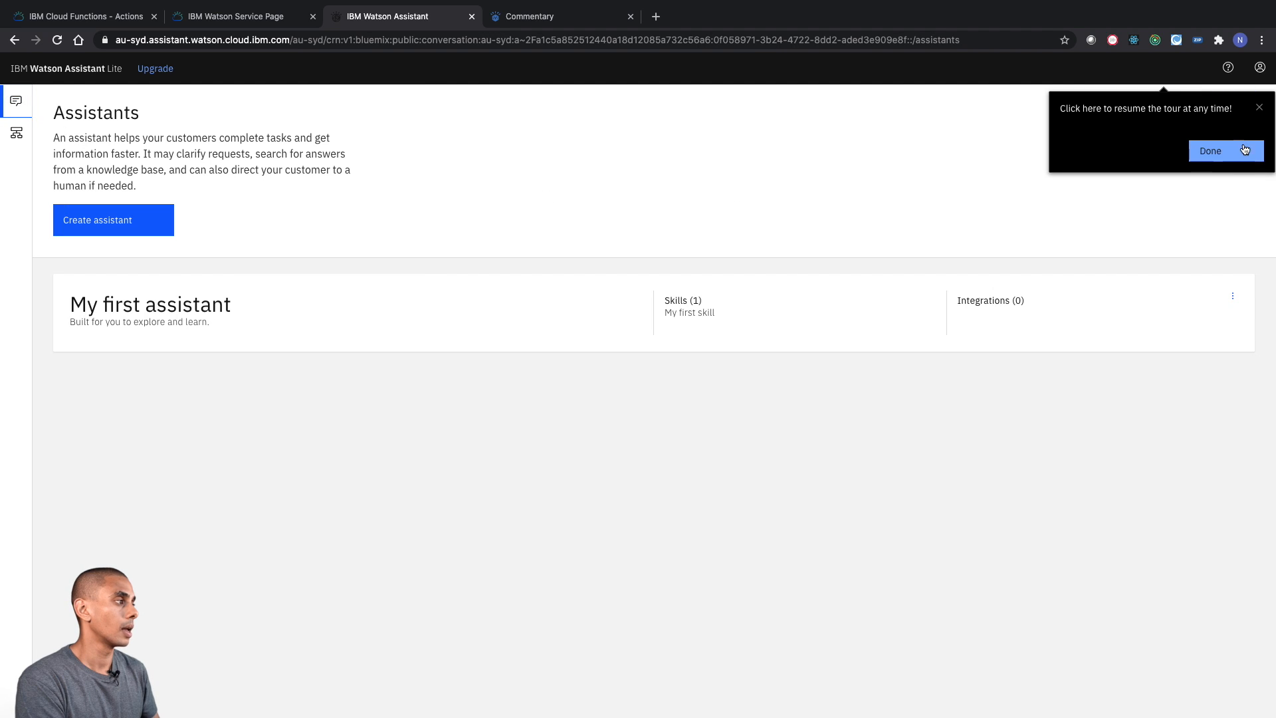
left_click(1211, 151)
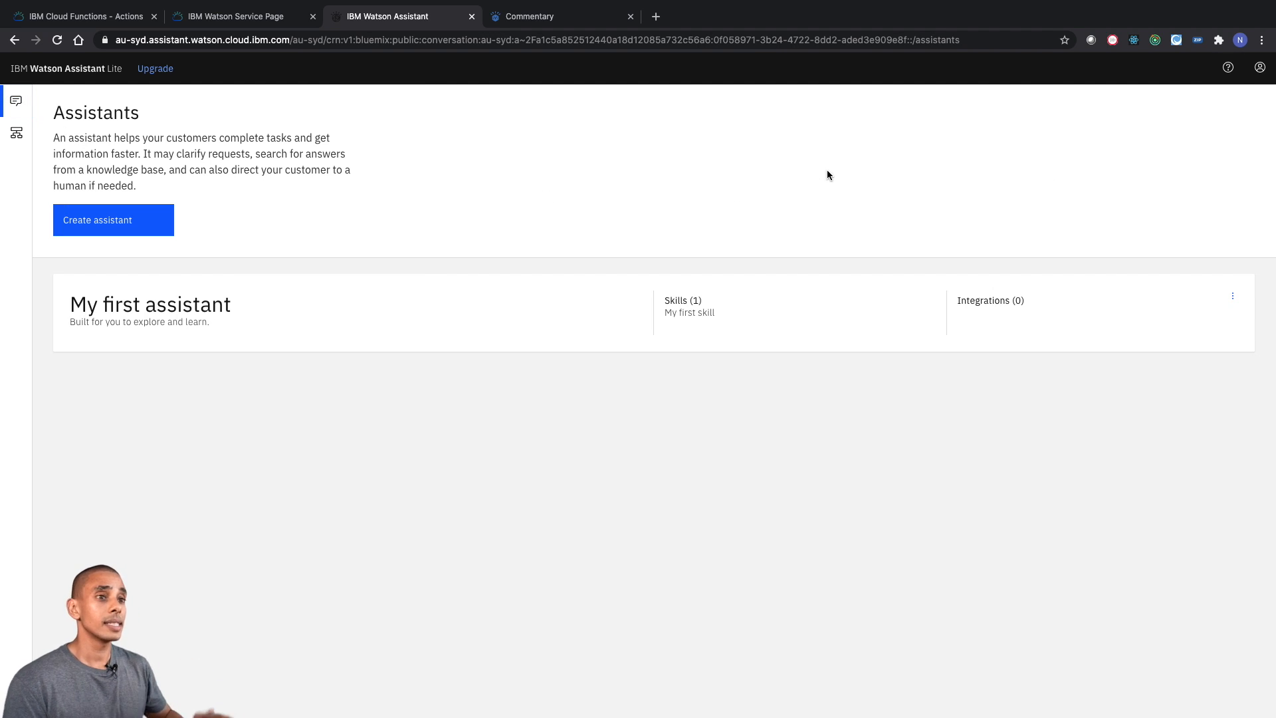
- Switch to Visual Studio Code and mark the item "Setup Watson Assistant" in the To Do List as DONE
key("ctrl+Left")
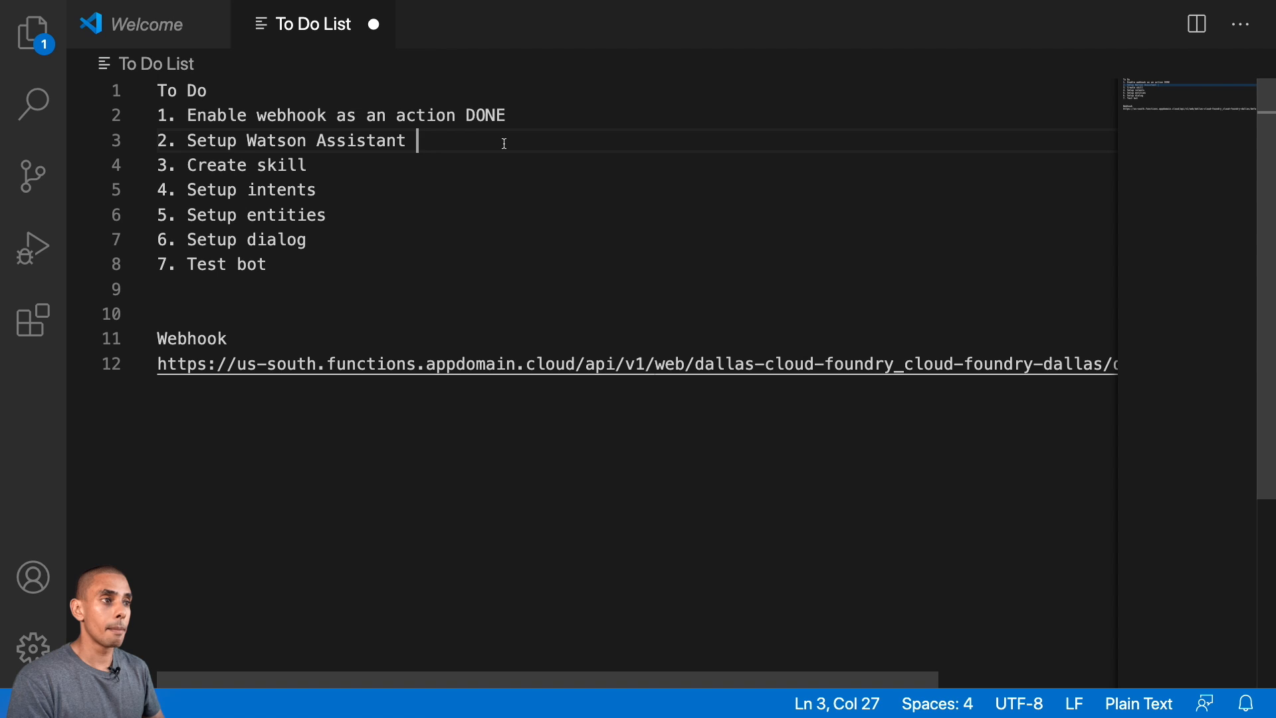
type("DONE")
key("BackSpace")
- Back in Watson Assistant in the browser, create an assistant named Budget Bot with the preview link enabled
key("ctrl+Right")
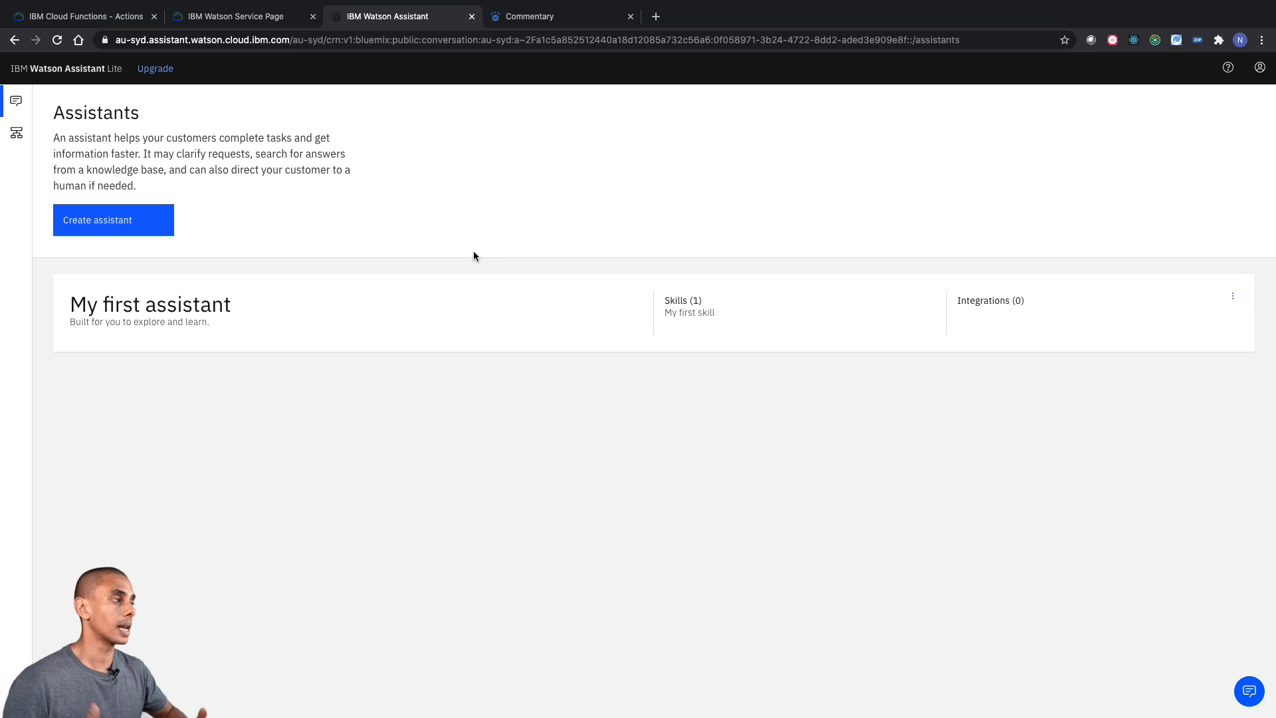
left_click(142, 232)
left_click(404, 213)
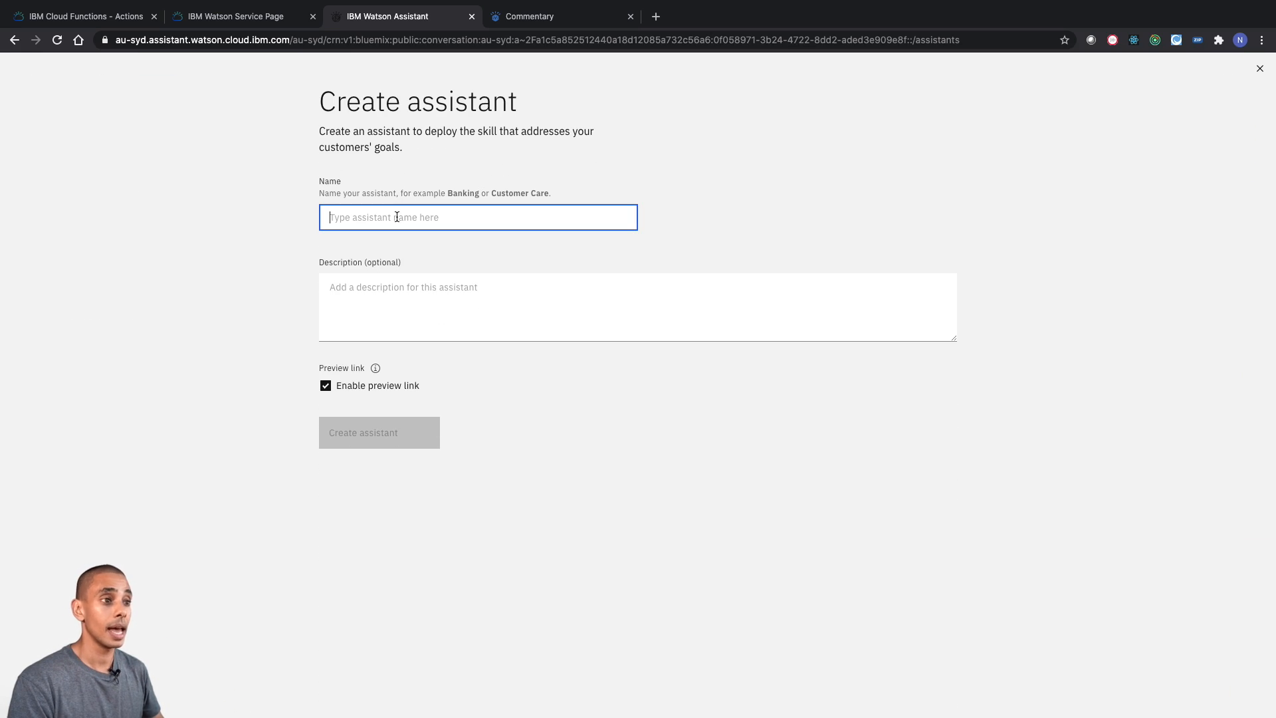
type("Buddg")
key("BackSpace")
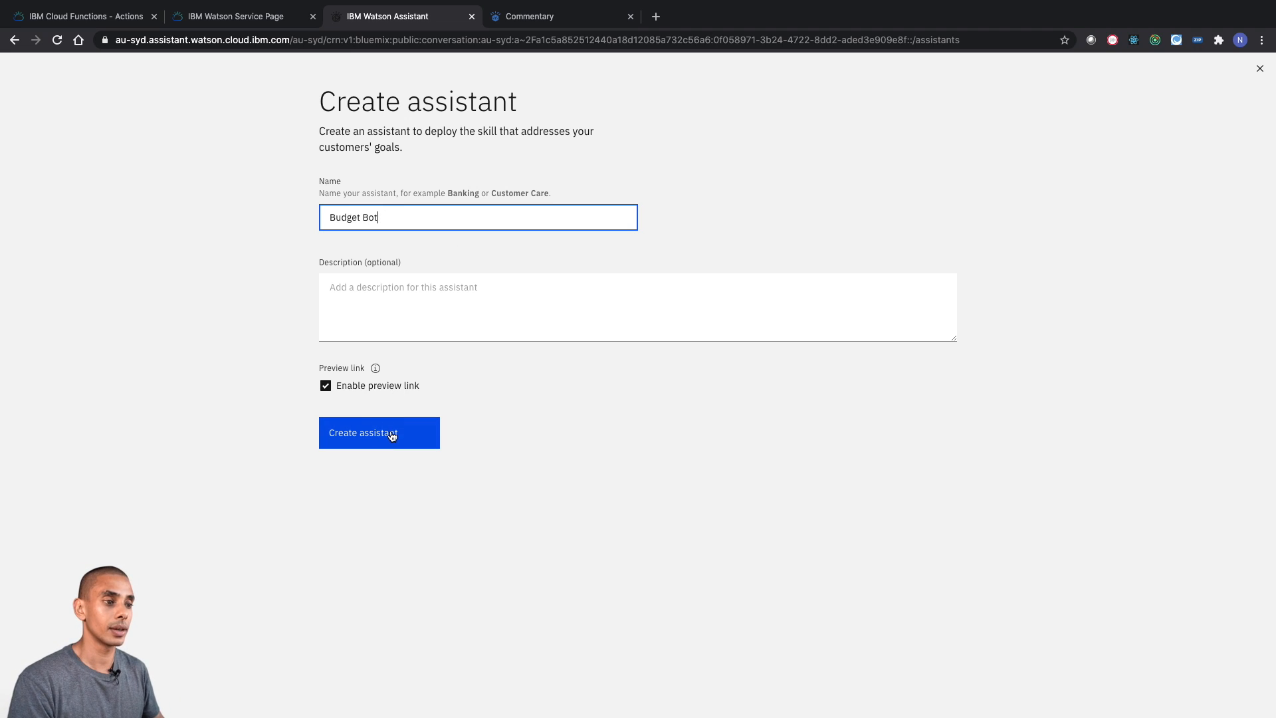
left_click(412, 441)
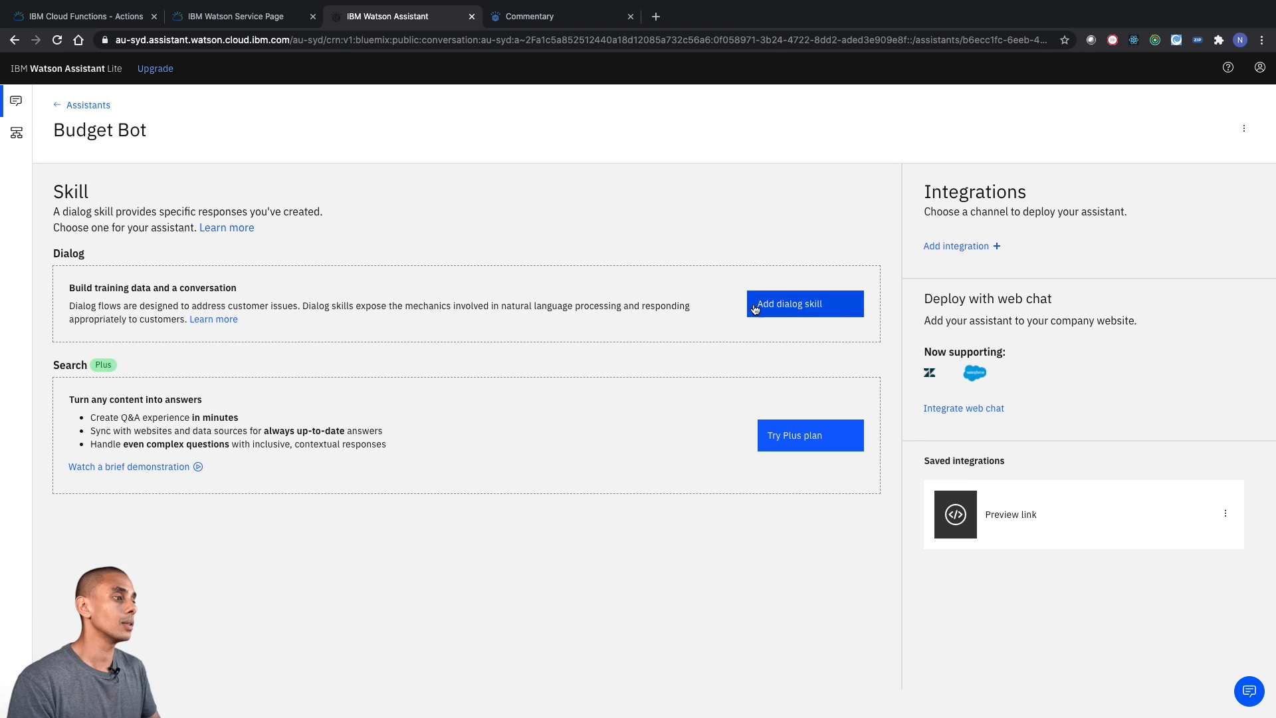
- Create a dialog skill named Budgeting Skill in English (US) for the Budget Bot assistant and open it
left_click(781, 310)
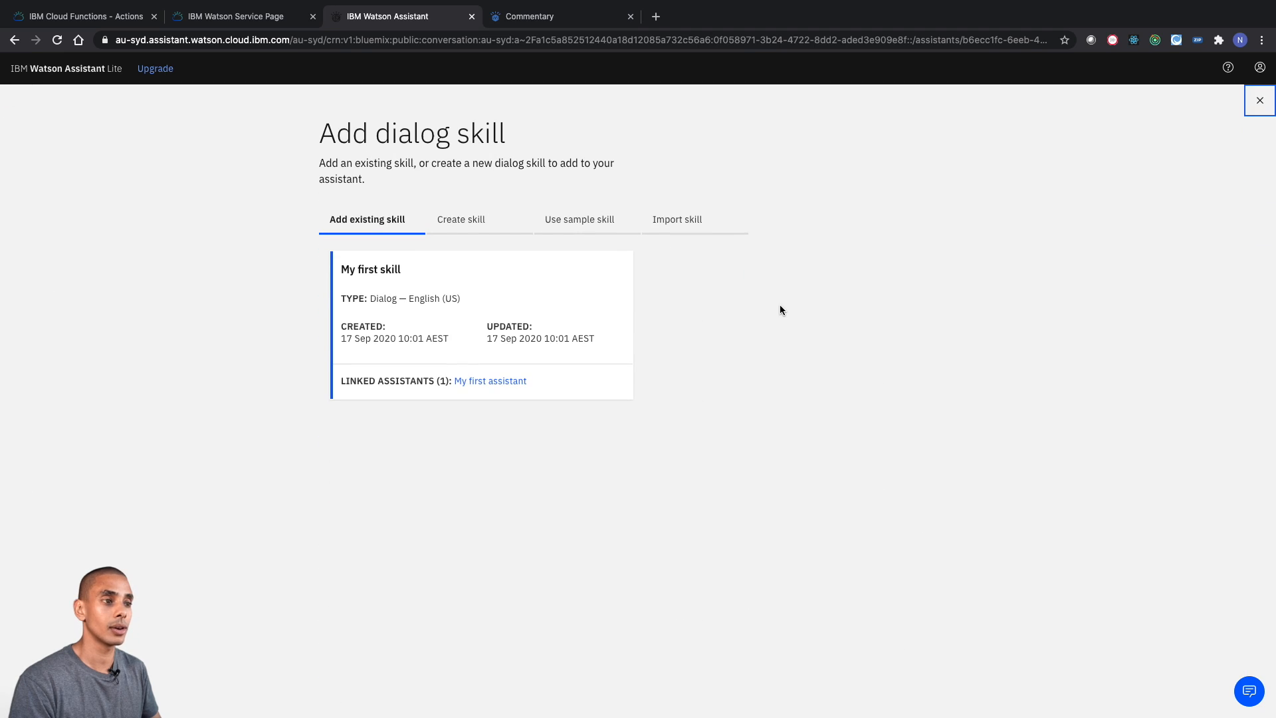
left_click(478, 222)
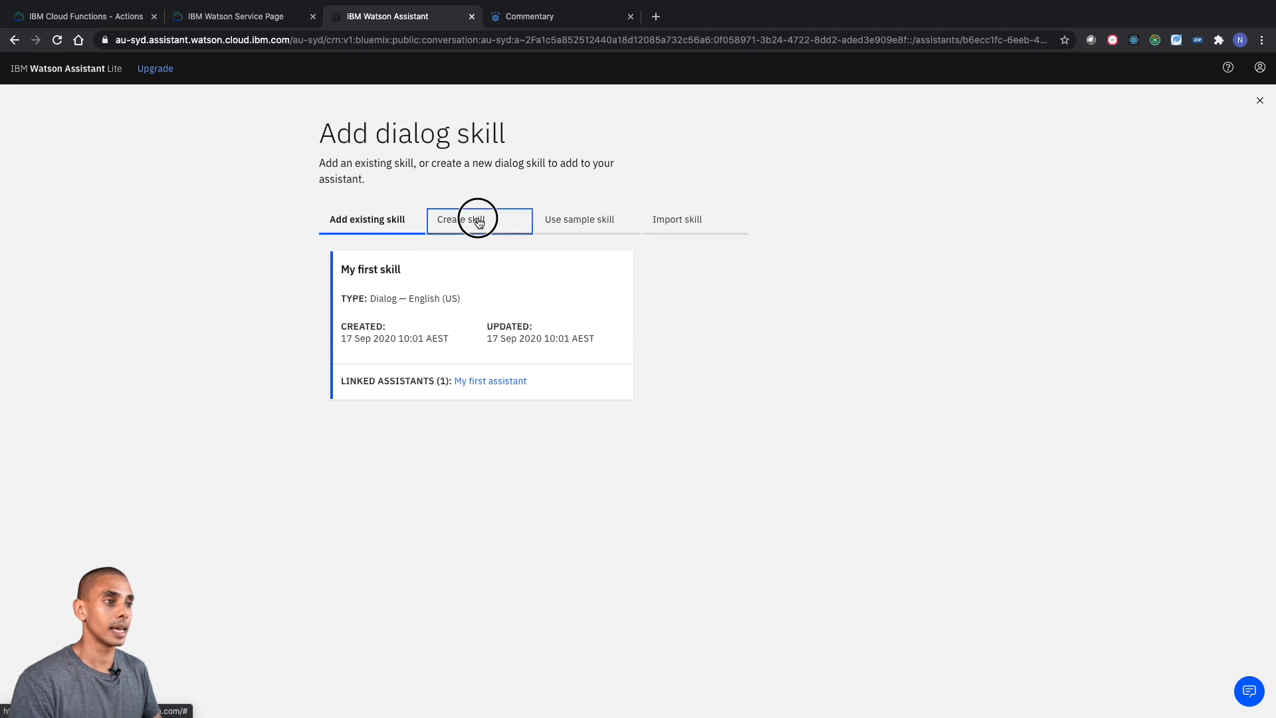
key("super+plus")
key("super+plus")
key("super+plus")
key("super+plus")
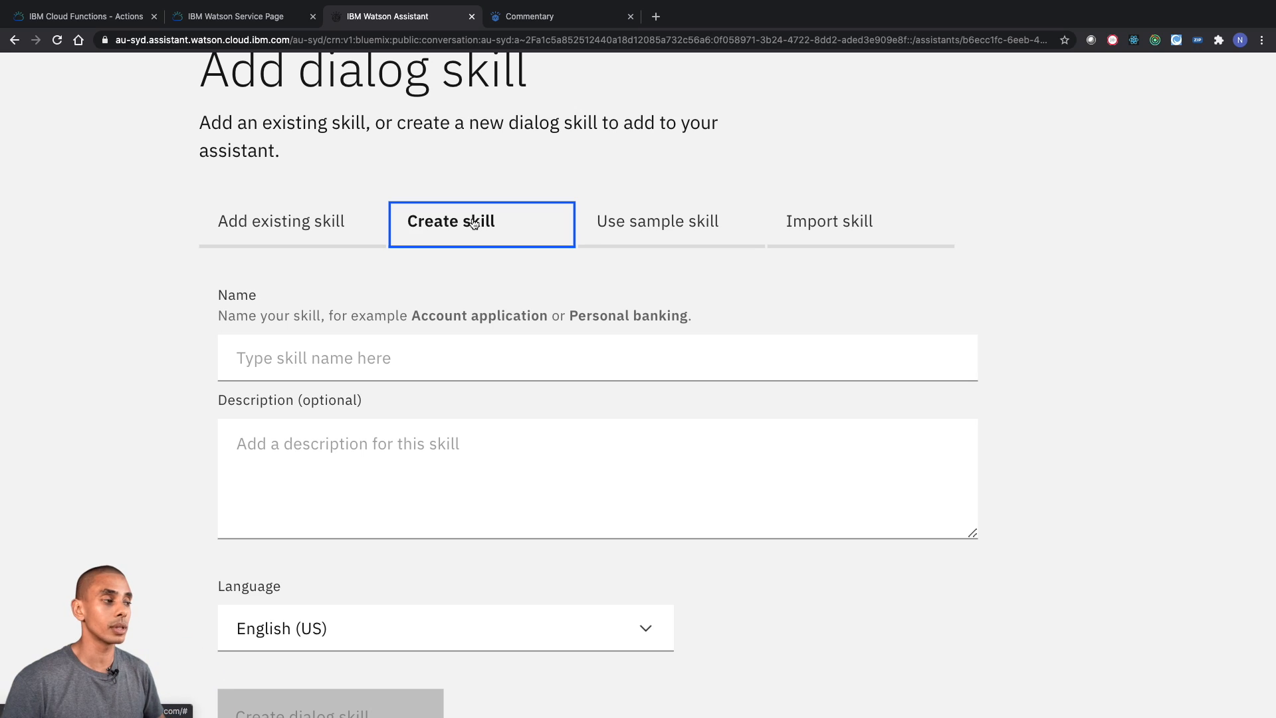
key("super+minus")
key("super+minus")
key("super+minus")
key("super+minus")
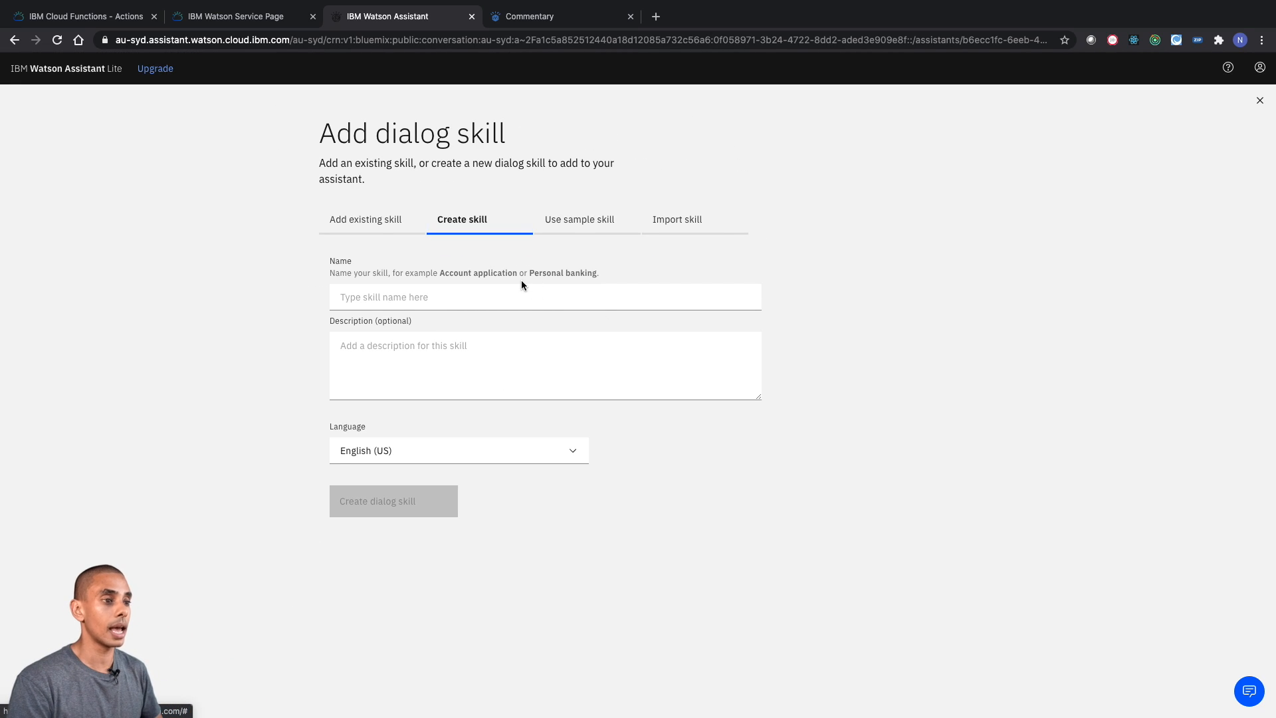
left_click(517, 294)
type("Budgeting Skill")
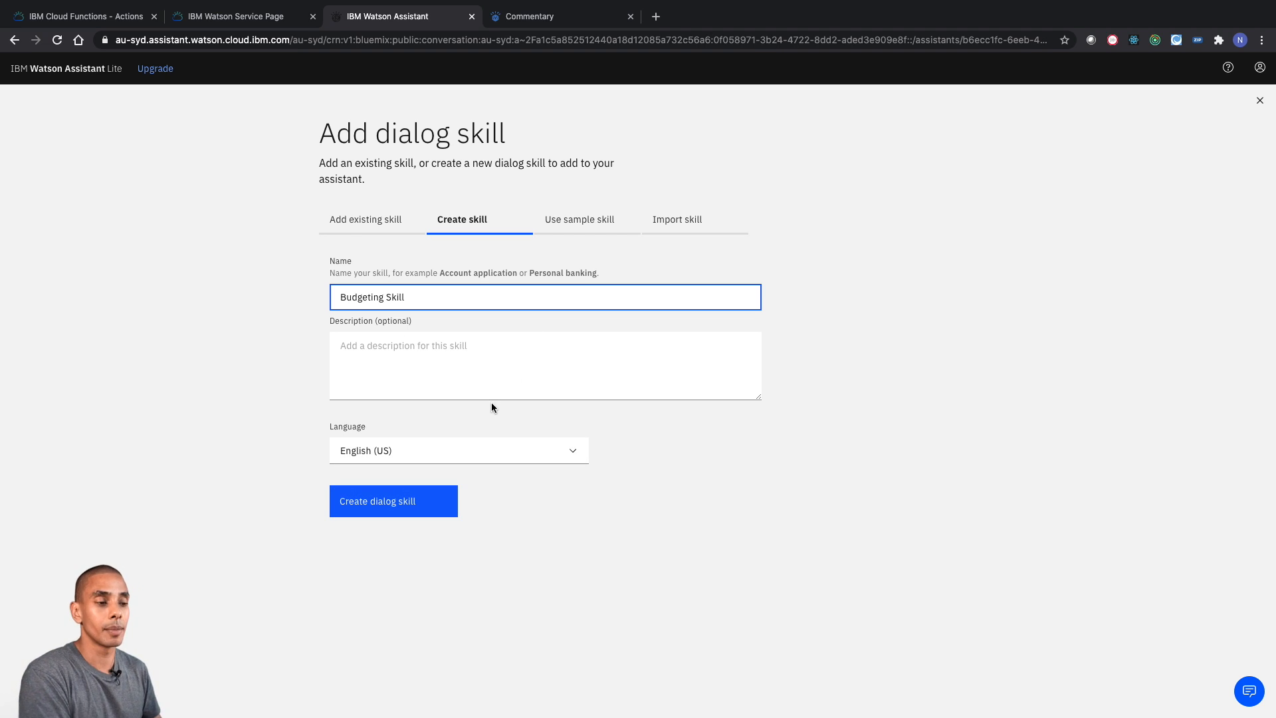
left_click(413, 502)
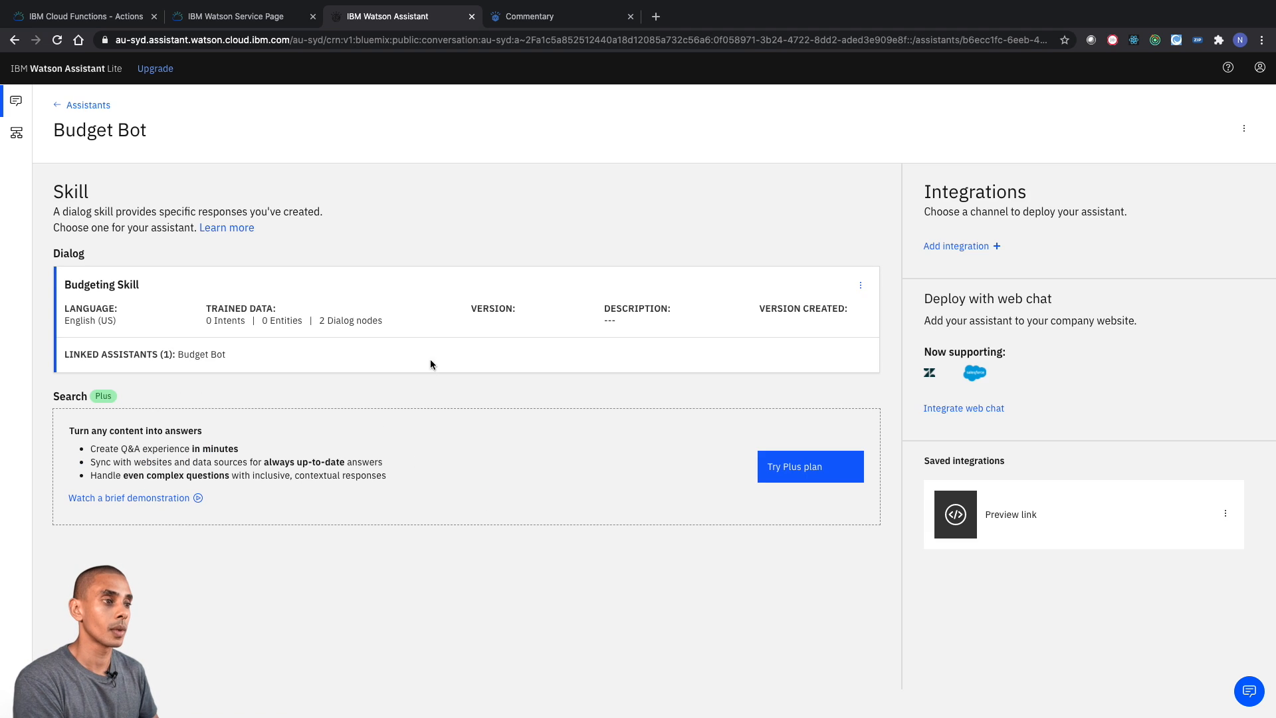
left_click(432, 310)
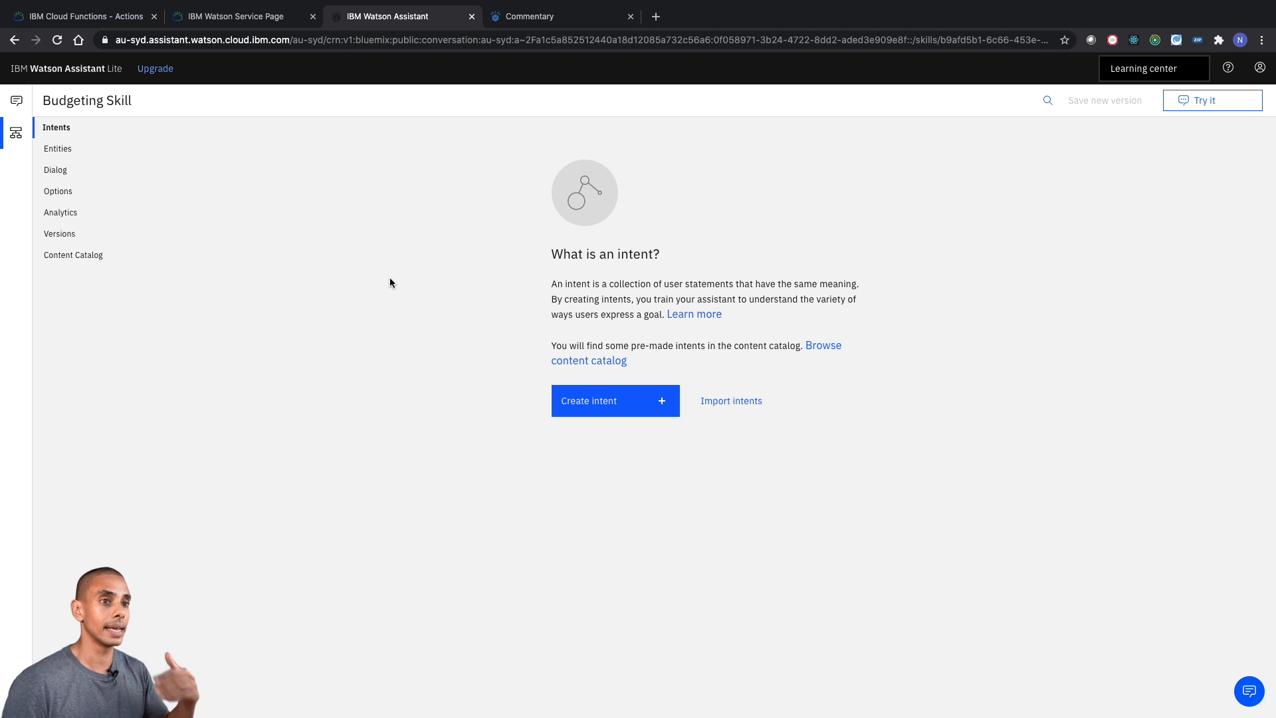
- Switch to Visual Studio Code, mark the item "Create skill" in the To Do List as DONE, and review the remaining setup items
key("ctrl+Left")
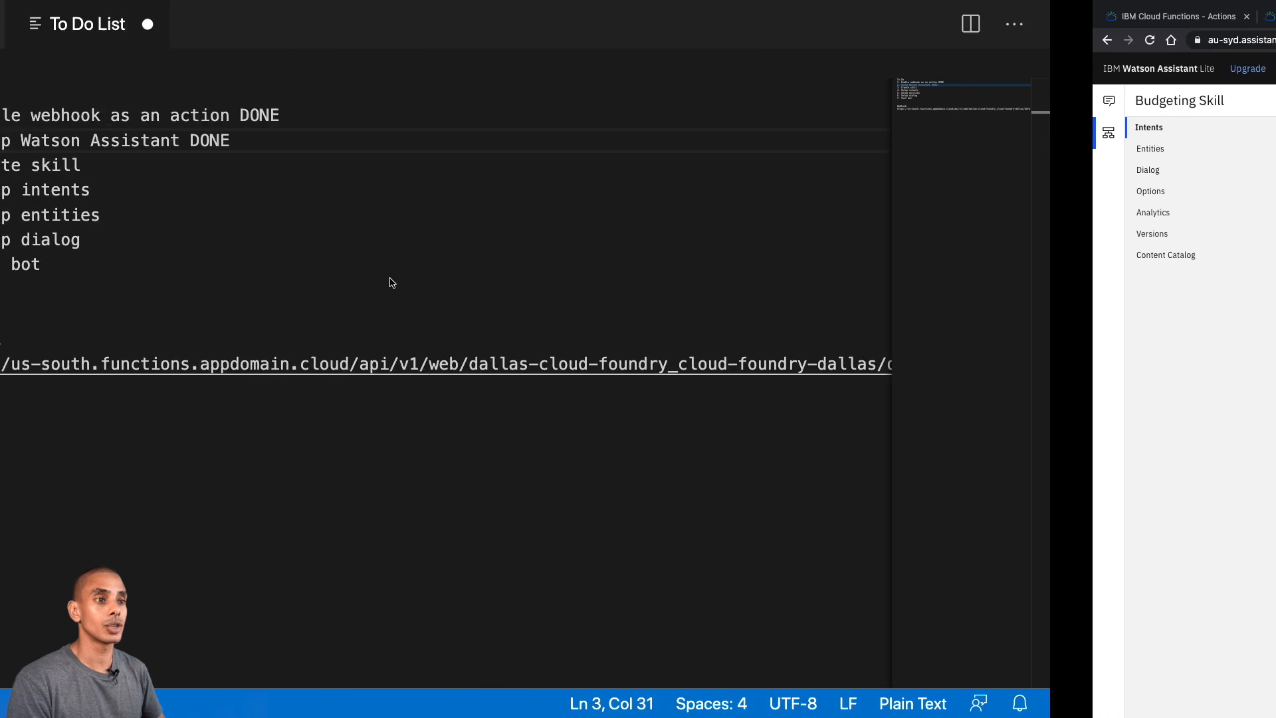
left_click(414, 171)
type("DONE")
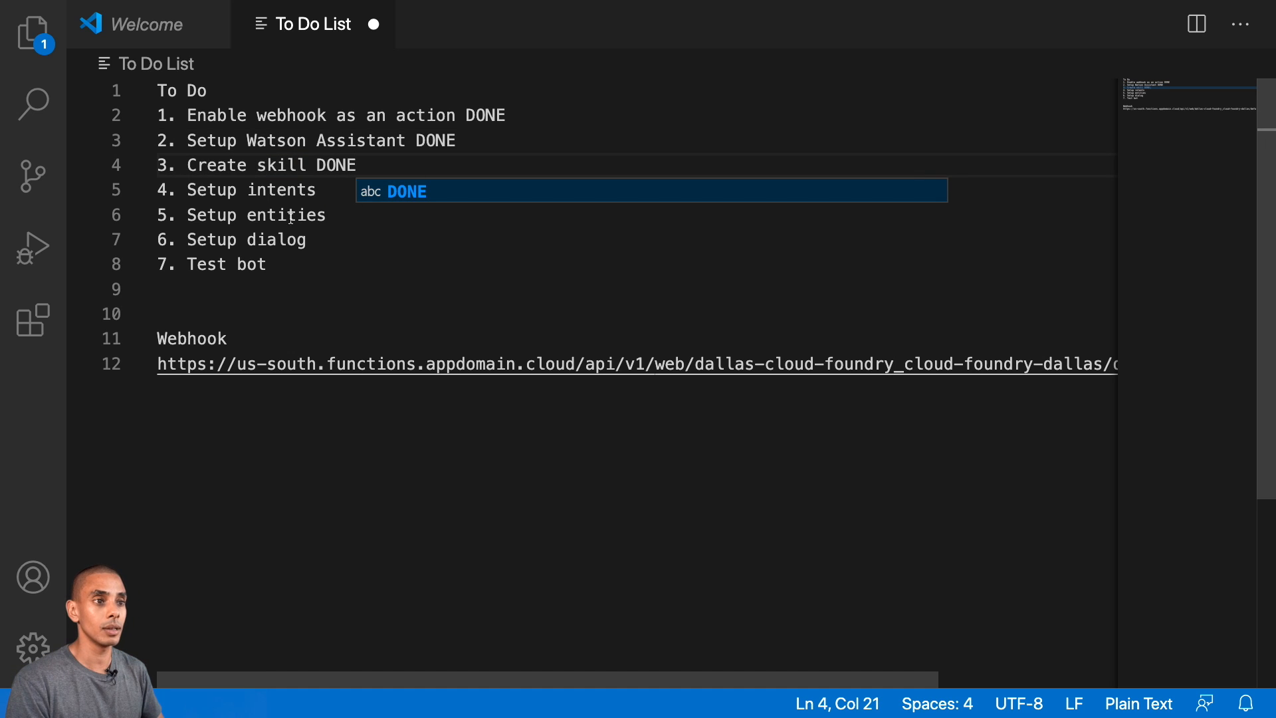
triple_click(267, 188)
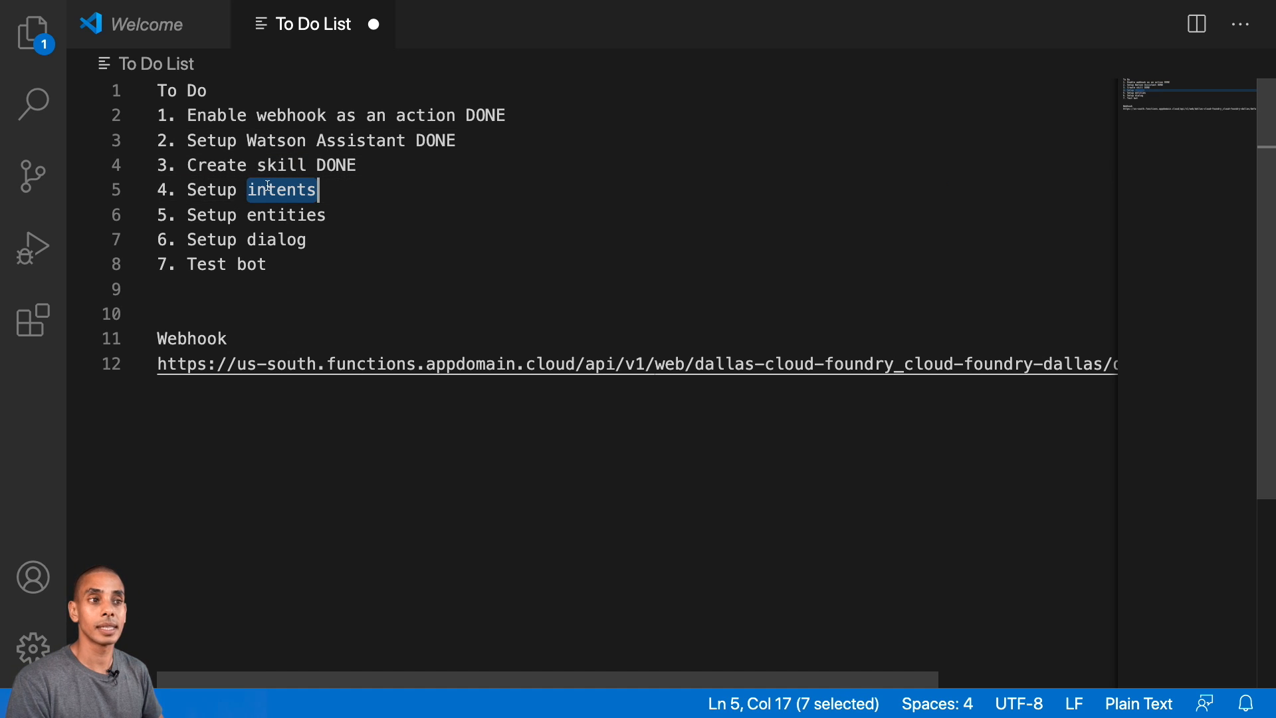
triple_click(269, 214)
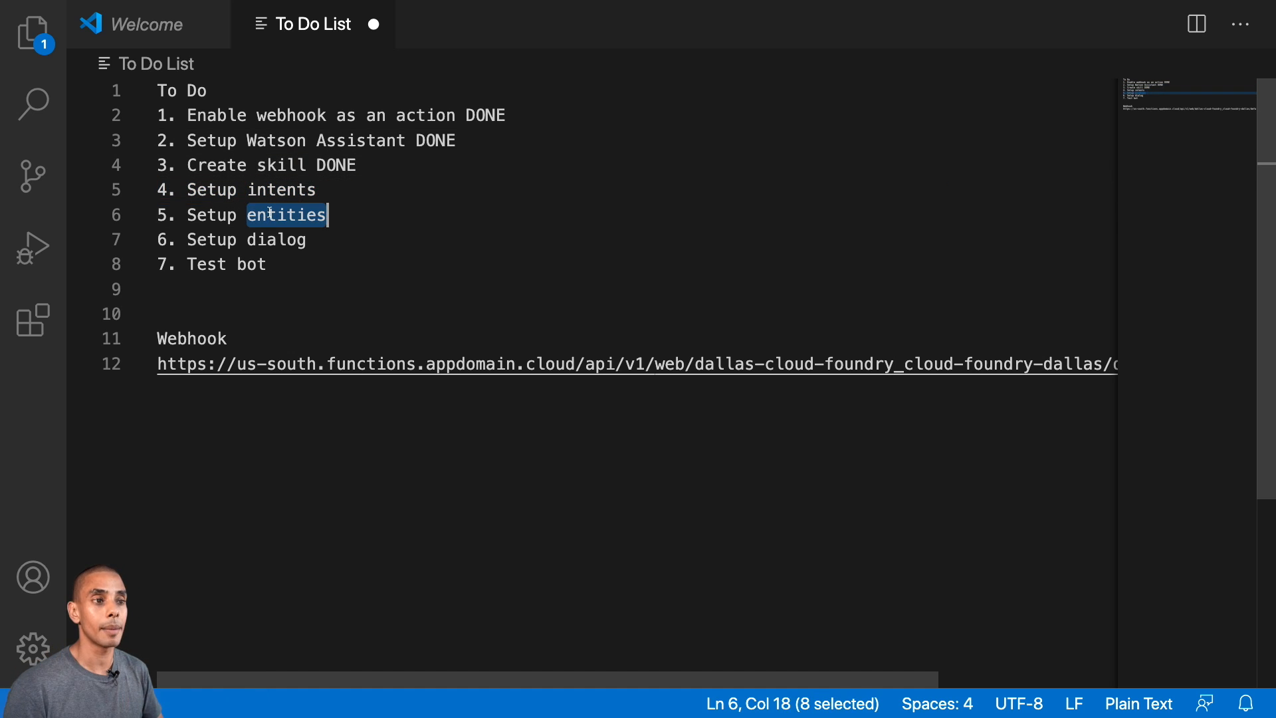
left_click(268, 239)
triple_click(268, 239)
left_click(268, 240)
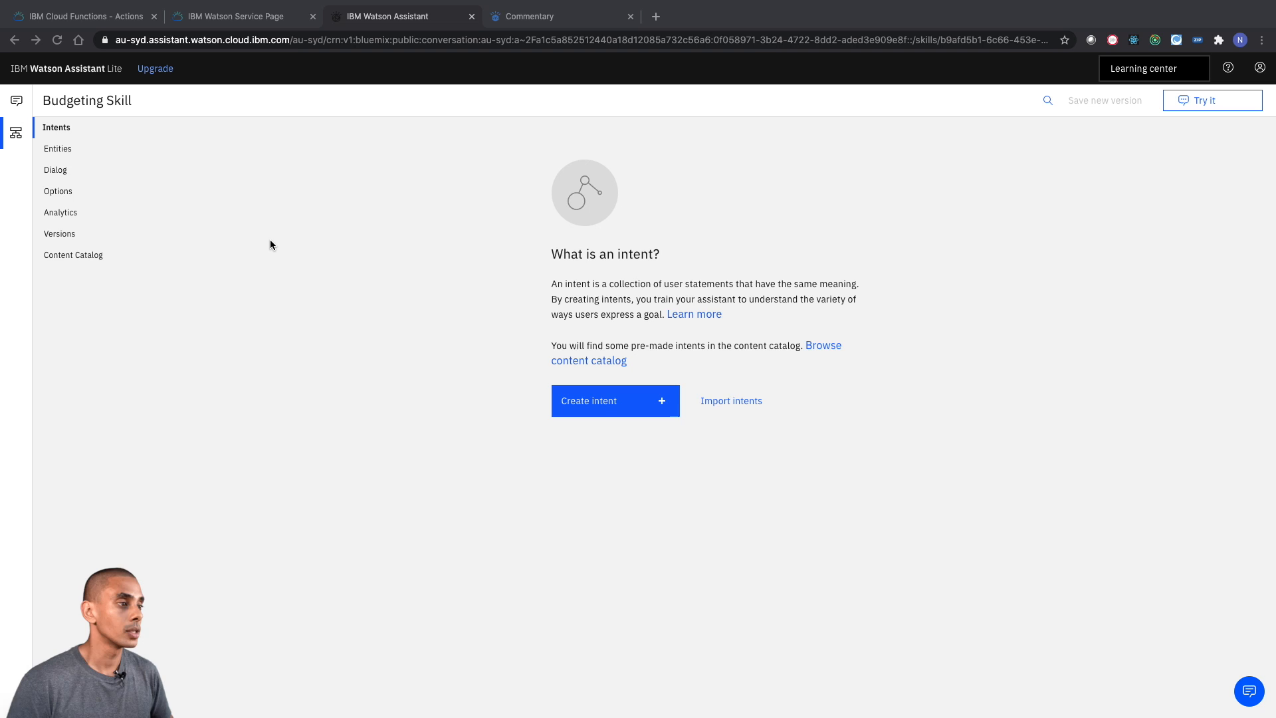
- Back in Watson Assistant in the browser, create an intent named loadcommentary in the Budgeting Skill
triple_click(571, 283)
left_click(572, 283)
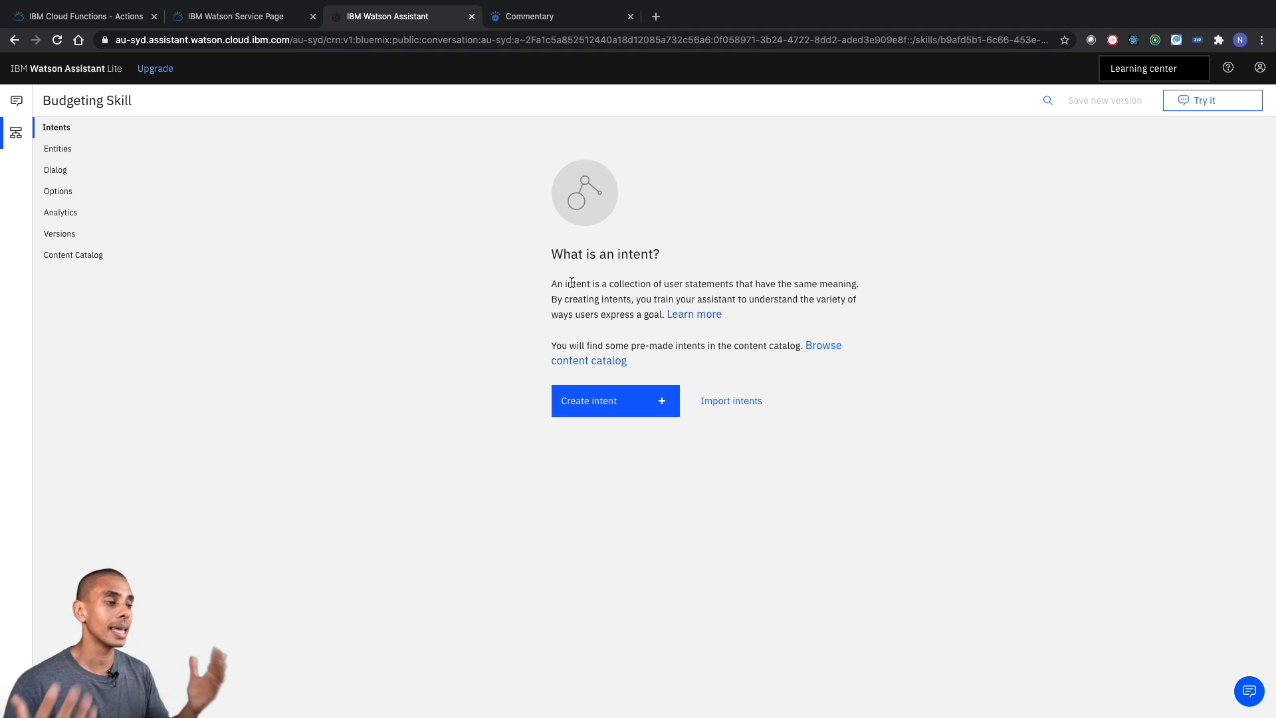
left_click(604, 402)
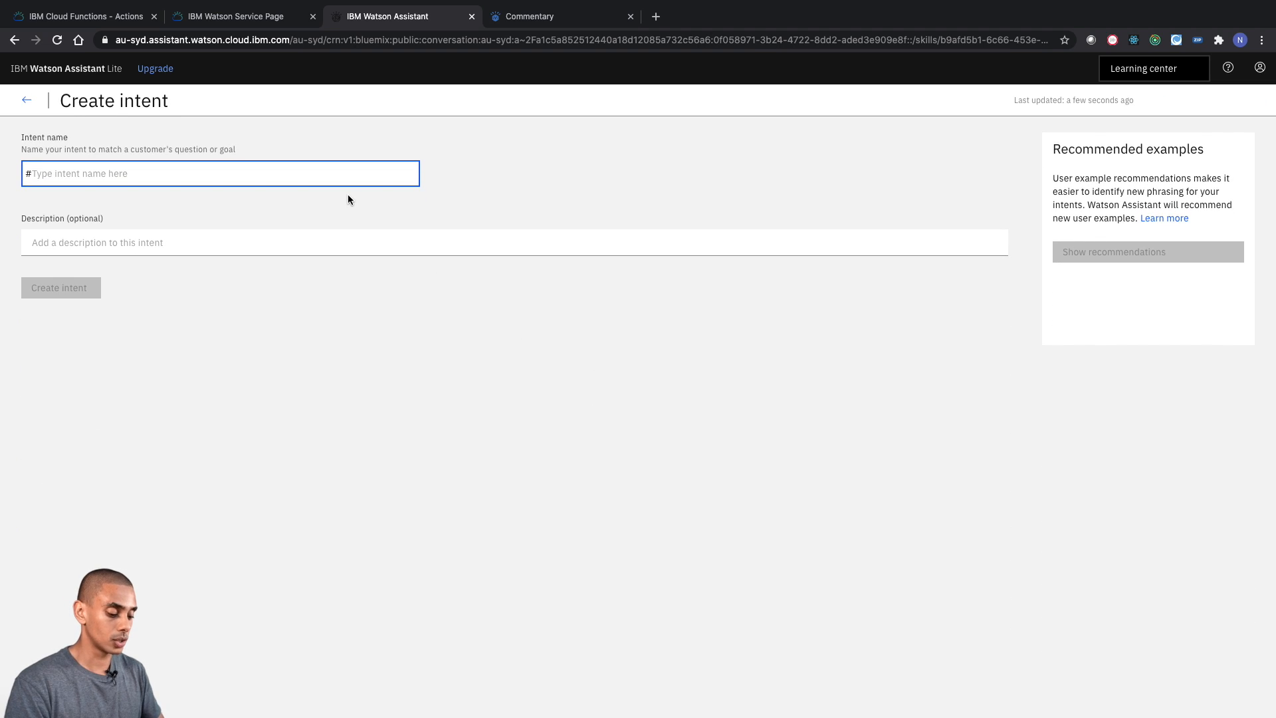
type("loadcommen")
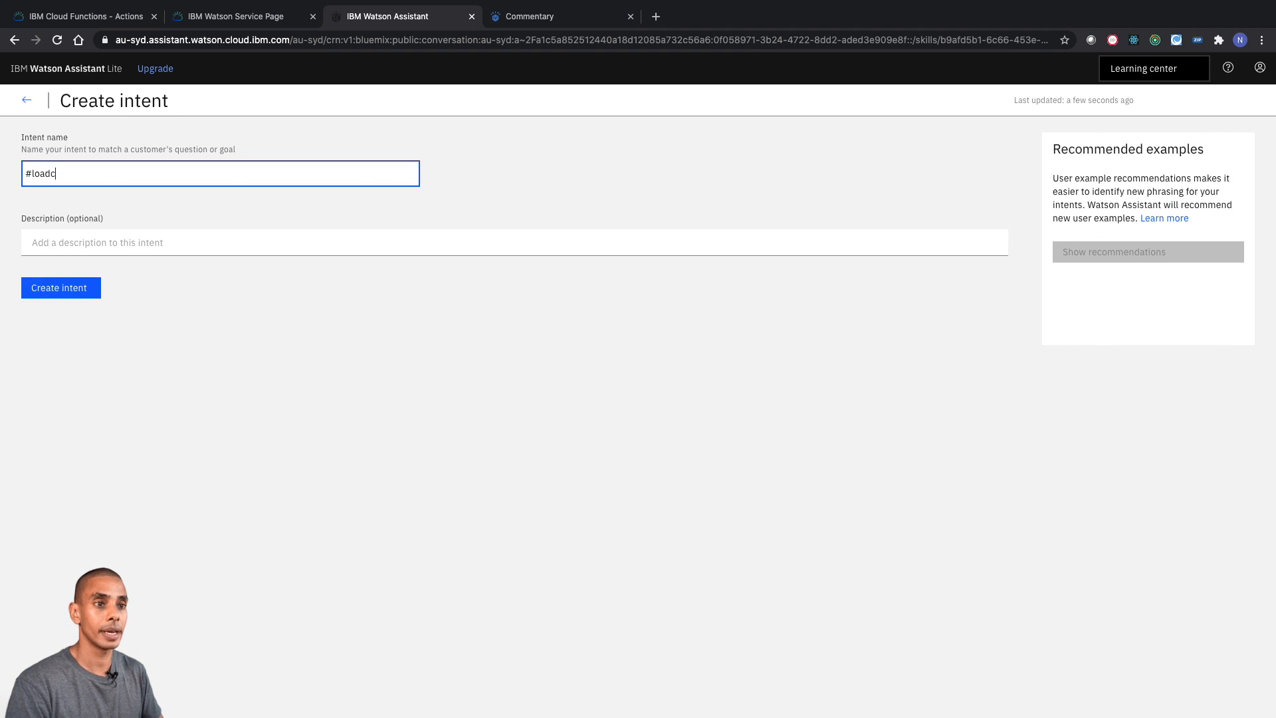
type("tary")
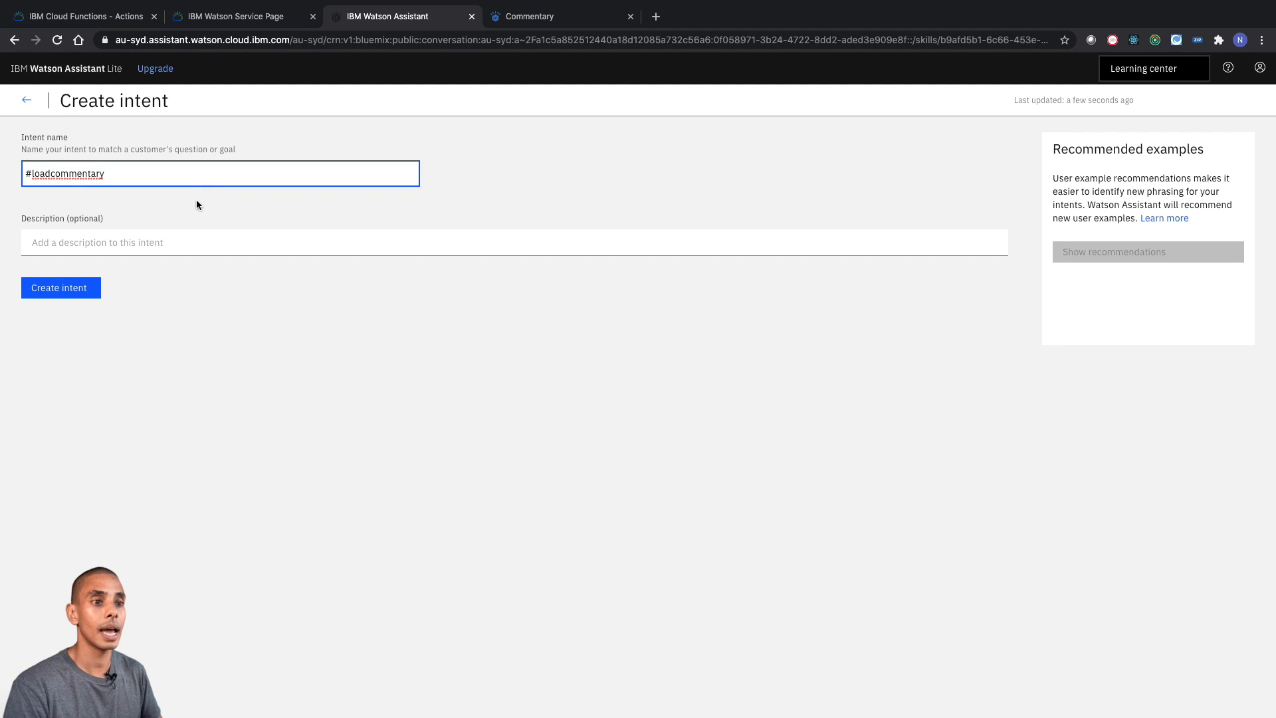
left_click(76, 297)
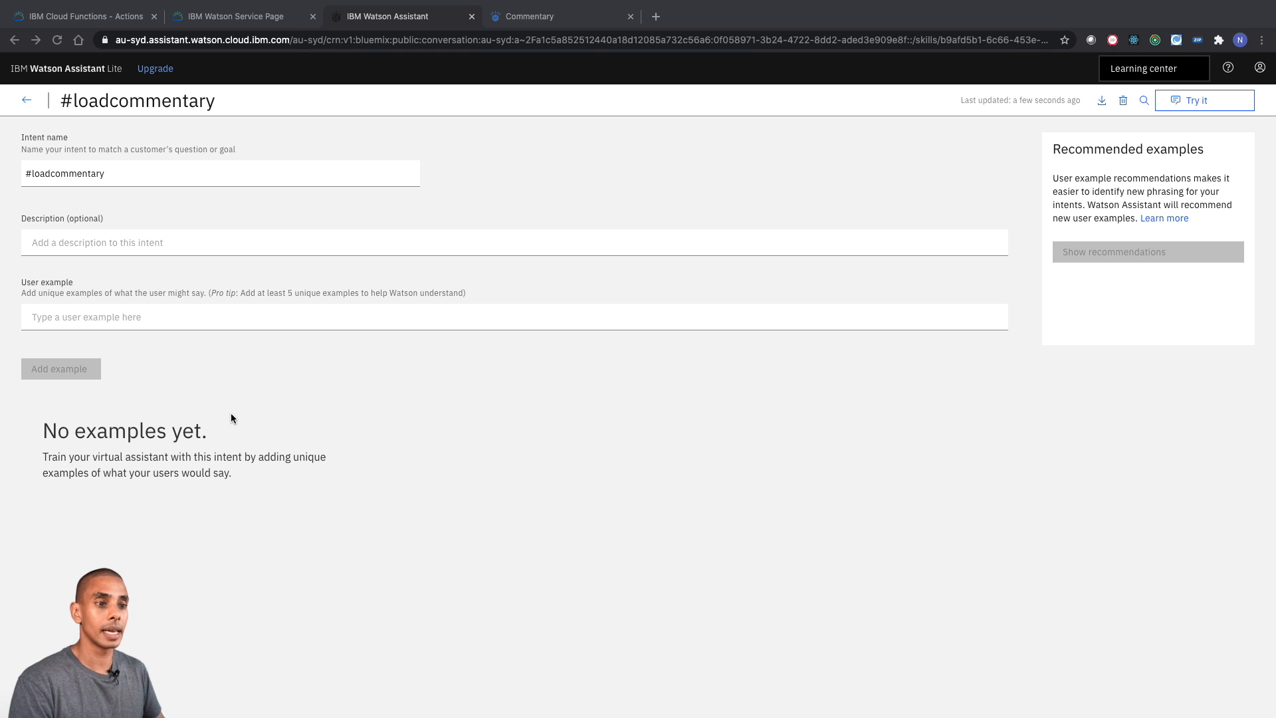
- Add the user example "Enter commentary" to the #loadcommentary intent and show the Try it out pane
left_click(238, 325)
type("Enter ")
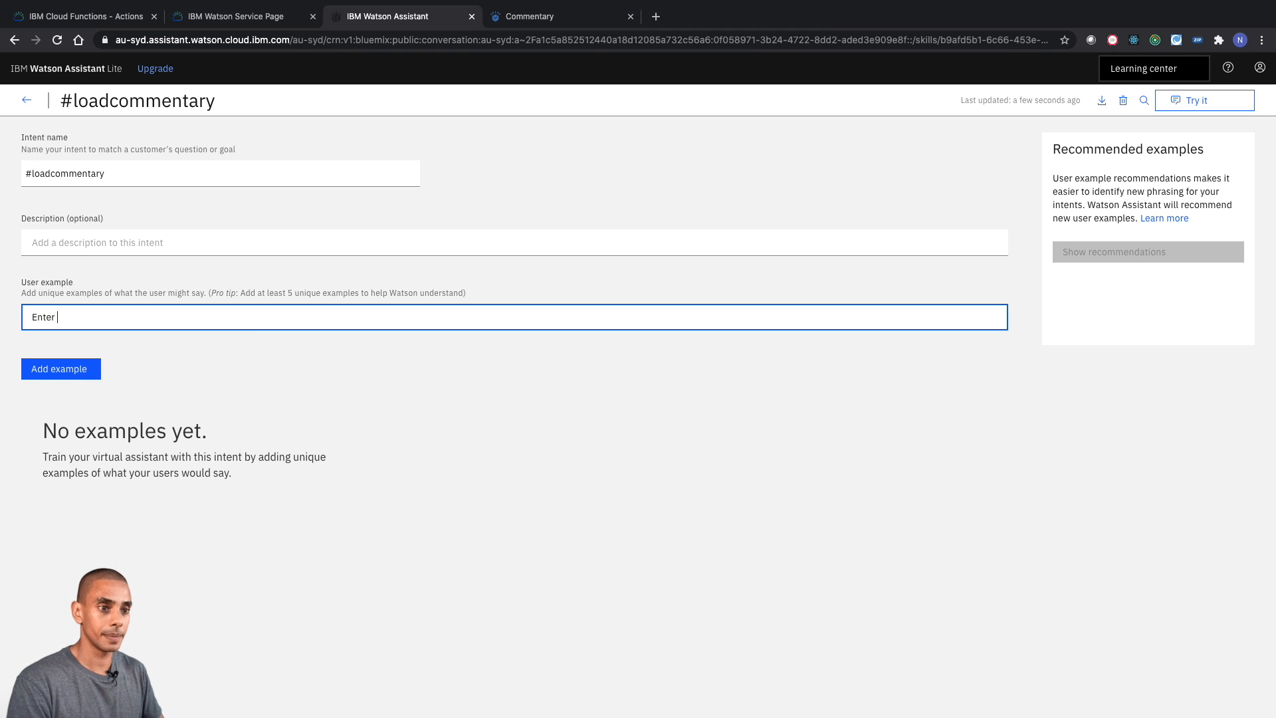
type("commentary")
key("Return")
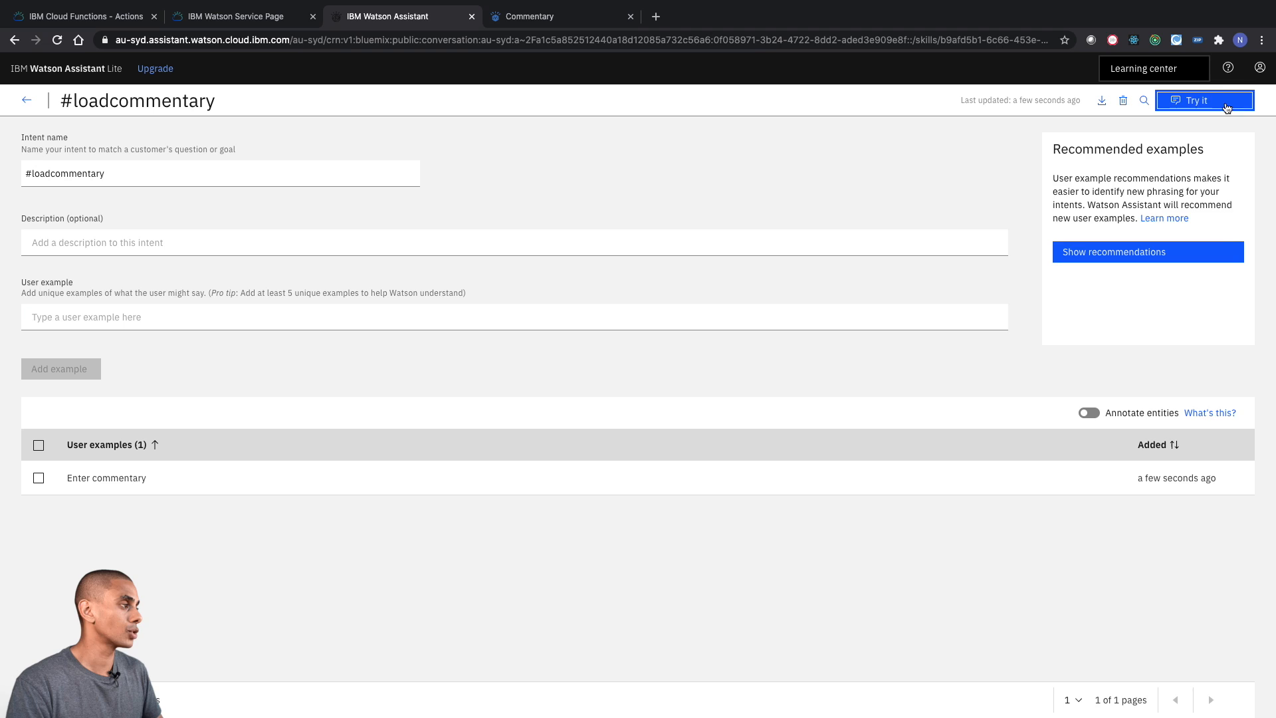
left_click(1228, 105)
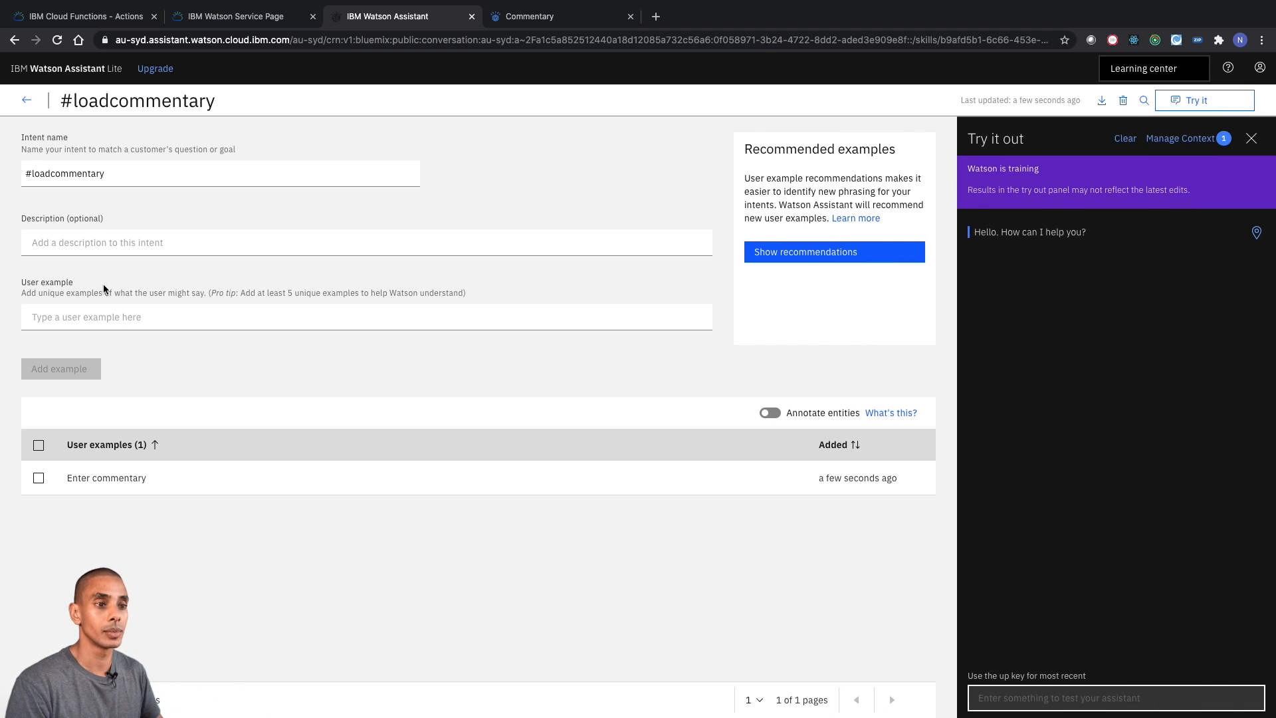
- Add the user examples "Load commentary" and "Load comments" to the #loadcommentary intent, and return to the list of intents
left_click(127, 316)
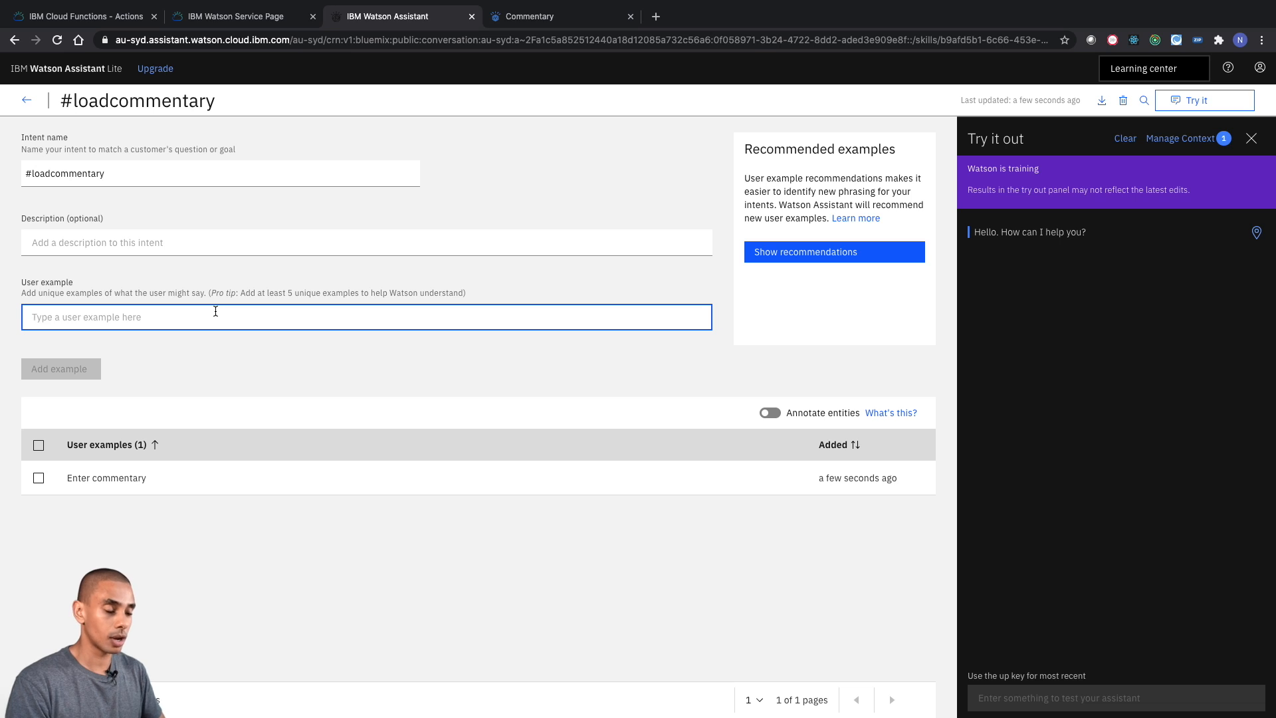
type("Load commentary")
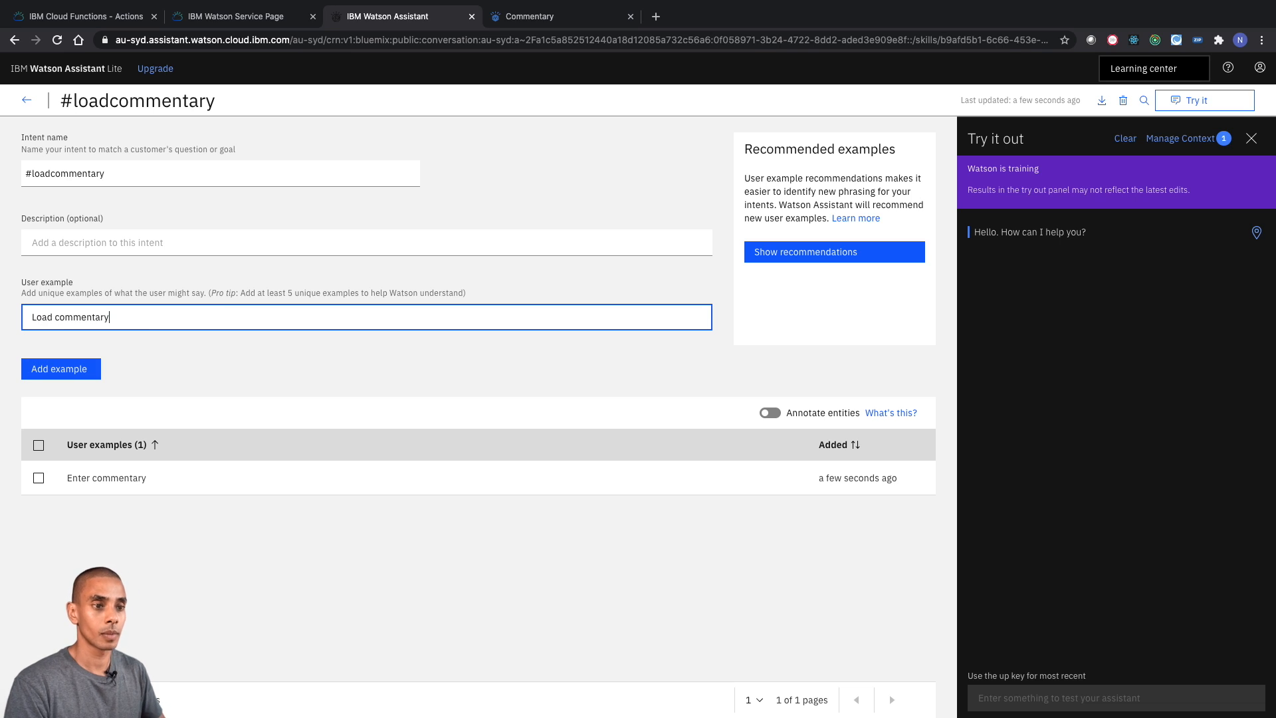
key("Return")
type("Load comments")
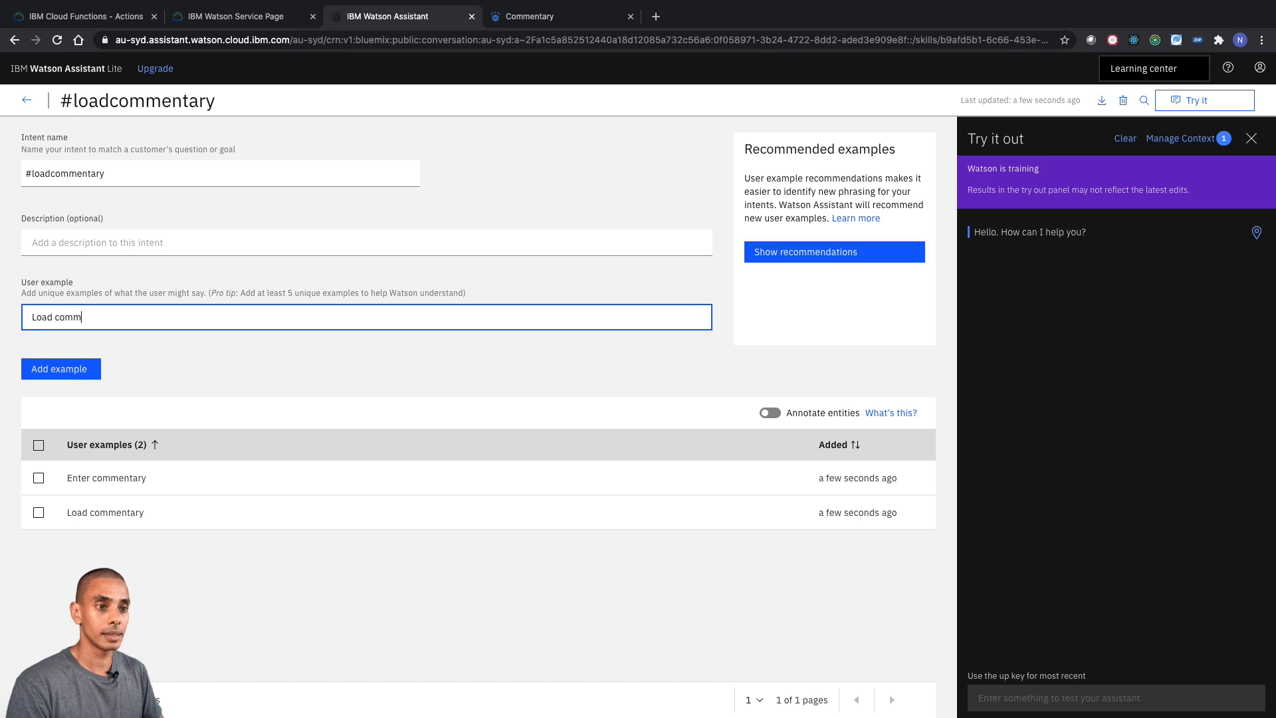
key("Return")
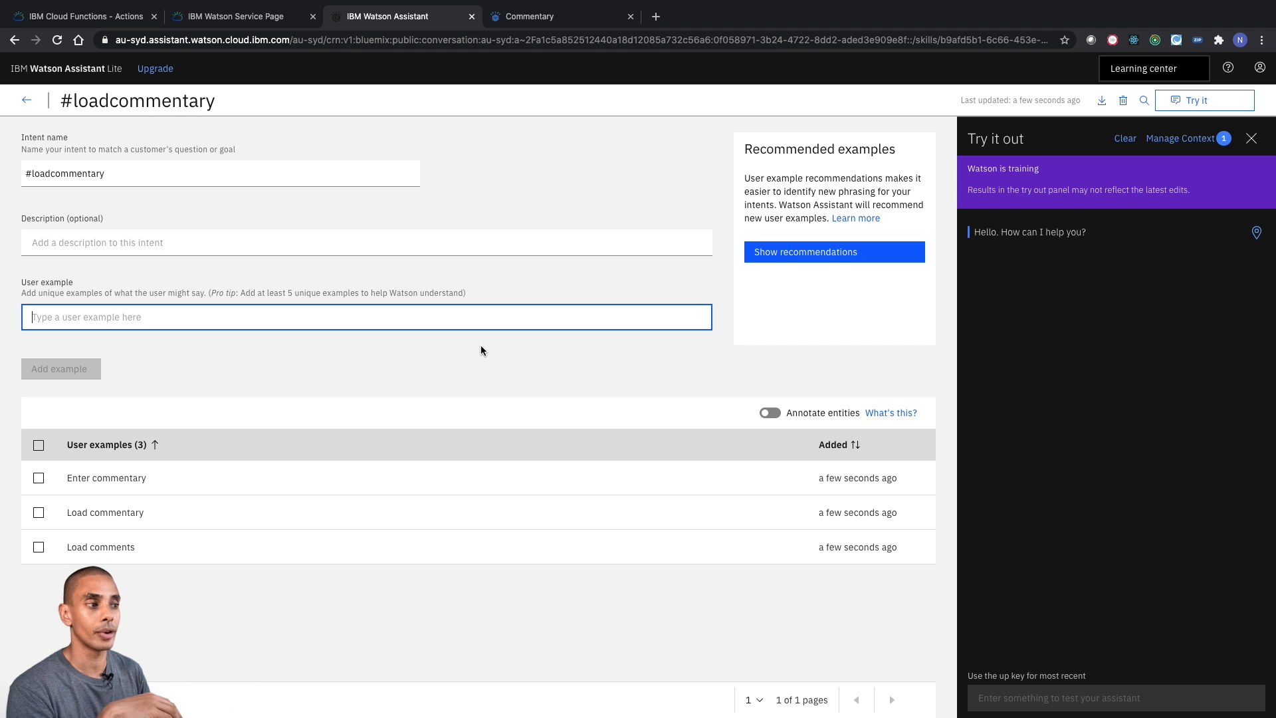
left_click_drag(465, 292, 251, 293)
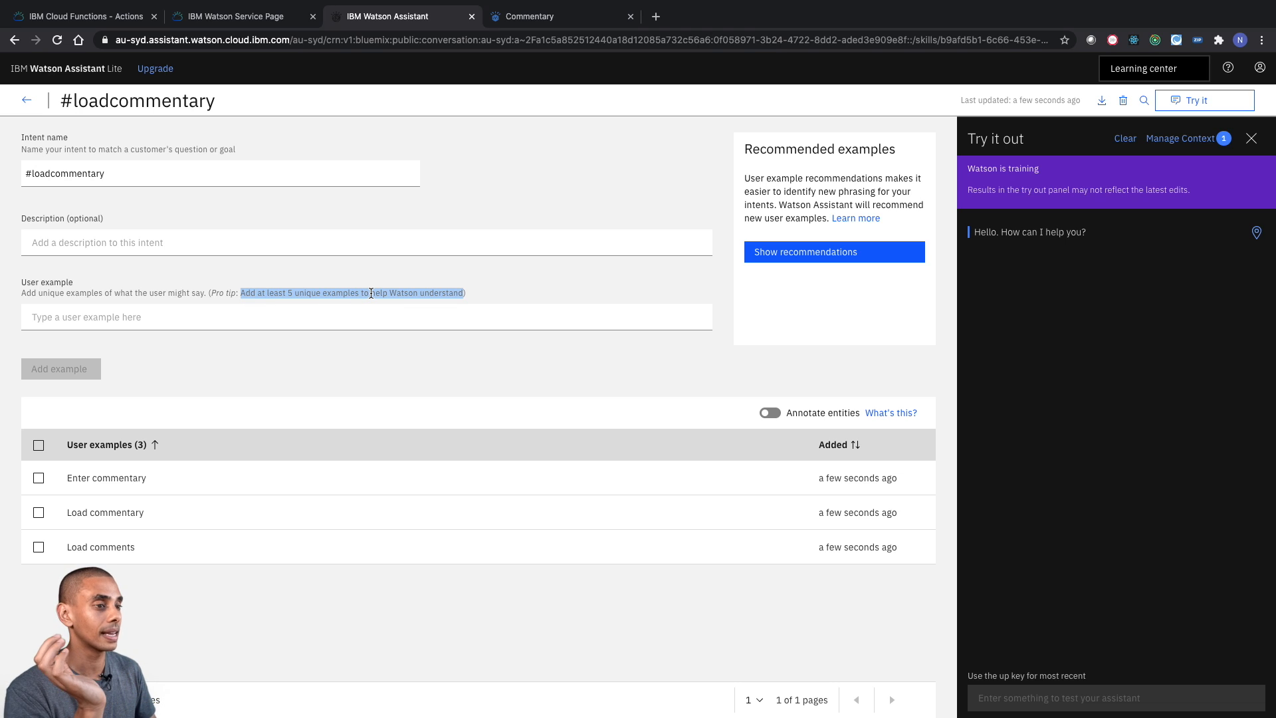
left_click(236, 290)
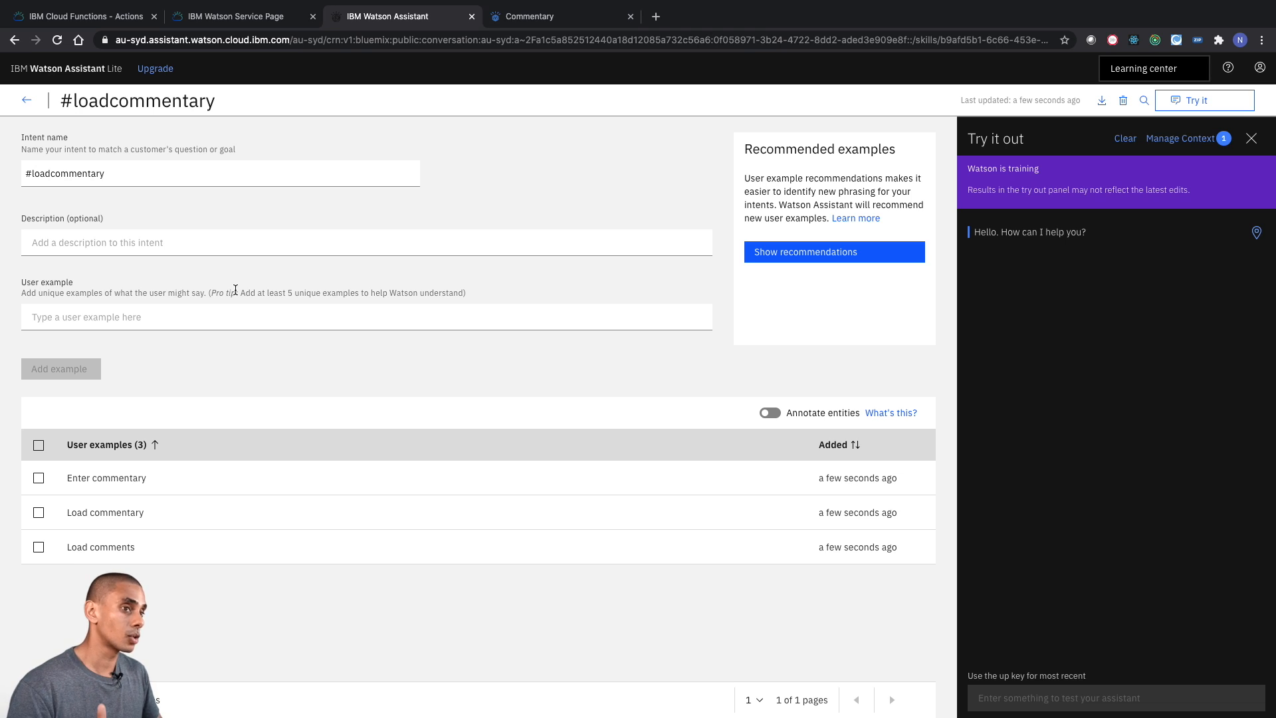
left_click(27, 102)
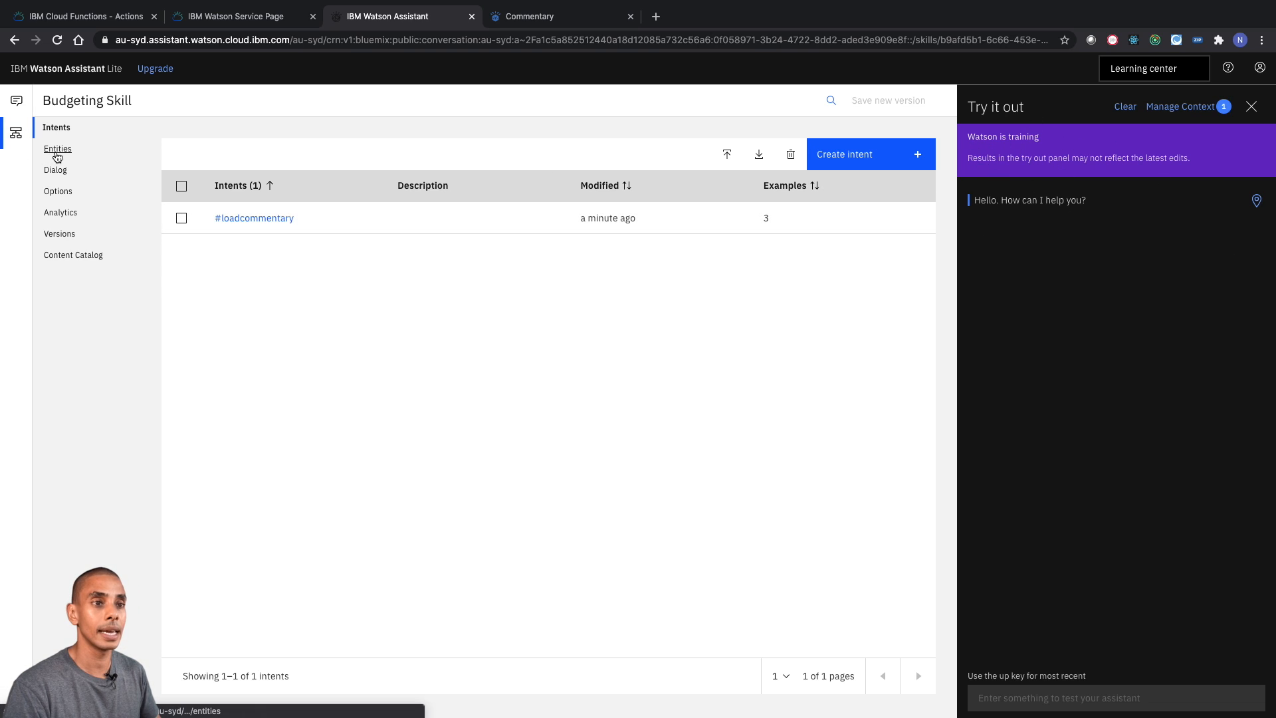
- Create an entity named account in the Budgeting Skill, keeping fuzzy matching on
left_click(57, 150)
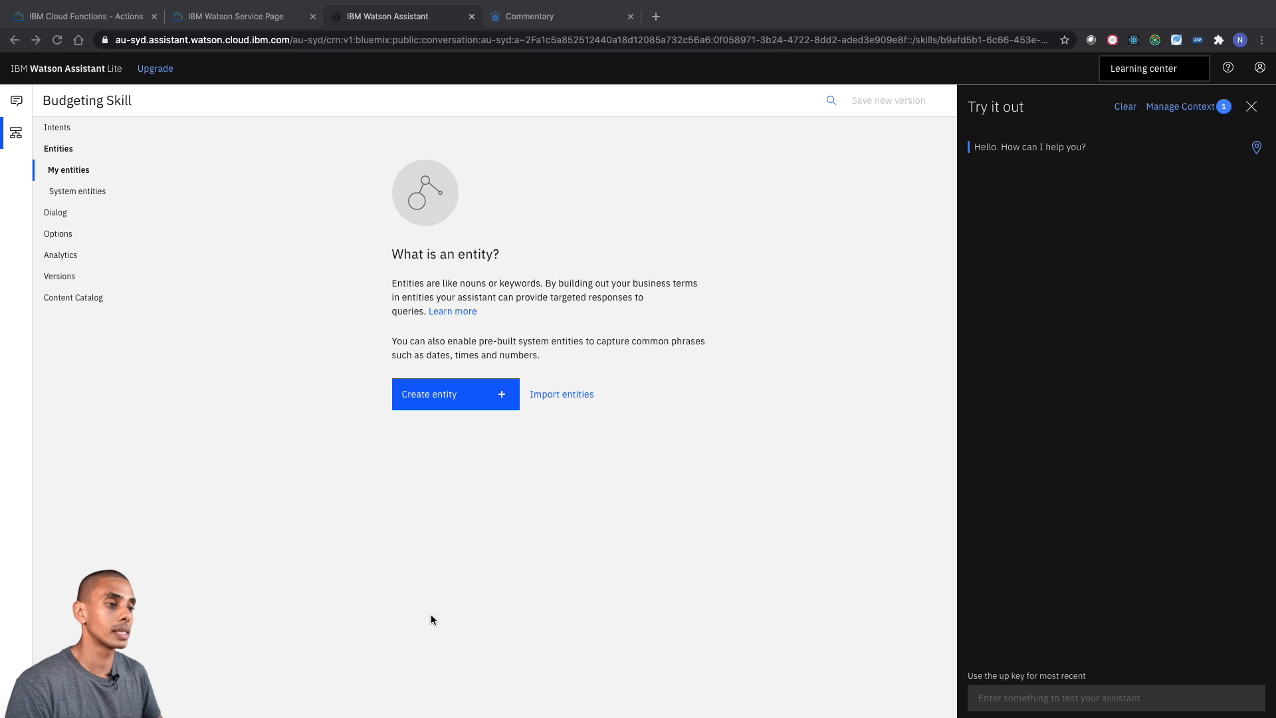
left_click(460, 403)
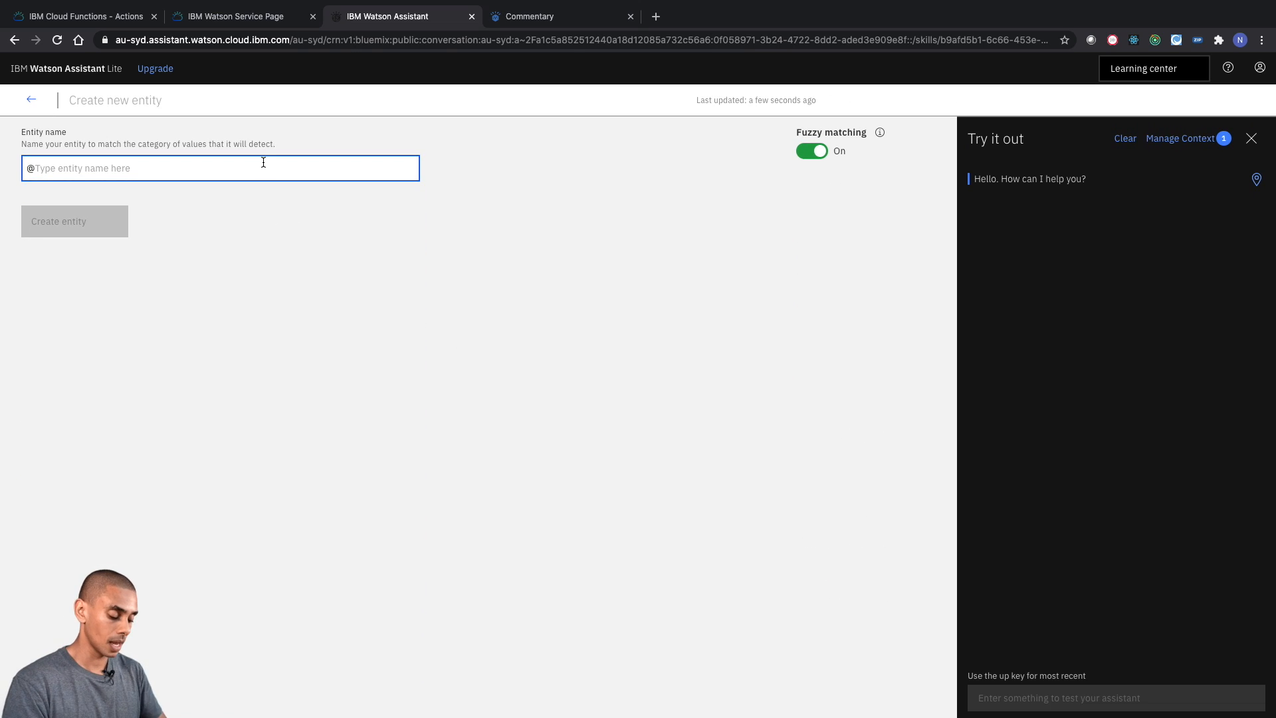
type("c")
type("ccou")
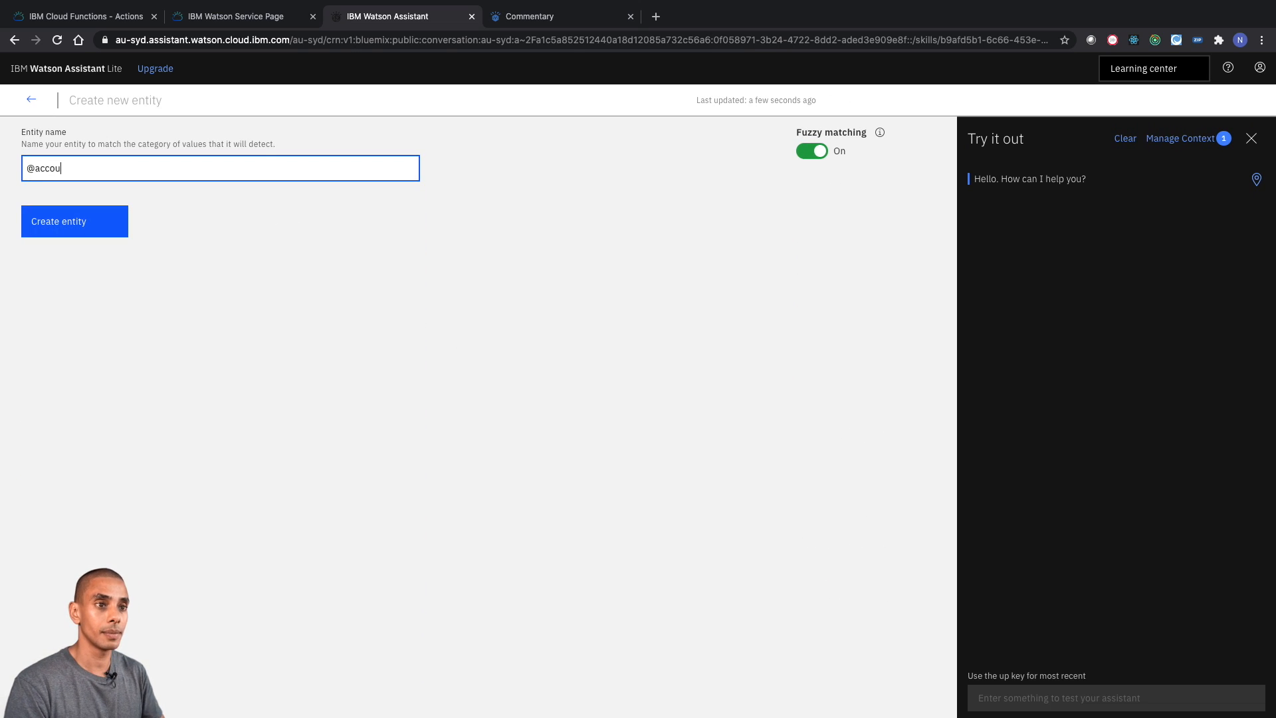
left_click(85, 226)
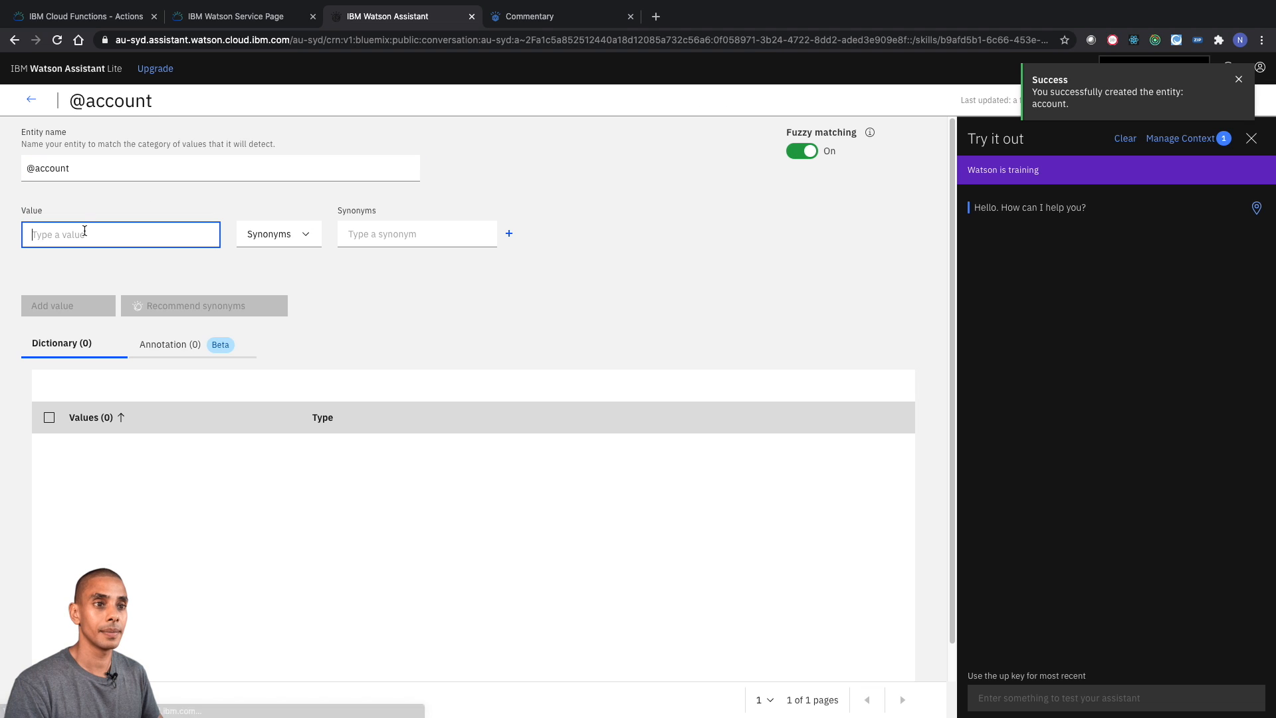
left_click(85, 230)
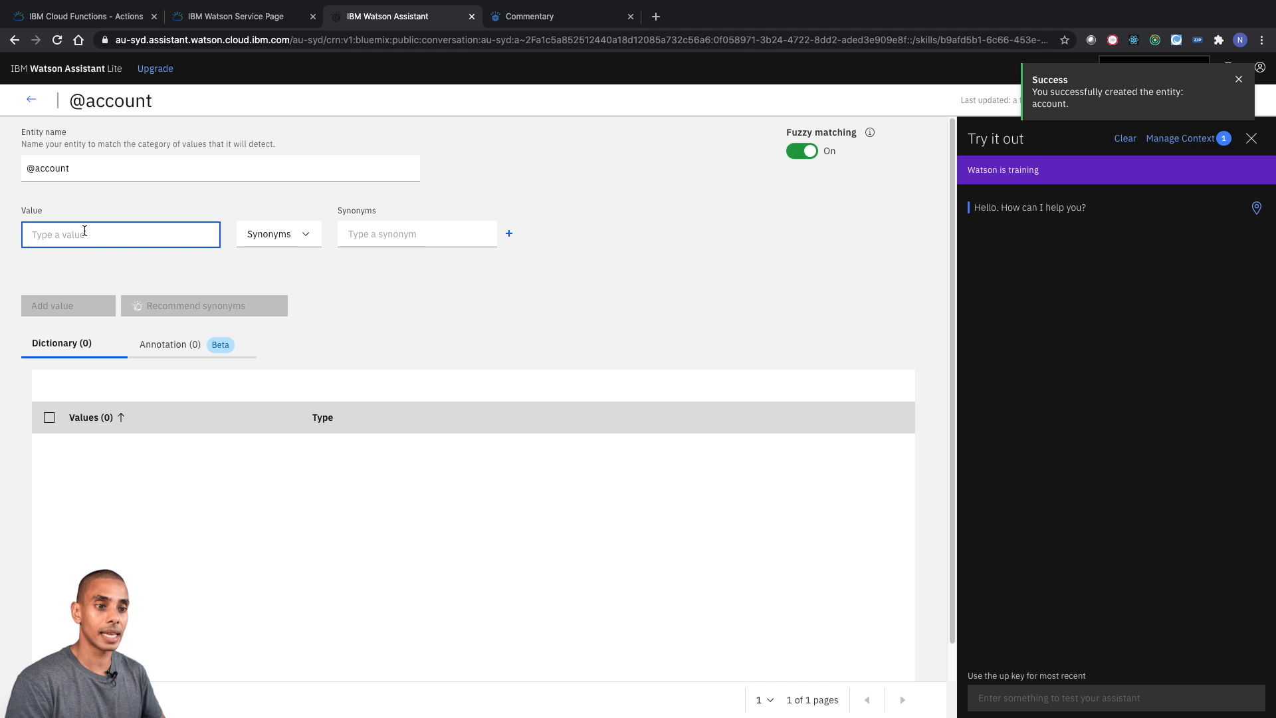
type("2")
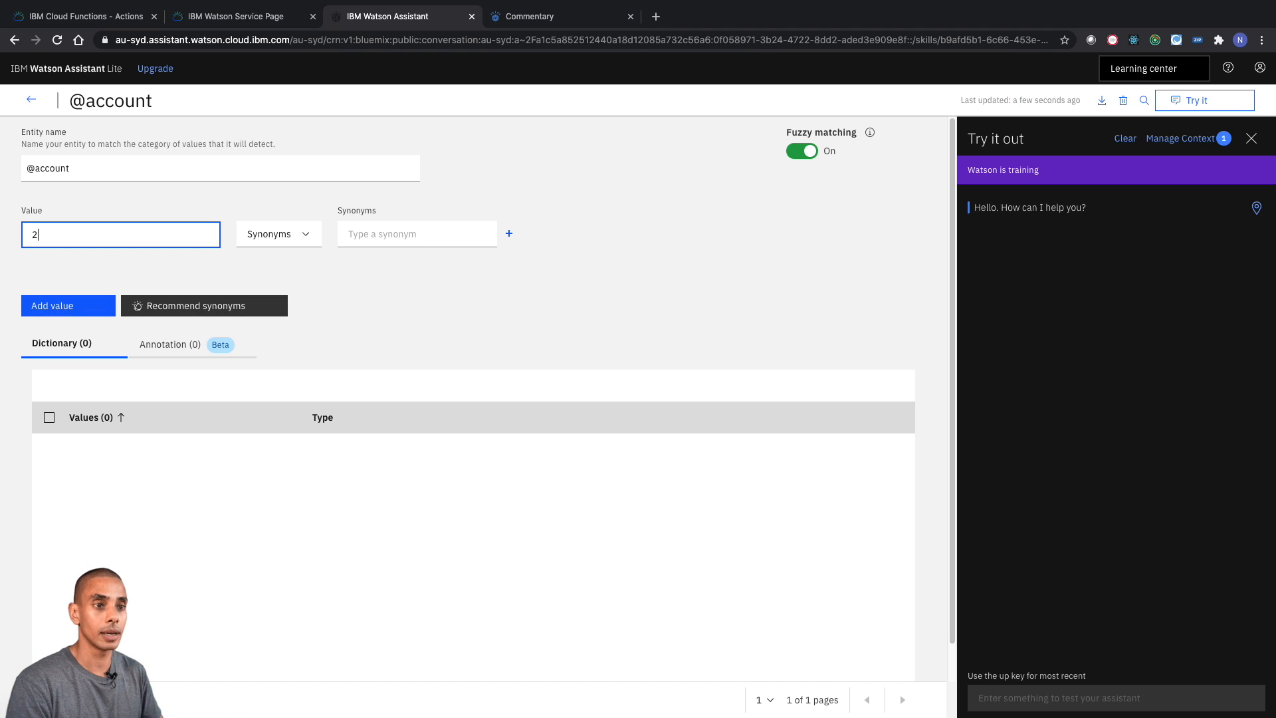
type("000000")
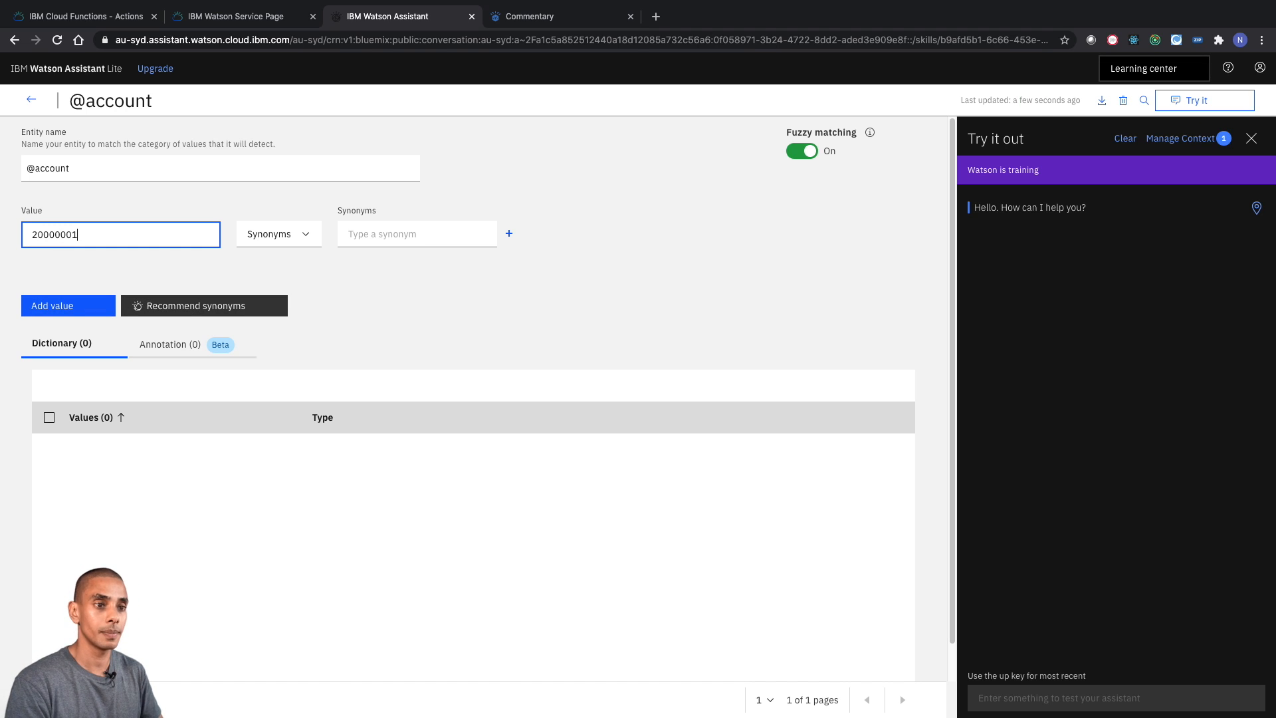
key("Tab")
left_click(31, 311)
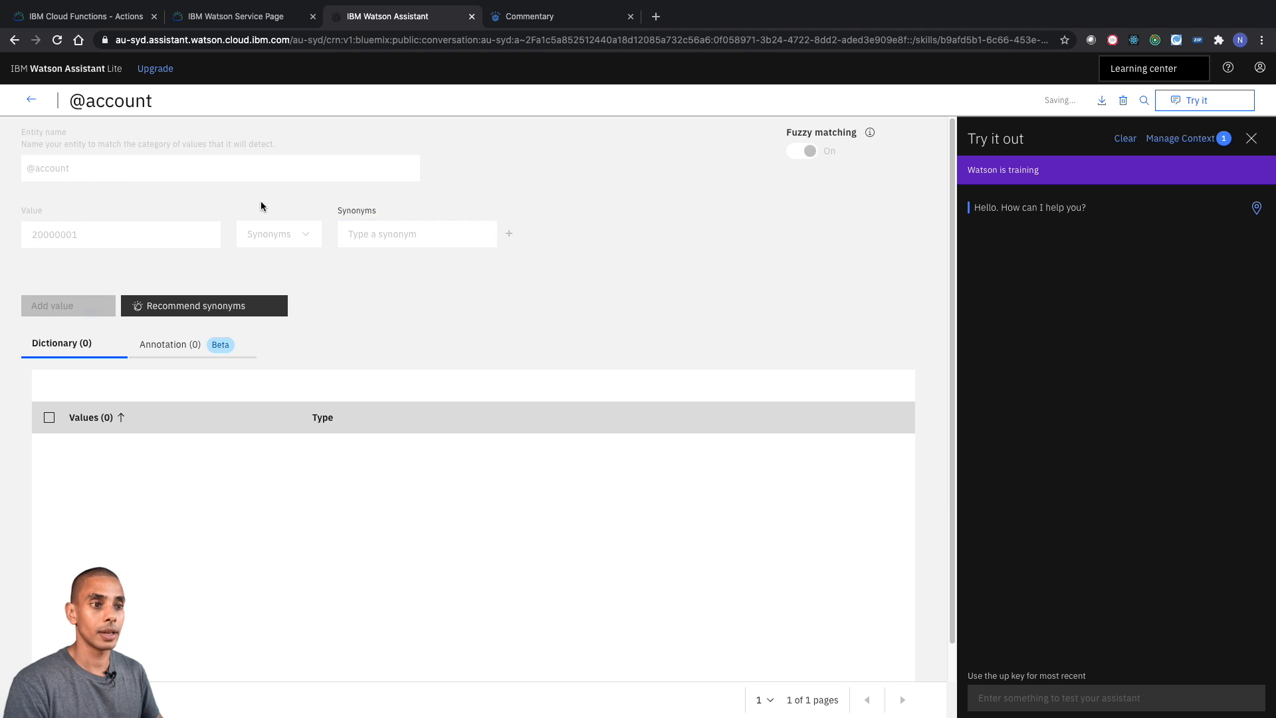
type("200000")
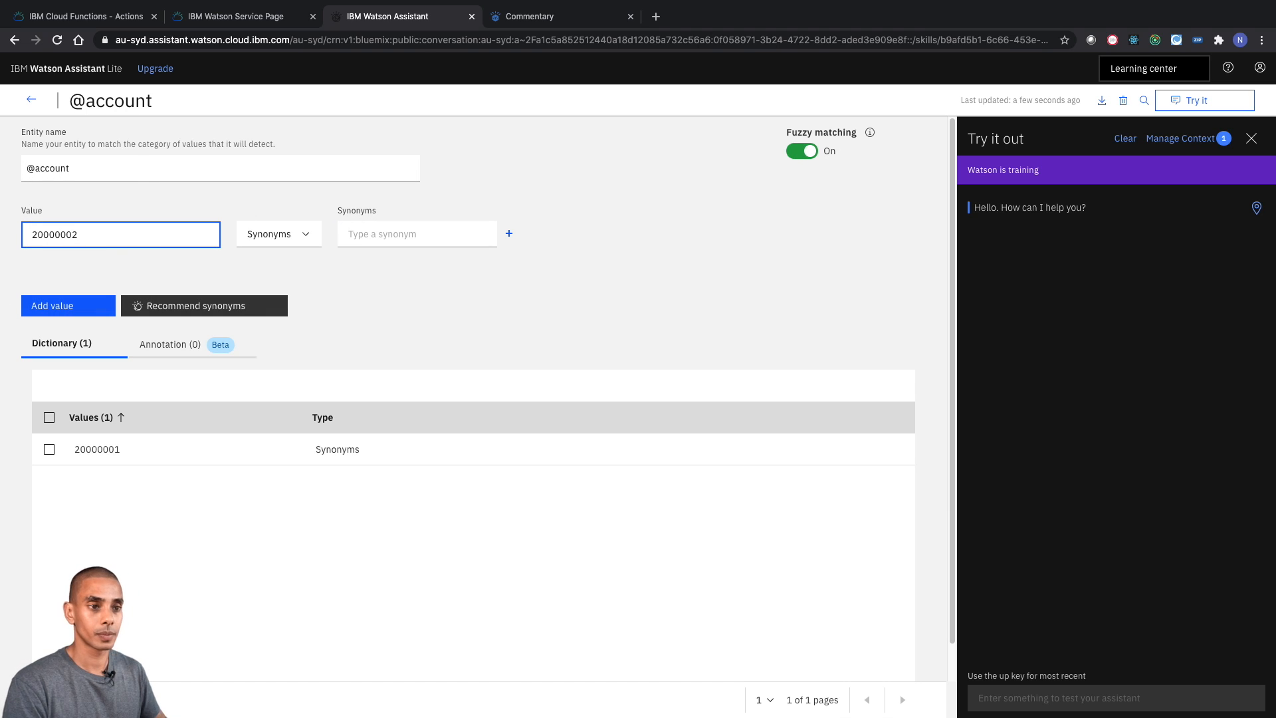
left_click(94, 306)
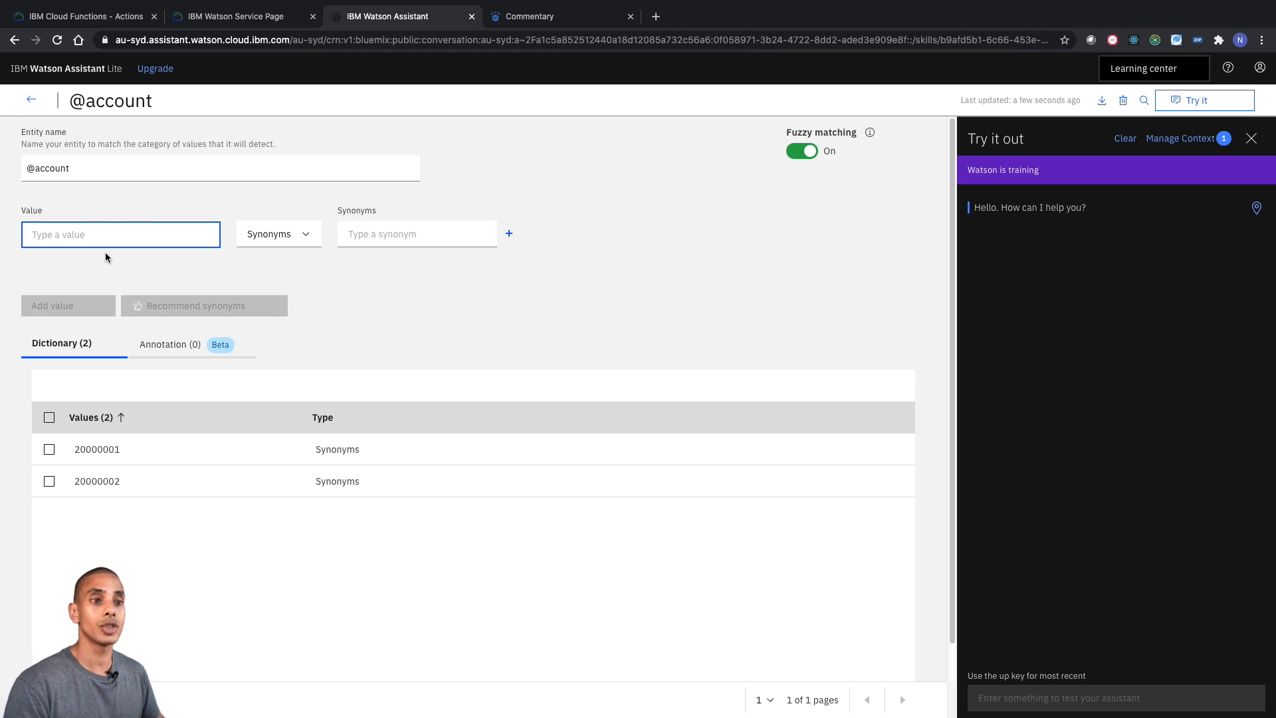
type("2")
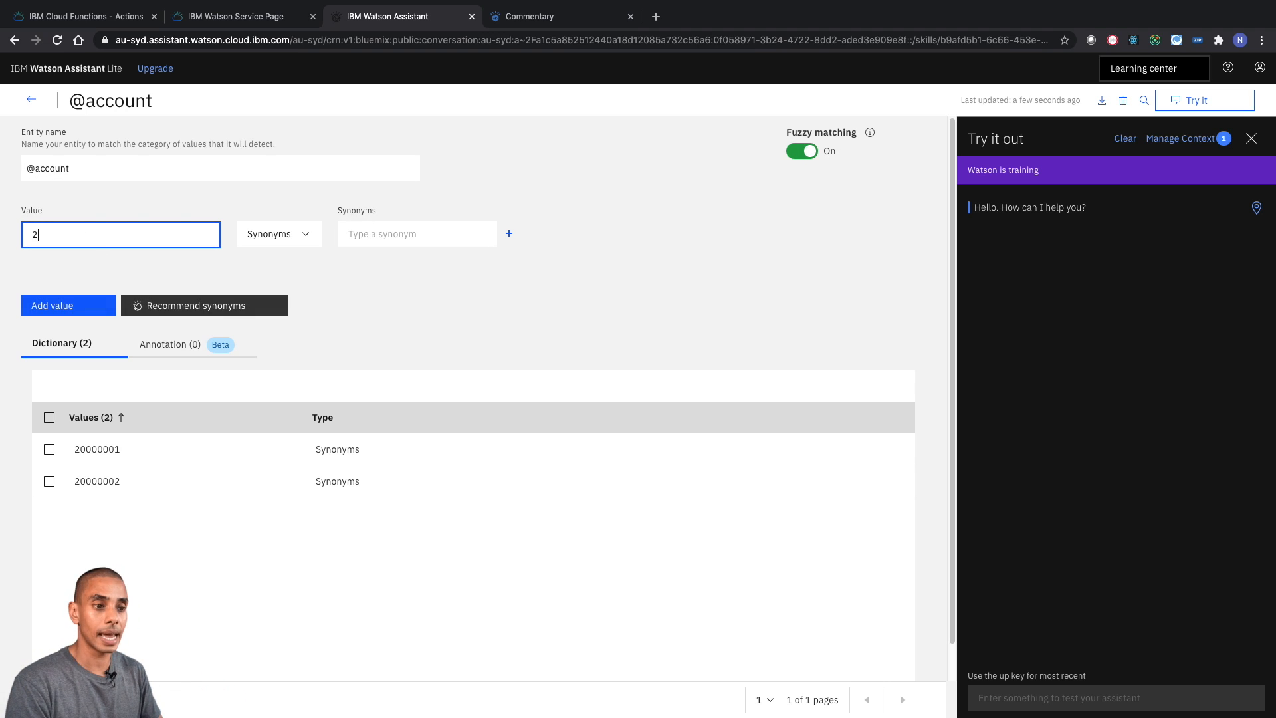
type("0000003")
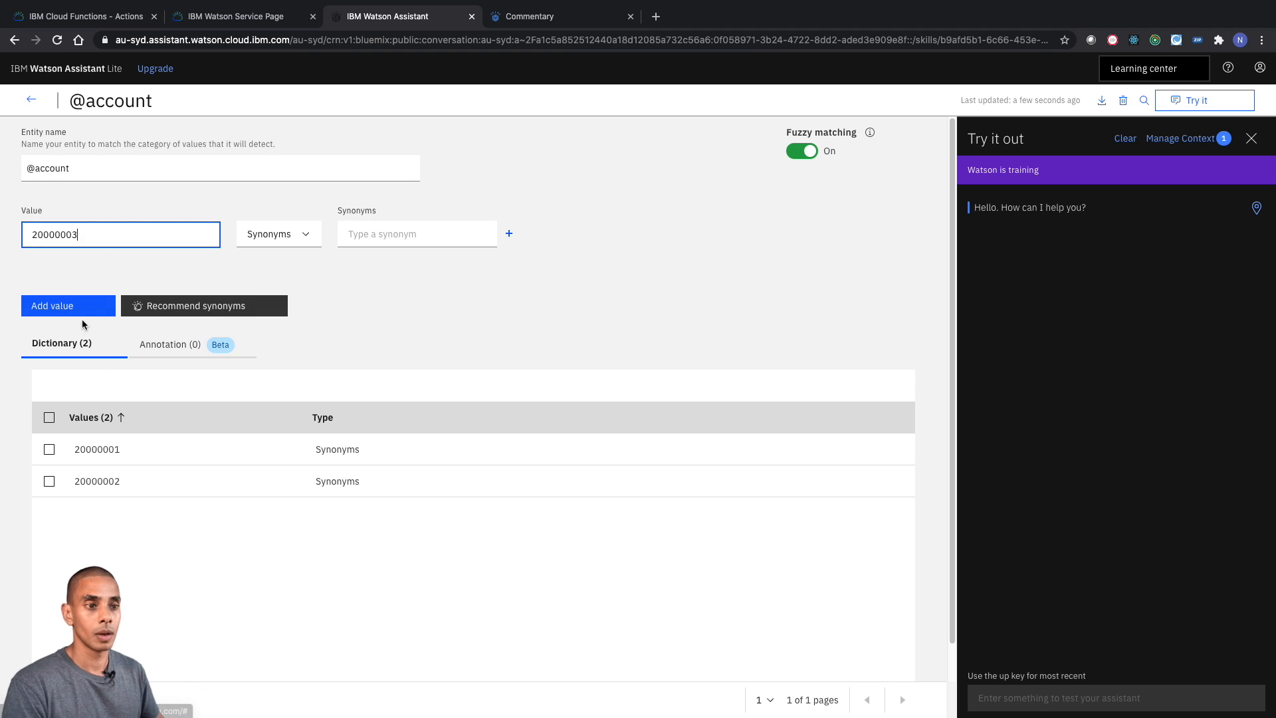
left_click(82, 311)
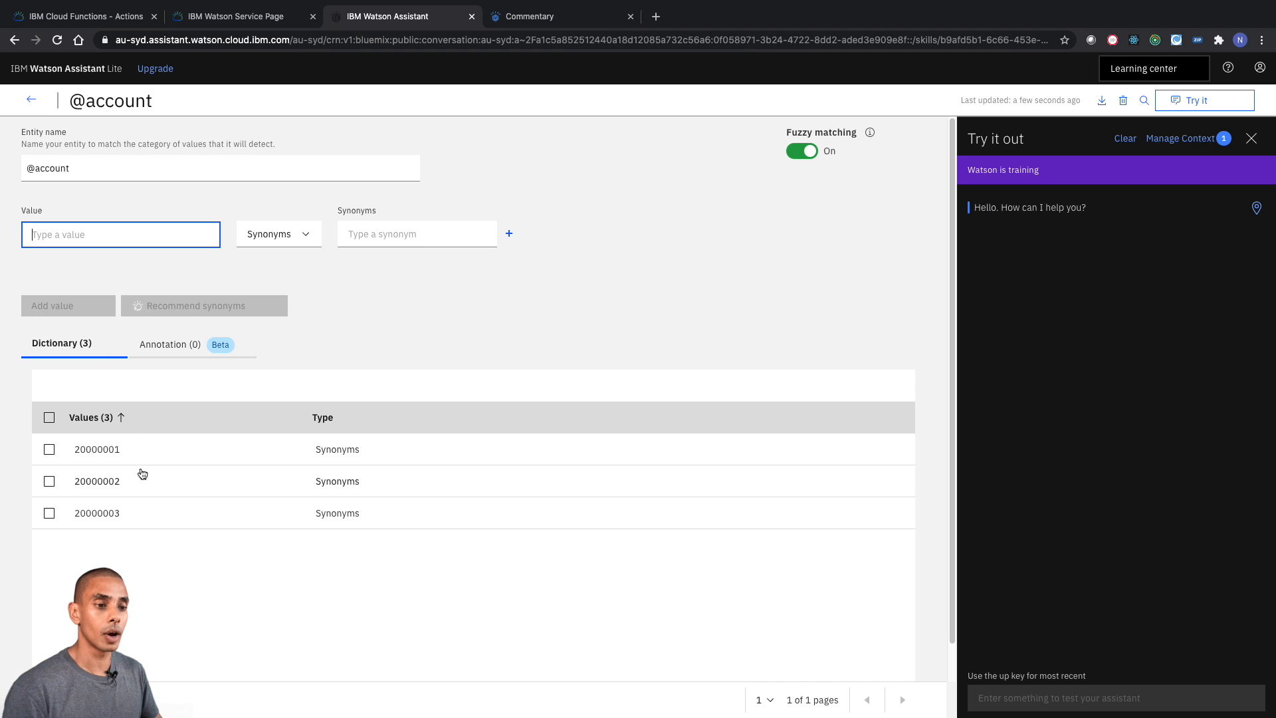
left_click(31, 100)
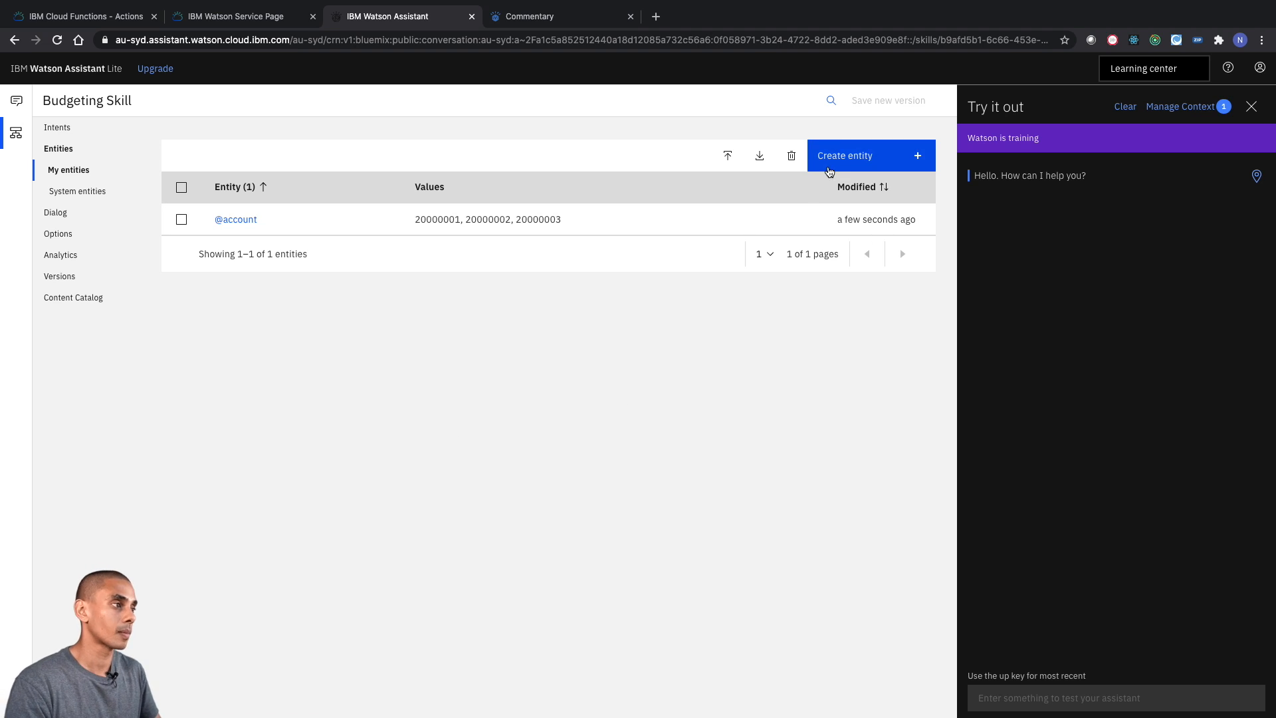
- Create an entity named costcentre with the dictionary values C100001, C100002 and C100003
left_click(829, 160)
type("costcentre")
key("Return")
type("C100001")
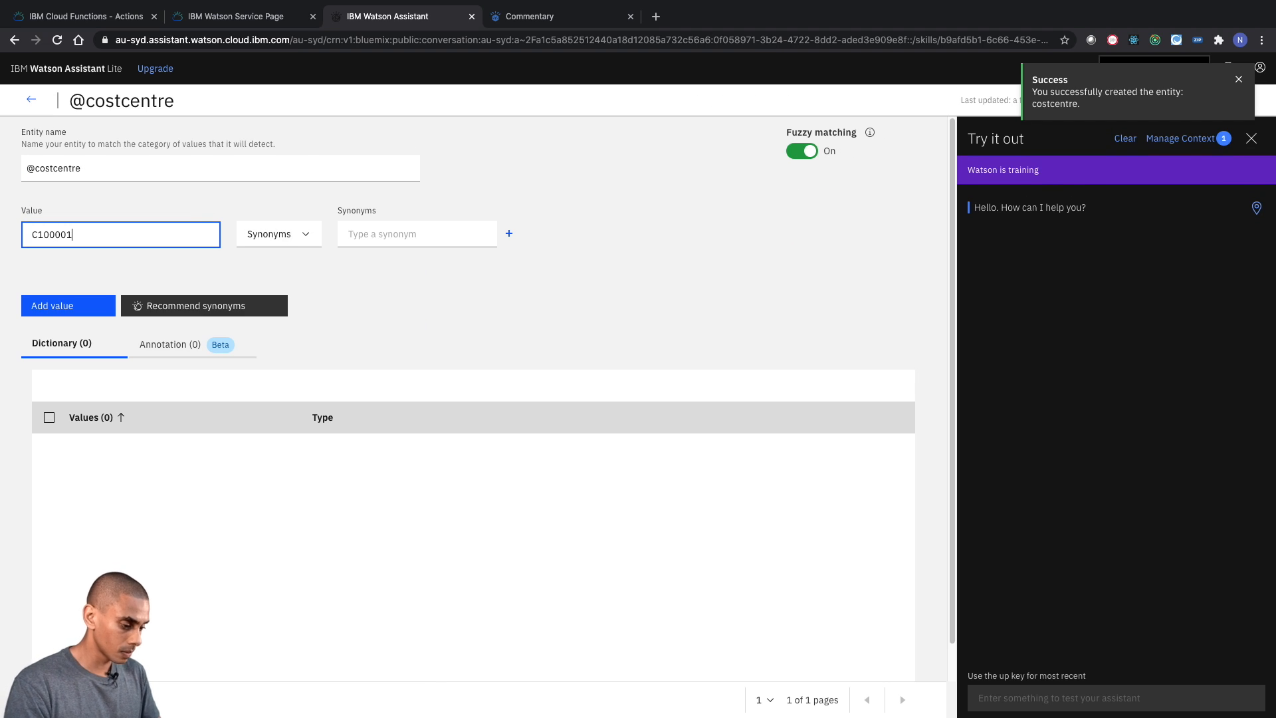
left_click(71, 305)
left_click(115, 234)
type("C")
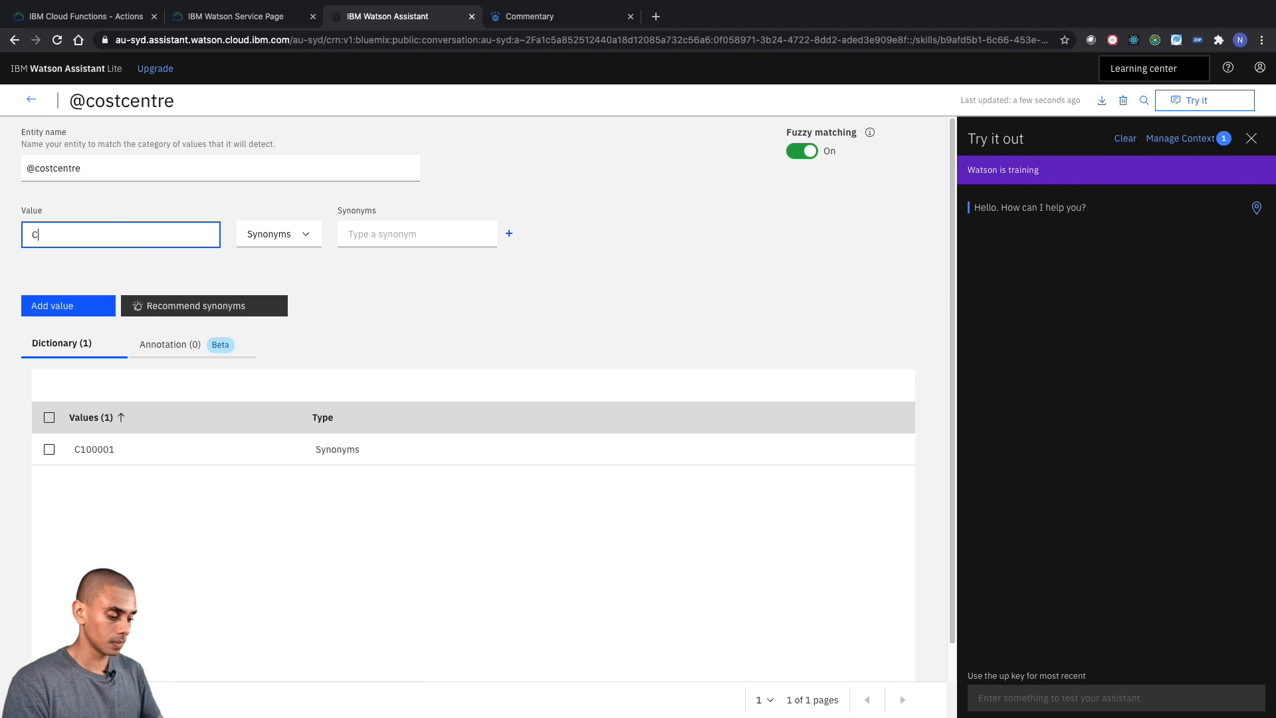
type("100002C100003")
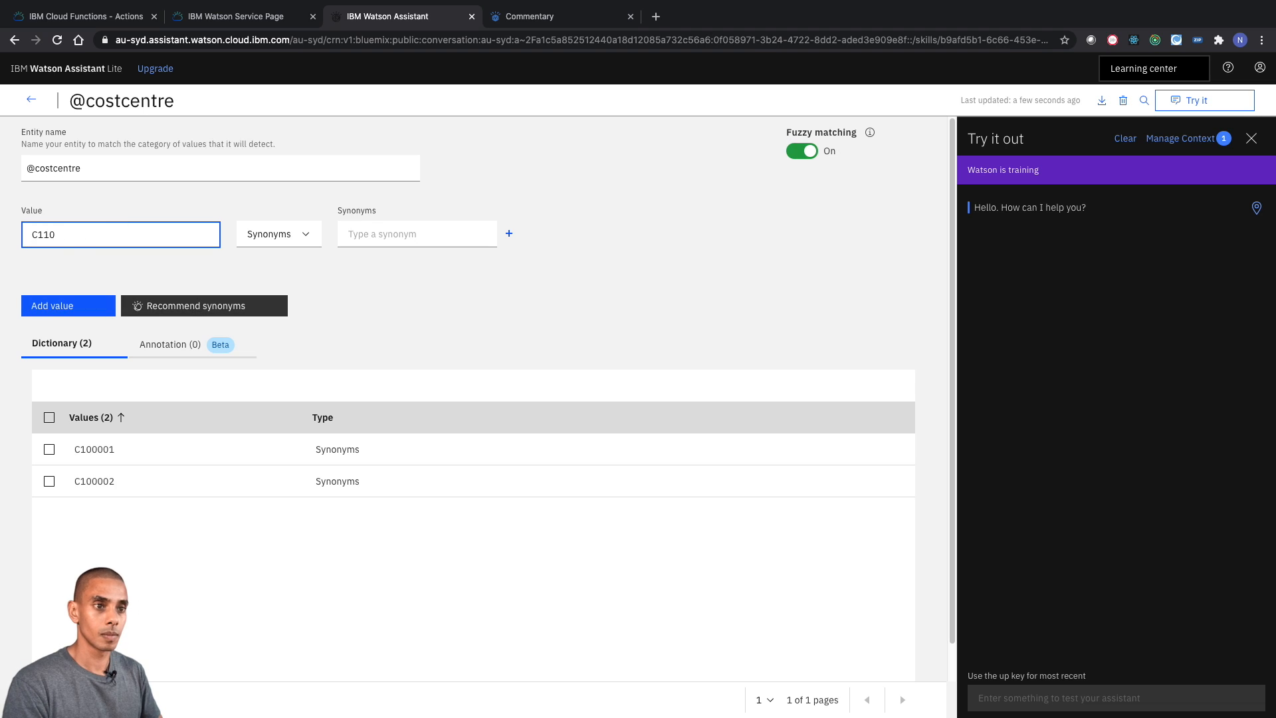
key("Return")
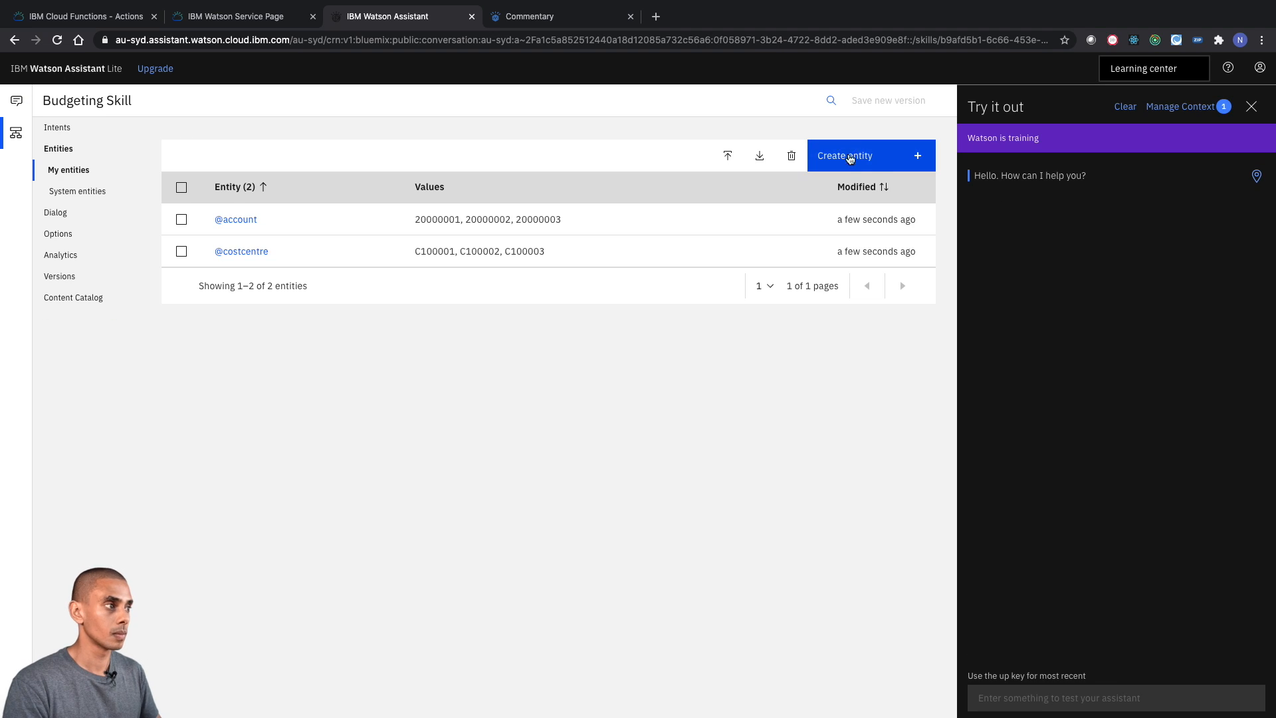
- Create an entity named month with the dictionary values M01-2020, M02-2020 and M03-2020
left_click(858, 157)
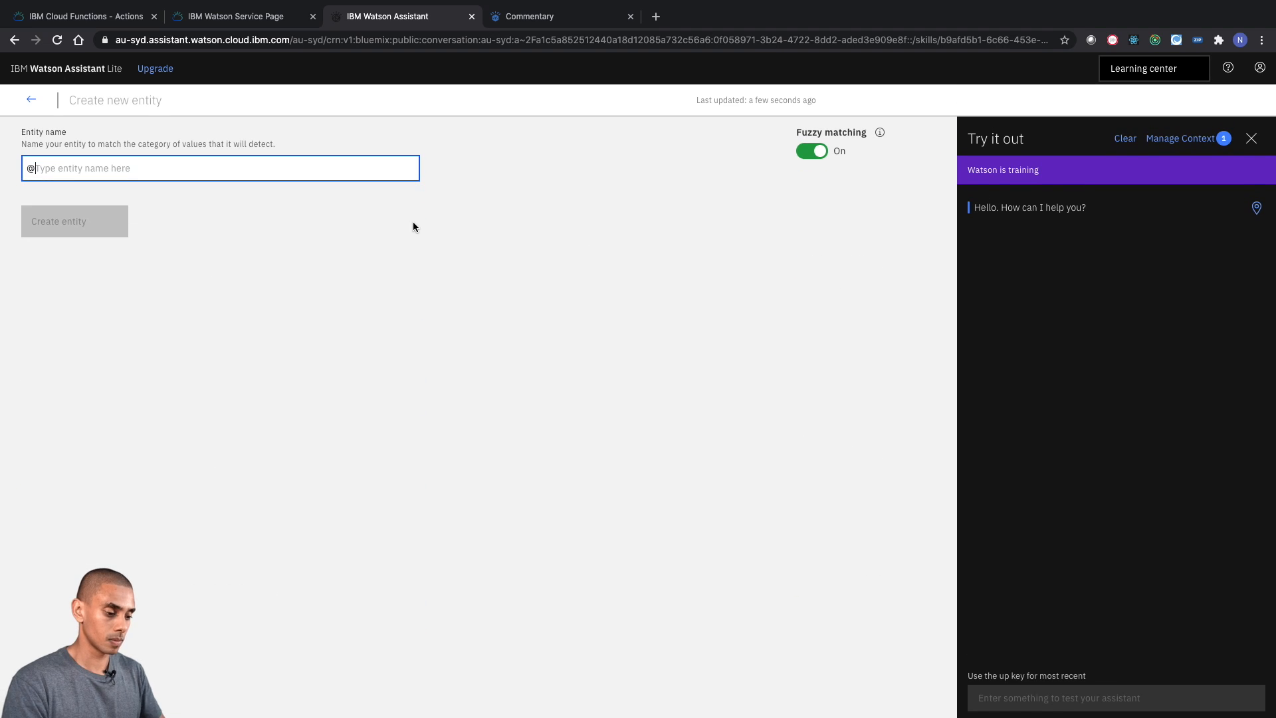
type("month")
key("Return")
type("M01-2020")
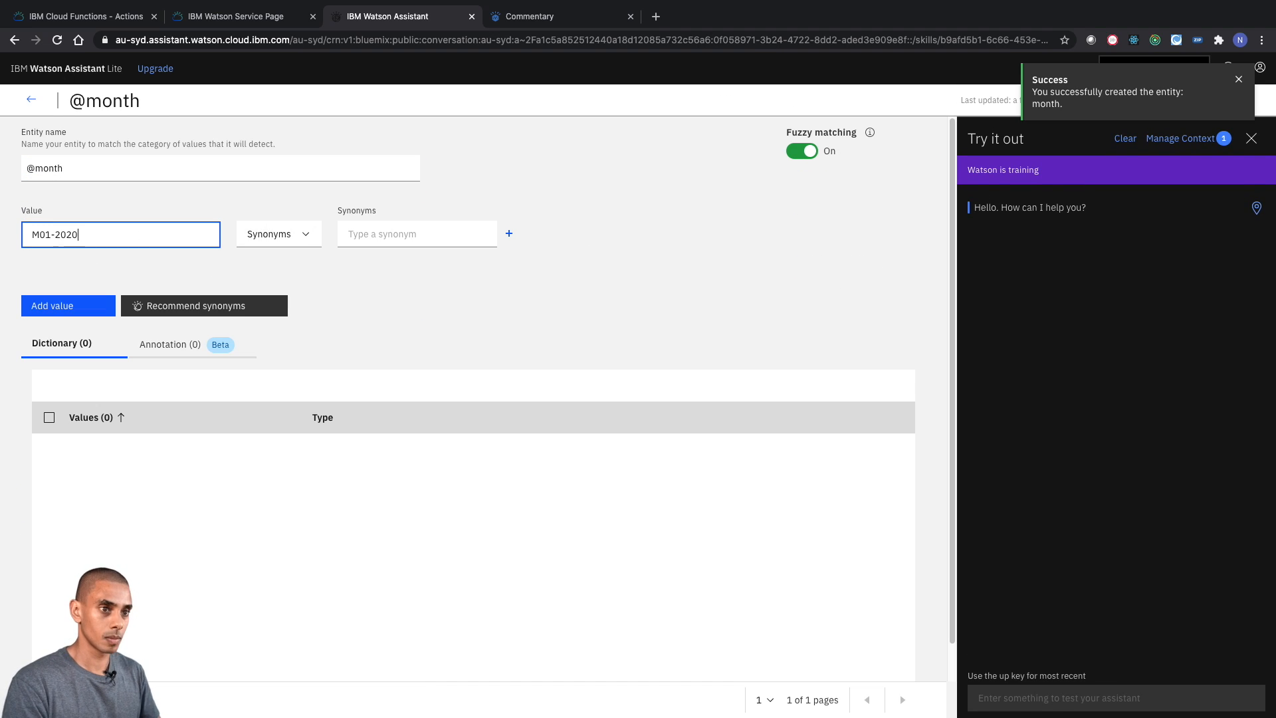
key("Return")
type("M02-2020")
key("Return")
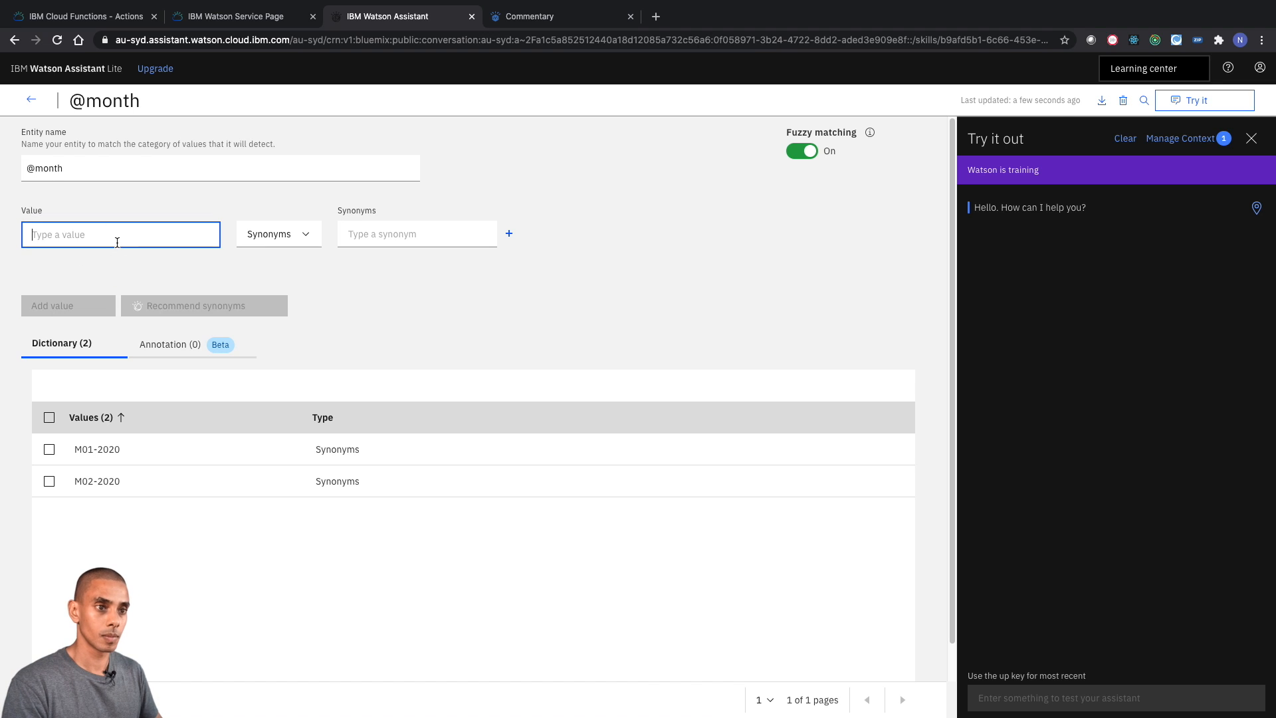
type("M03")
type("2020")
key("Return")
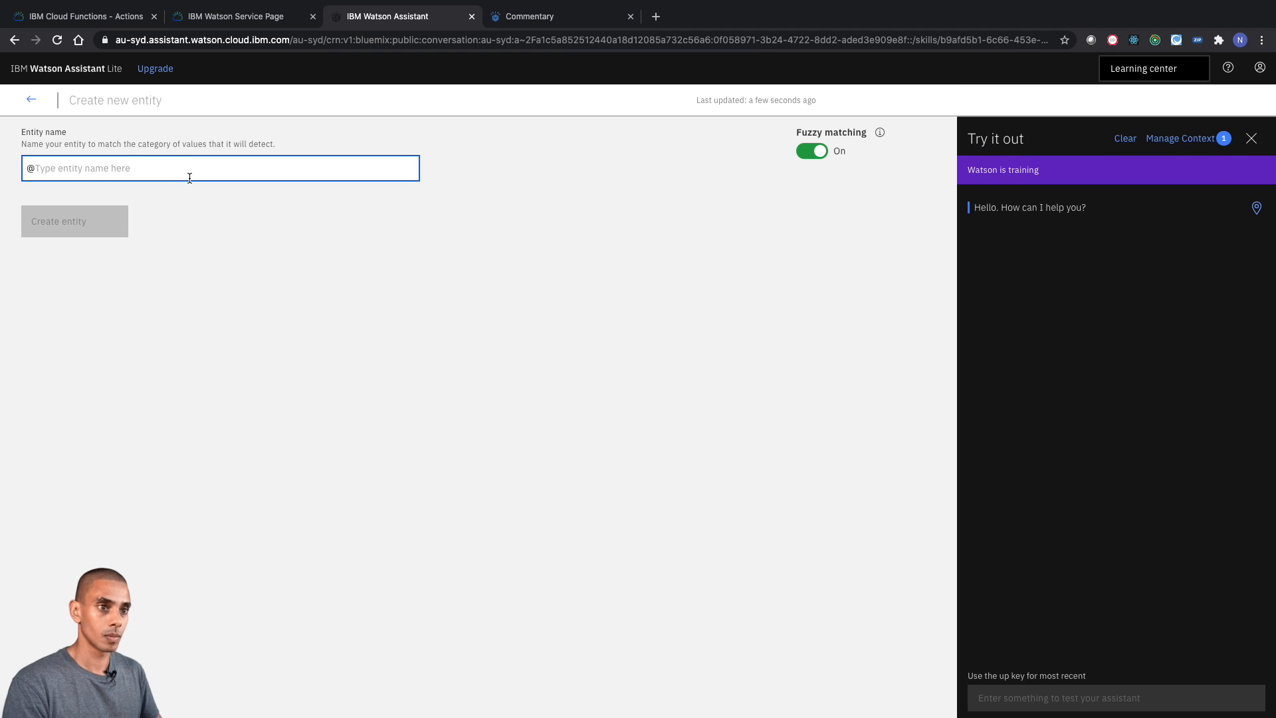
- Create an entity named project with the dictionary values BAU and Project 1, and return to the list of entities
type("project")
key("Return")
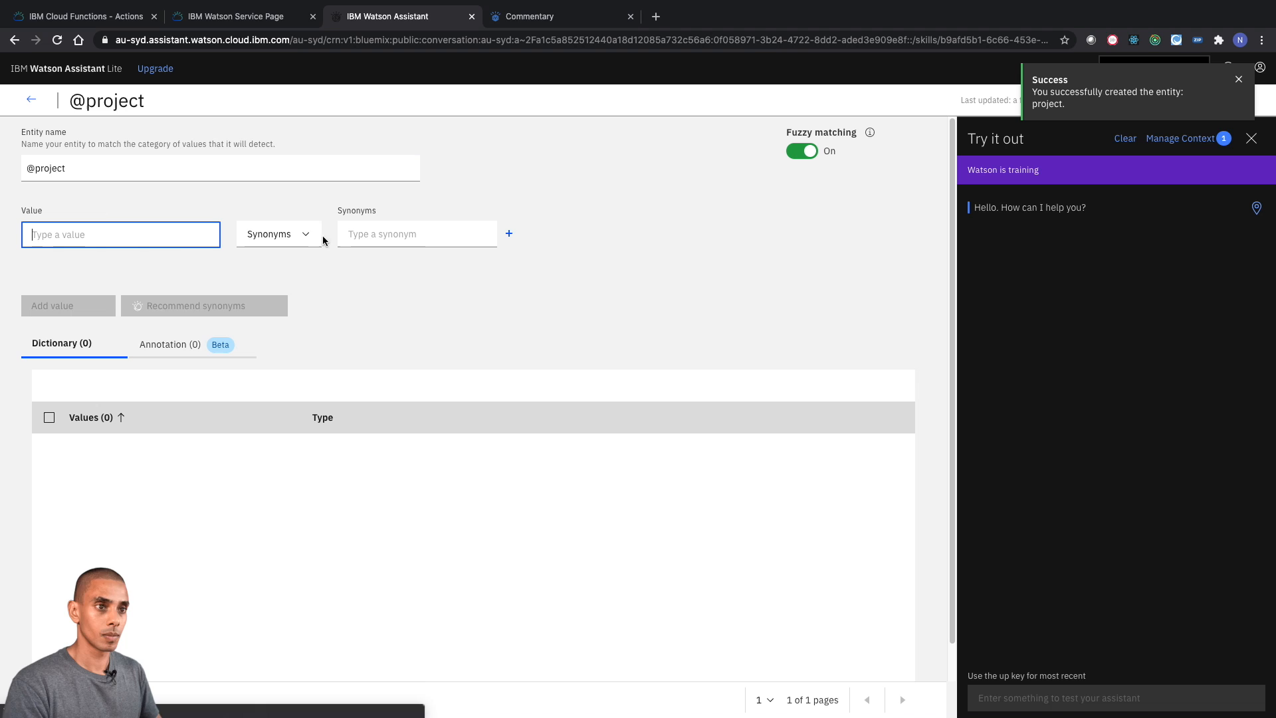
type("BAU")
key("Return")
type("Project 1")
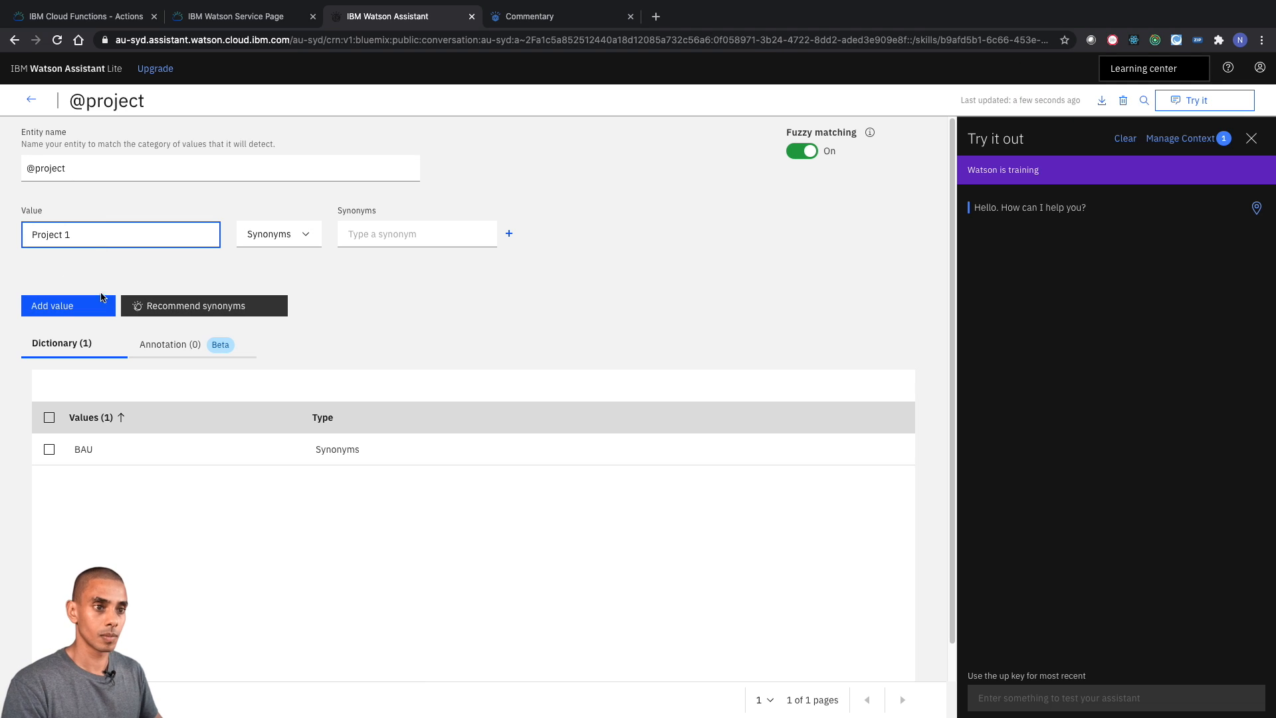
key("Return")
left_click(30, 100)
- Create an entity named version with the dictionary values Actual, Forecast and Budget, and return to the list of entities
left_click(864, 156)
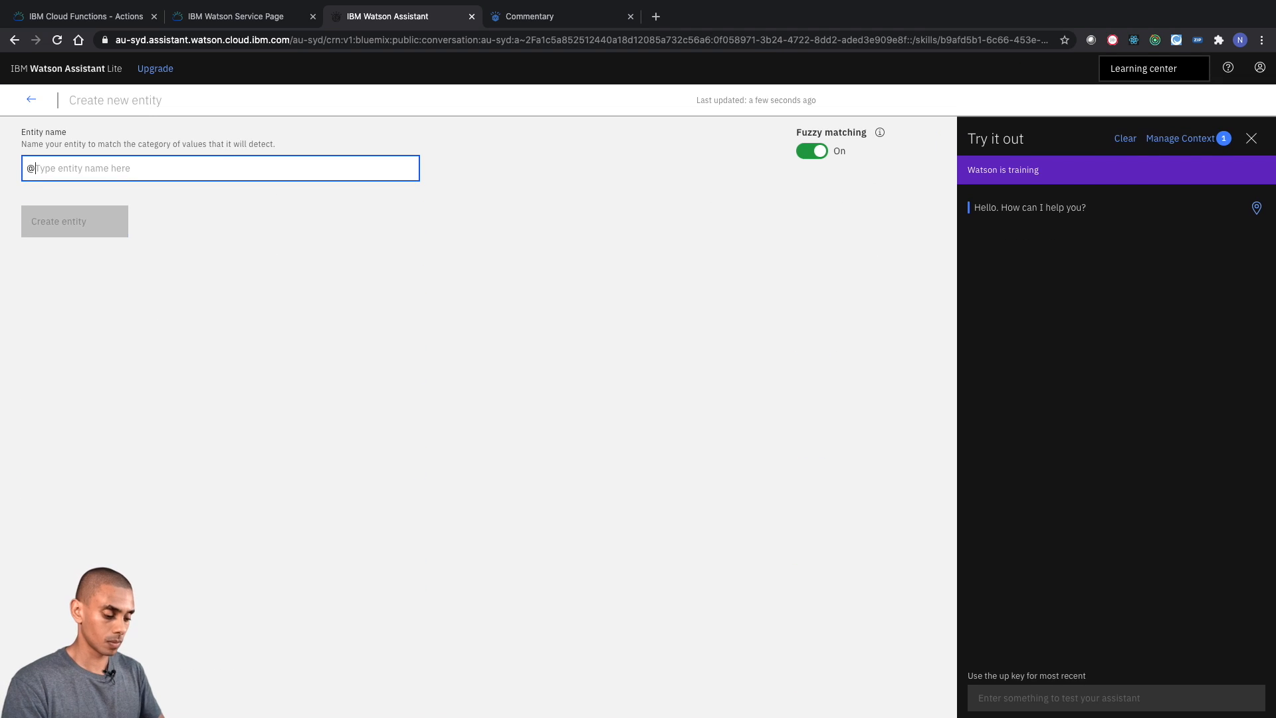
type("version")
left_click(77, 233)
type("l")
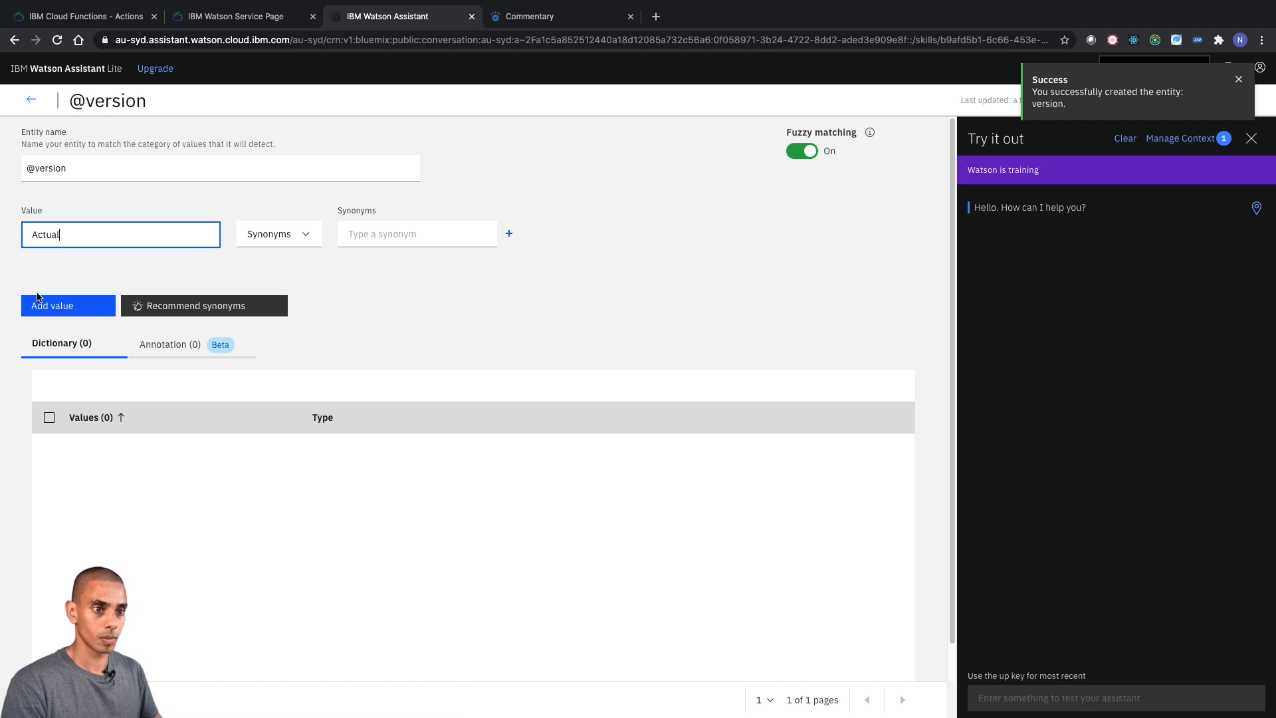
key("Return")
type("Forecast")
key("Return")
type("Budget")
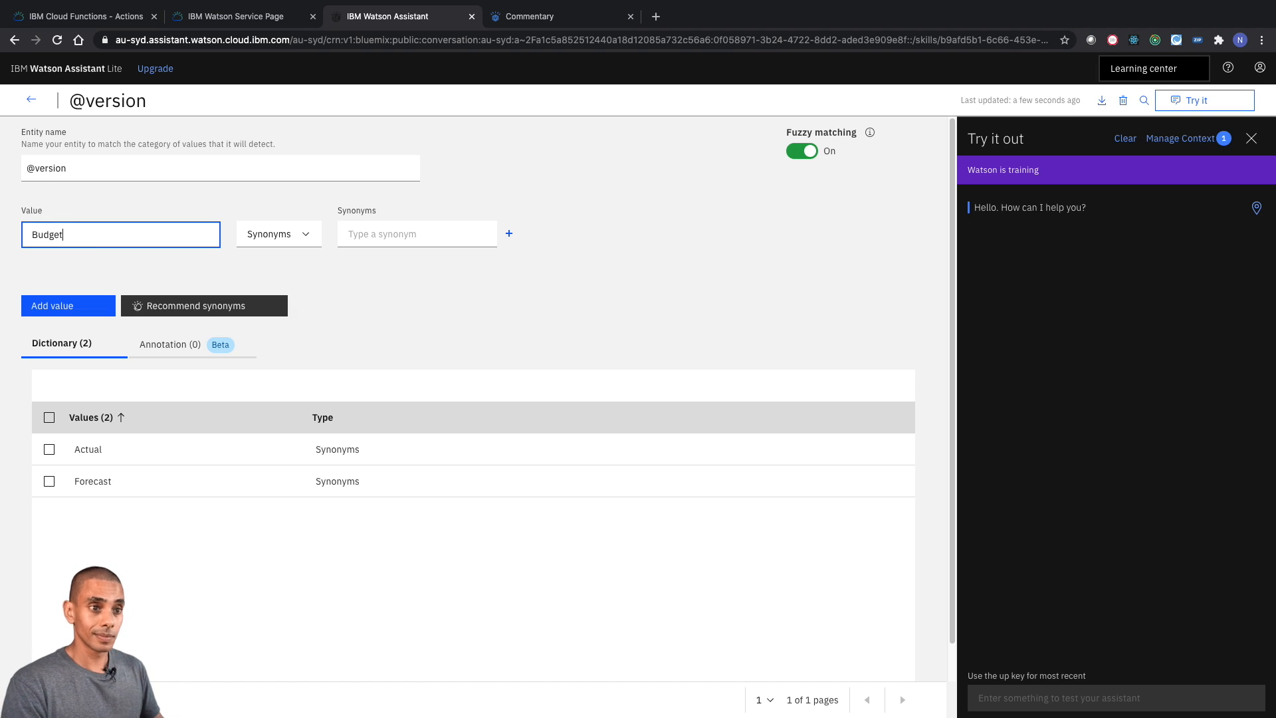
left_click(87, 303)
left_click(41, 96)
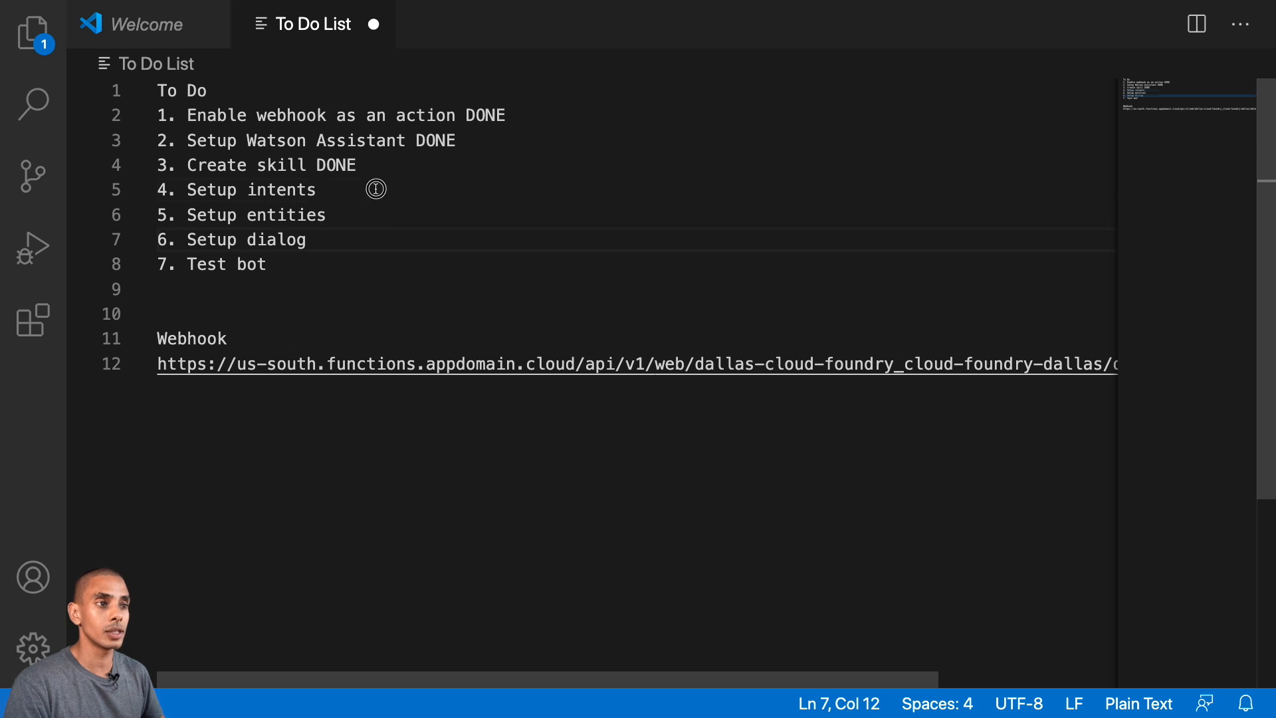
- Mark "Setup intents" and "Setup entities" as DONE in the To Do List file in Visual Studio Code
left_click(376, 189)
type("DONE")
key("Down")
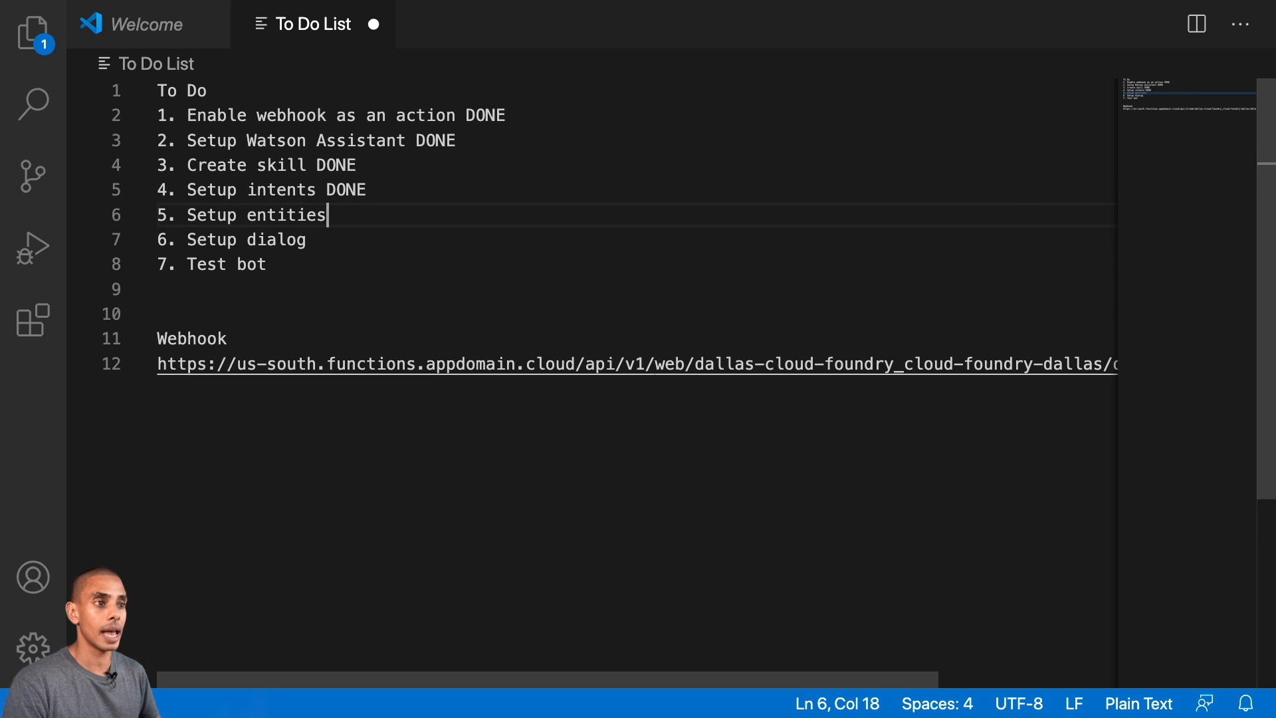
type("DINE")
key("BackSpace")
key("BackSpace")
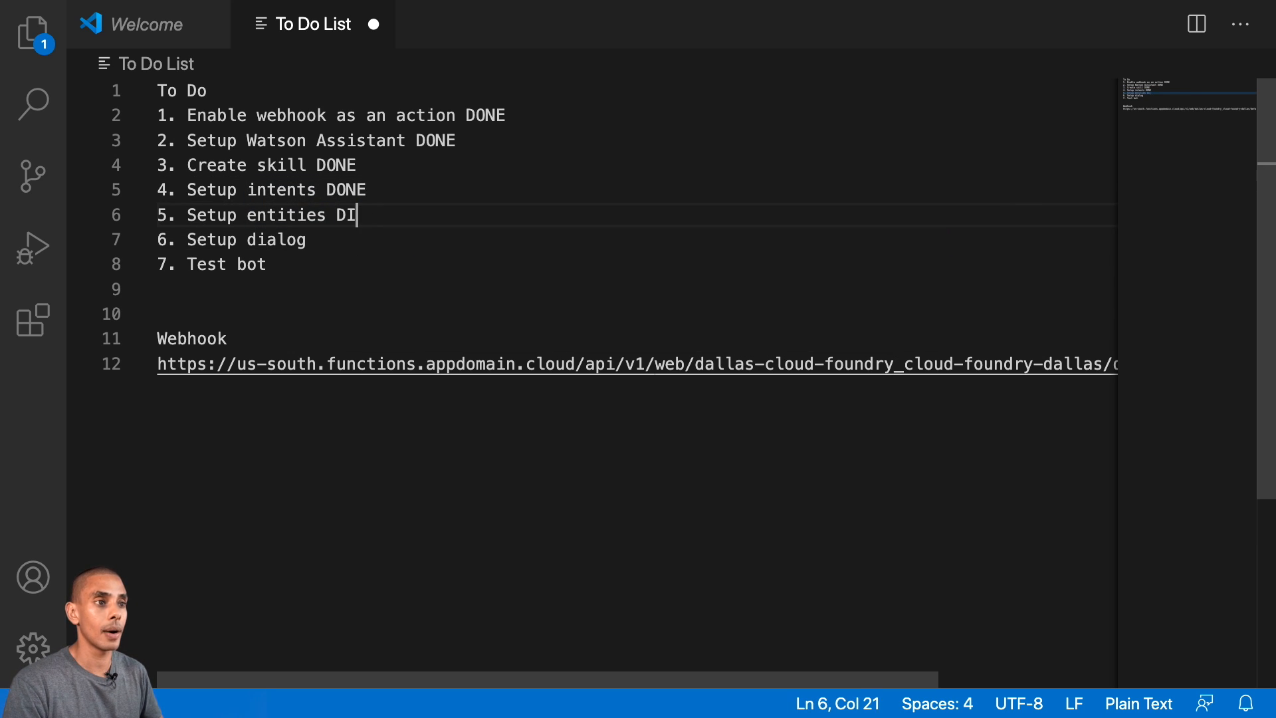
key("BackSpace")
type("ONE")
- Copy the full webhook URL from the end of the To Do List and switch back to Watson Assistant in the browser
triple_click(325, 238)
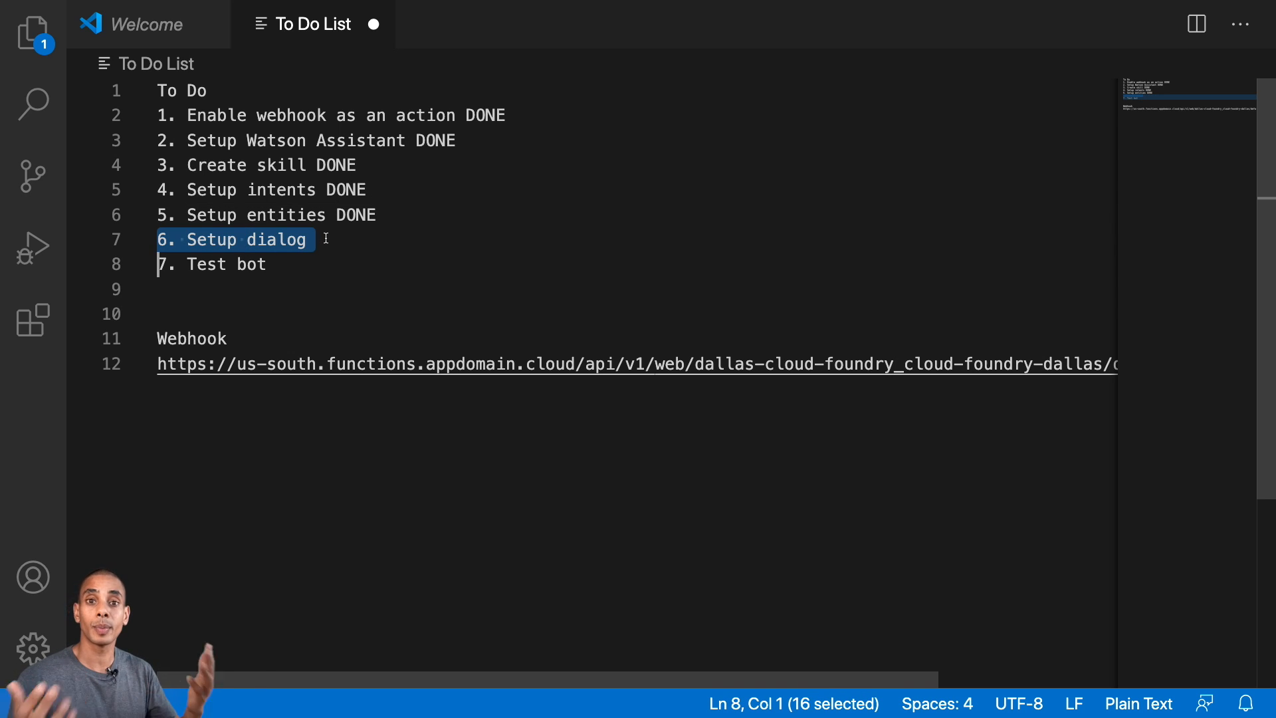
key("Down")
key("Down")
key("Down")
key("Down")
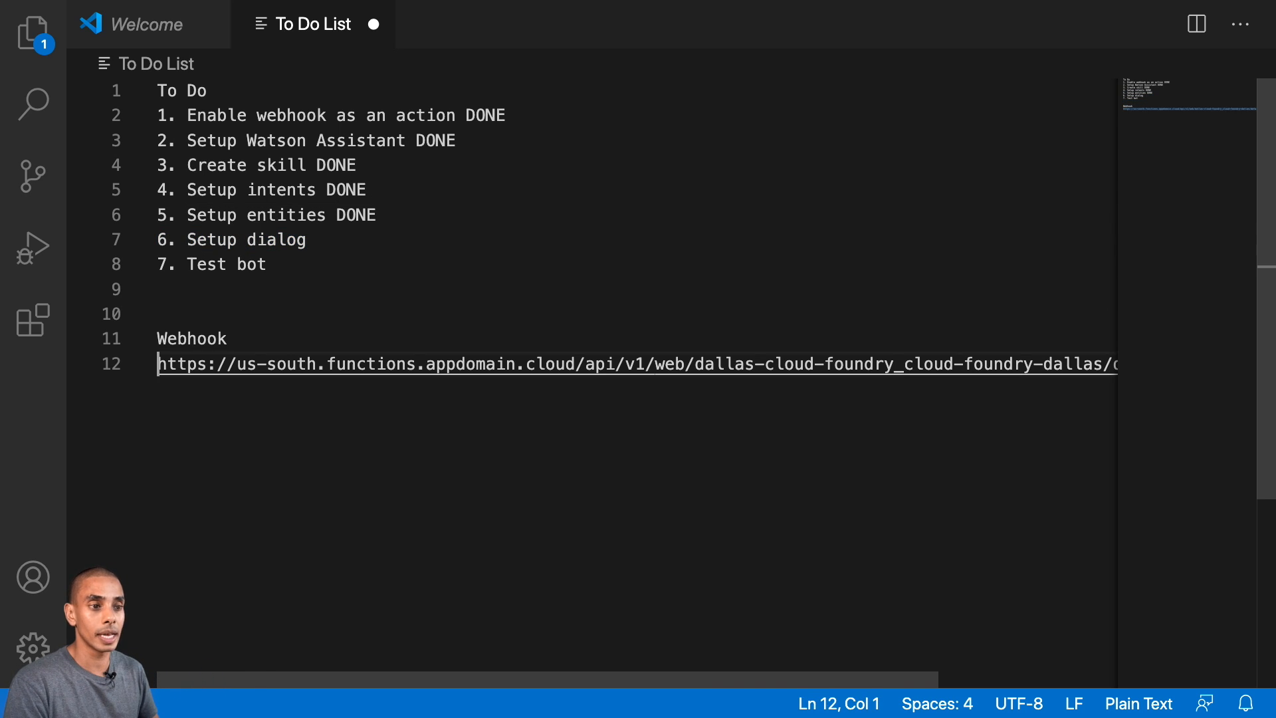
key("shift+End")
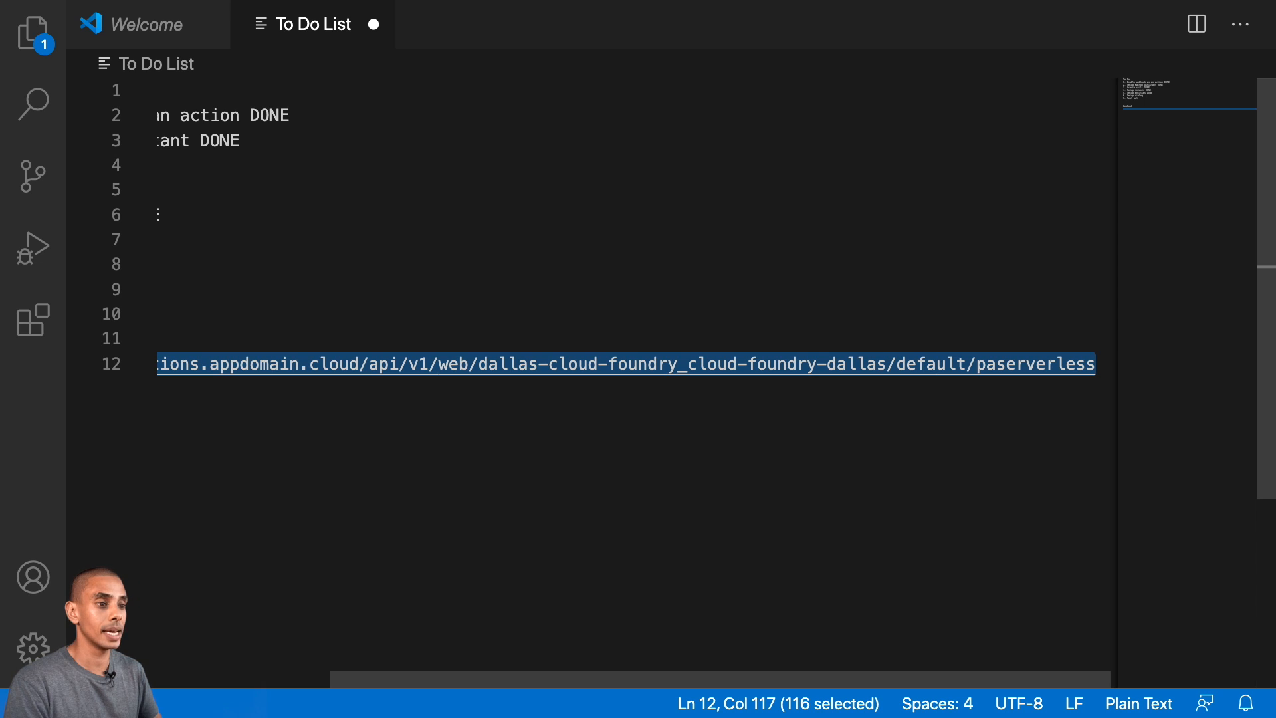
key("ctrl+Right")
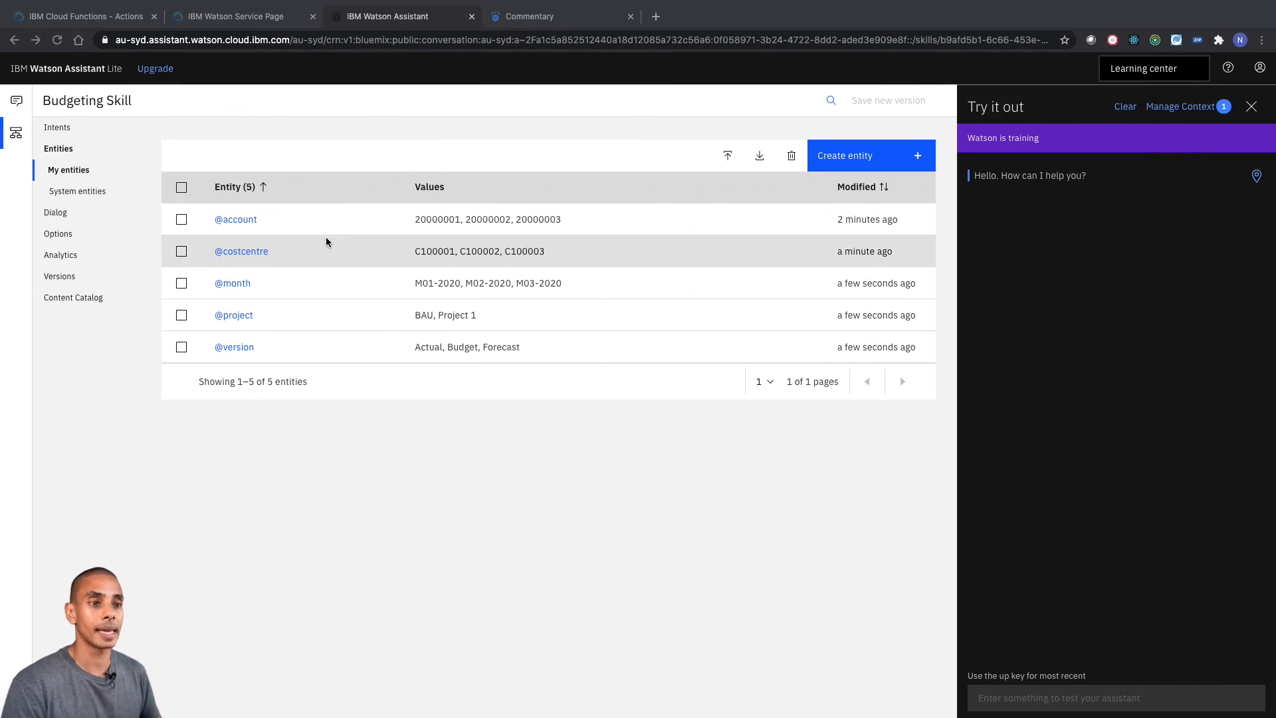
- Set the Budgeting Skill's webhook URL to the copied address ending in default/paserverless, and check both ends of it
left_click(68, 170)
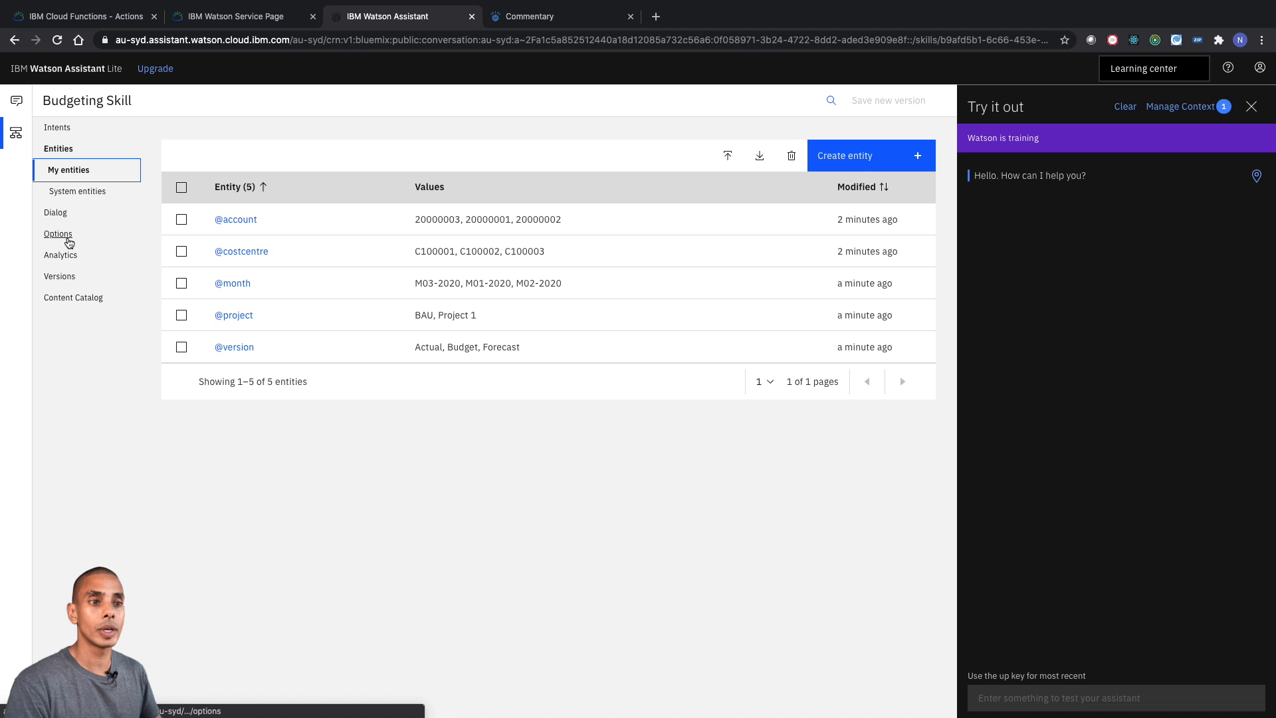
left_click(68, 238)
left_click(239, 300)
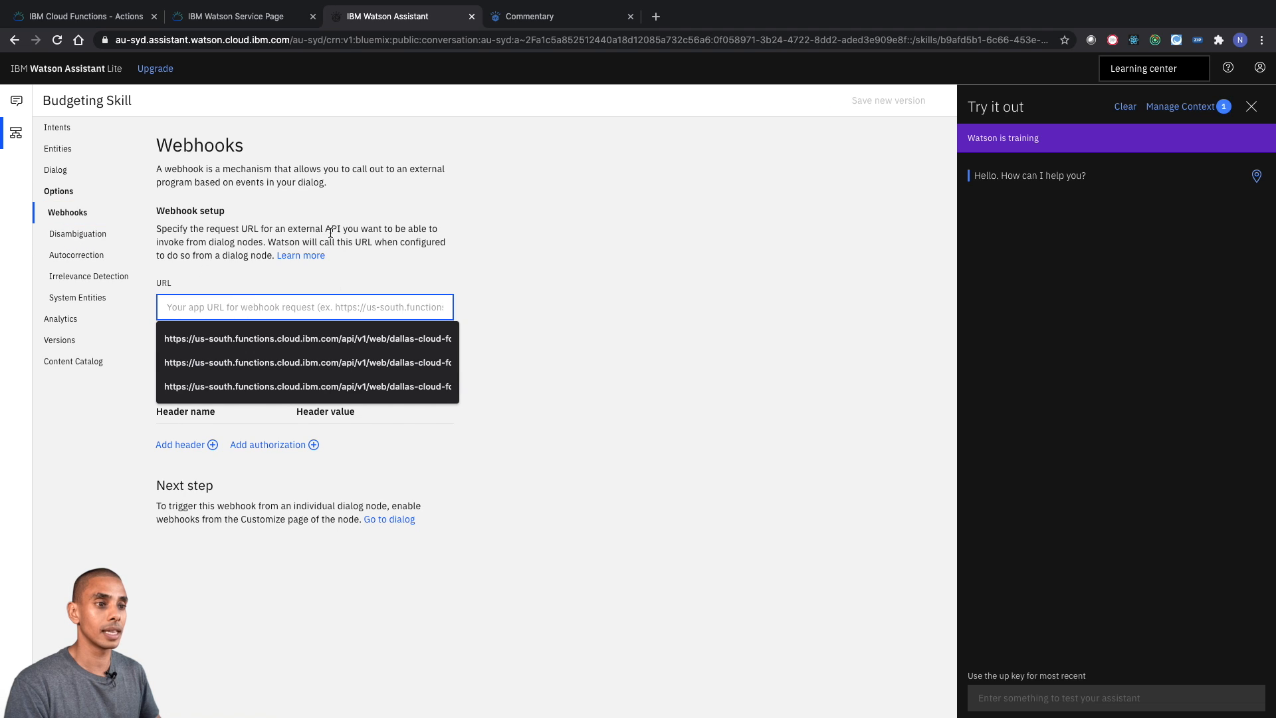
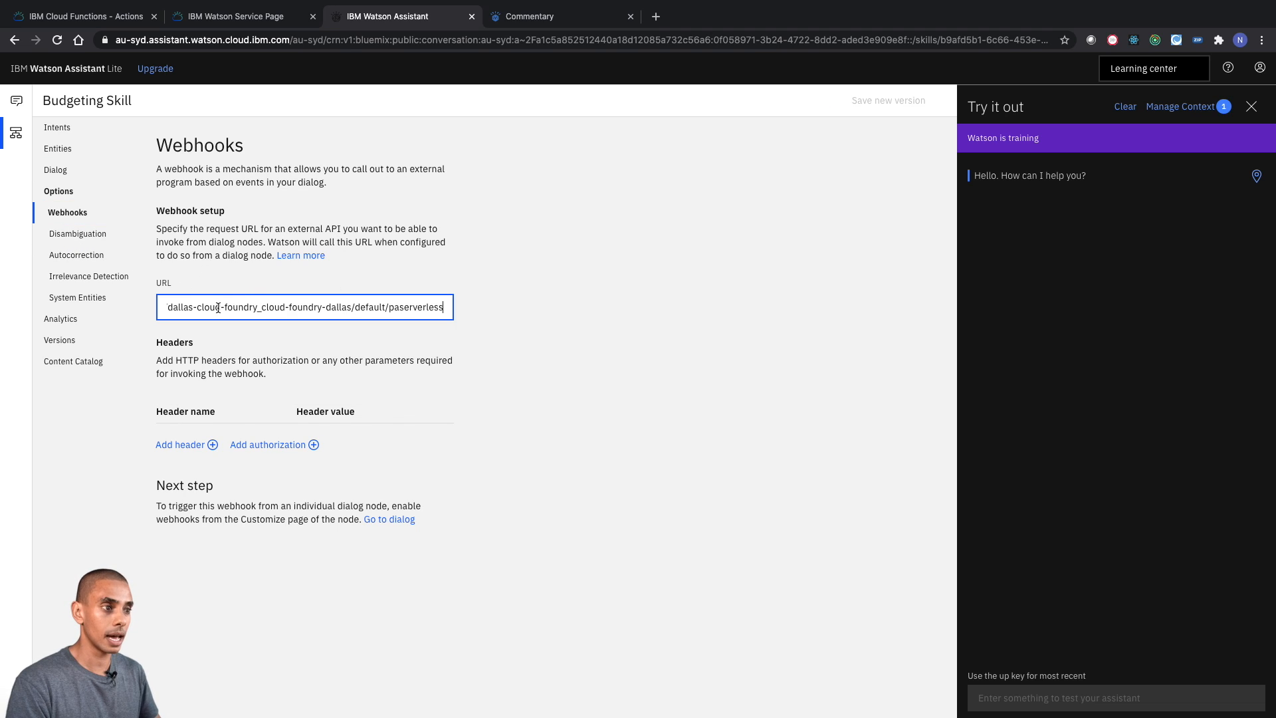
key("super+Left")
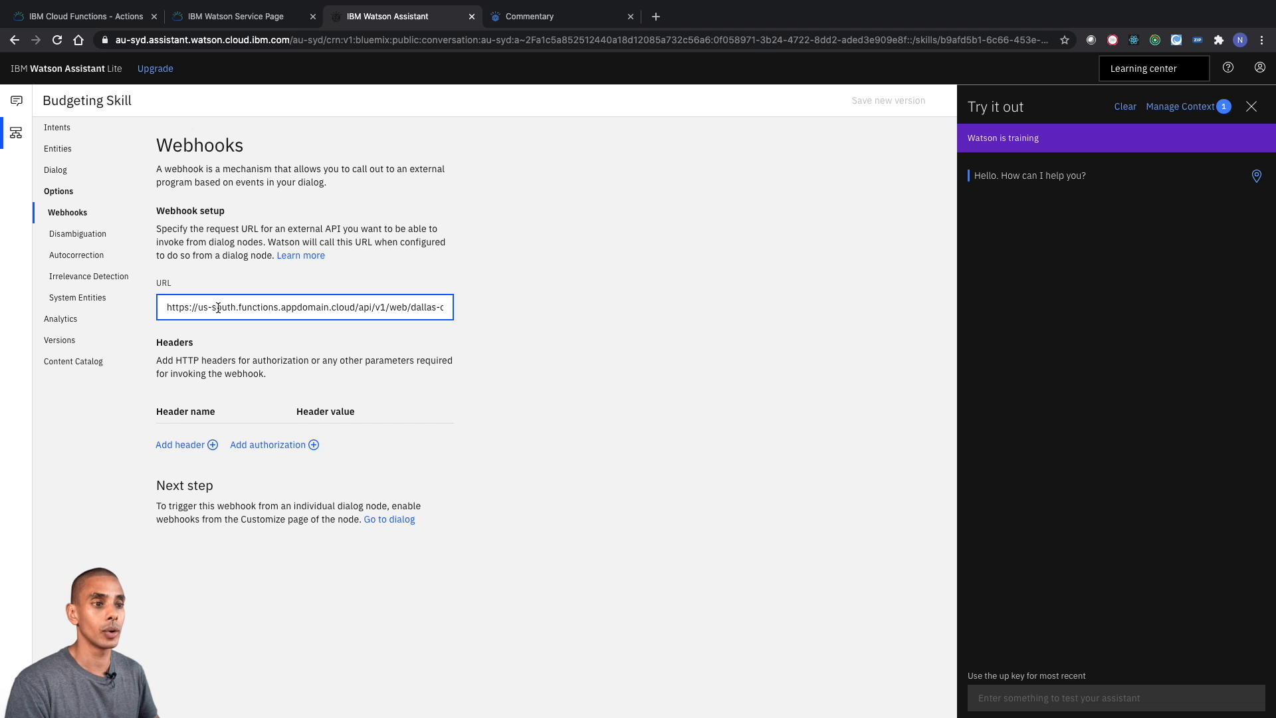
key("super+Right")
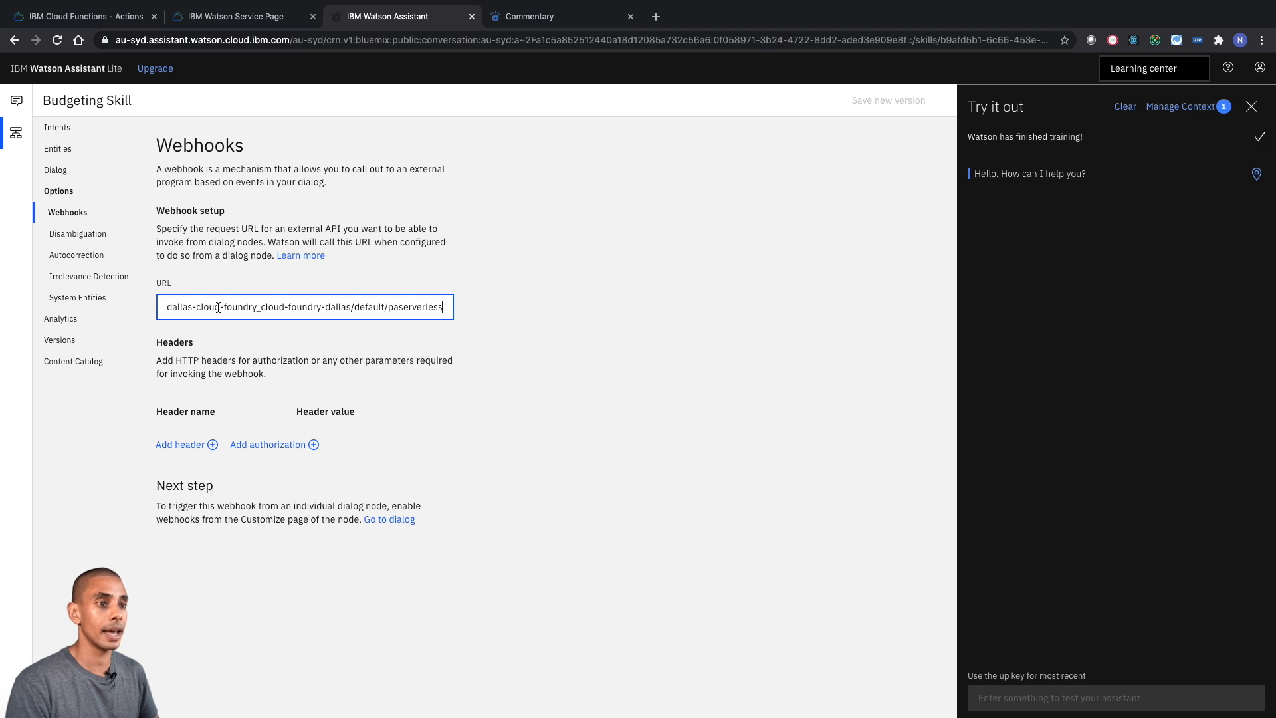
left_click(220, 248)
- Add a dialog node between Welcome and Anything else that is triggered by the #loadcommentary intent
left_click(69, 177)
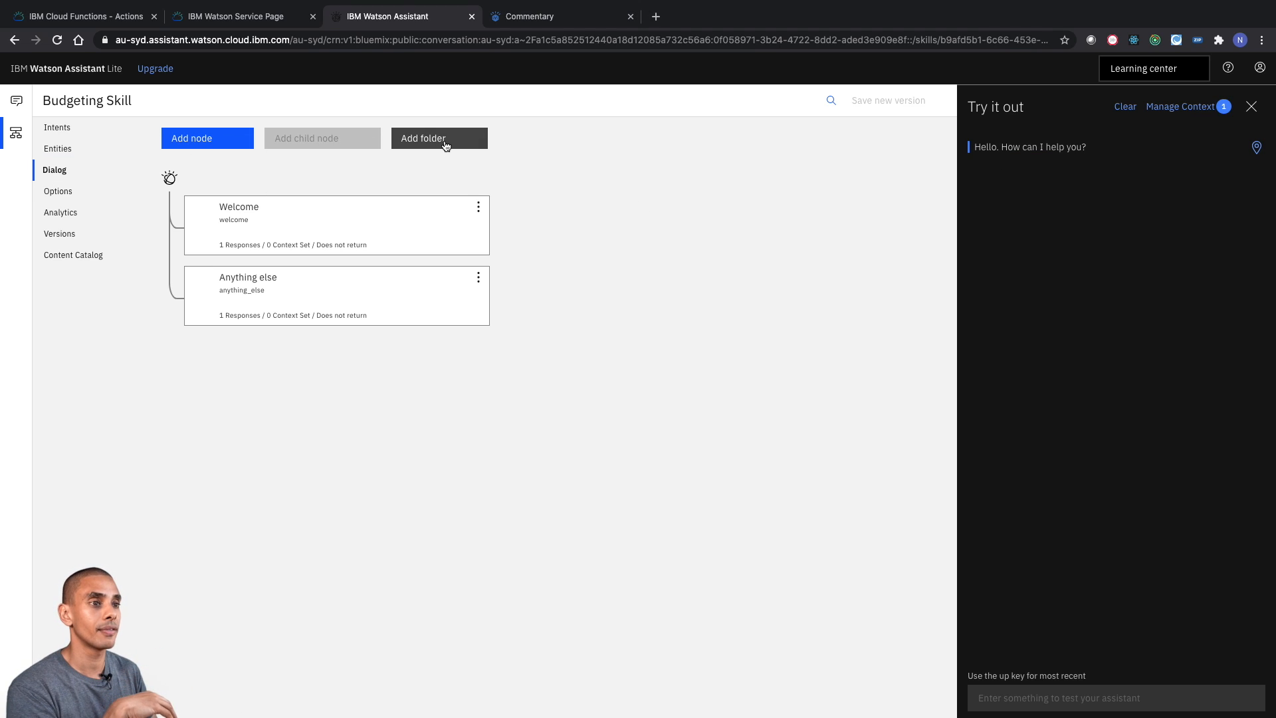
left_click(238, 142)
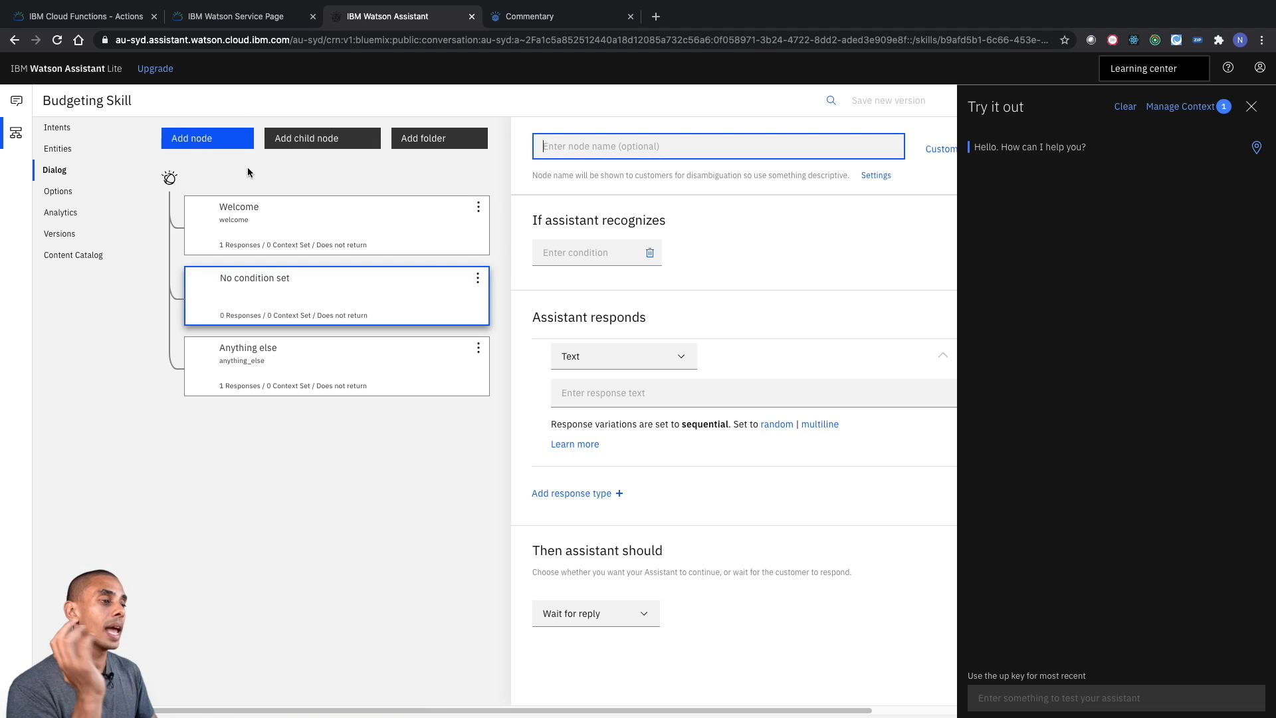
left_click(562, 247)
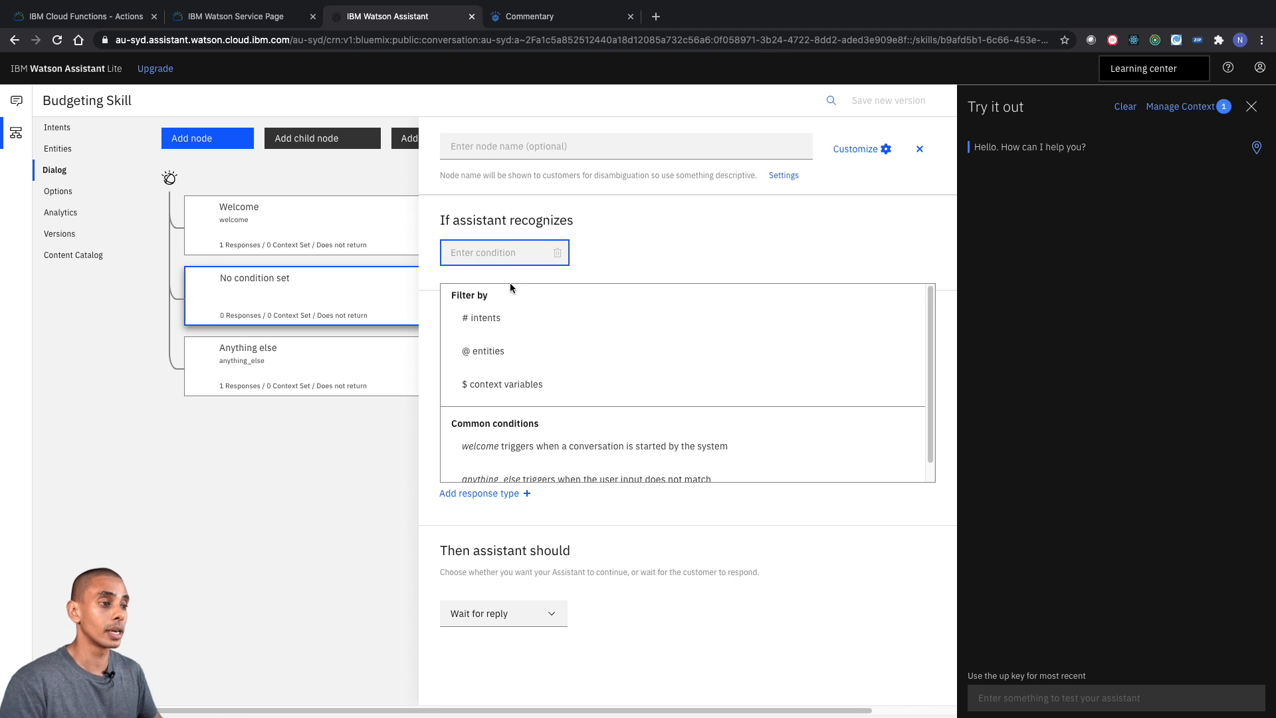
left_click(505, 311)
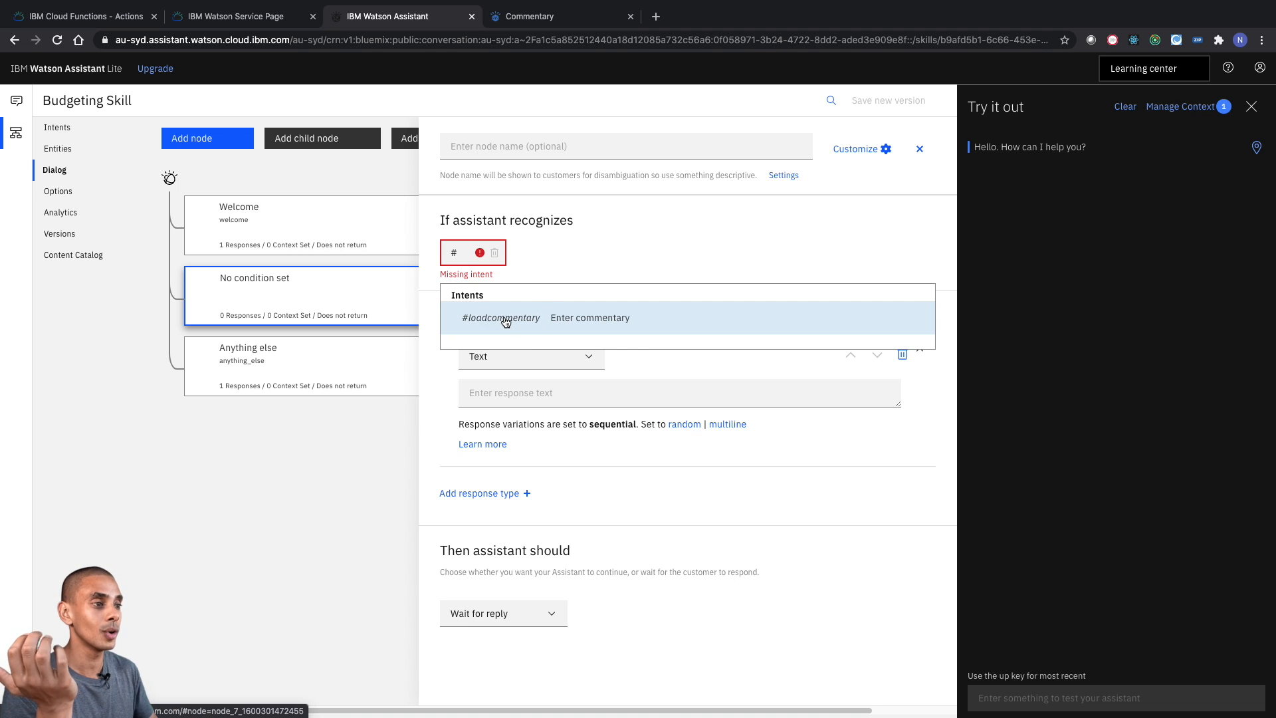
left_click(505, 319)
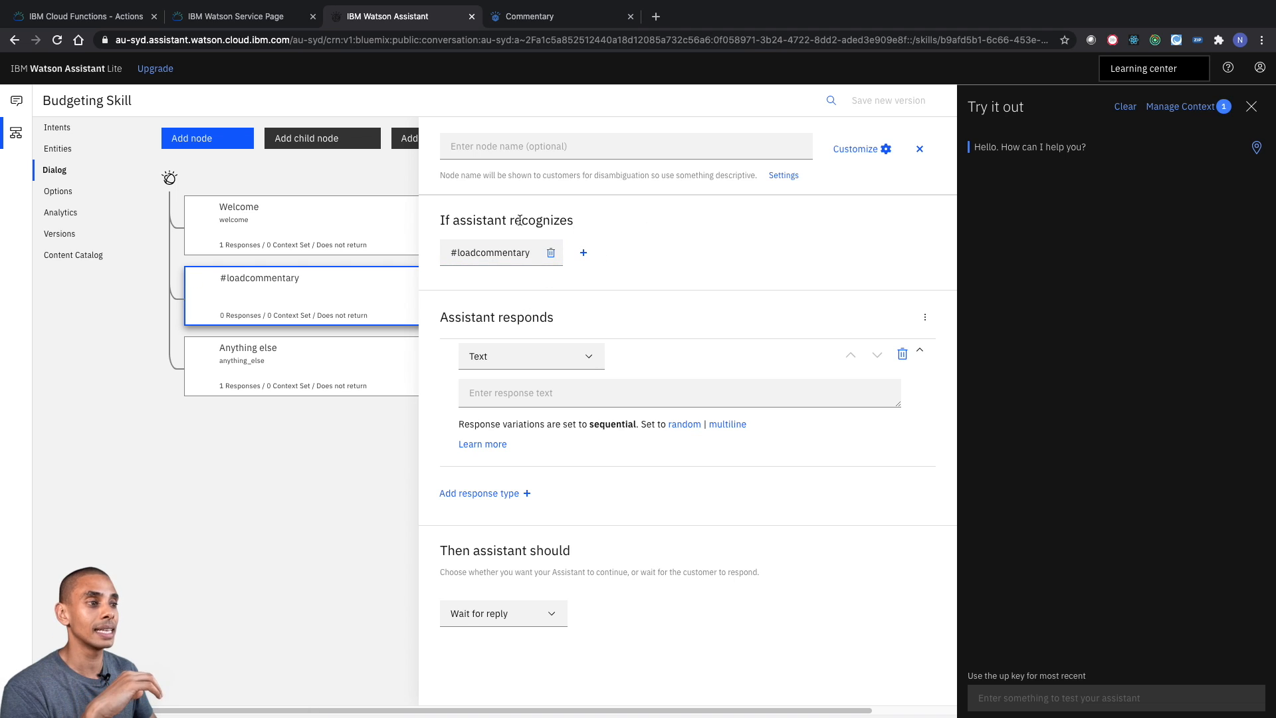
- Set the #loadcommentary node's text response to "Recognised commentary intent."
left_click_drag(469, 224, 533, 229)
left_click(489, 254)
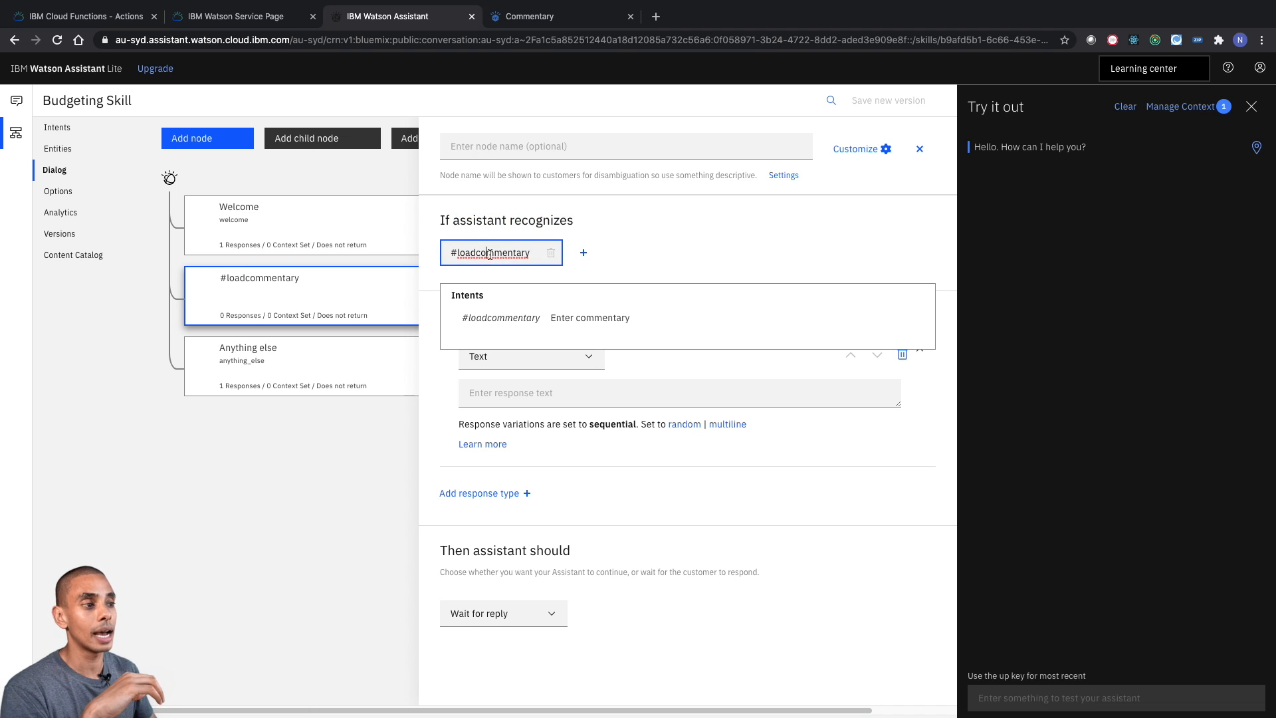
left_click(507, 219)
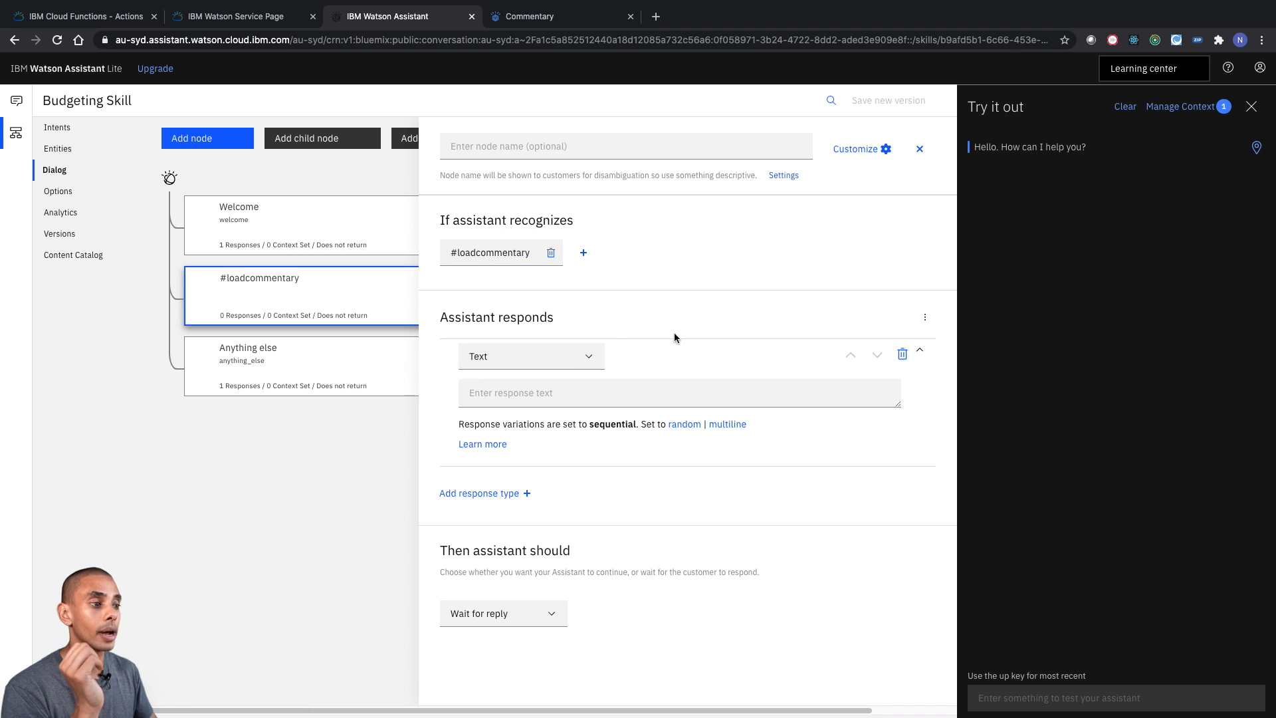
left_click(599, 396)
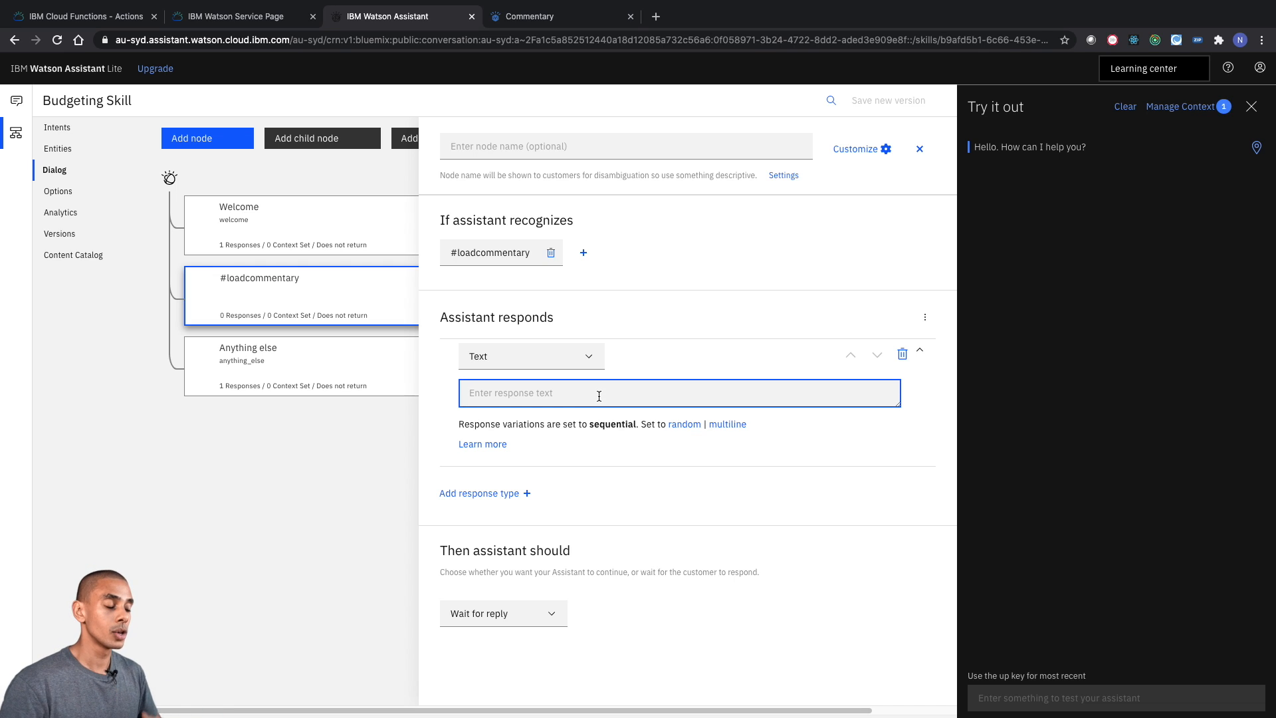
type("Rec")
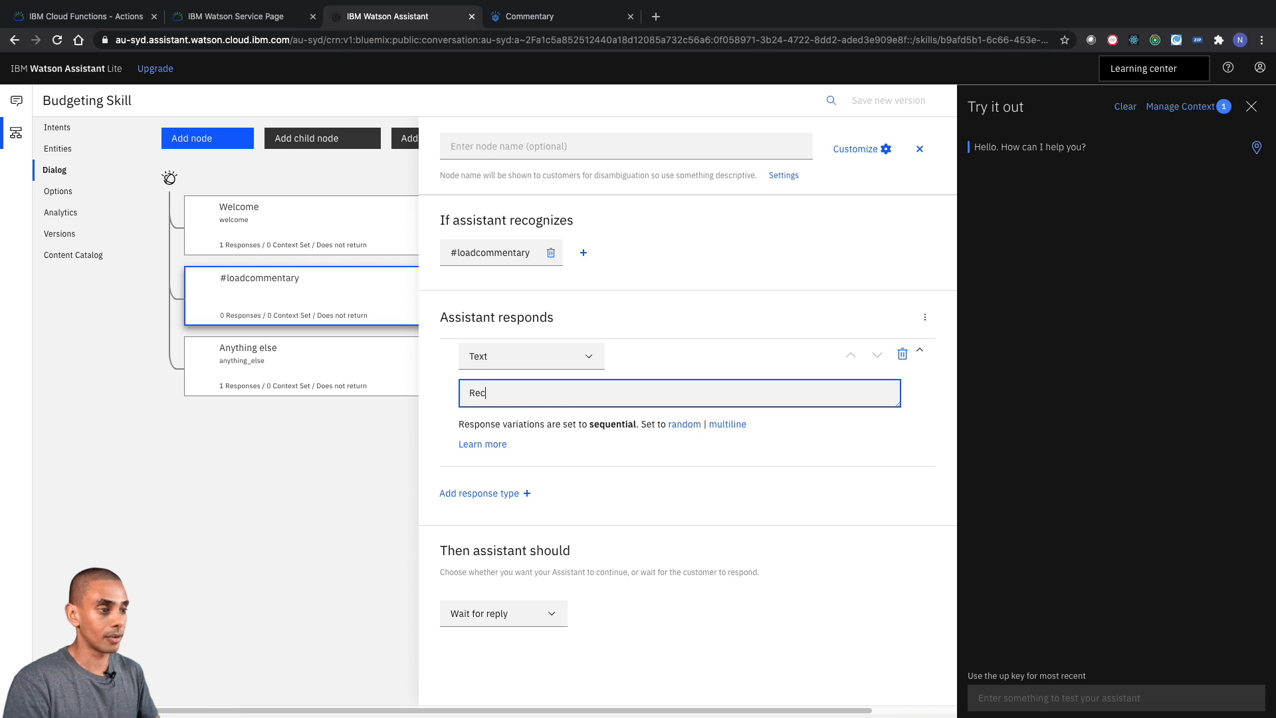
type("ognised")
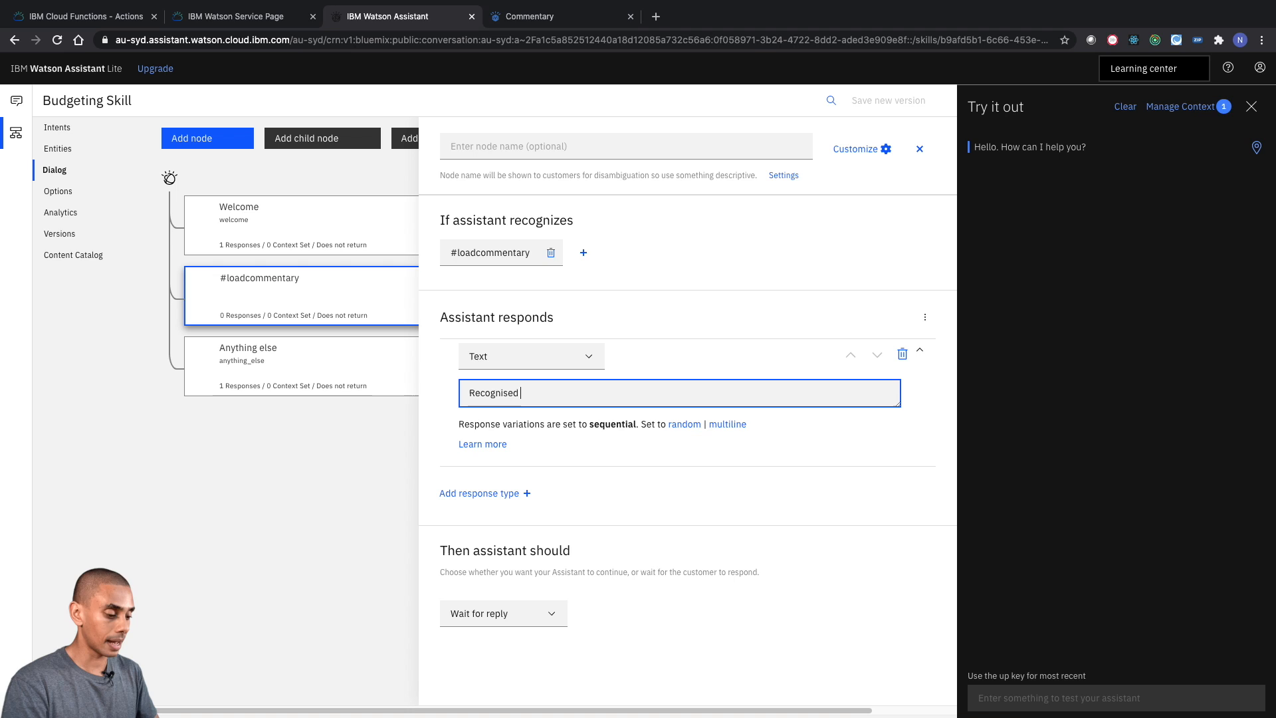
type(" commentary intent.")
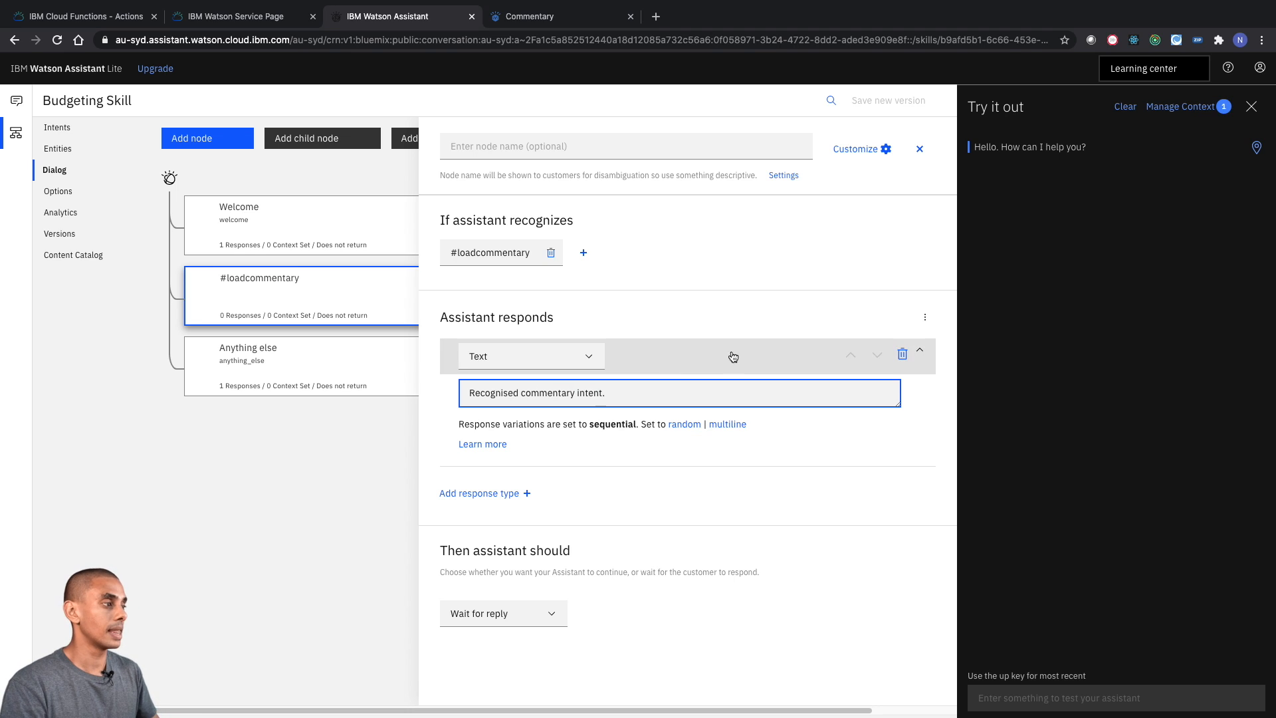
left_click(1113, 361)
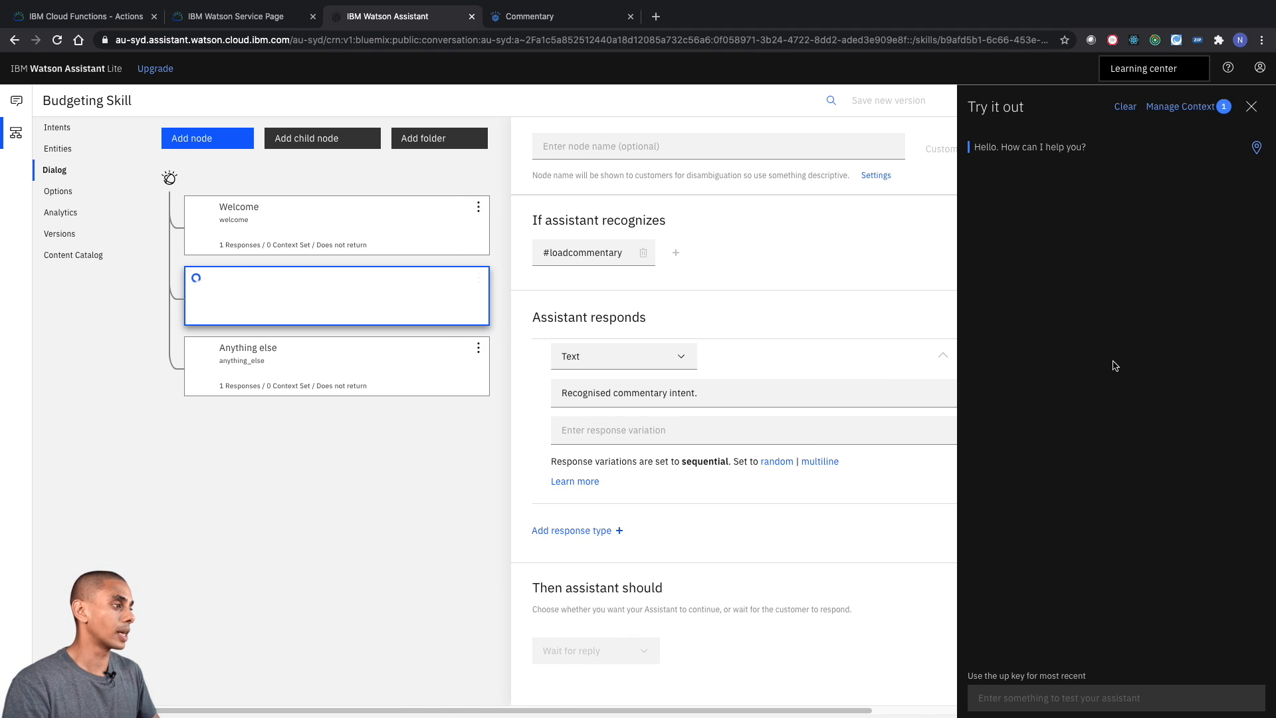
- Test the assistant with the message "load commentary" and check the detected intent and the reply
left_click(1055, 694)
type("load")
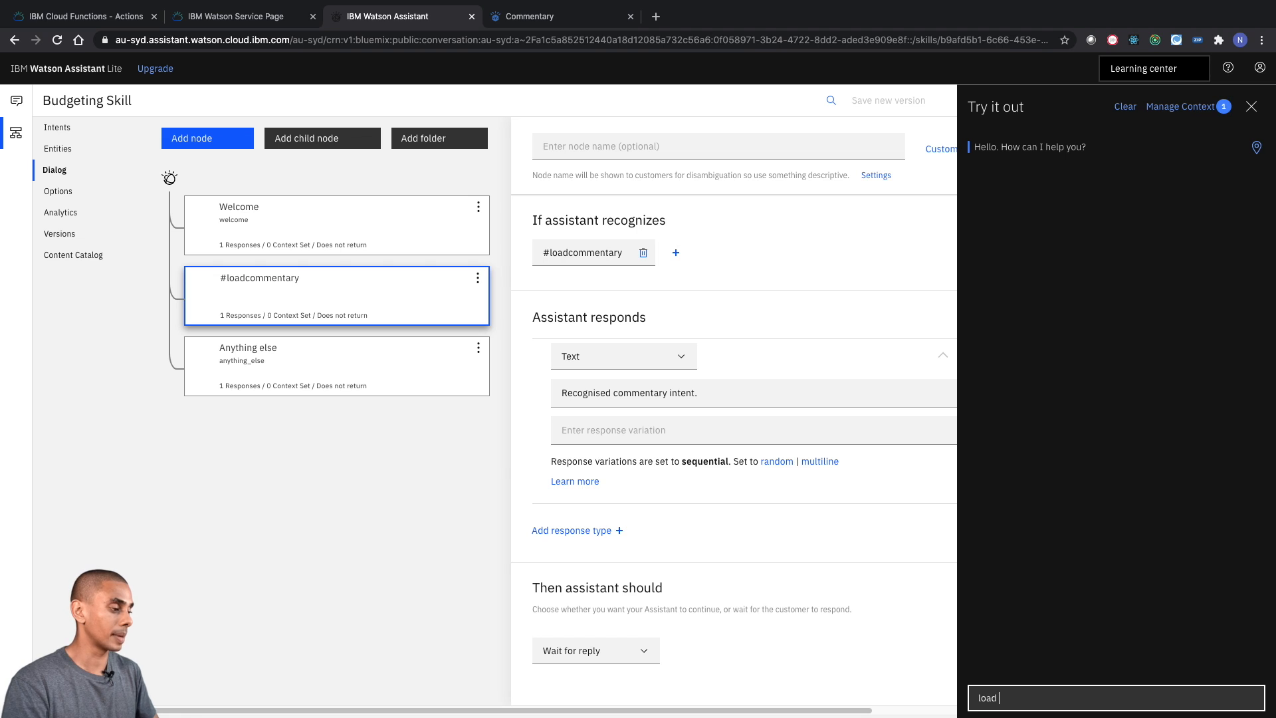
type(" c")
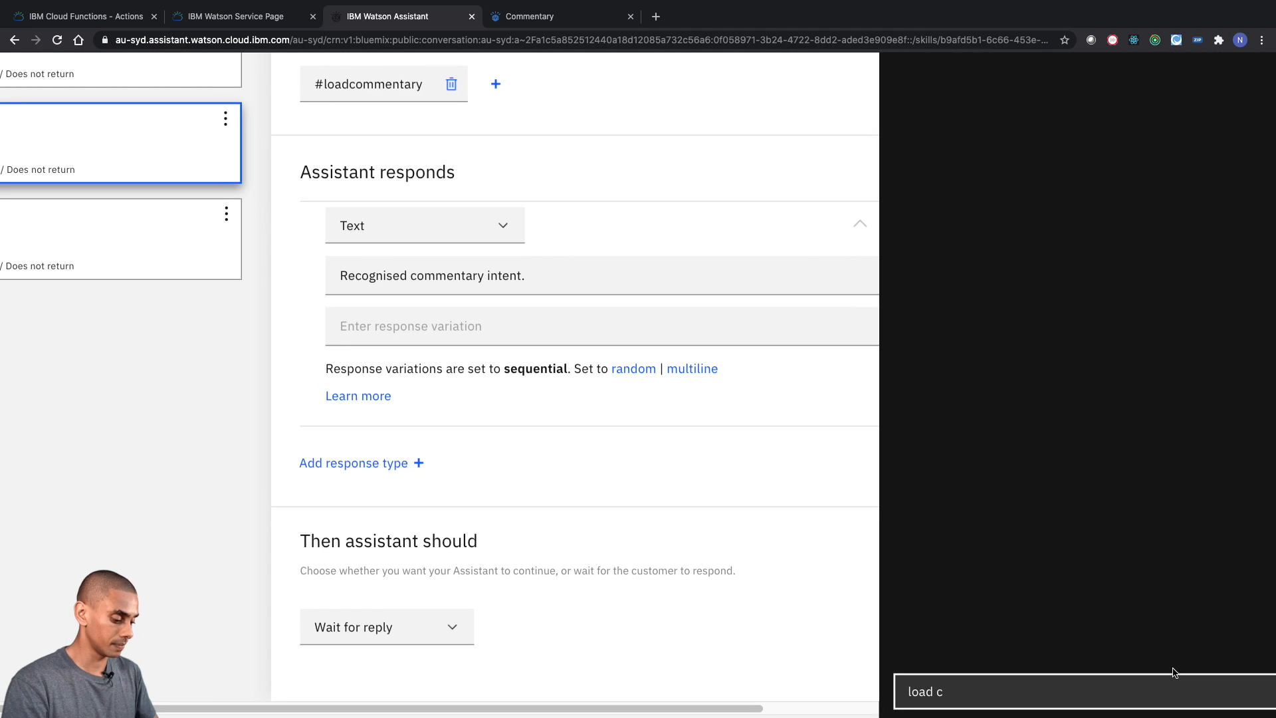
type("ommentary")
key("Return")
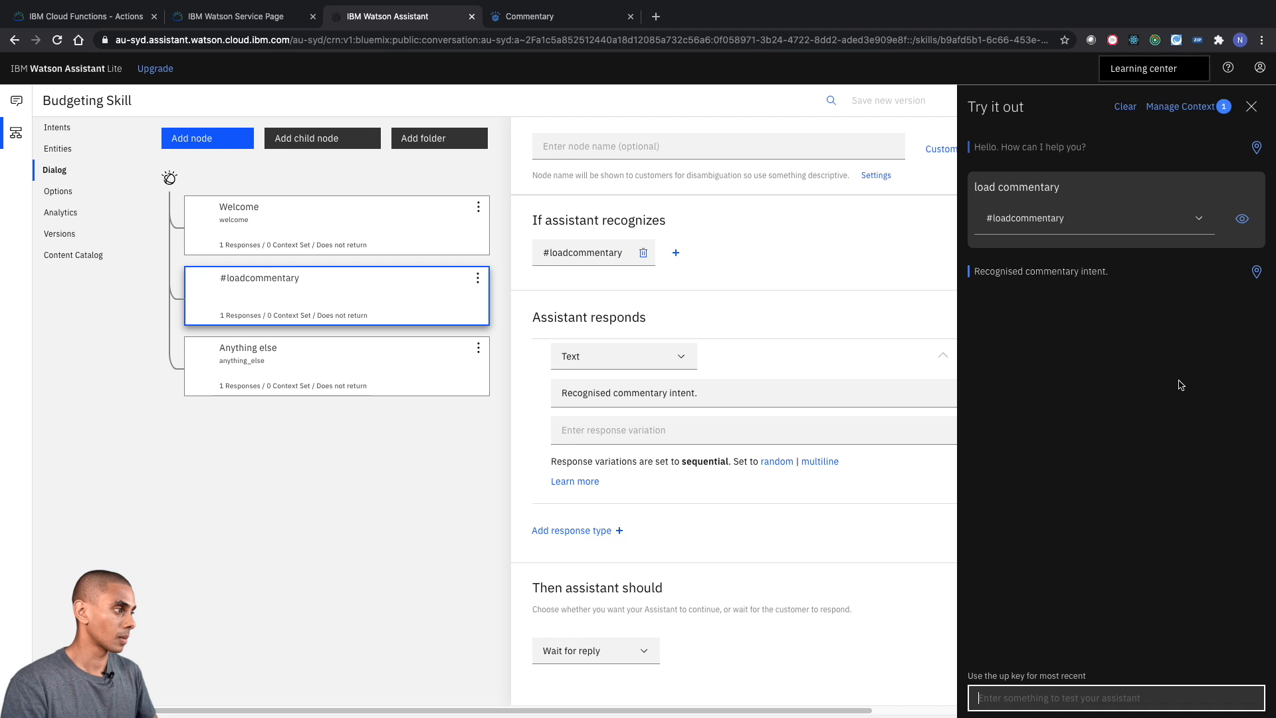
double_click(1050, 271)
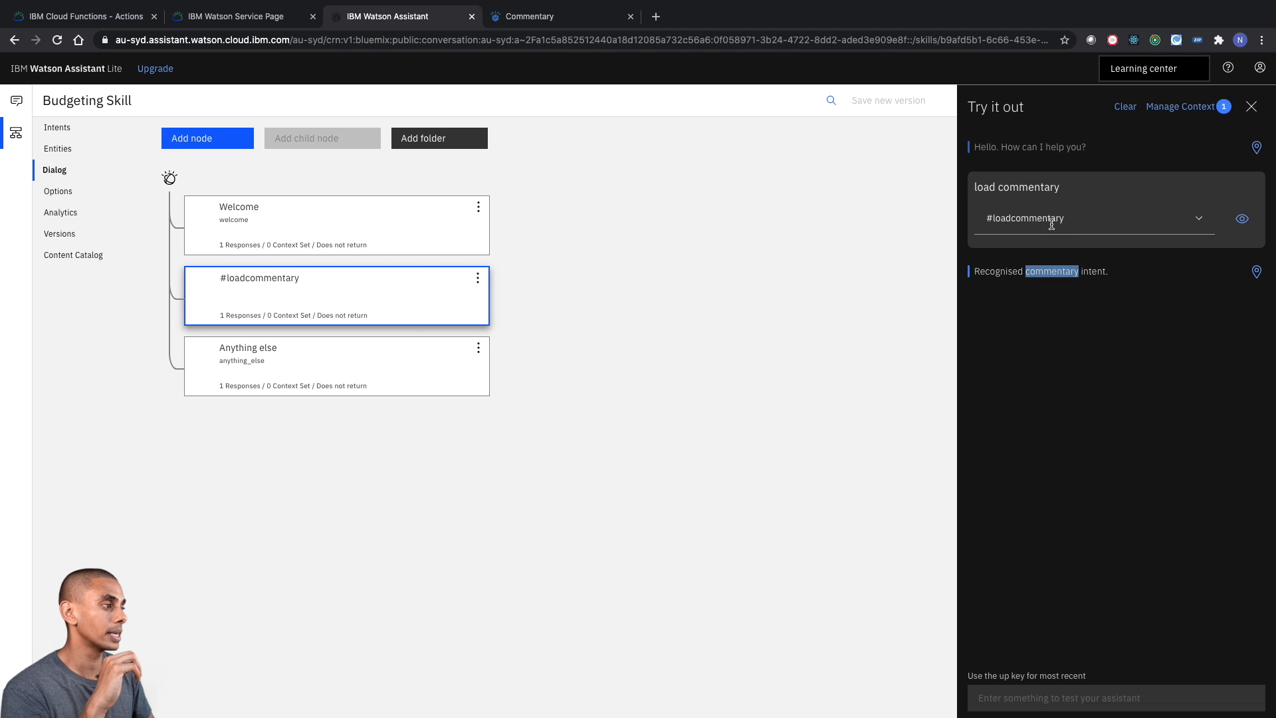
triple_click(1029, 274)
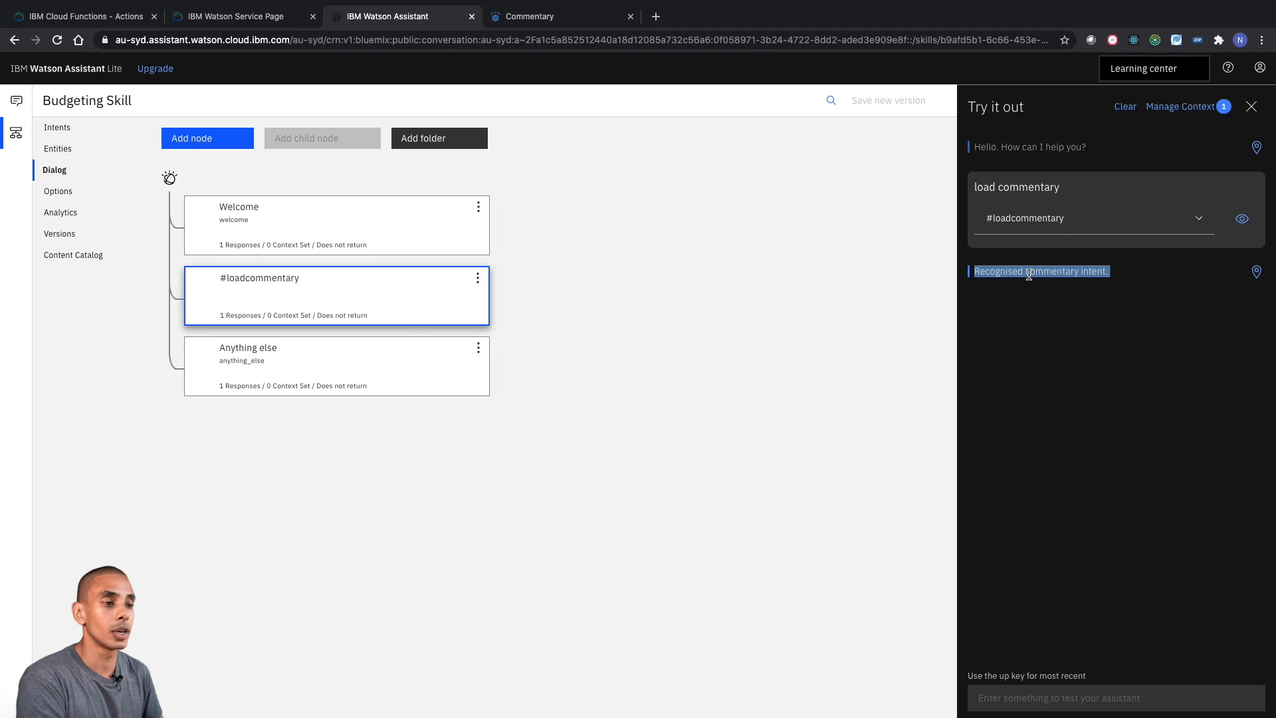
- Enable slots for the #loadcommentary node, leaving multiple conditioned responses and webhook callouts off
left_click(451, 304)
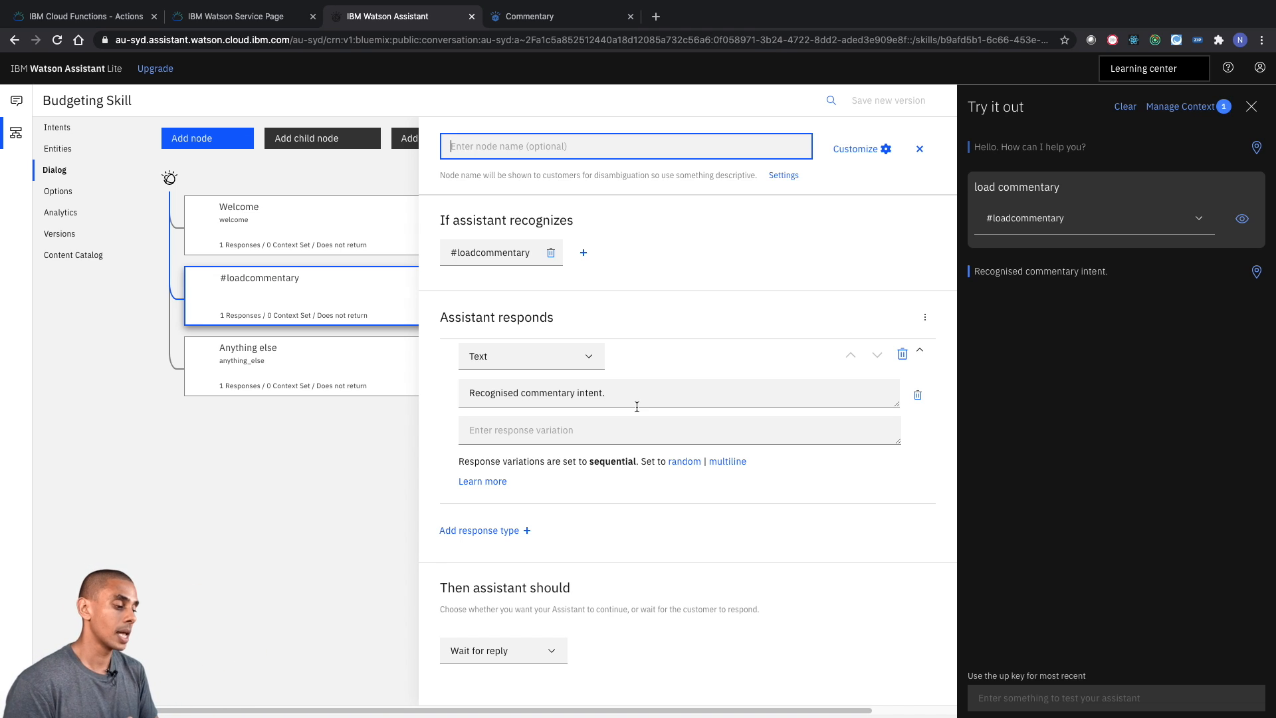
scroll(642, 406, "right", 1)
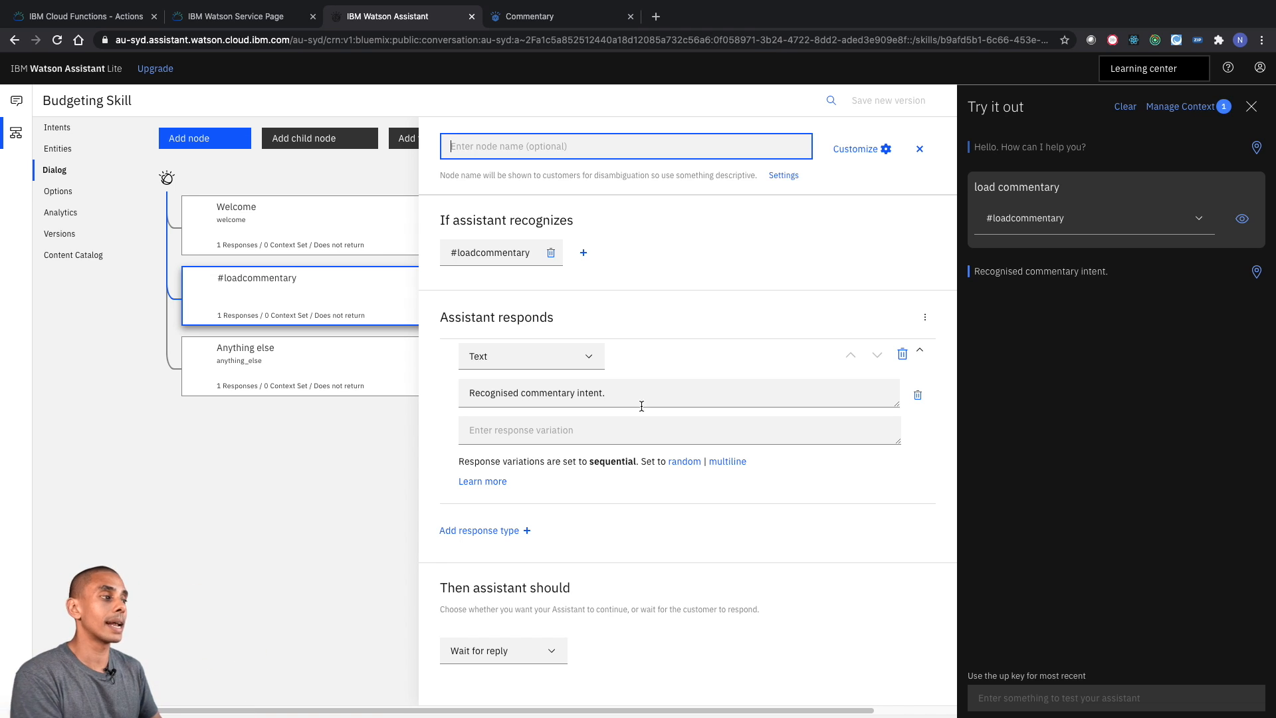
left_click(855, 148)
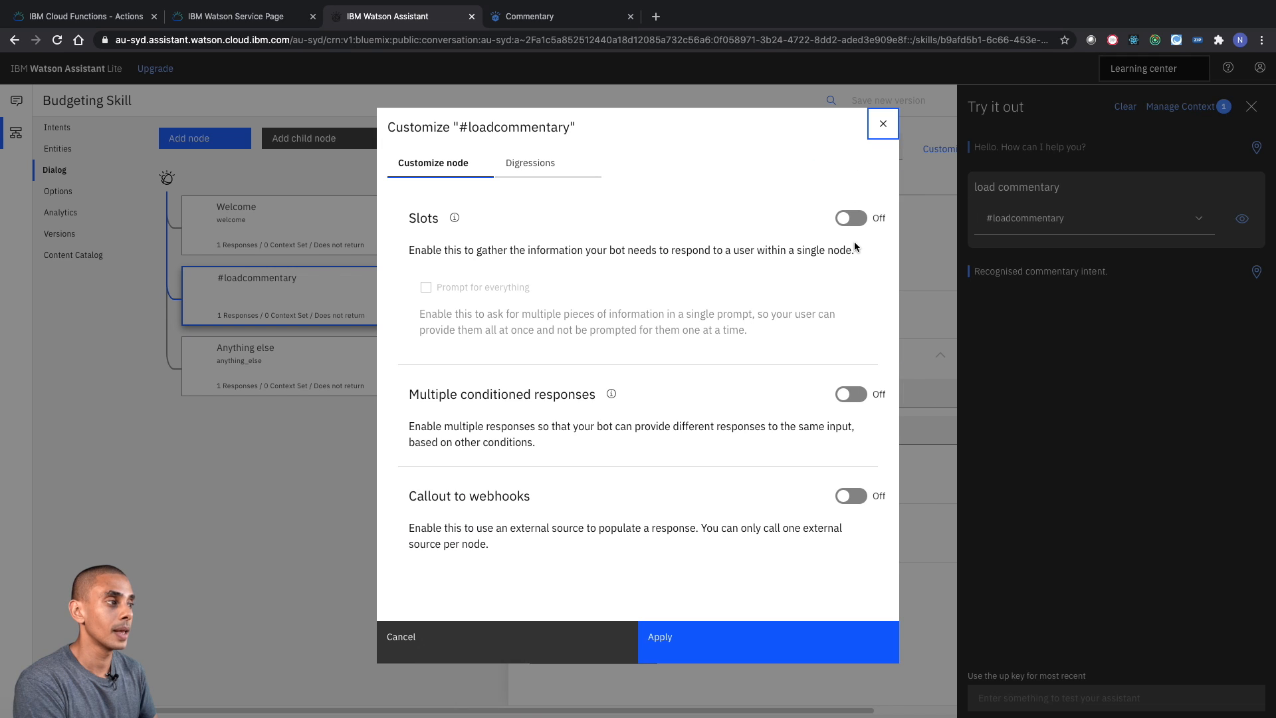
left_click(857, 227)
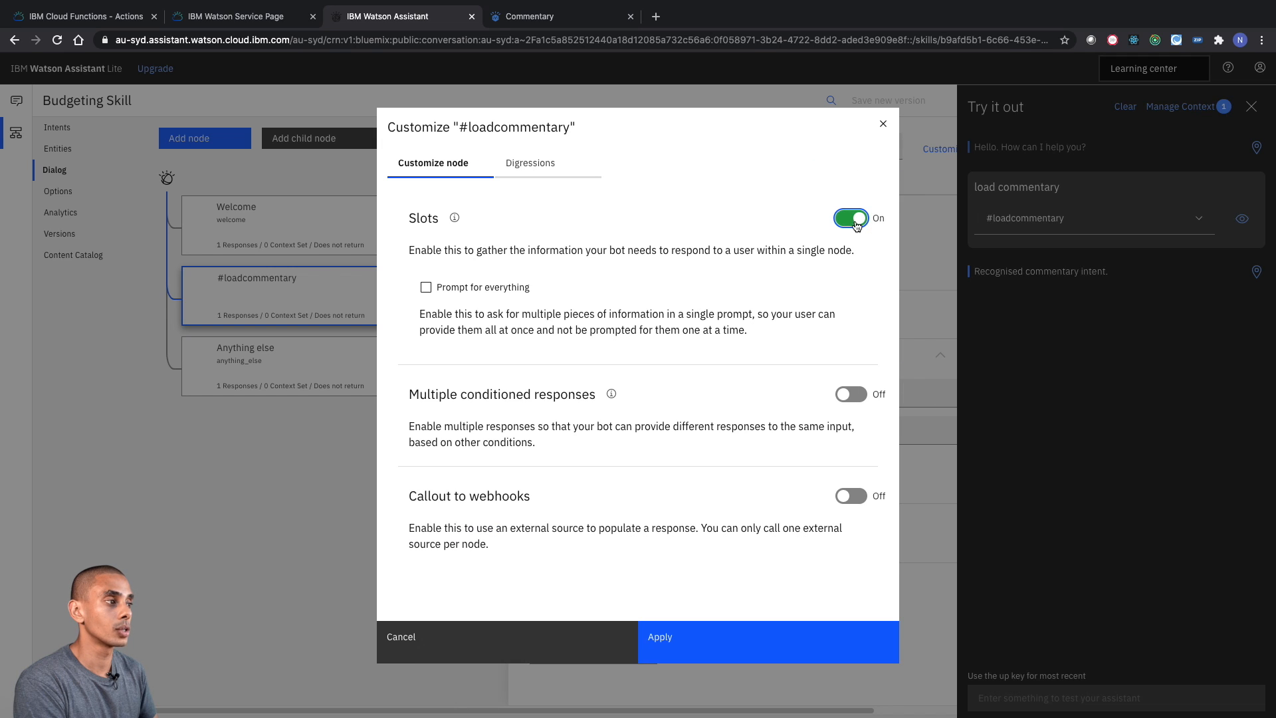
left_click(718, 636)
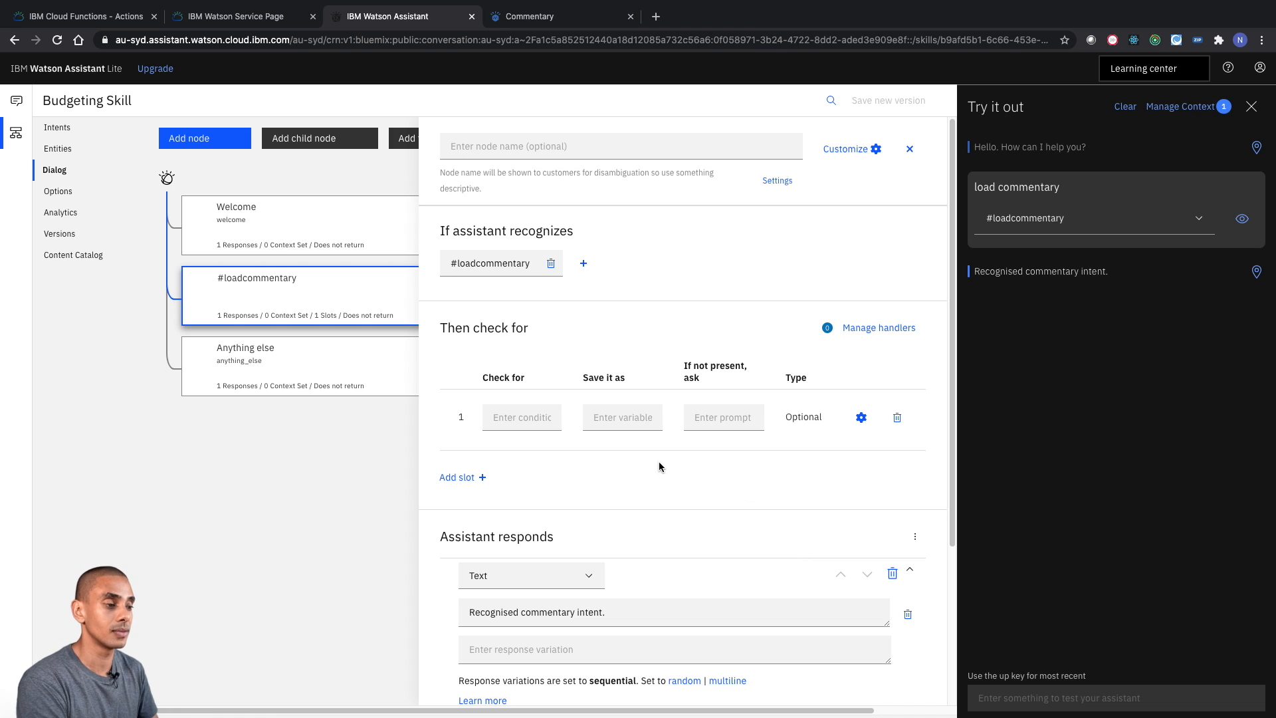
left_click(57, 148)
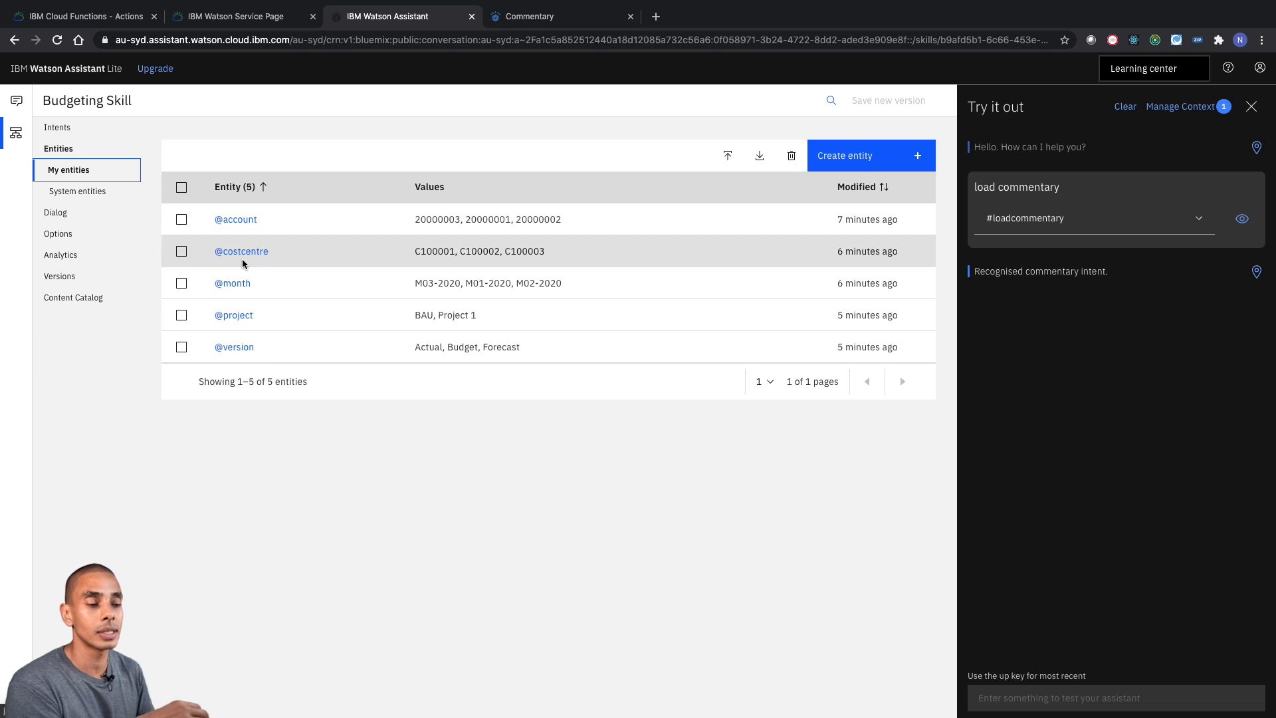
left_click(65, 213)
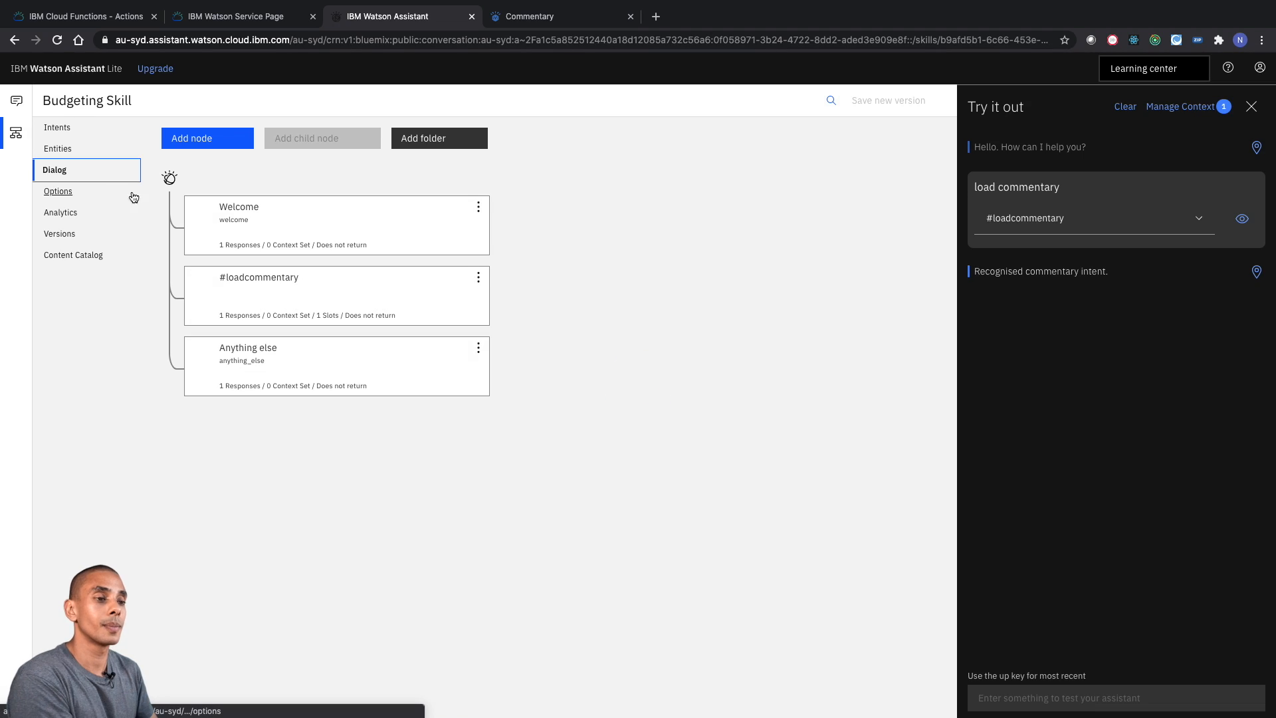
left_click(302, 287)
scroll(731, 421, "down", 2)
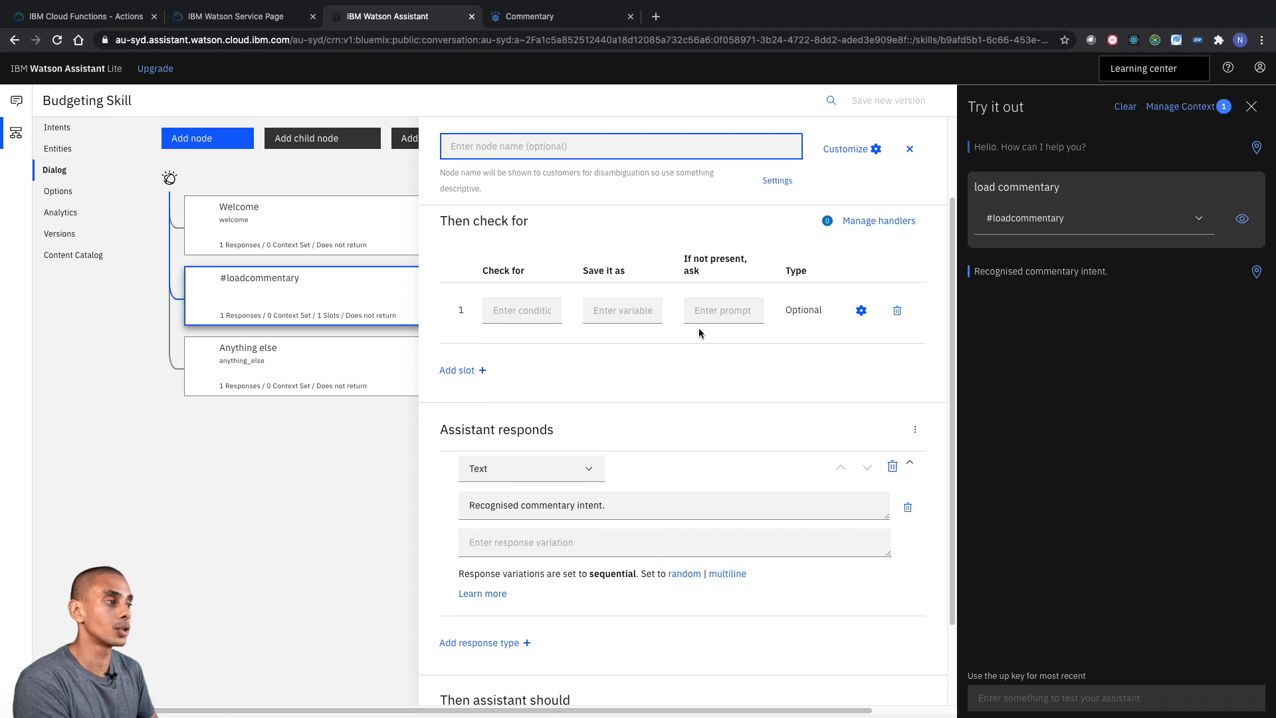
left_click(526, 310)
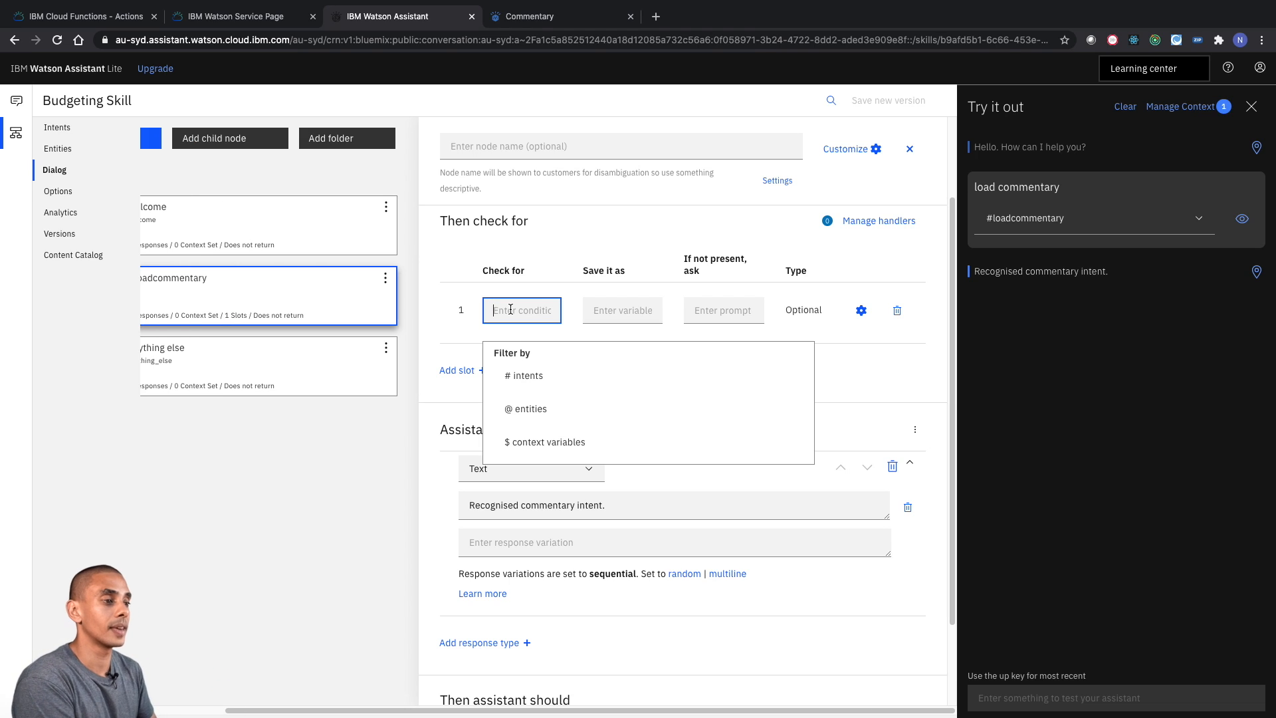
left_click(504, 277)
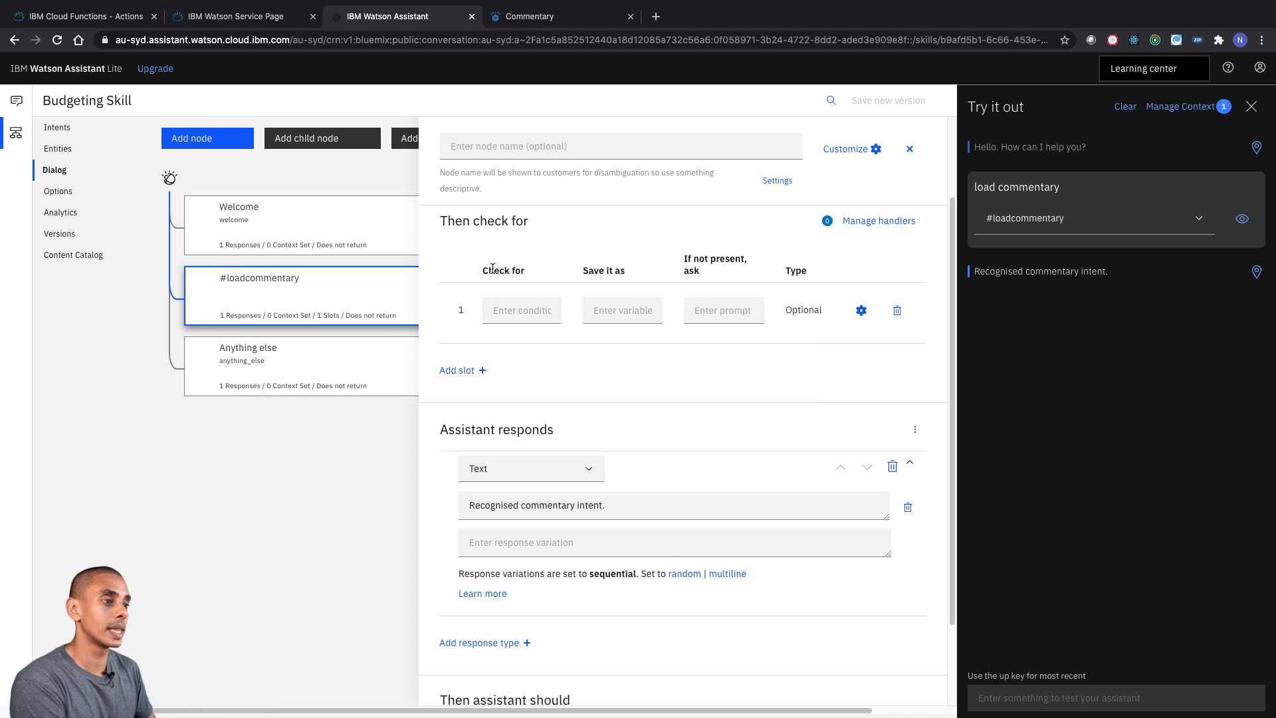
left_click(524, 305)
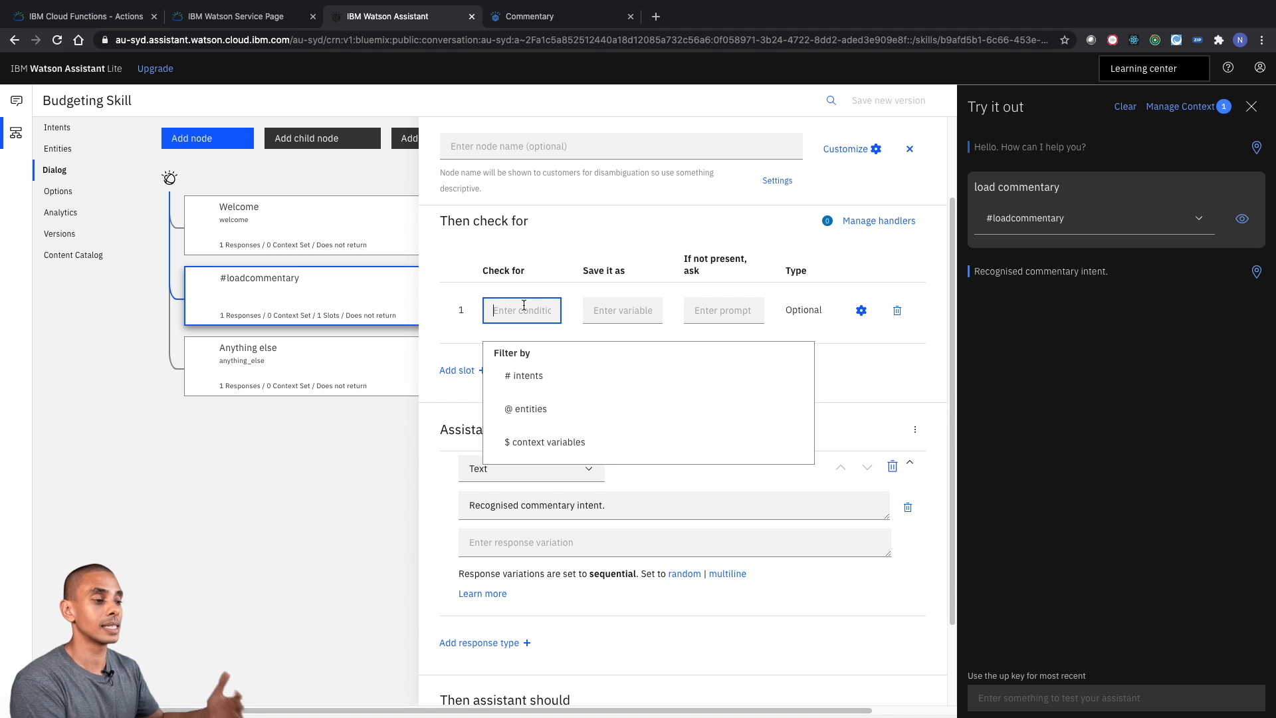
left_click(537, 417)
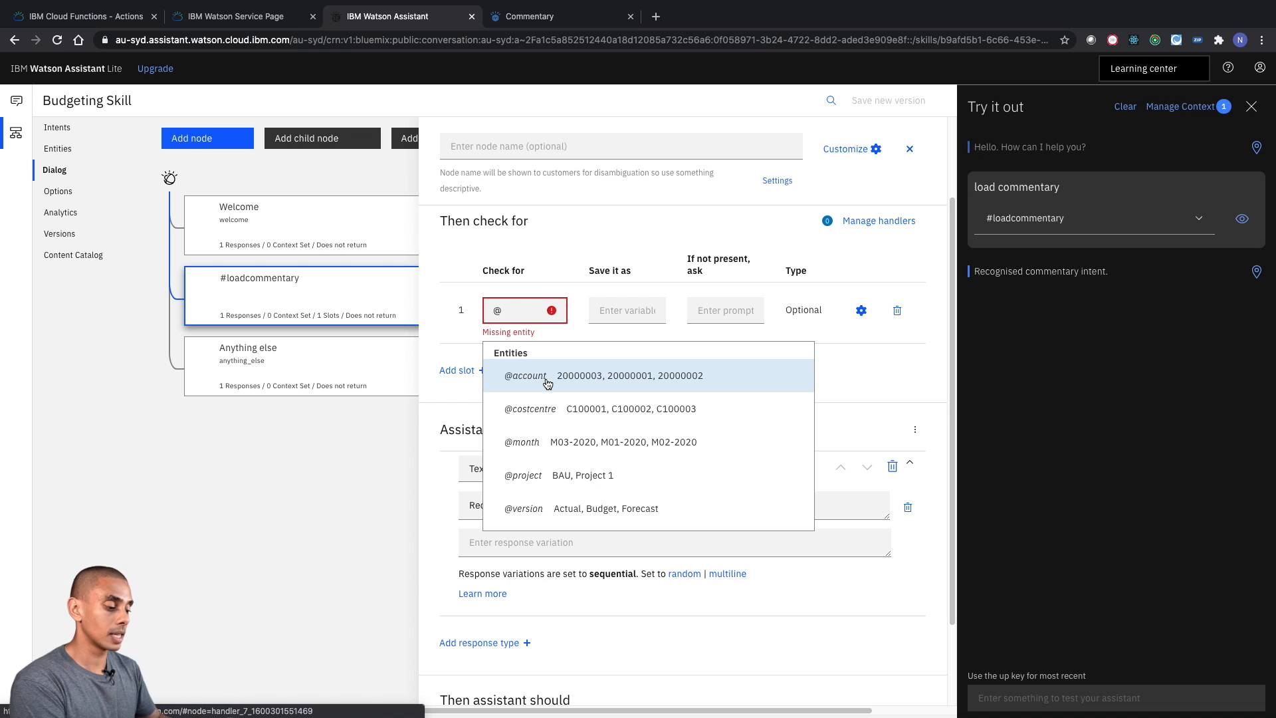
left_click(525, 375)
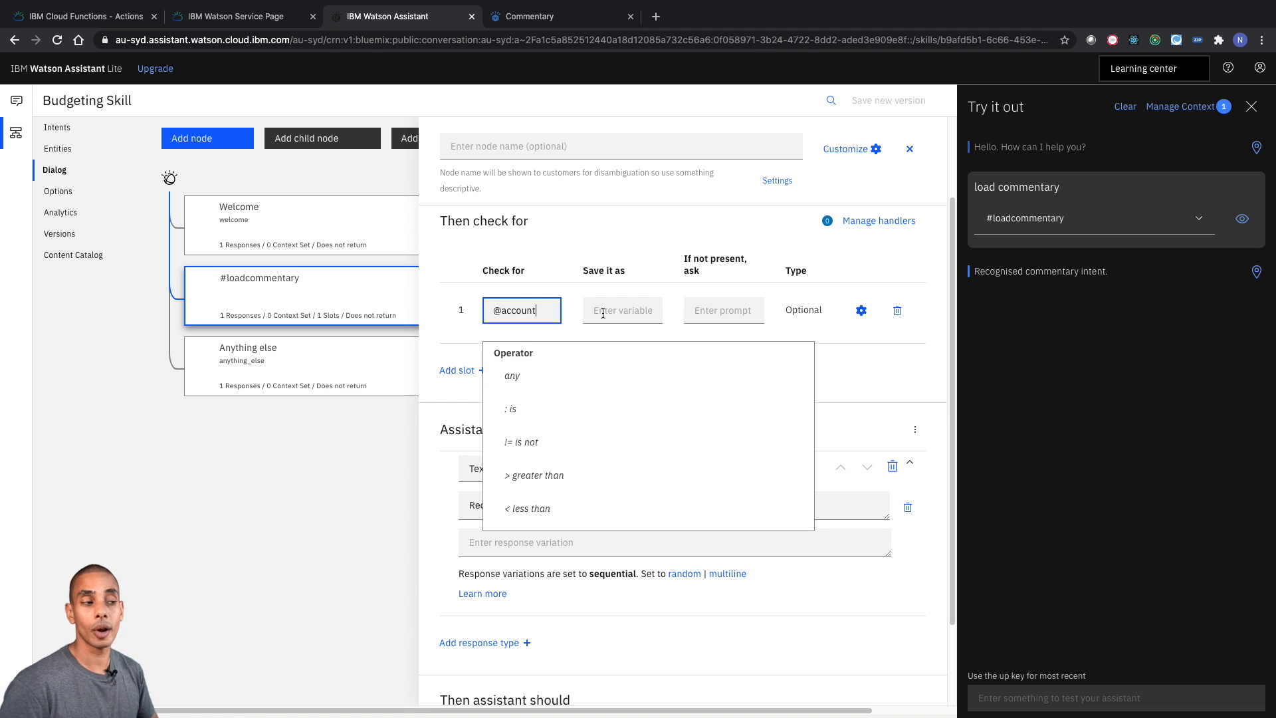
left_click(547, 384)
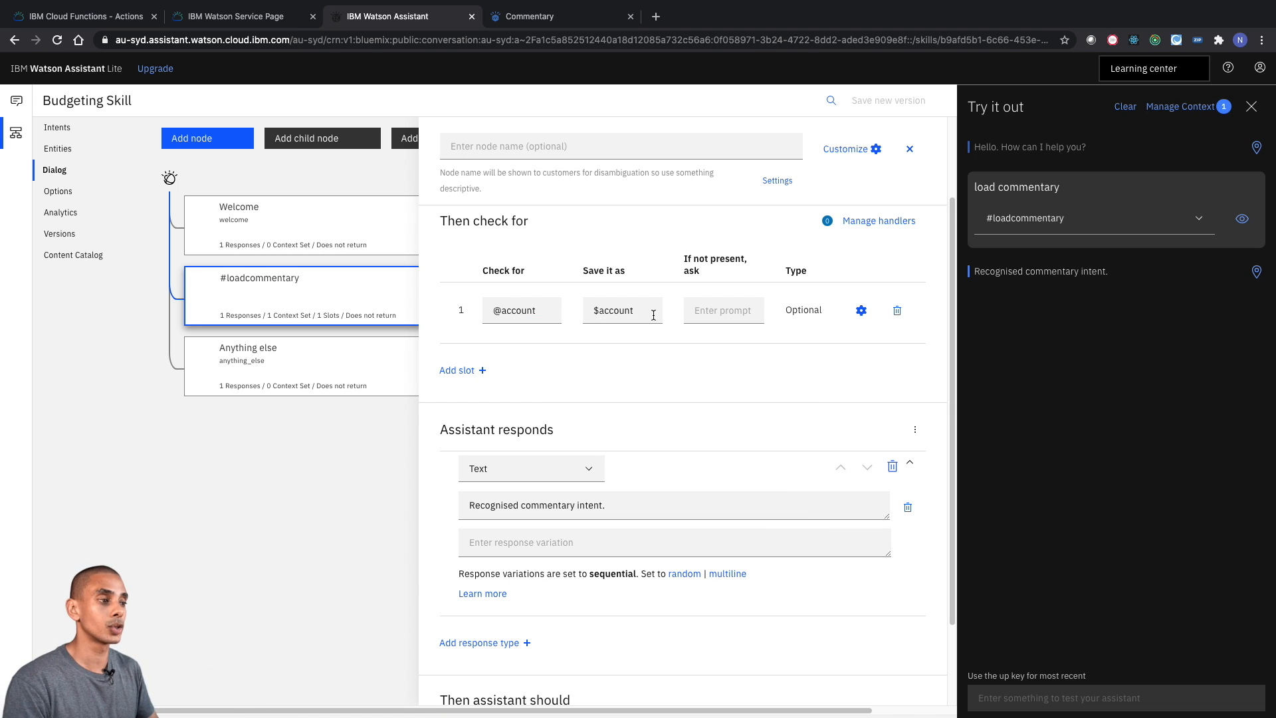
double_click(602, 313)
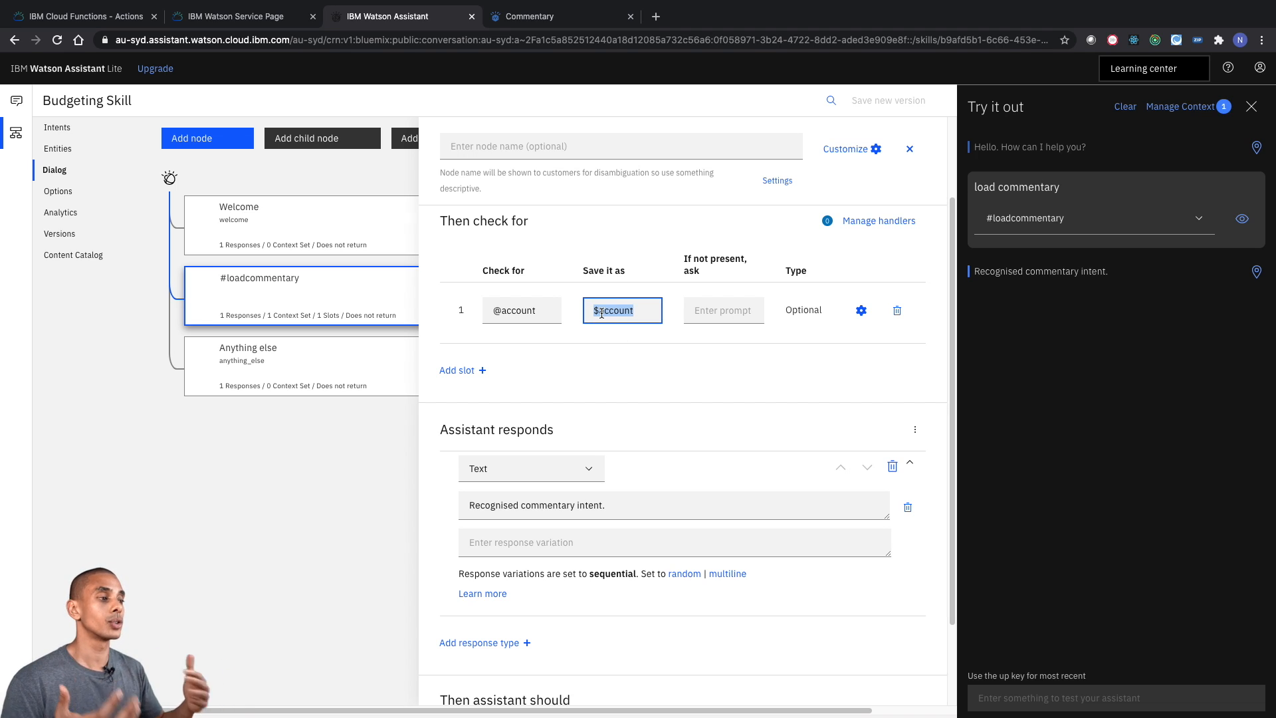
key("Left")
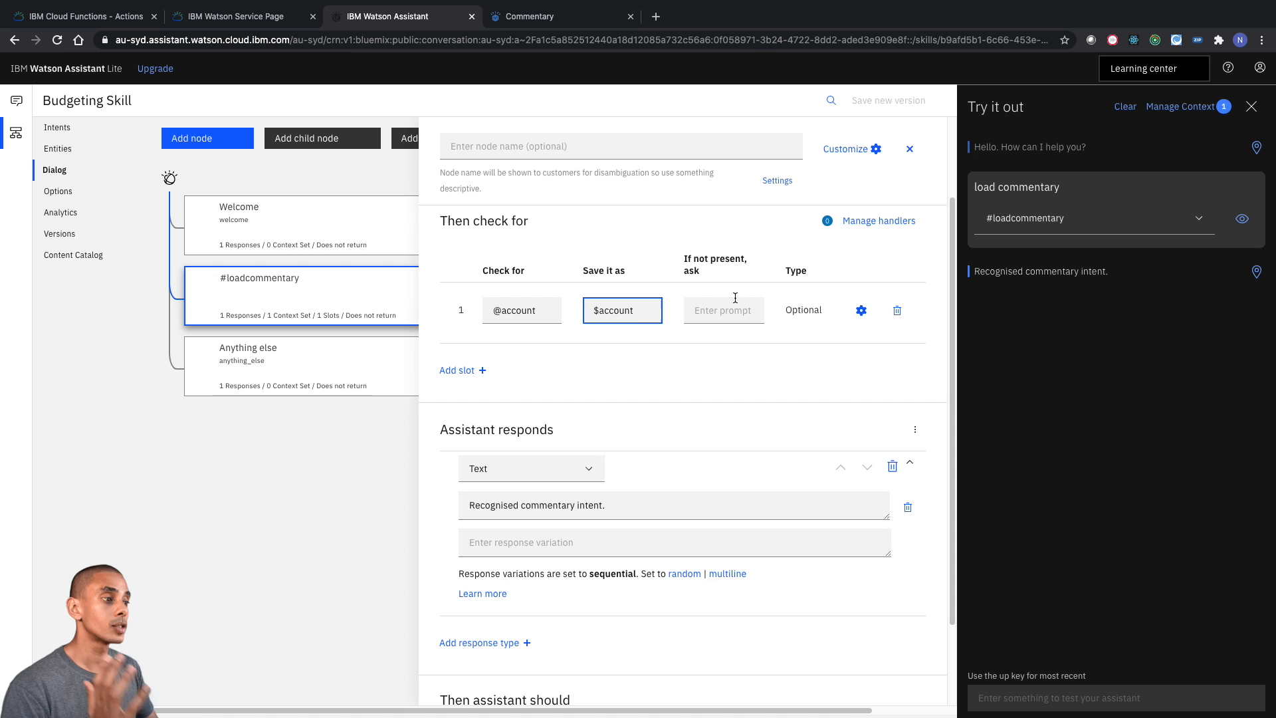
left_click(715, 318)
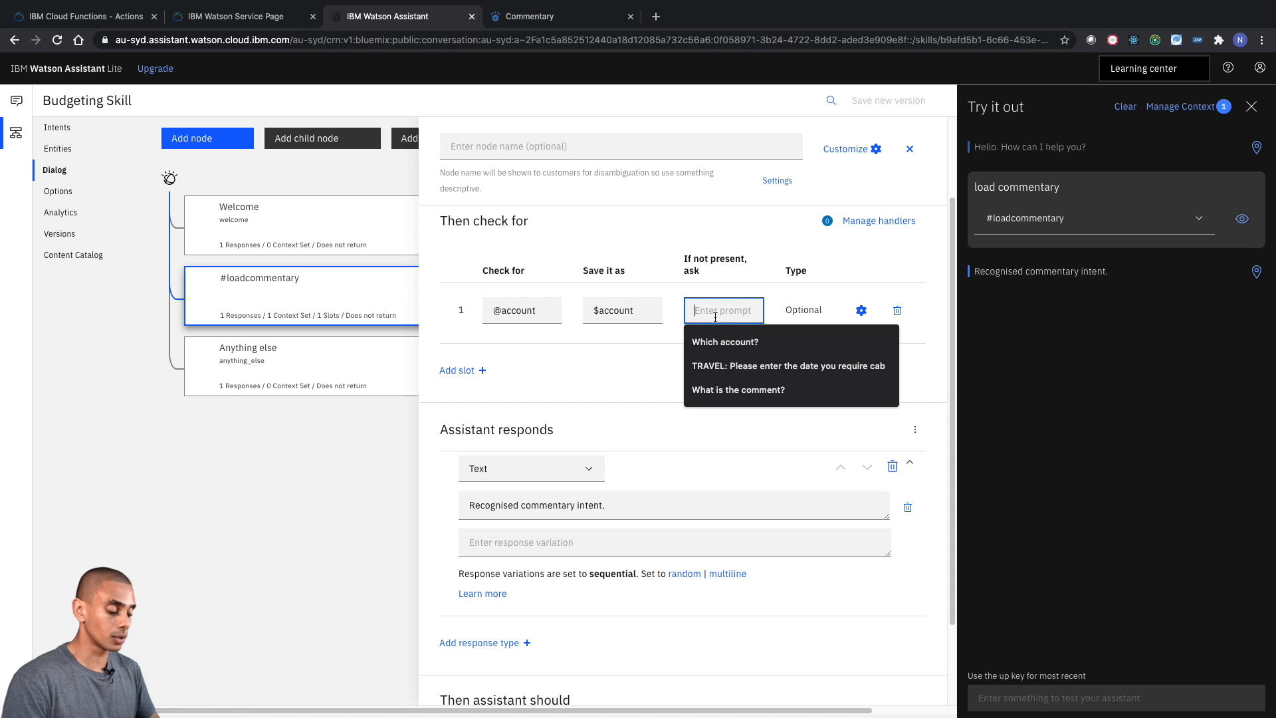
type("Which a")
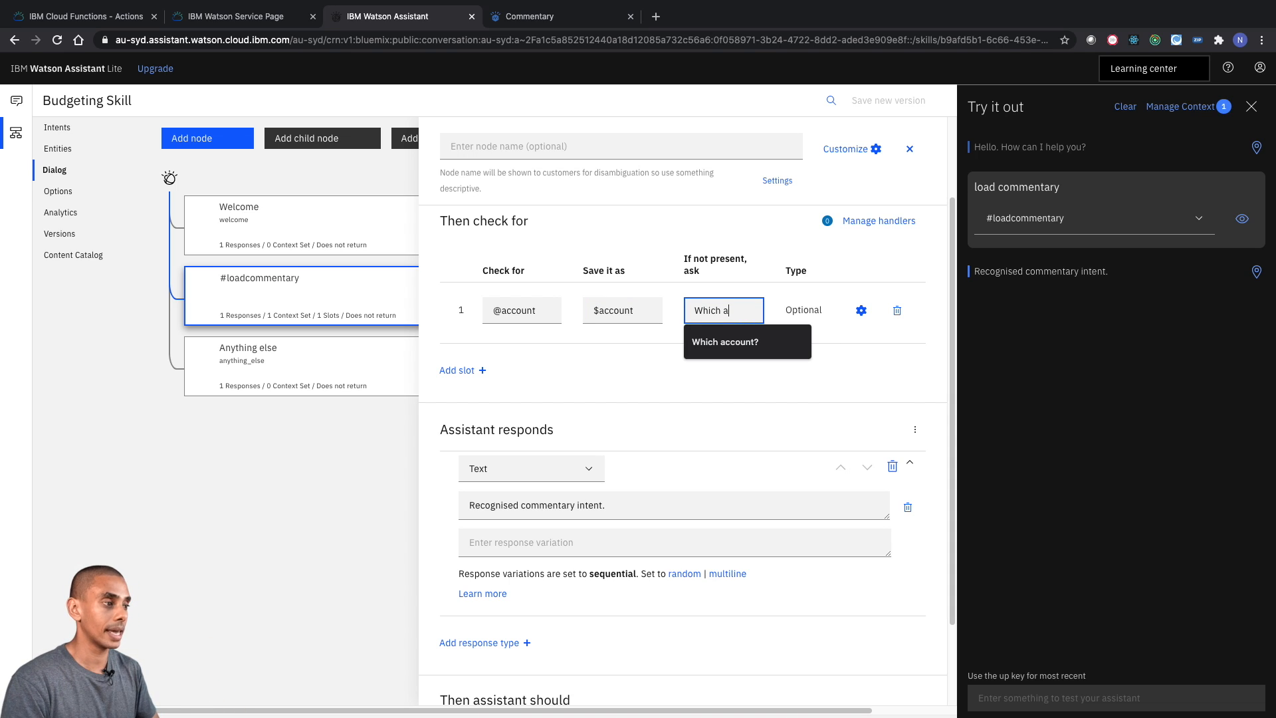
type("ccount?")
left_click(1001, 255)
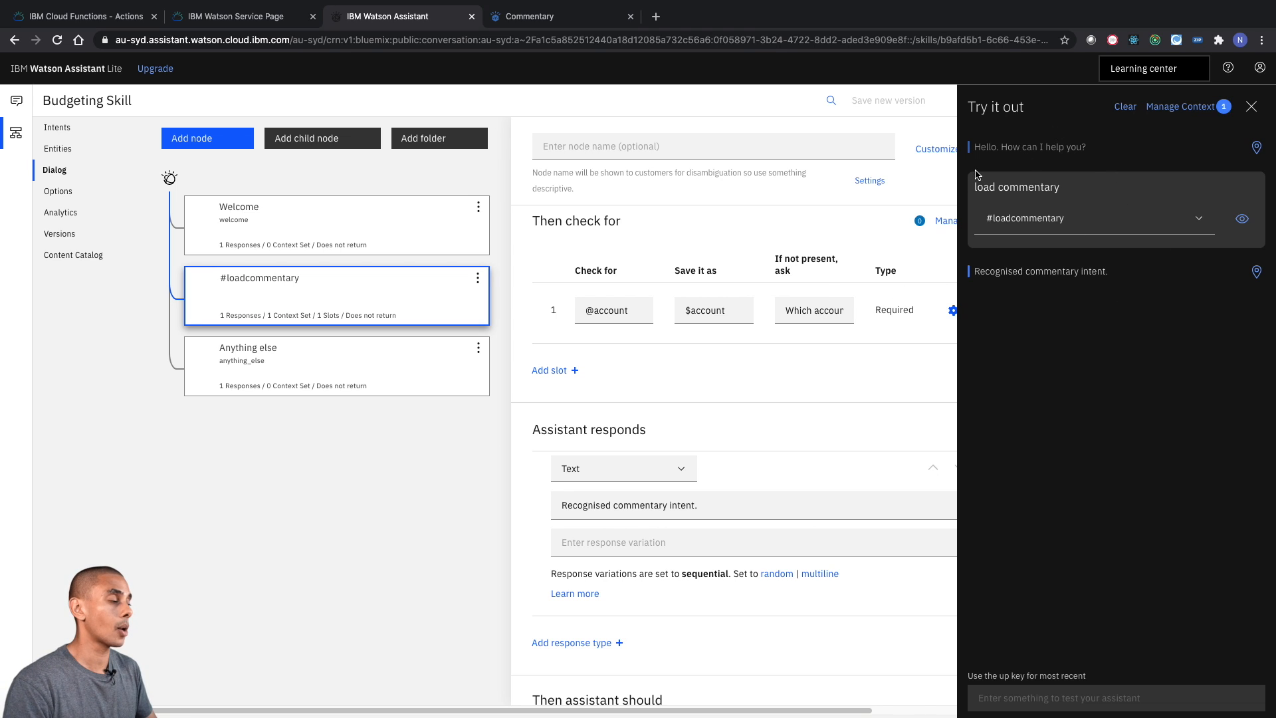
left_click(1125, 107)
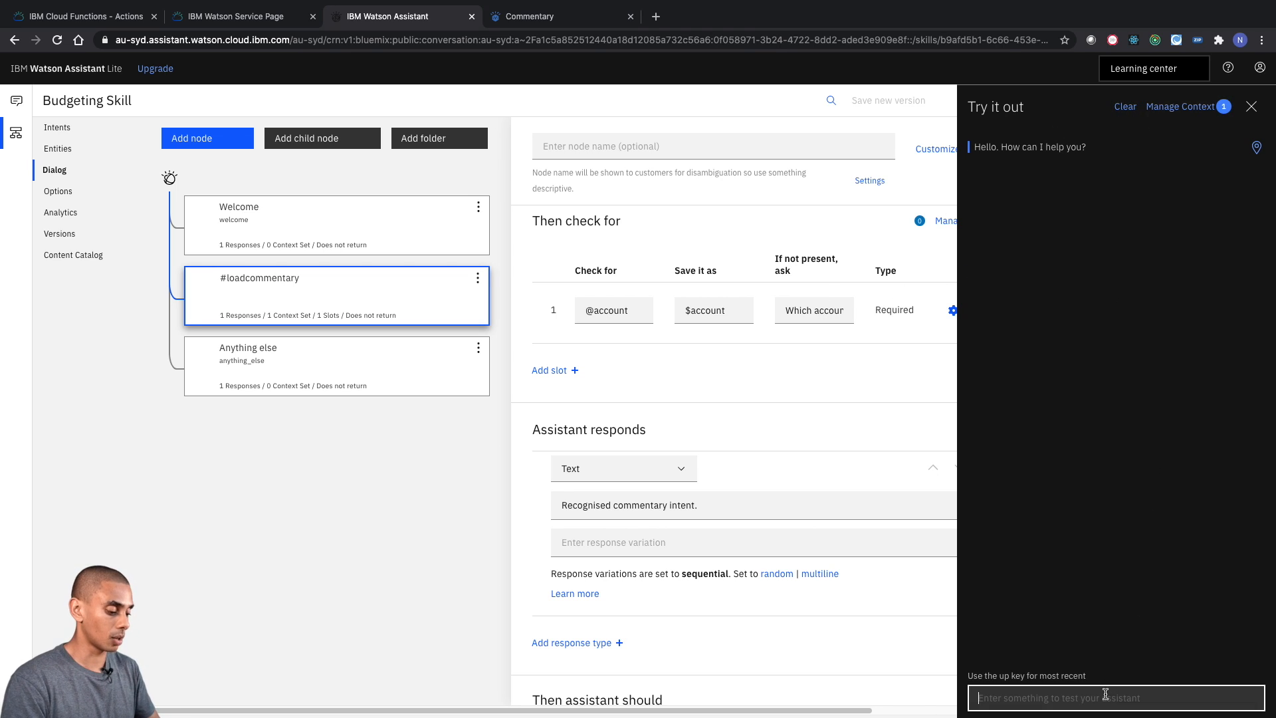
type("load commentary")
key("Return")
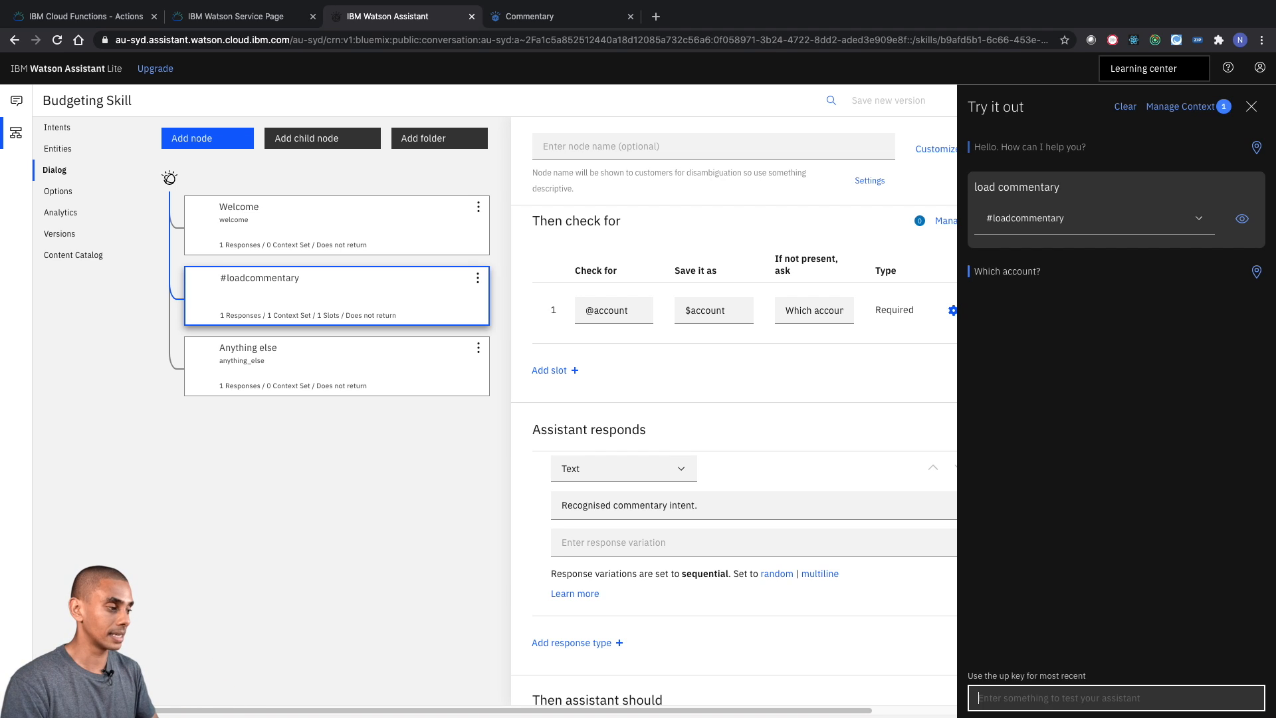
type("200000")
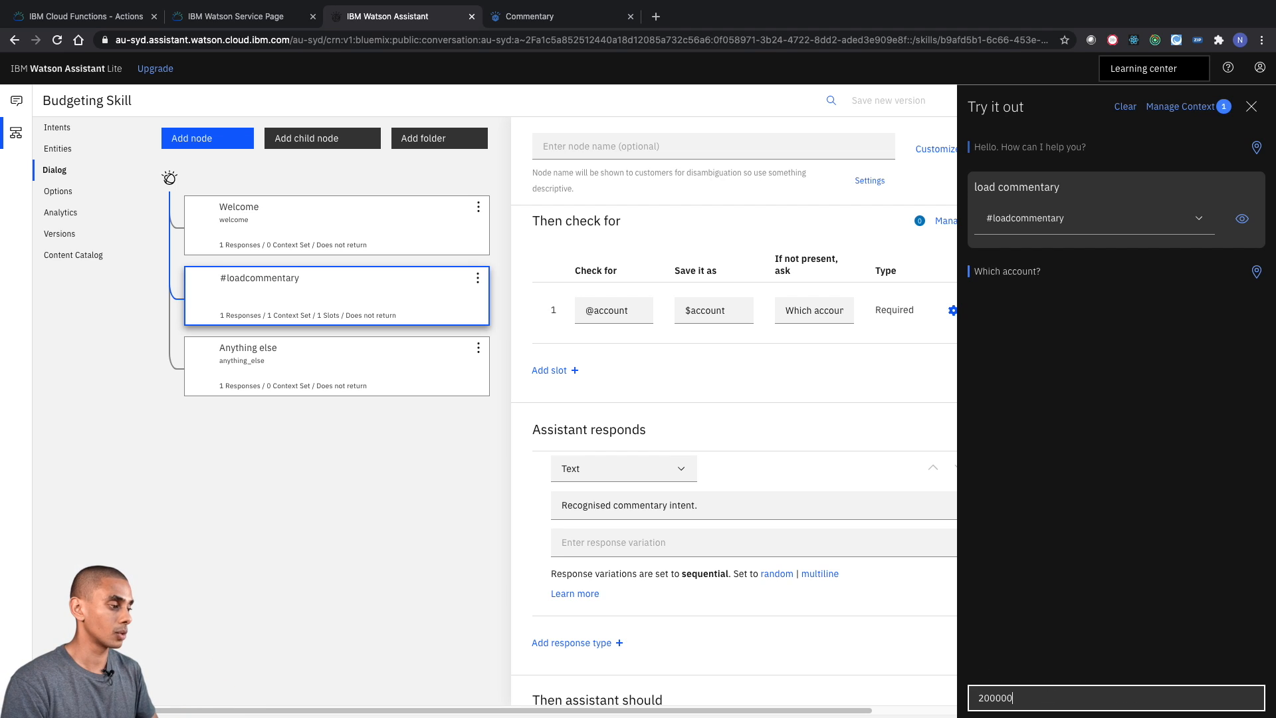
type("01")
key("Return")
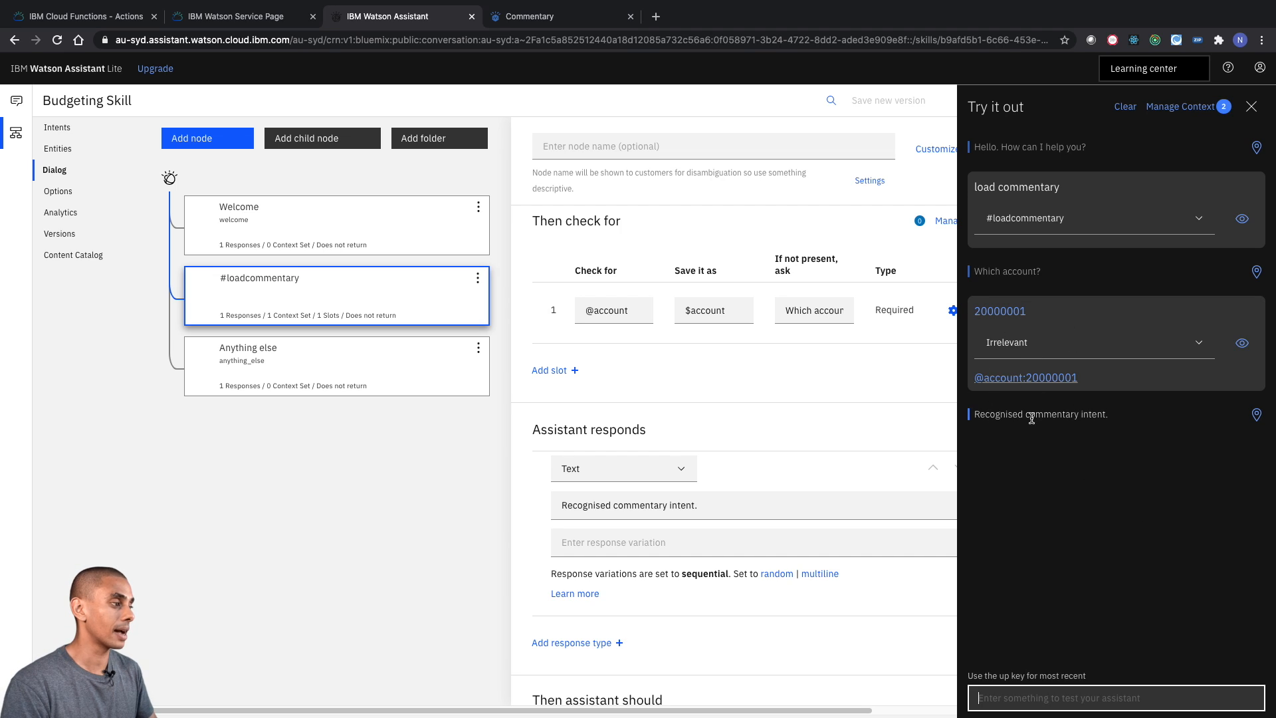
- Check the test conversation's context variables, and add four more slots to the #loadcommentary node
left_click(1184, 108)
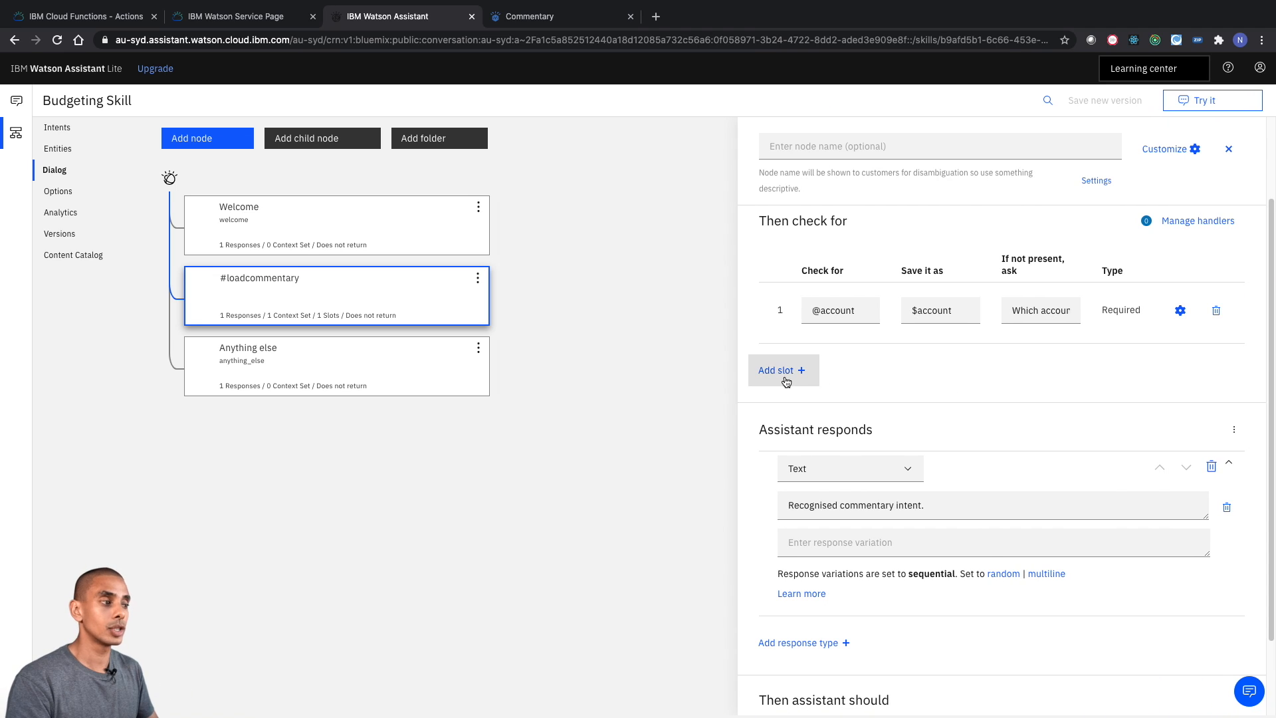
left_click(783, 374)
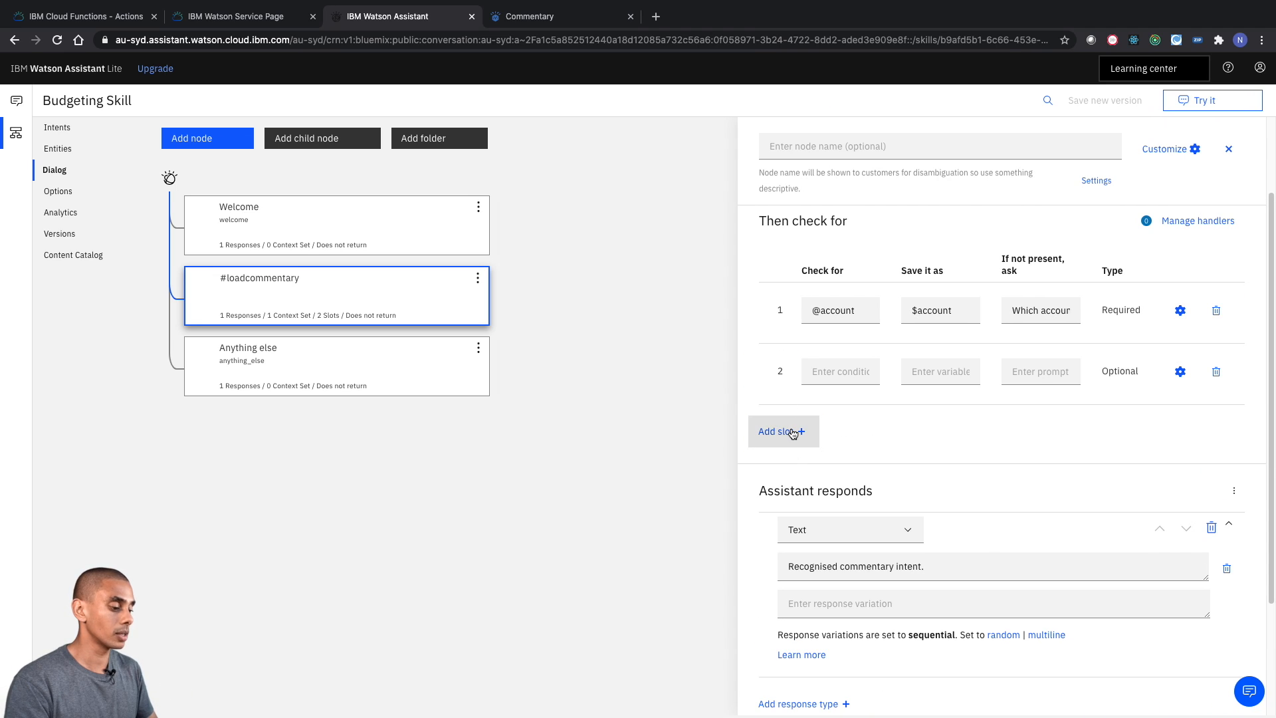
left_click(791, 433)
left_click(788, 493)
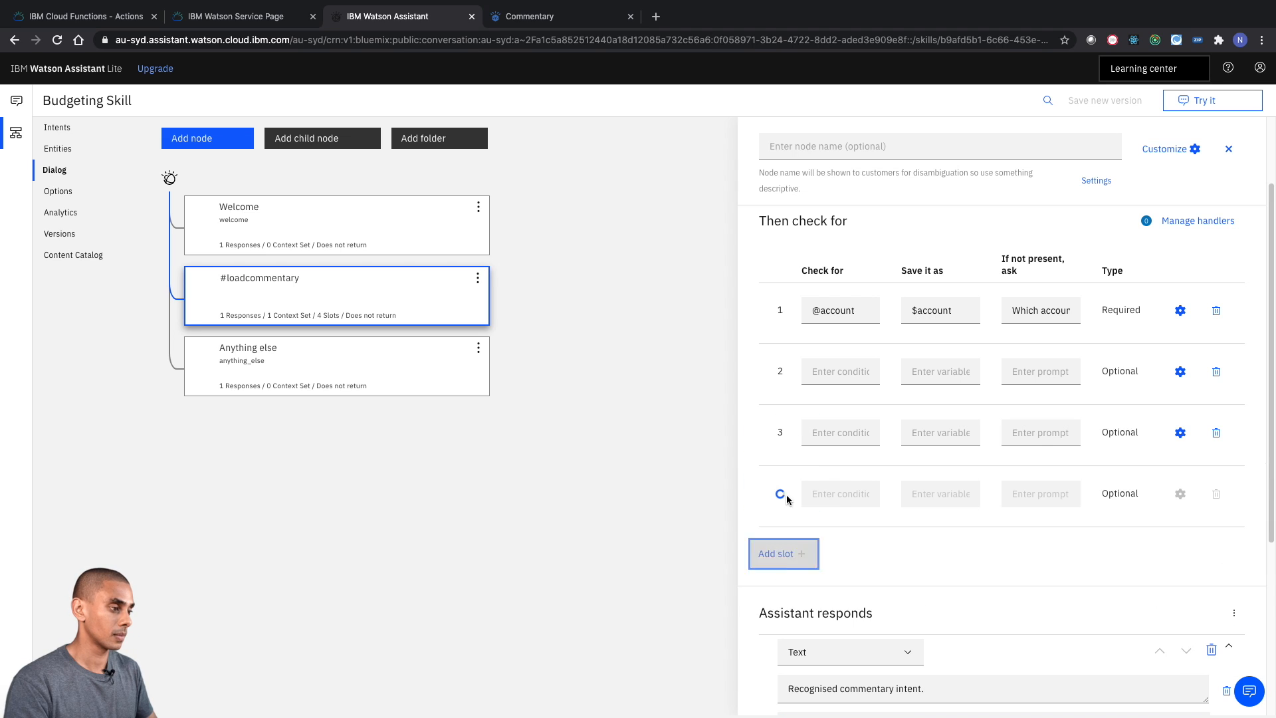
left_click(787, 554)
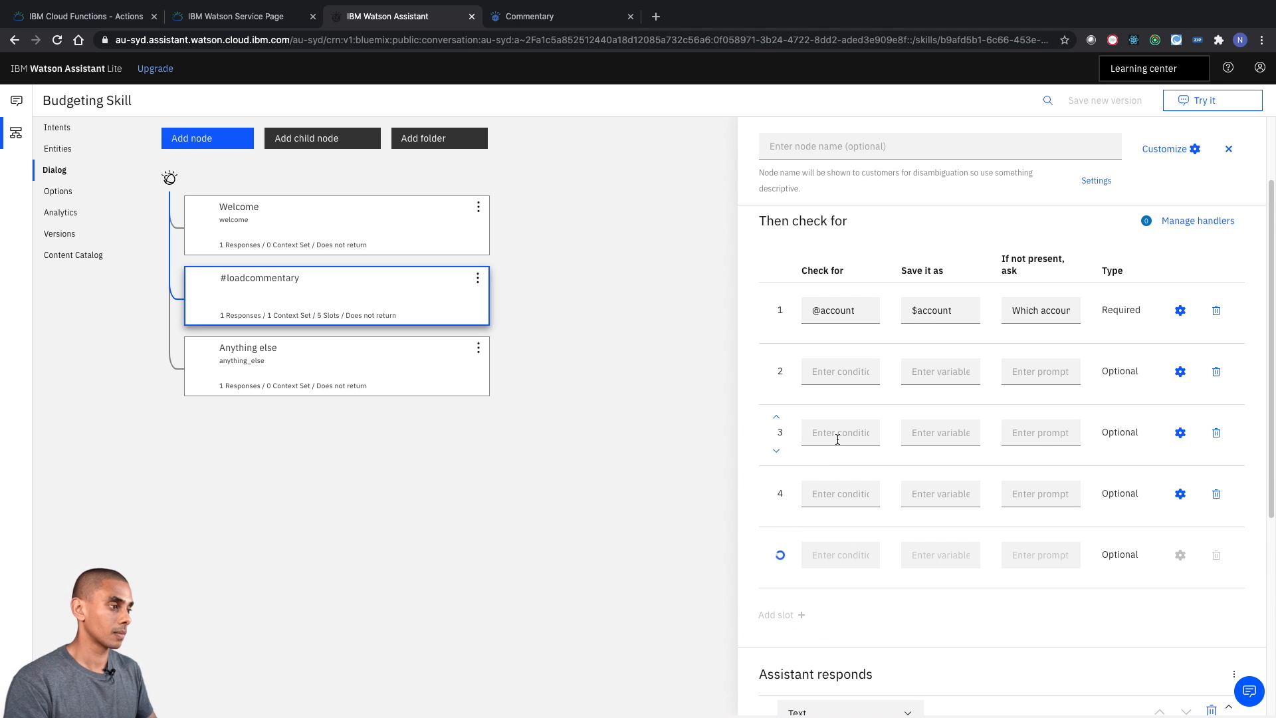
left_click(843, 375)
type("@cos")
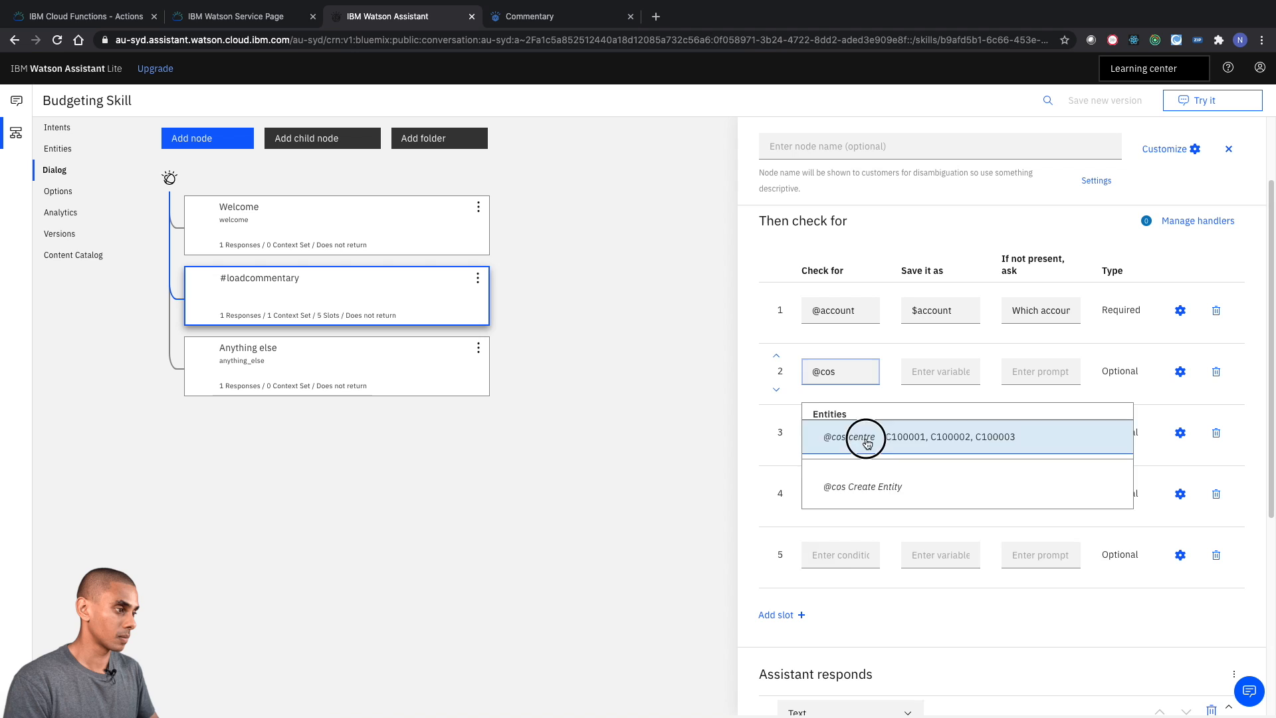
left_click(863, 436)
left_click(823, 429)
type("@")
left_click(851, 559)
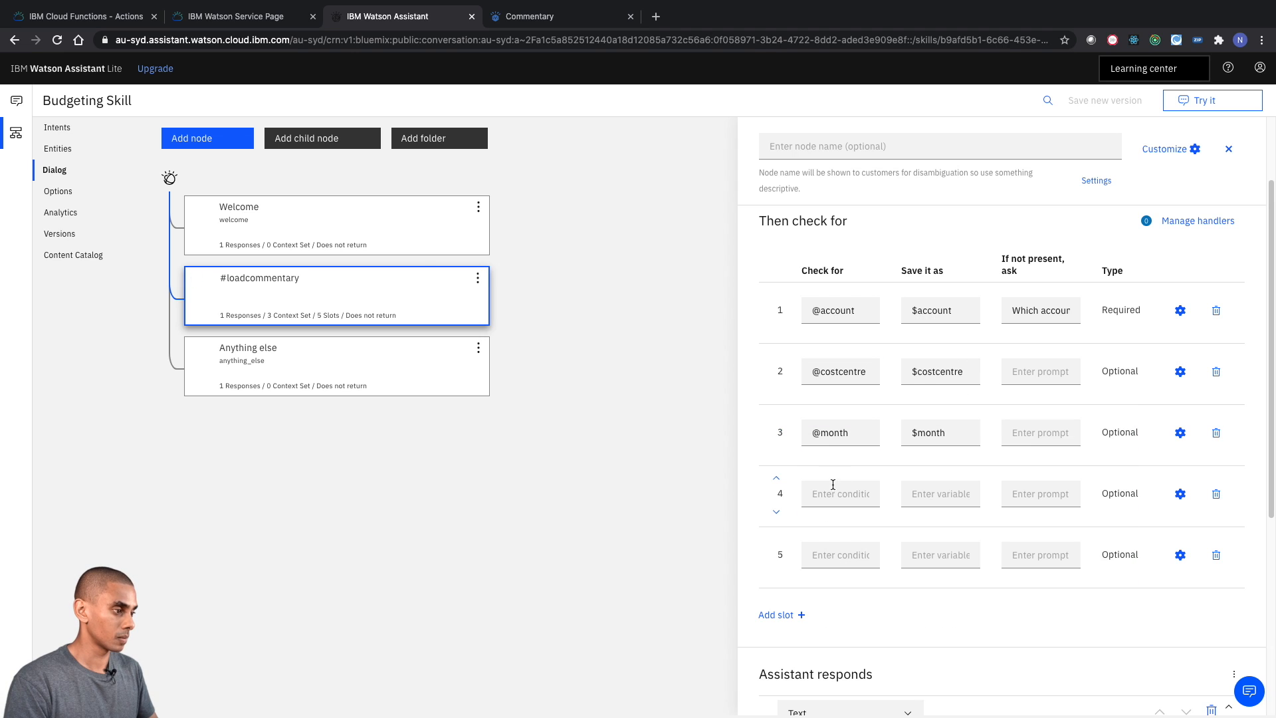
left_click(841, 494)
type("@p")
left_click(866, 565)
left_click(825, 556)
type("@")
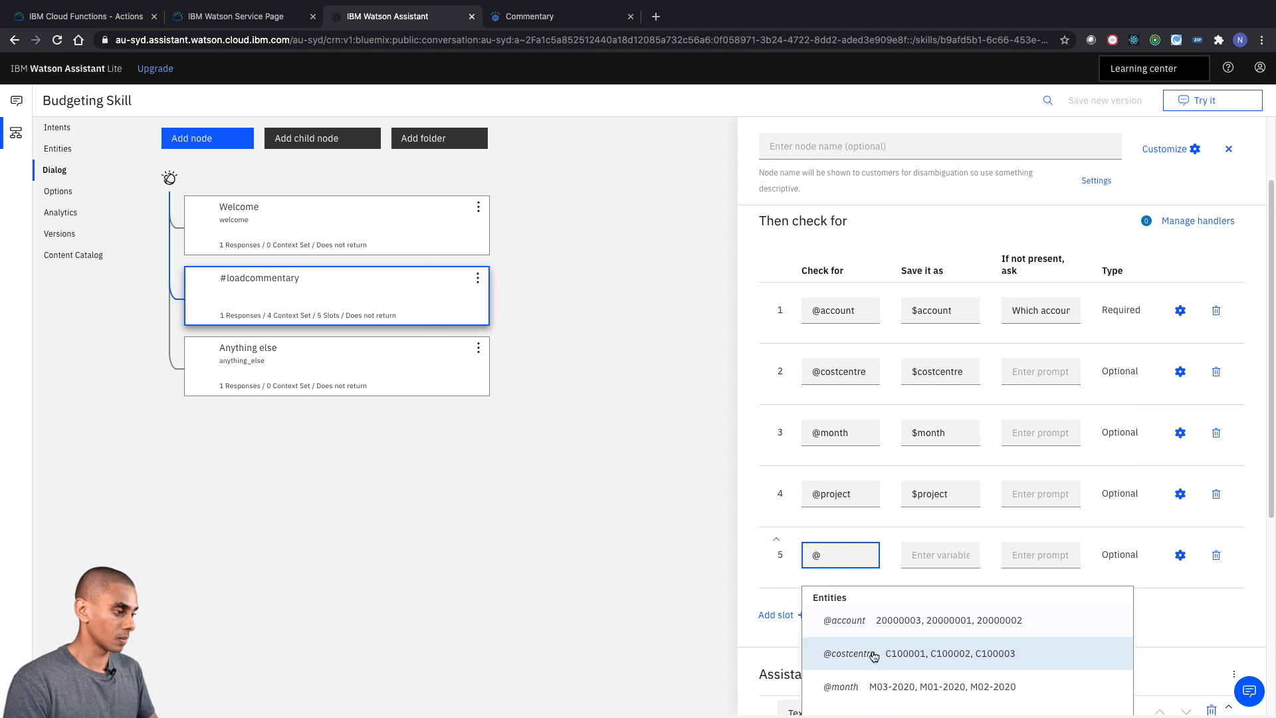
scroll(875, 656, "down", 5)
left_click(898, 411)
scroll(955, 336, "up", 5)
left_click(1037, 479)
type("Which cost")
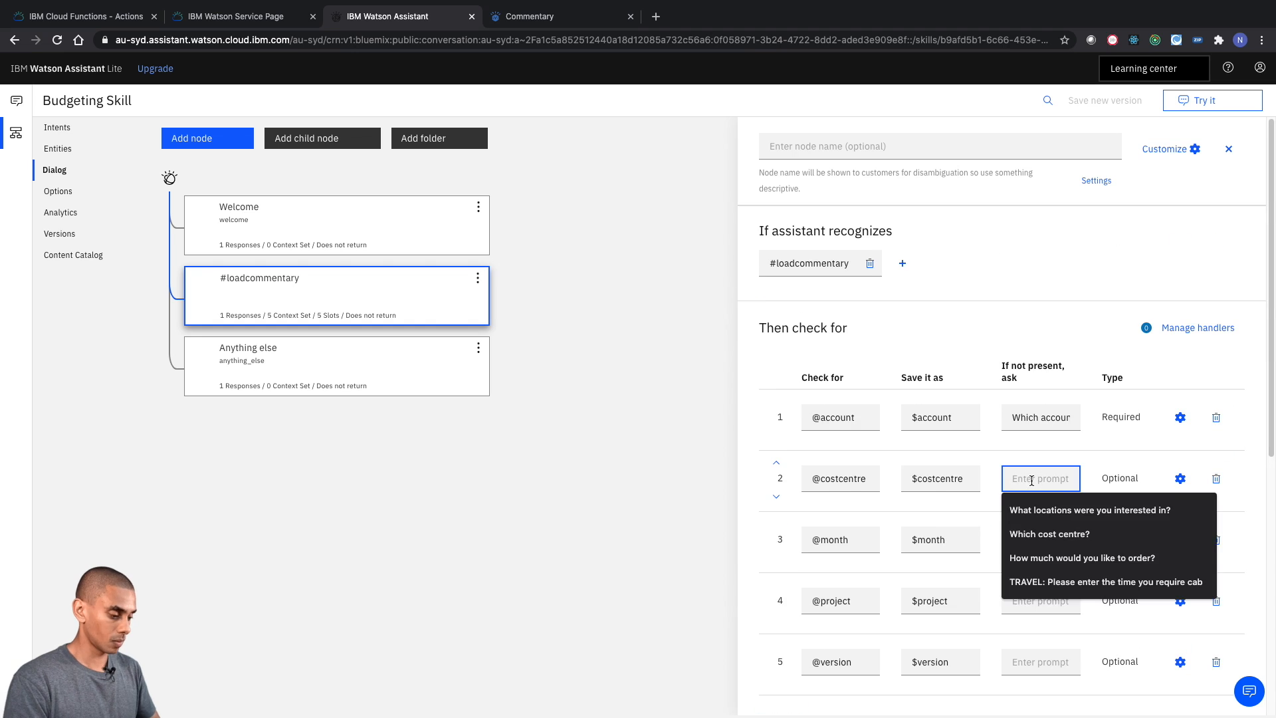
type(" centre?")
left_click(1030, 537)
type("Which month?")
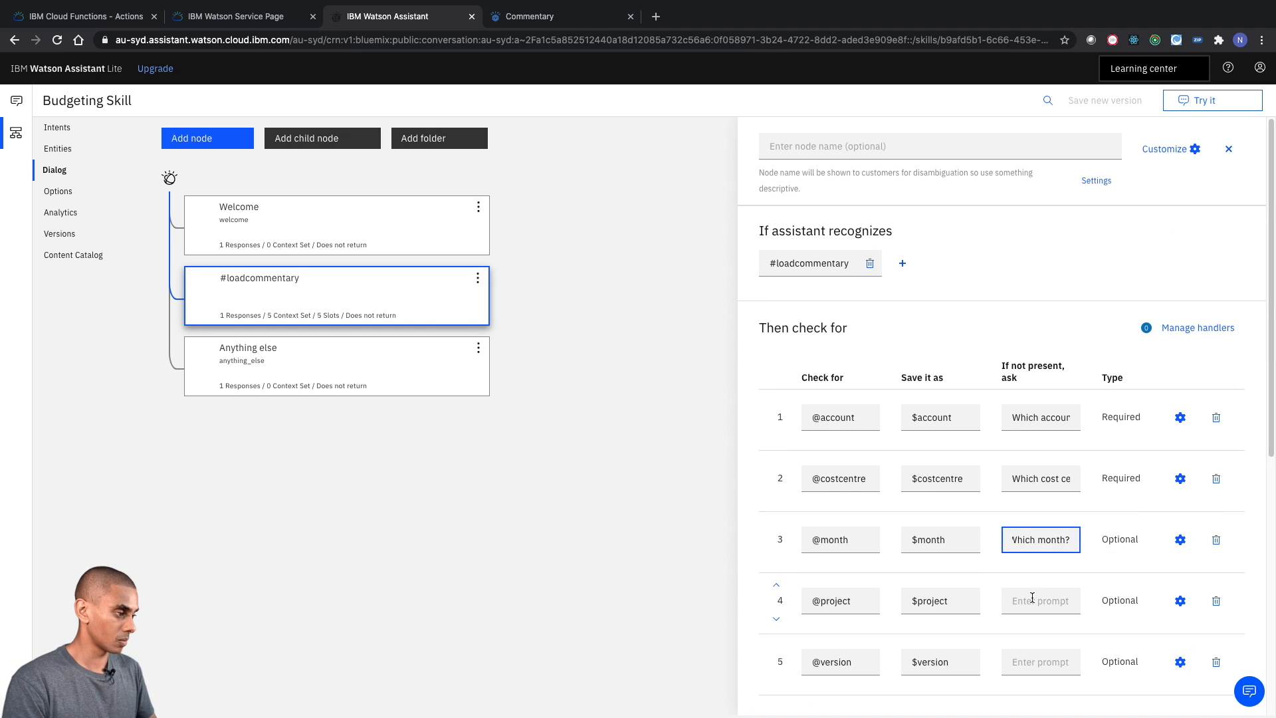
left_click(1032, 600)
type("Which project?")
left_click(1028, 659)
type("Which version?")
scroll(958, 411, "down", 2)
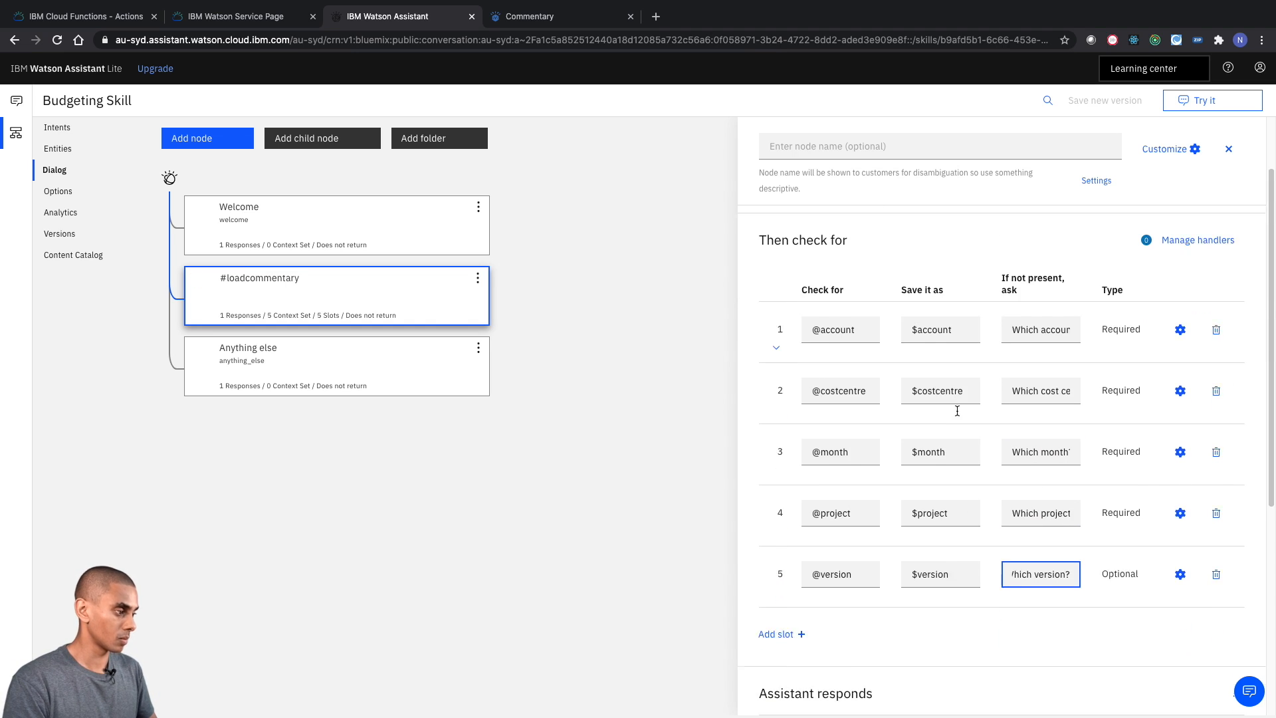
scroll(997, 266, "up", 1)
left_click(1005, 224)
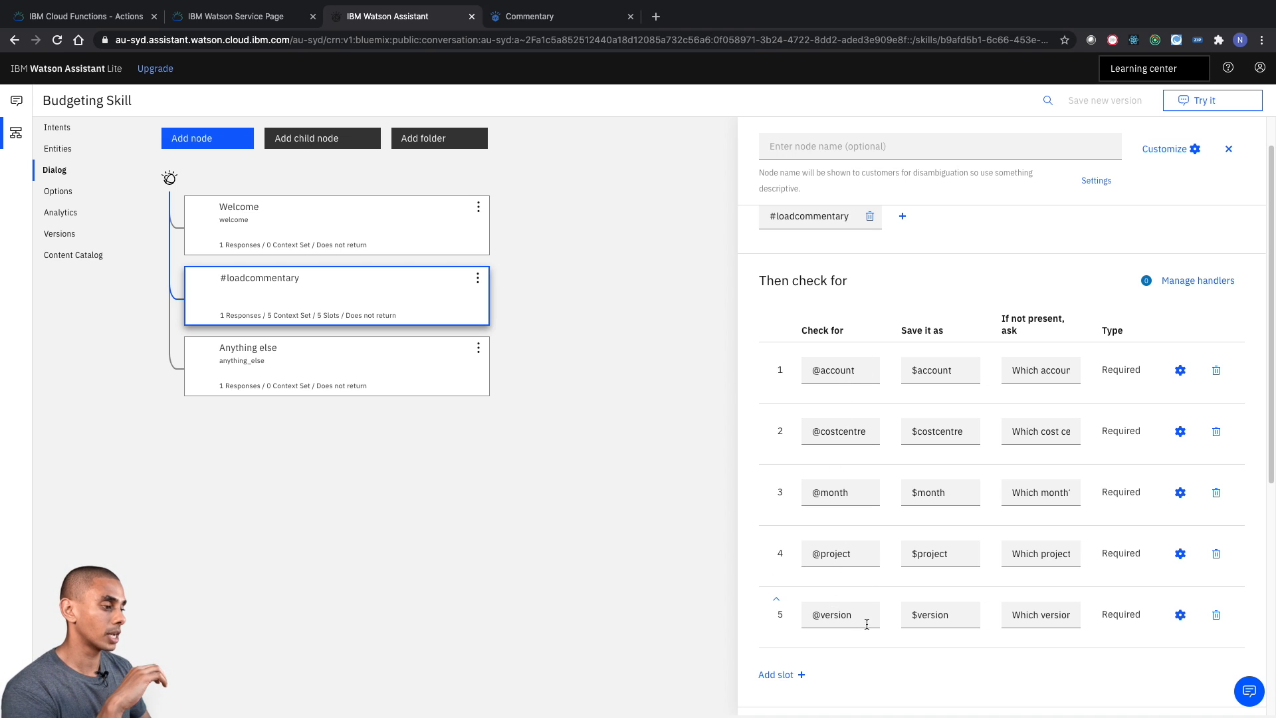
scroll(854, 618, "up", 5)
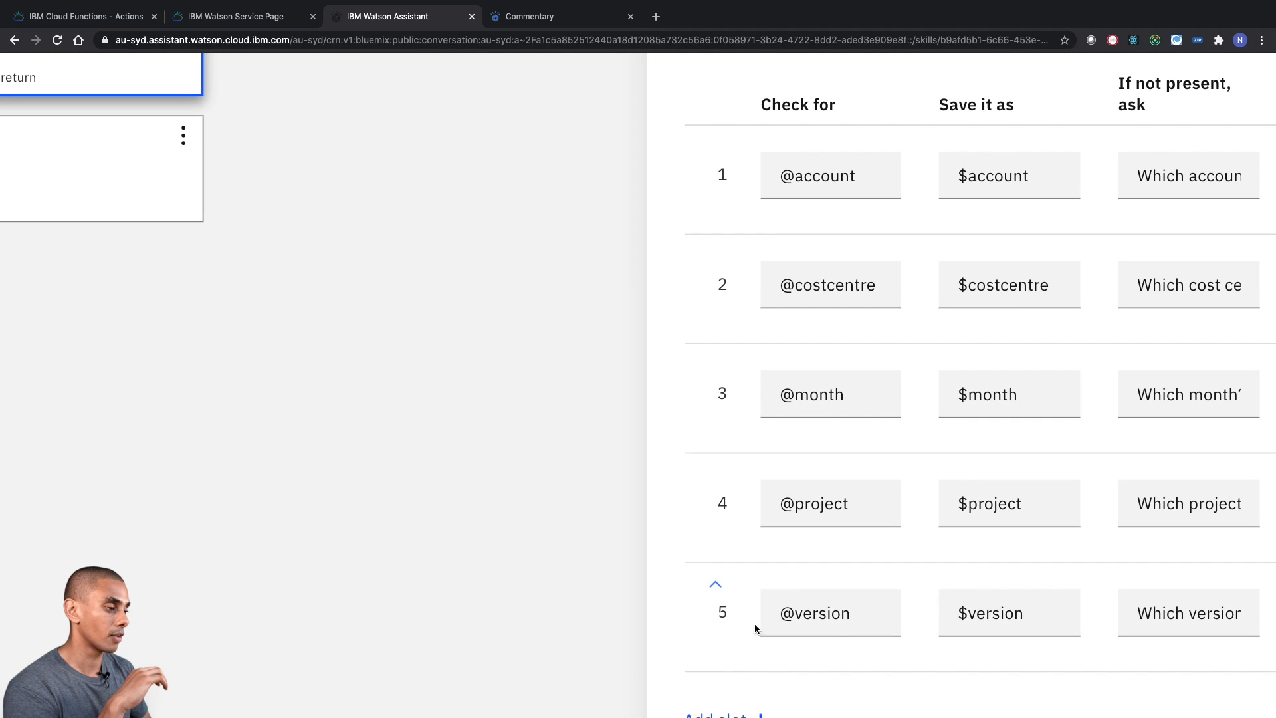
scroll(755, 624, "down", 5)
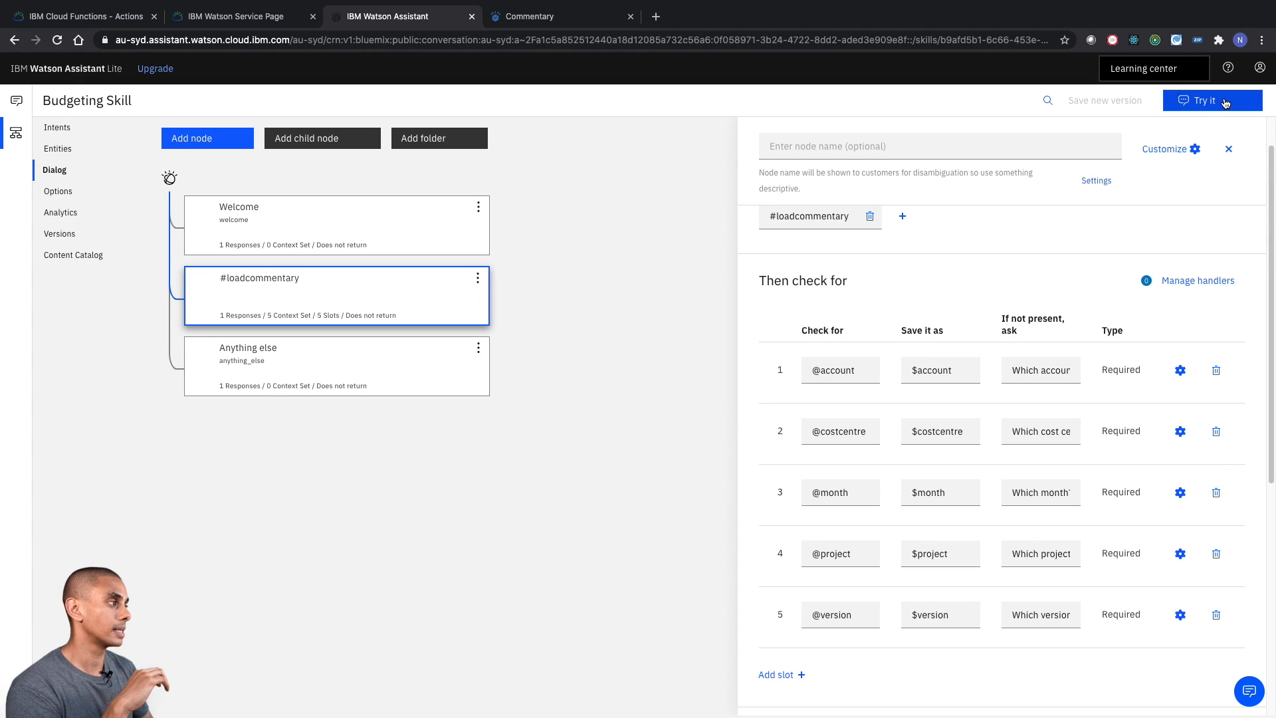
left_click(1197, 101)
left_click(1124, 106)
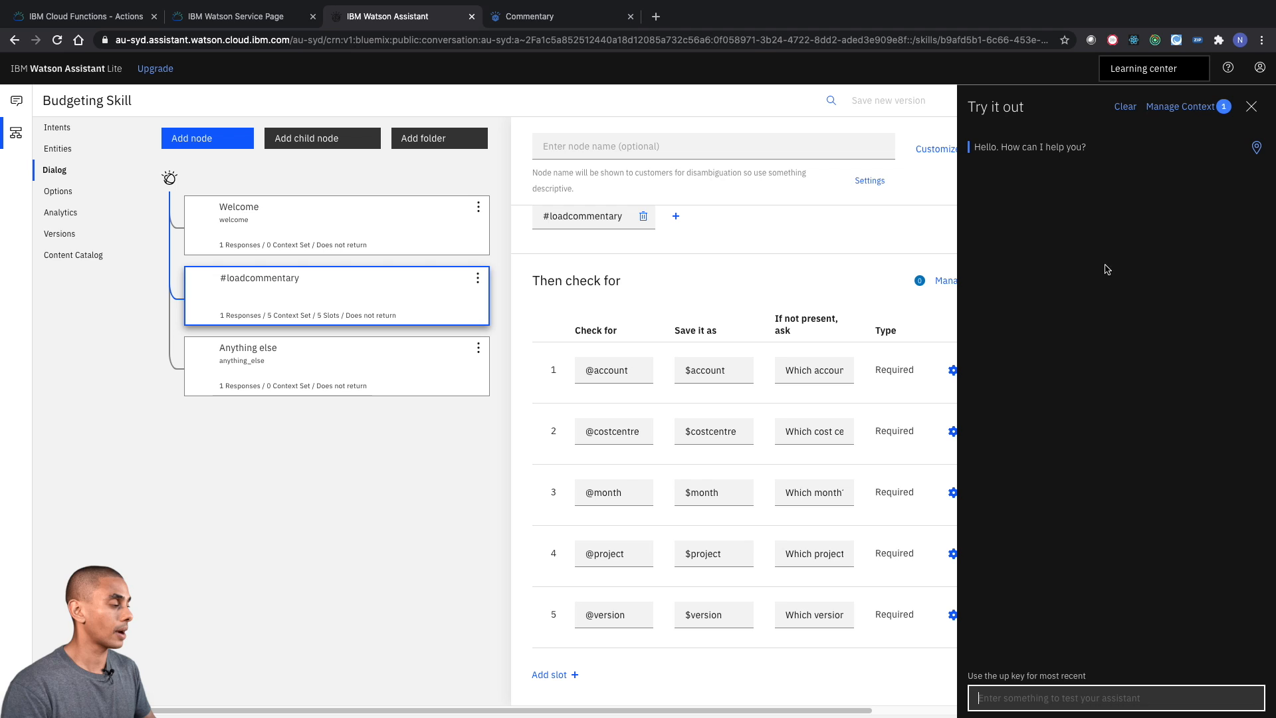
type("load comm")
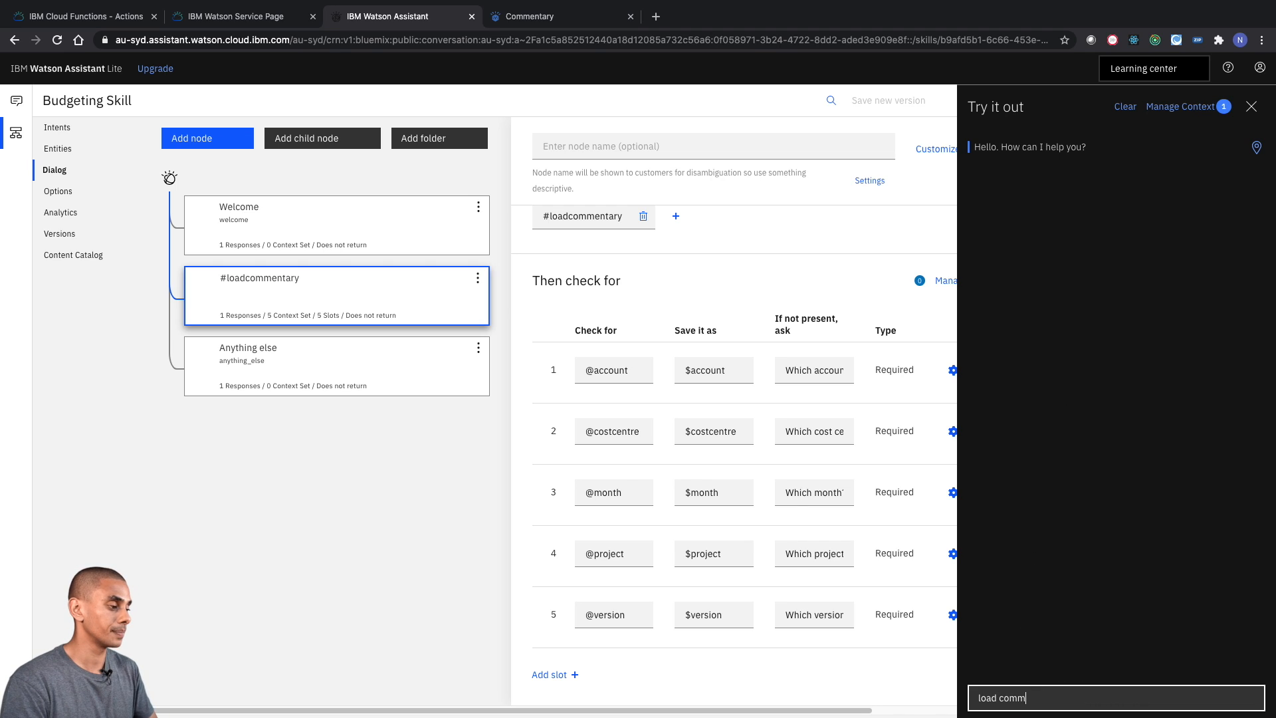
type("entary")
key("Return")
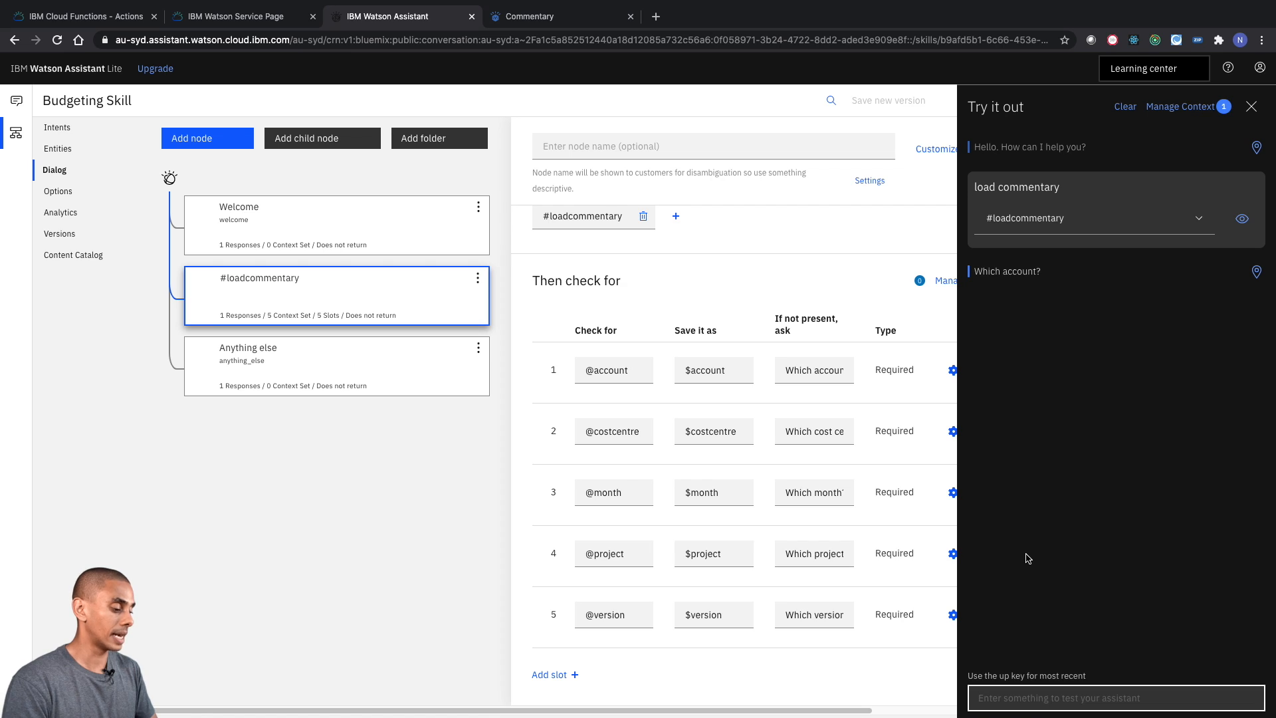
type("20000001")
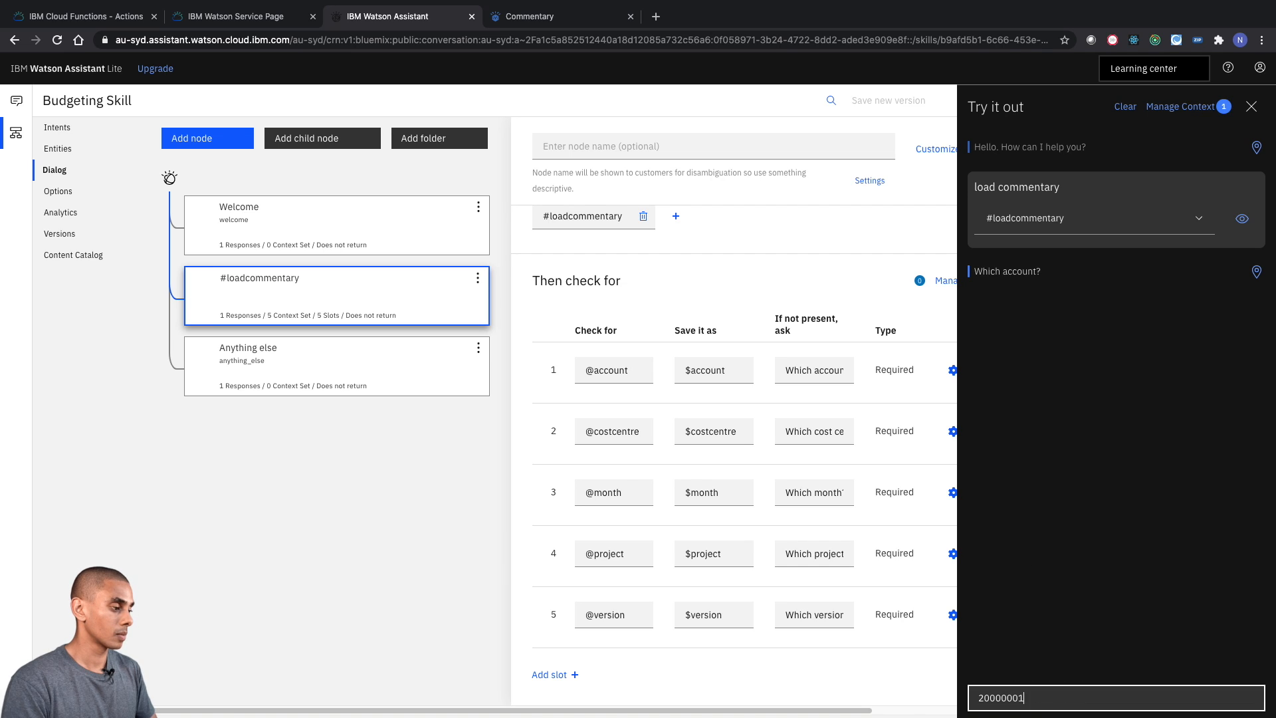
key("Return")
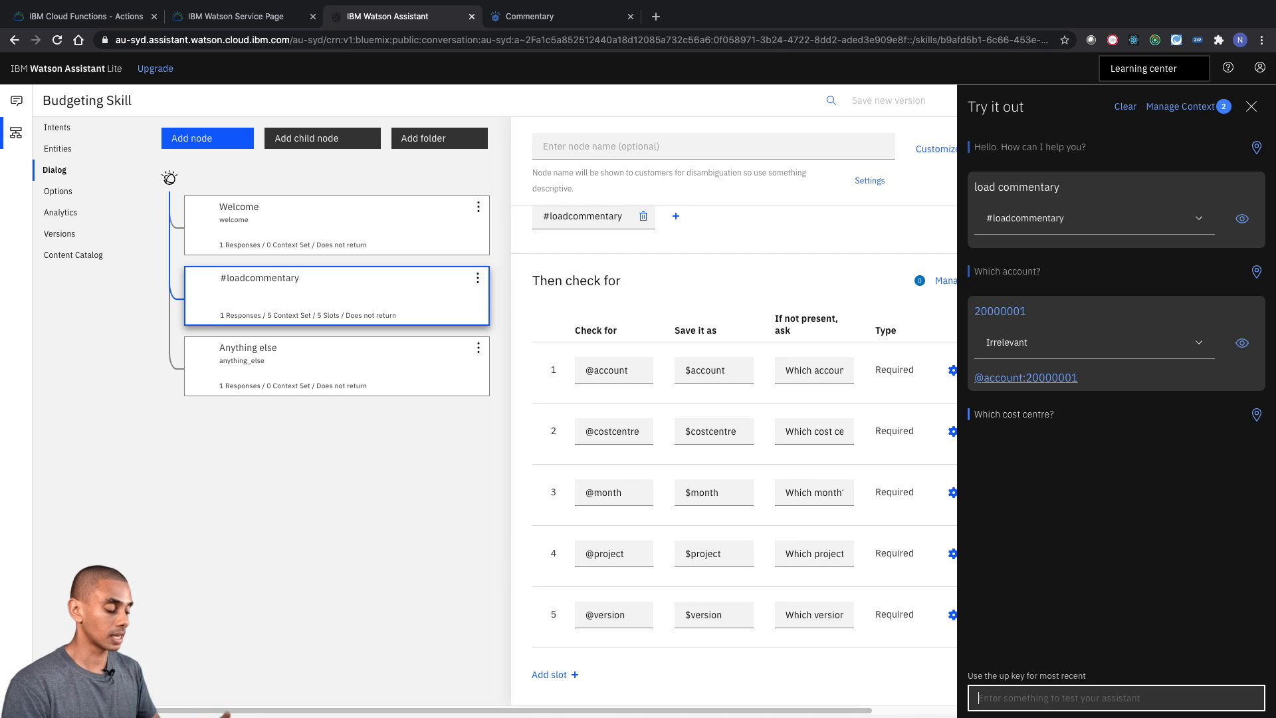
- Answer the test assistant's cost centre question with C100001 and its month question with M01-2020
type("C100")
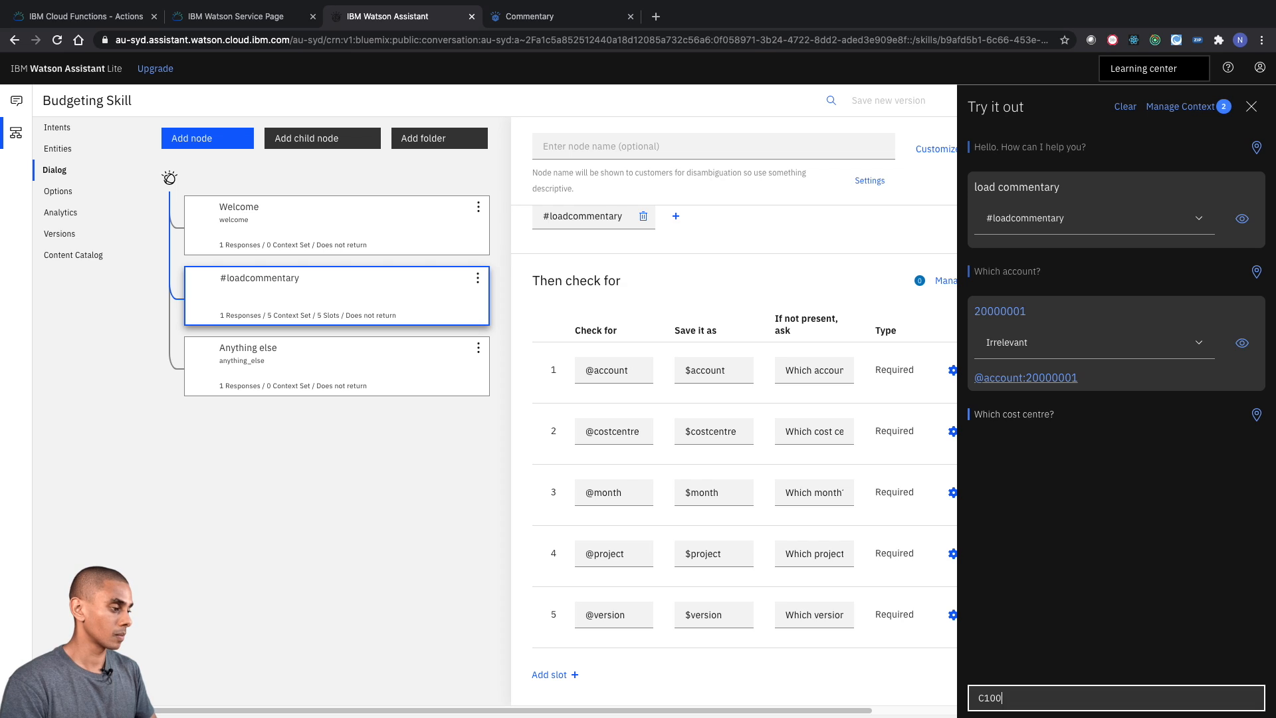
type("001")
key("Return")
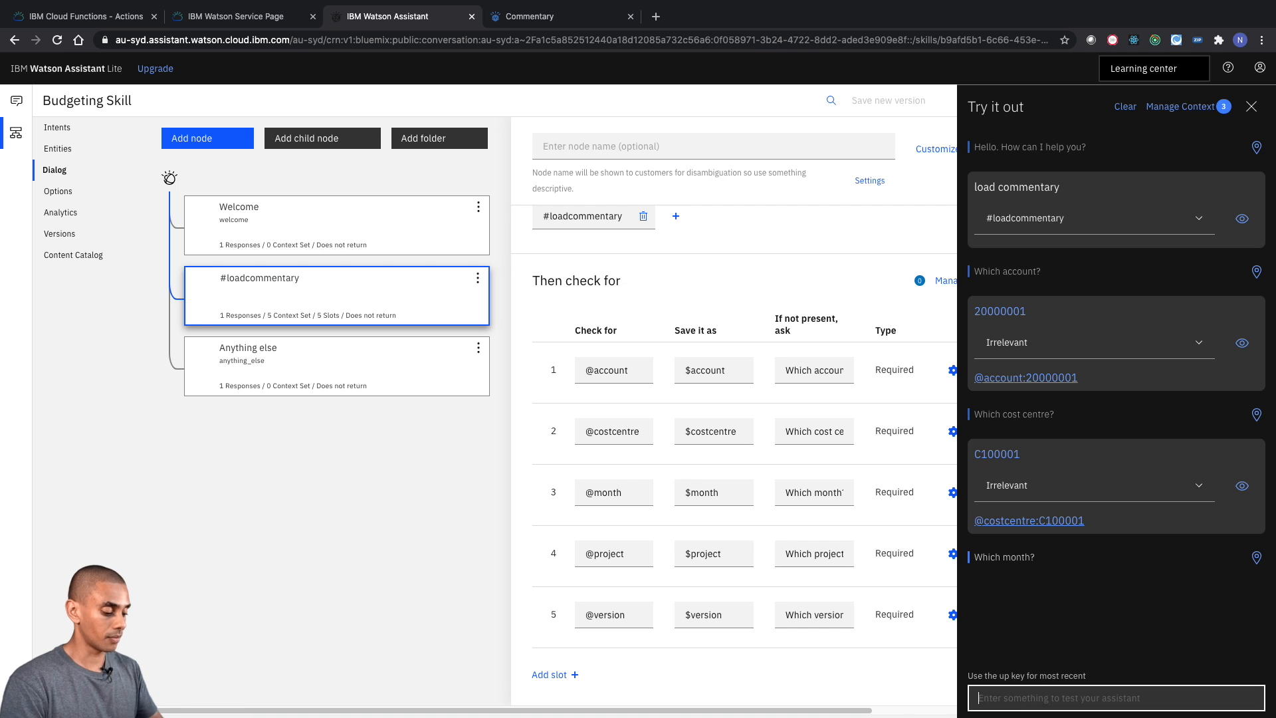
type("M01-")
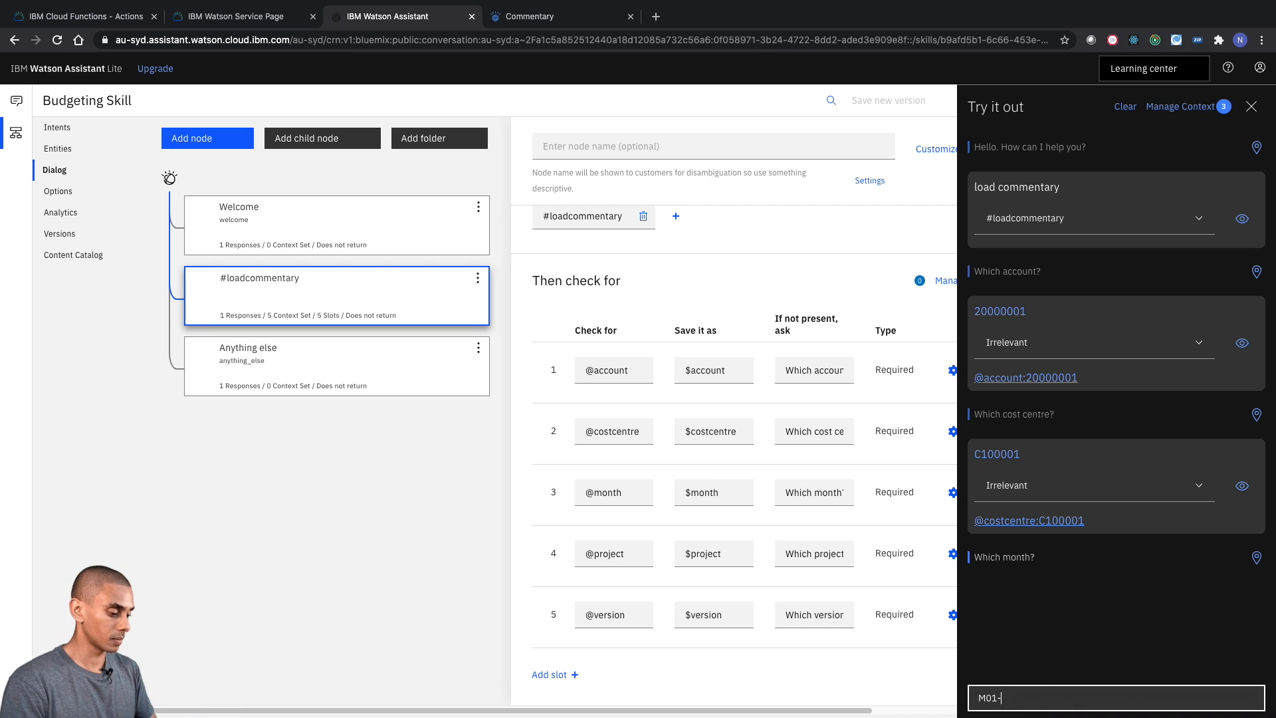
type("2020")
key("Return")
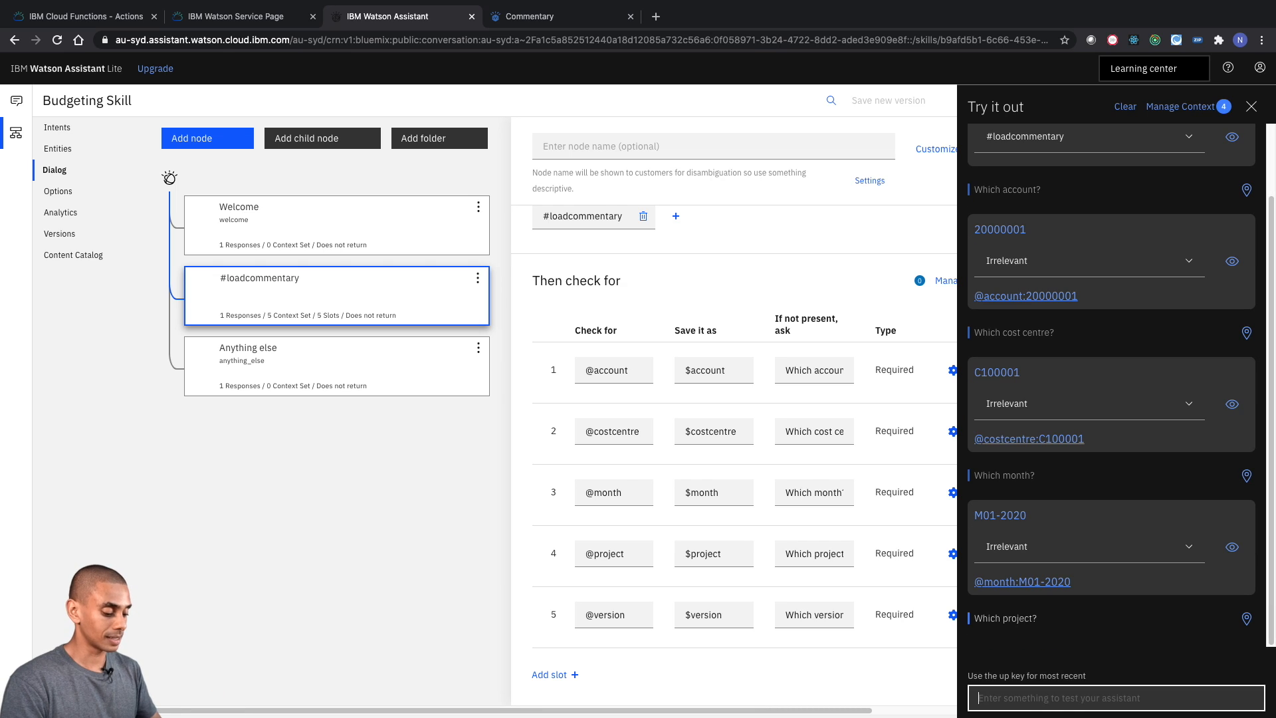
- Answer the test assistant's project question with BAU and its version question with Budget
type("BAU")
key("Return")
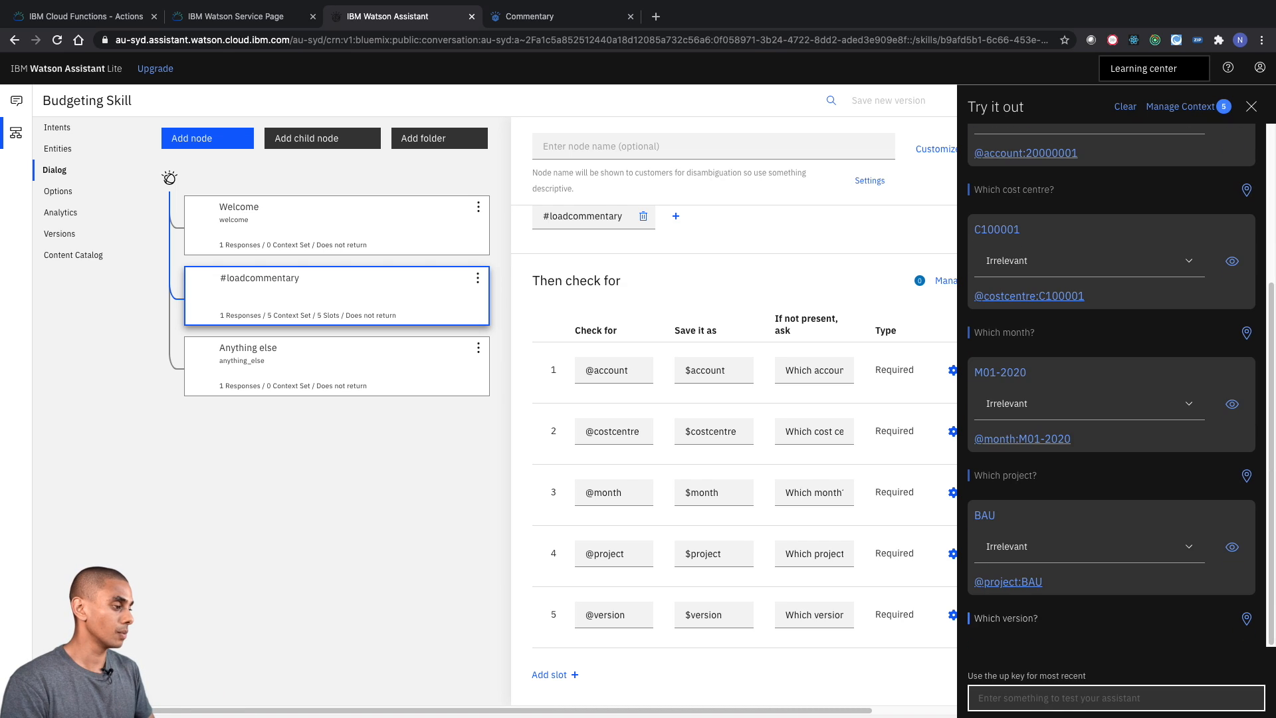
type("Budget")
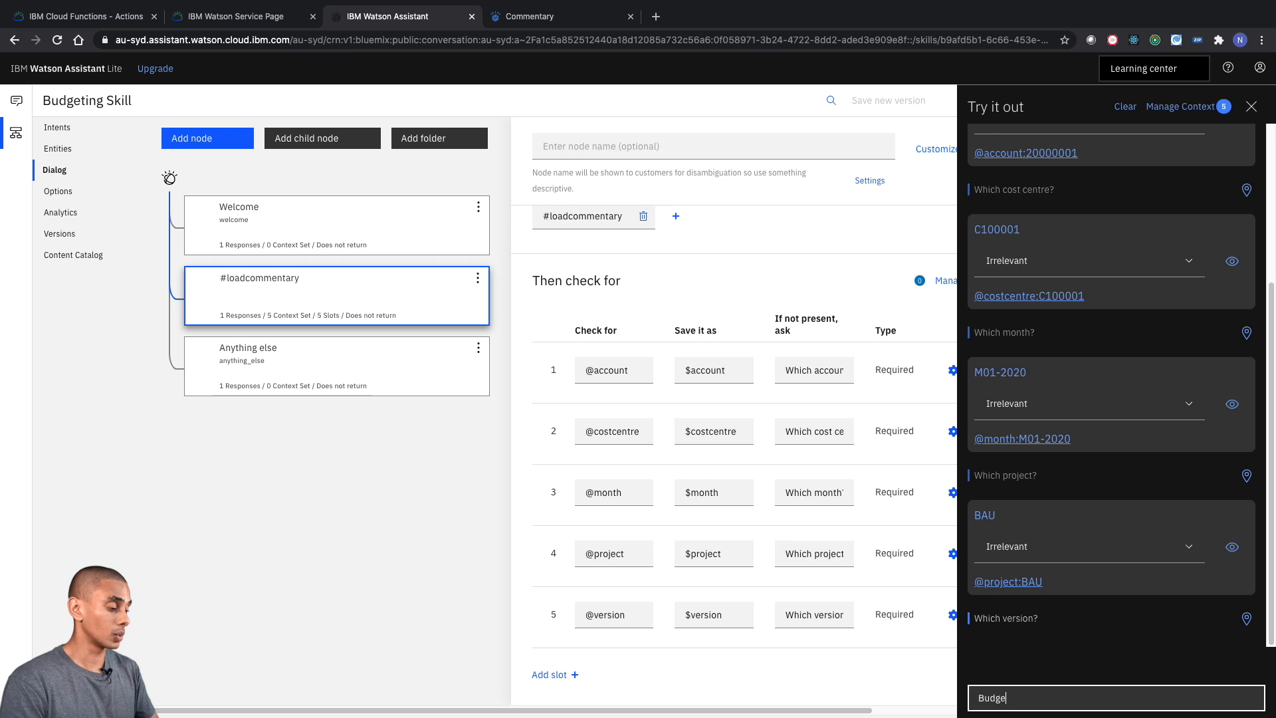
key("Return")
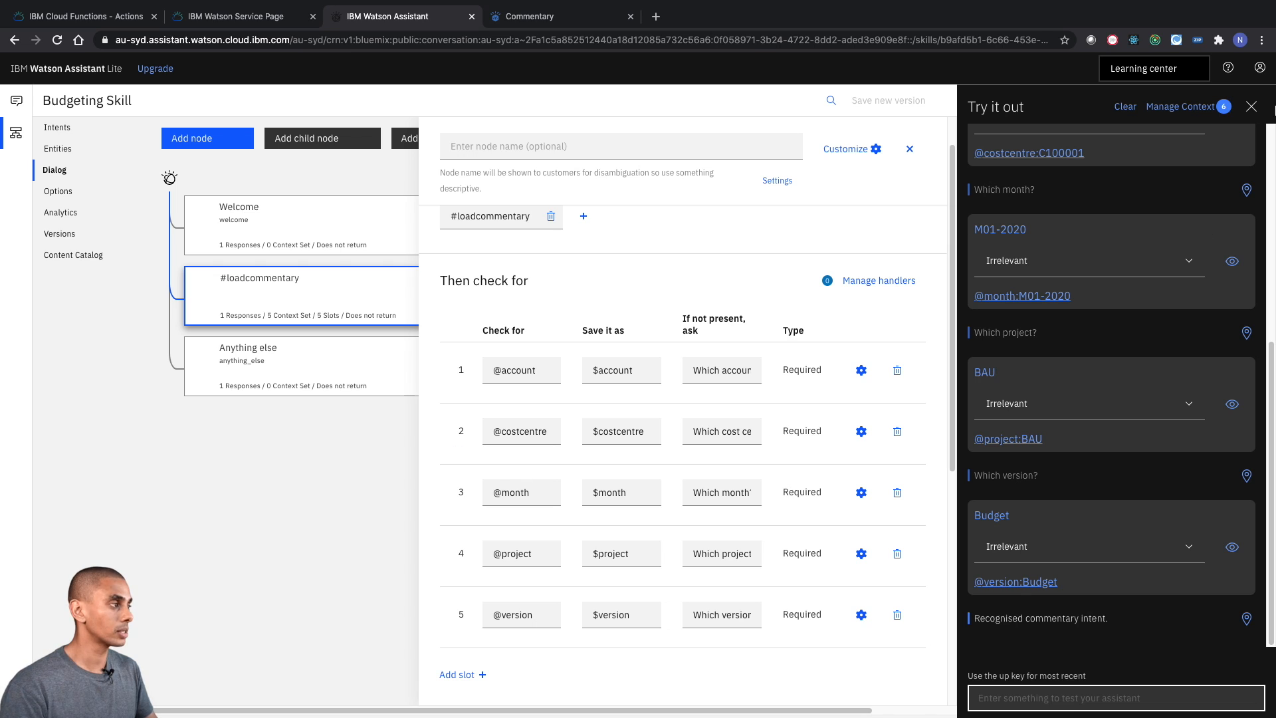
- Review the #loadcommentary node's response and the context variables saved during the test conversation
scroll(538, 563, "down", 6)
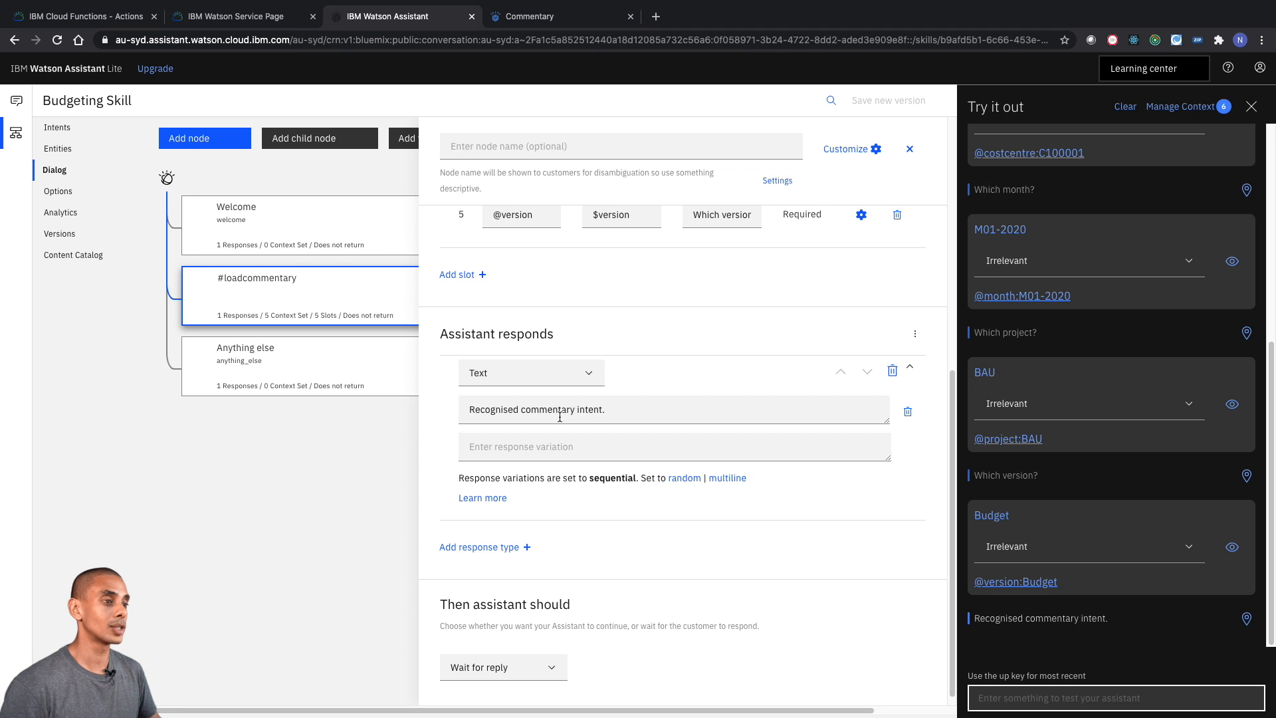
left_click(1210, 128)
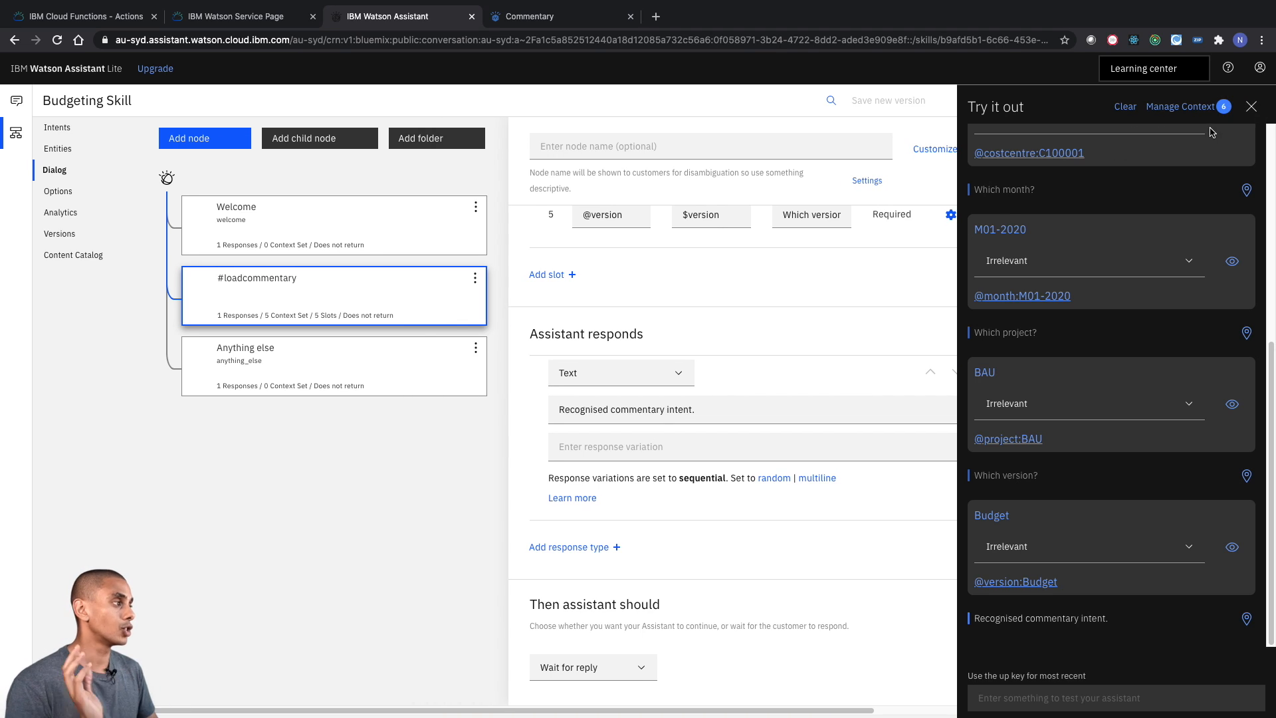
left_click(1198, 108)
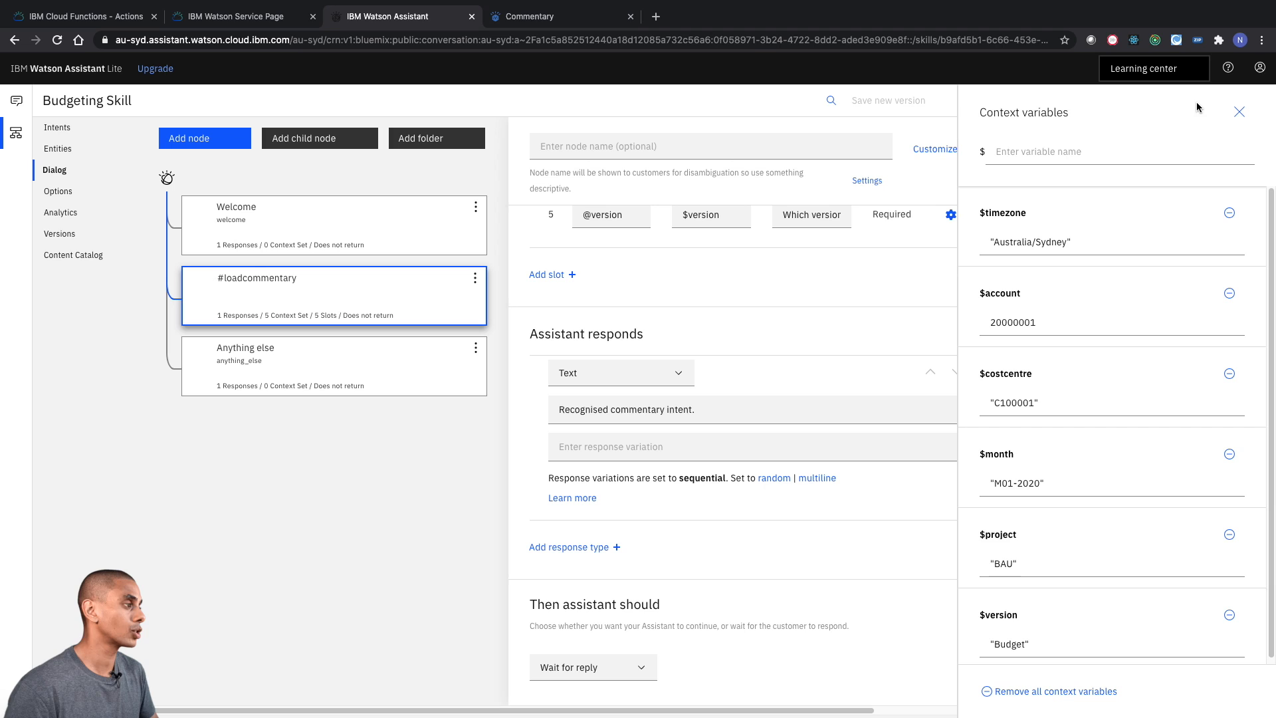
scroll(1158, 201, "down", 1)
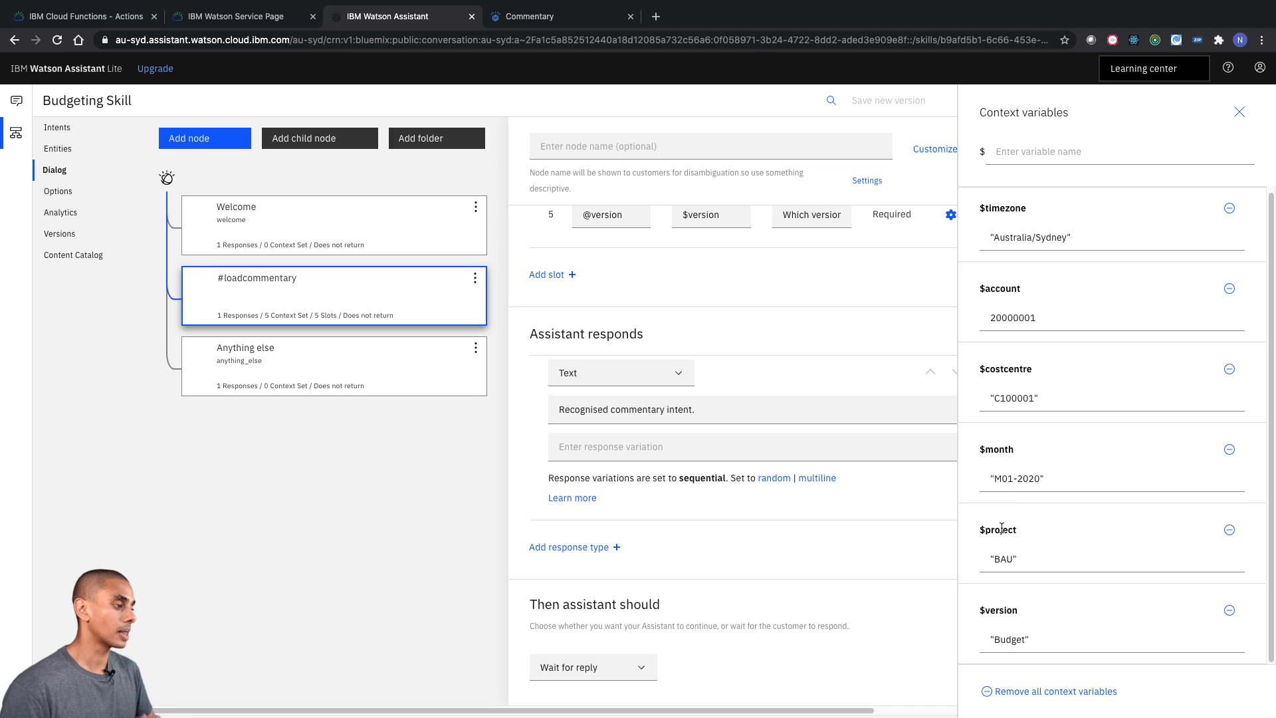
left_click(1240, 112)
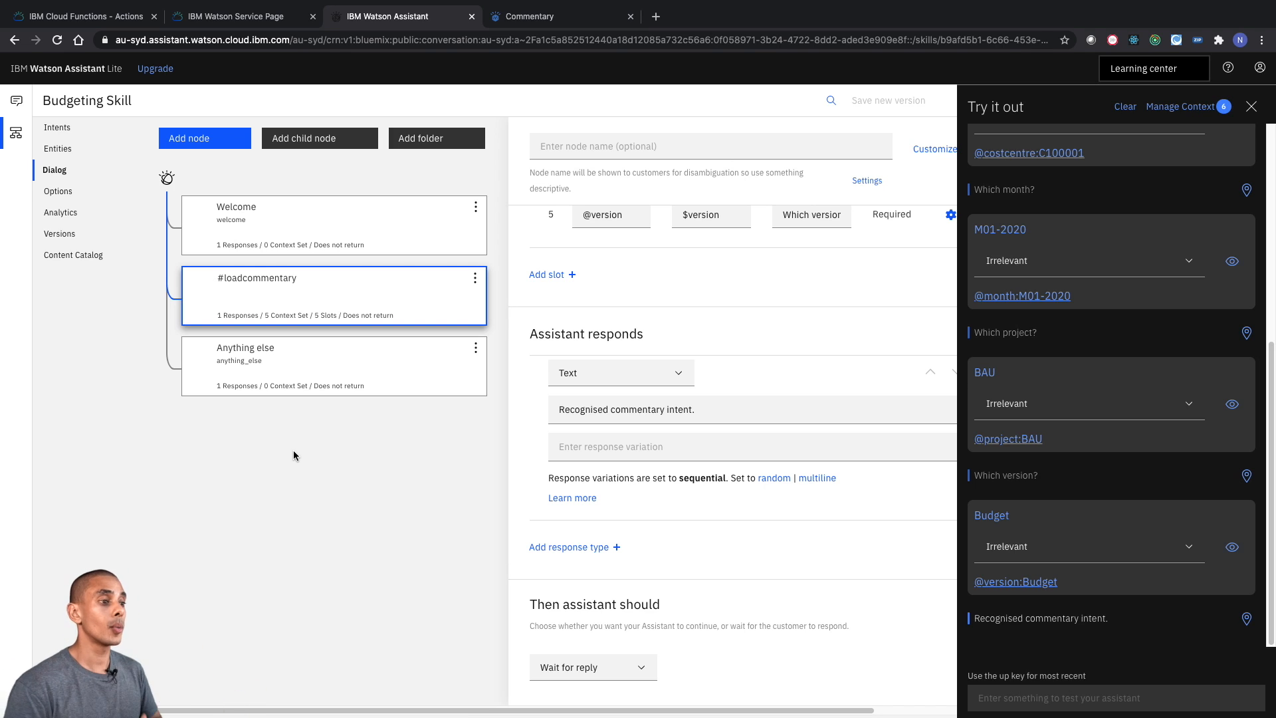
- Delete the "Recognised commentary intent." text response from the #loadcommentary node and add a child node beneath it
scroll(293, 449, "right", 3)
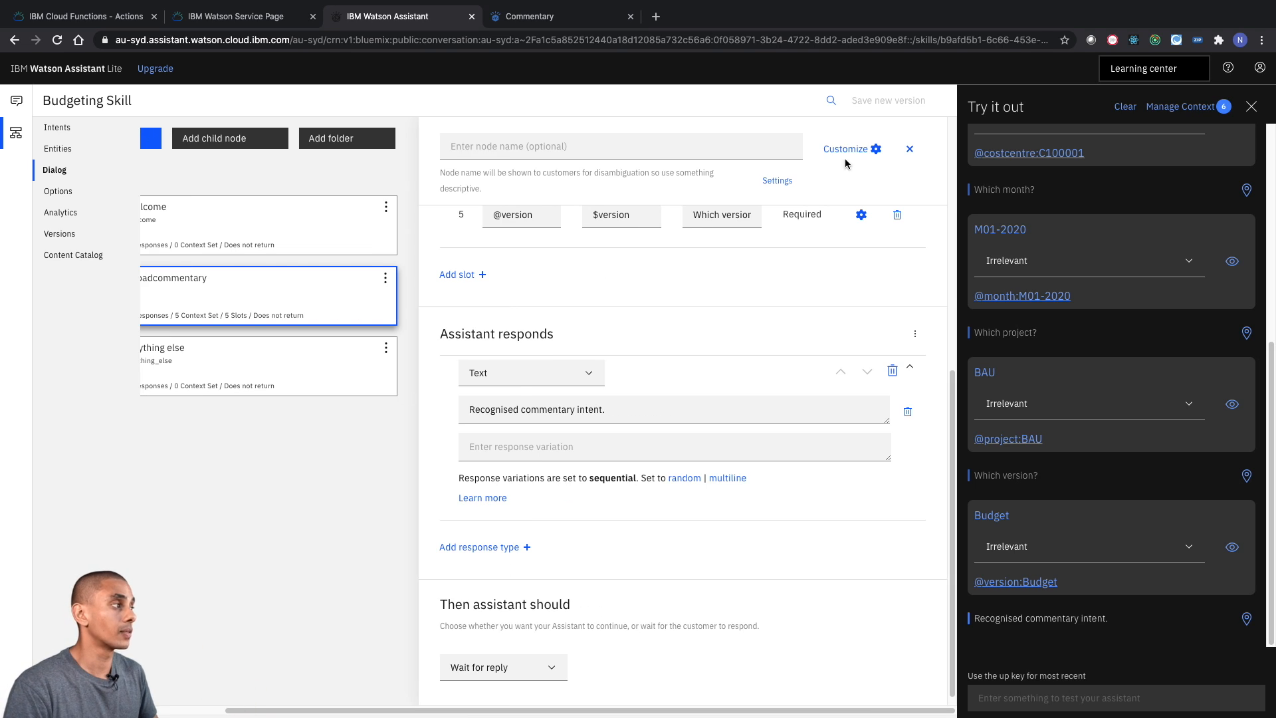
left_click(1252, 108)
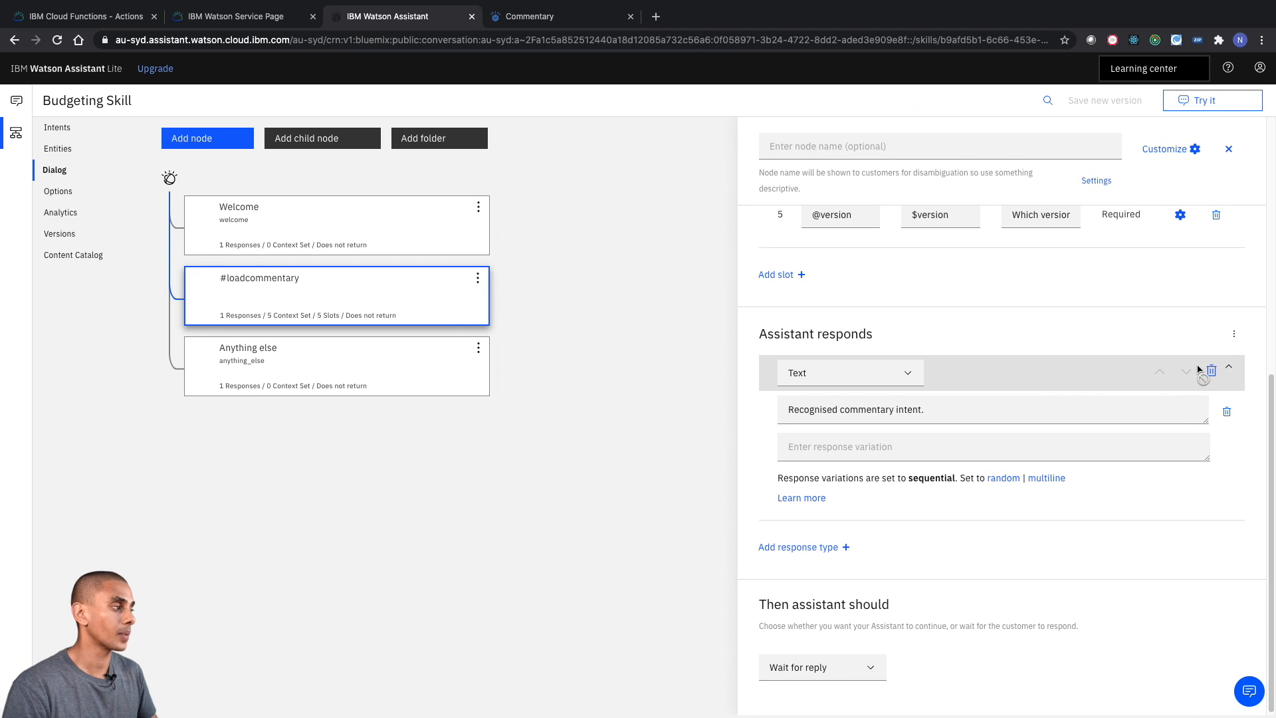
left_click(1211, 374)
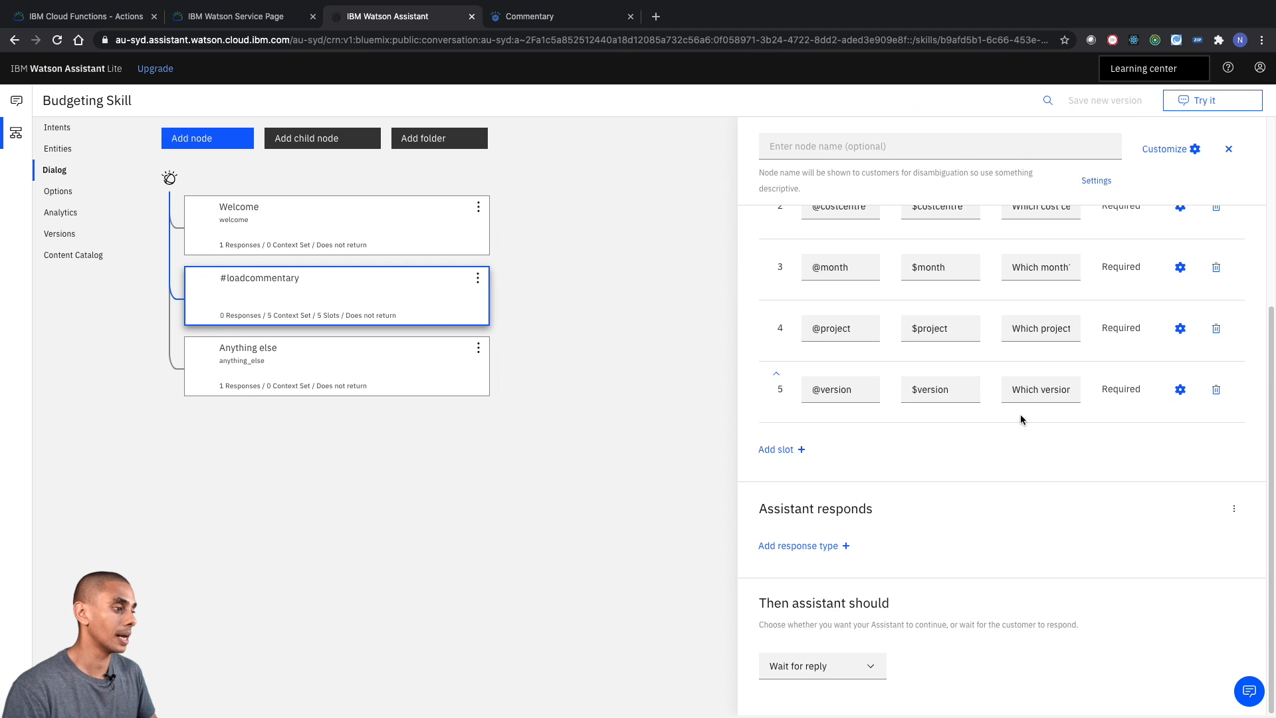
left_click(410, 459)
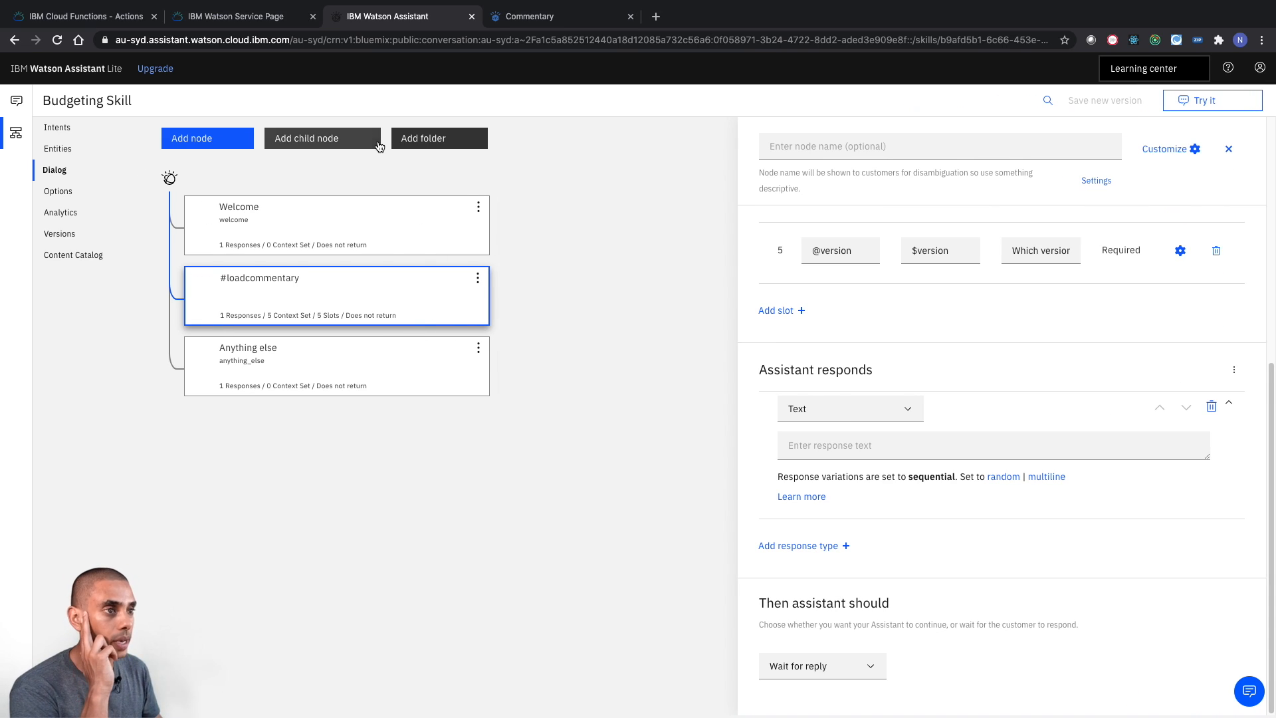
left_click(344, 144)
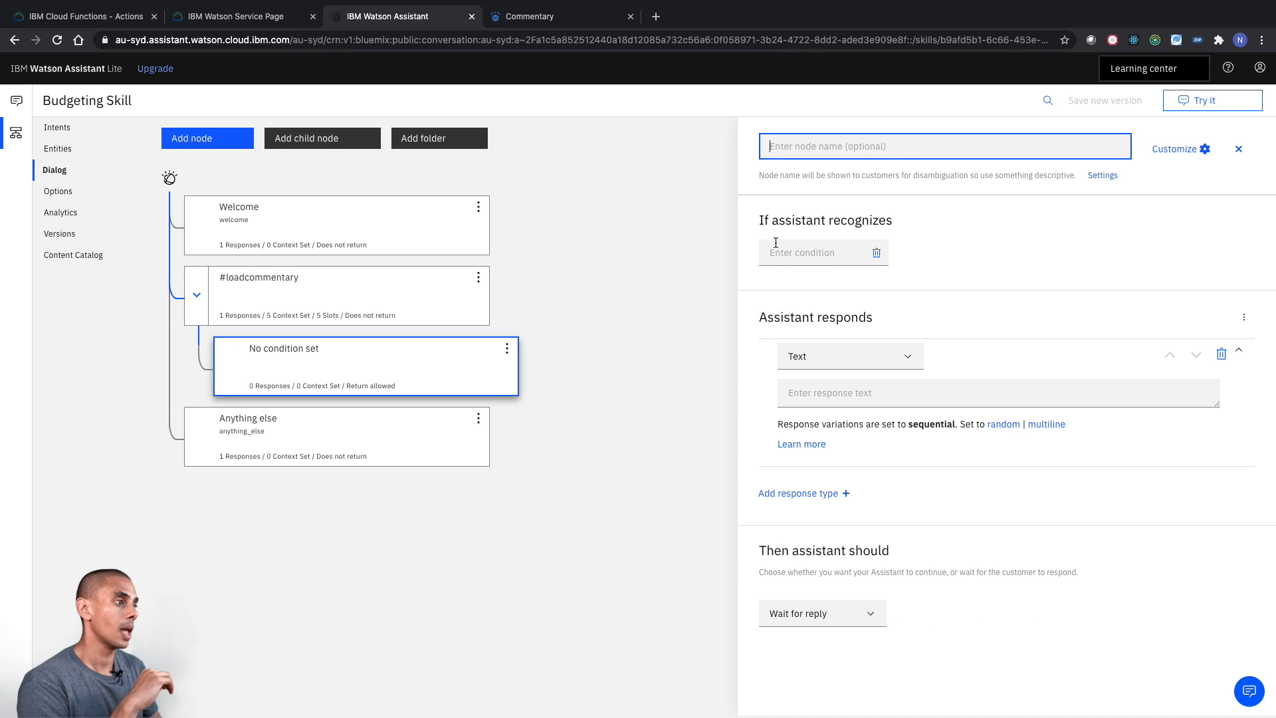
- Set the new child node's condition to #loadcommentary and its text response to "What is the comment?"
left_click(780, 251)
left_click(805, 316)
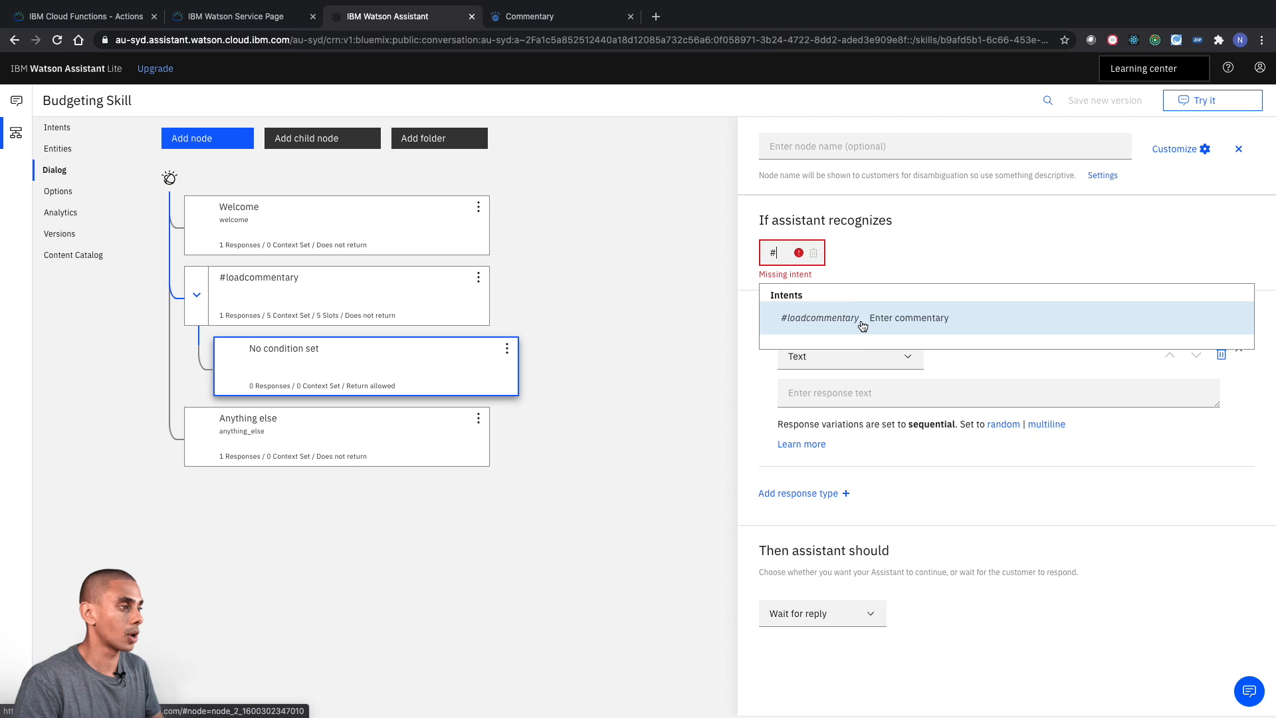
left_click(864, 323)
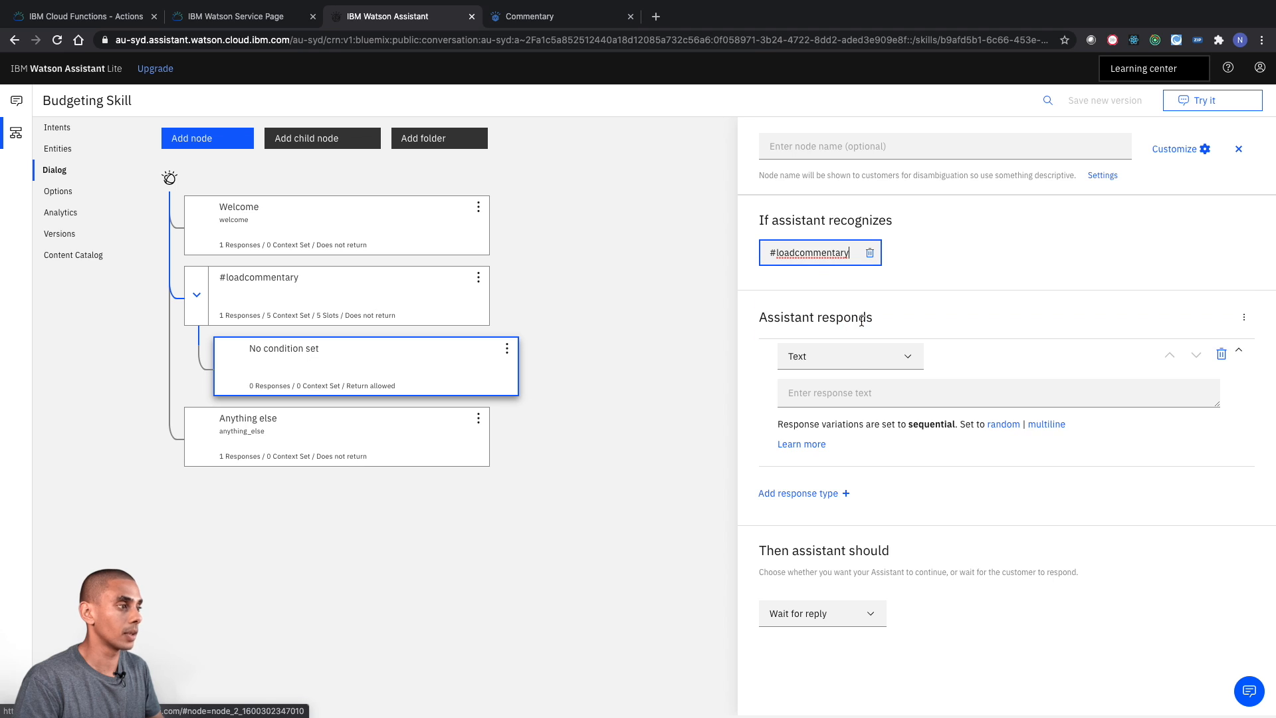
left_click(896, 402)
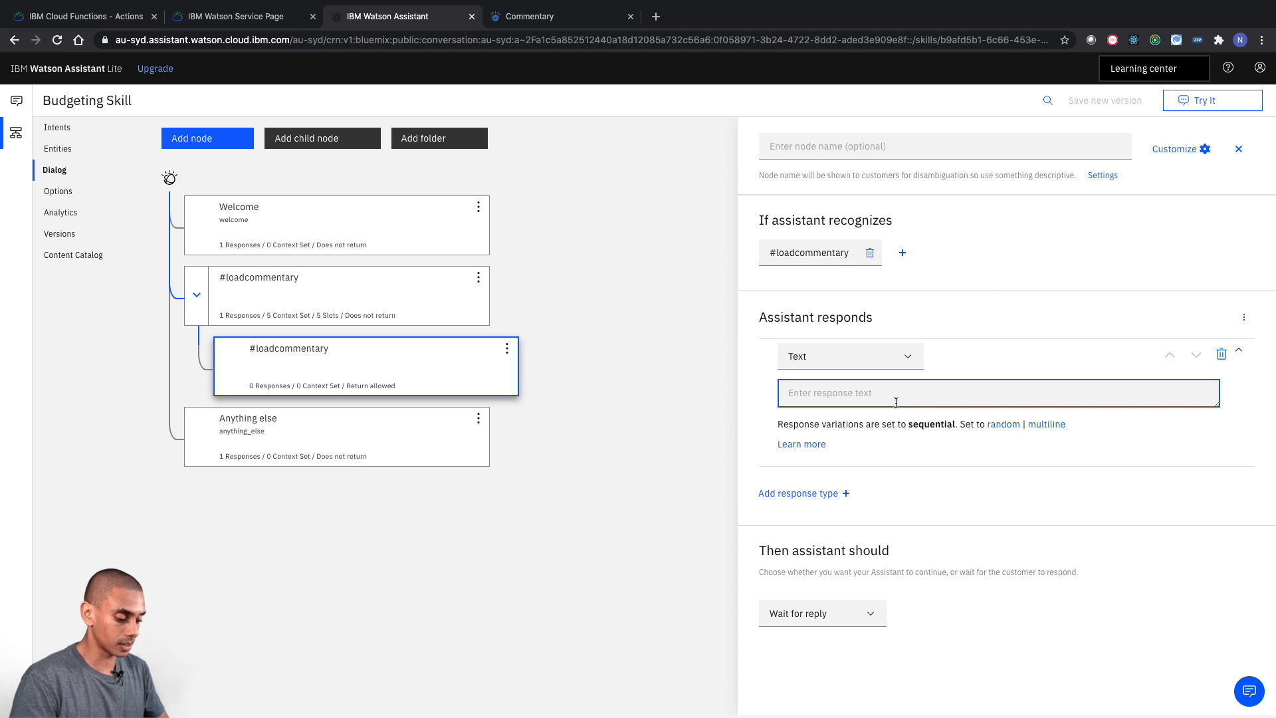
type("whatt is the comment?")
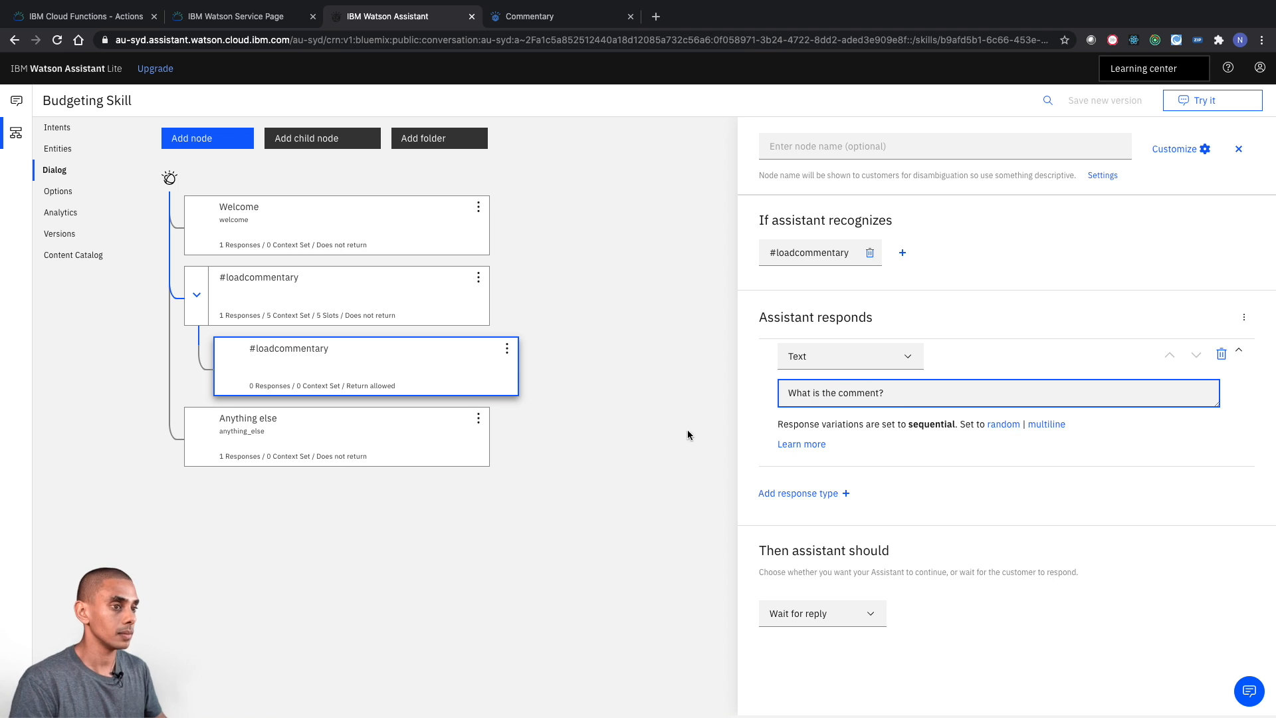
left_click(607, 439)
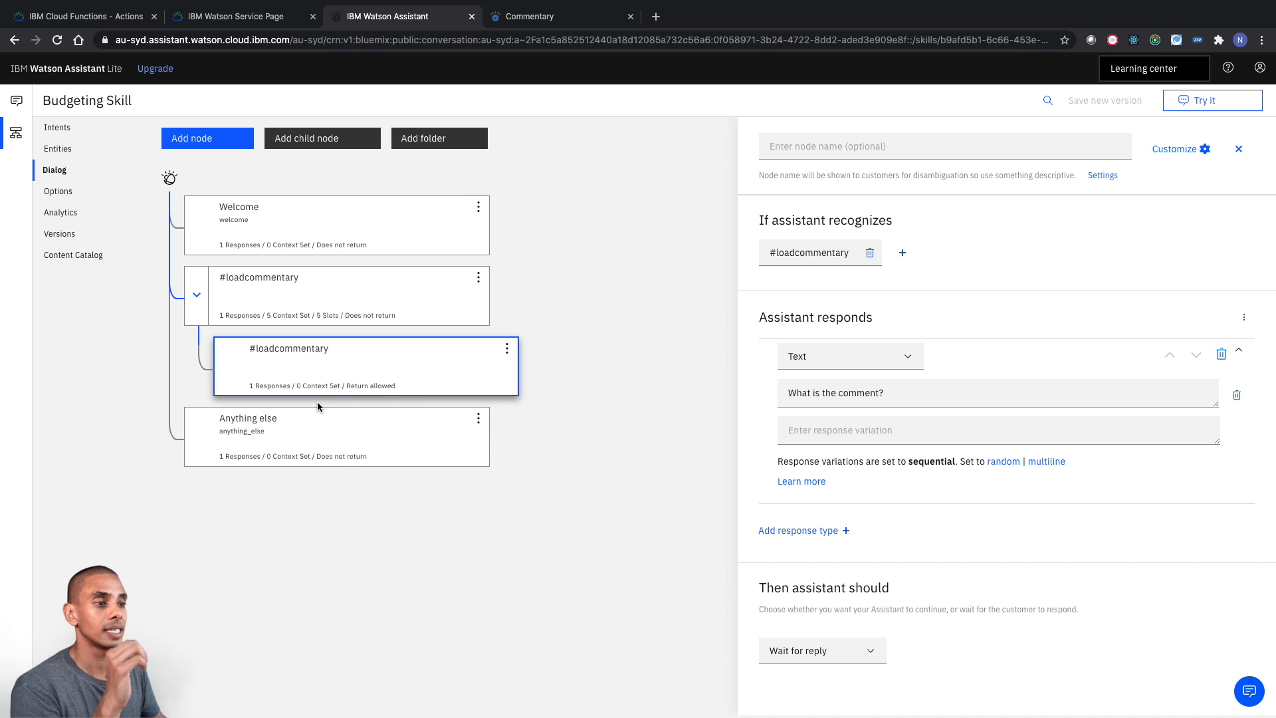
- Delete the parent #loadcommentary node's empty text response and make it jump to the child #loadcommentary node and respond
left_click(366, 277)
scroll(978, 276, "down", 5)
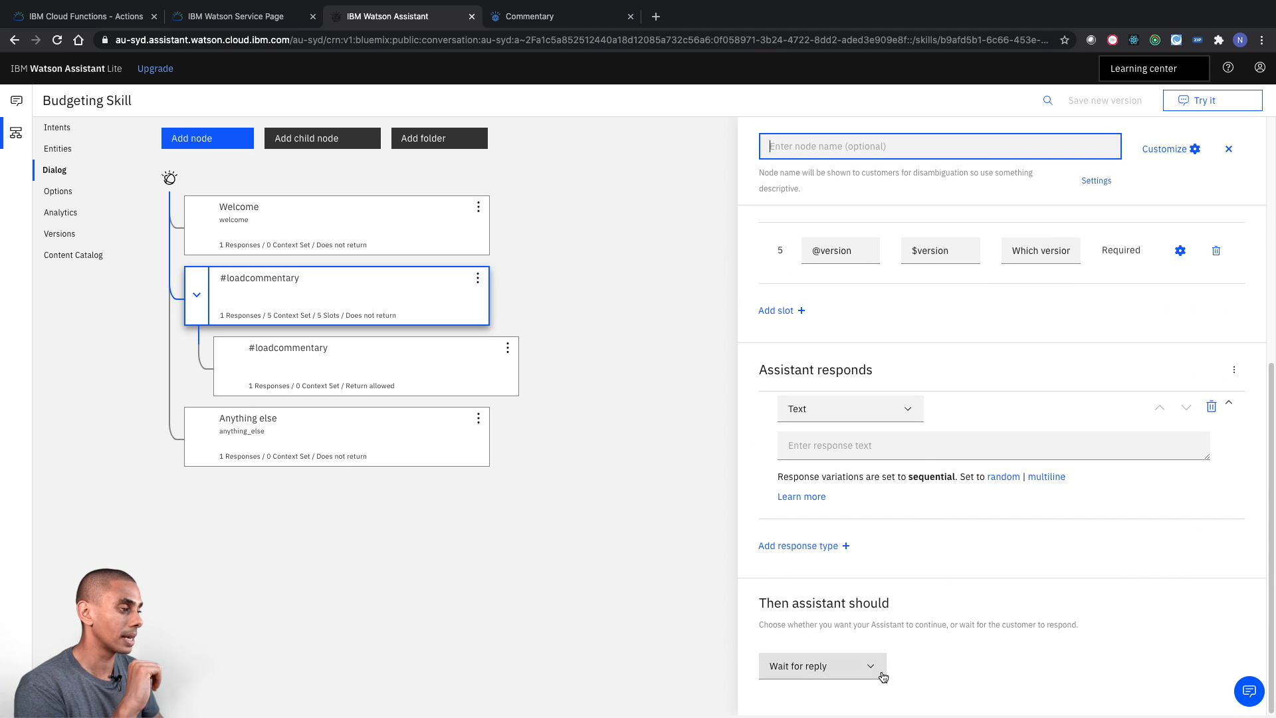
left_click(1212, 407)
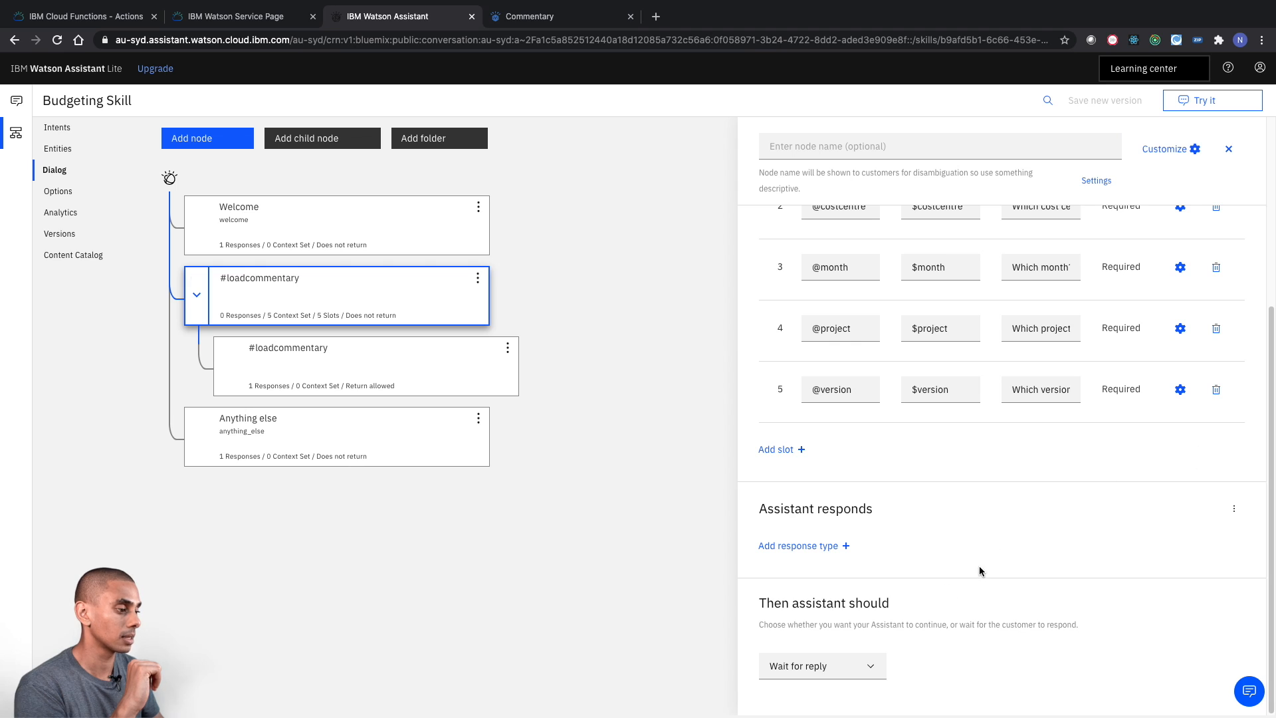
left_click(846, 667)
scroll(845, 667, "down", 1)
left_click(842, 691)
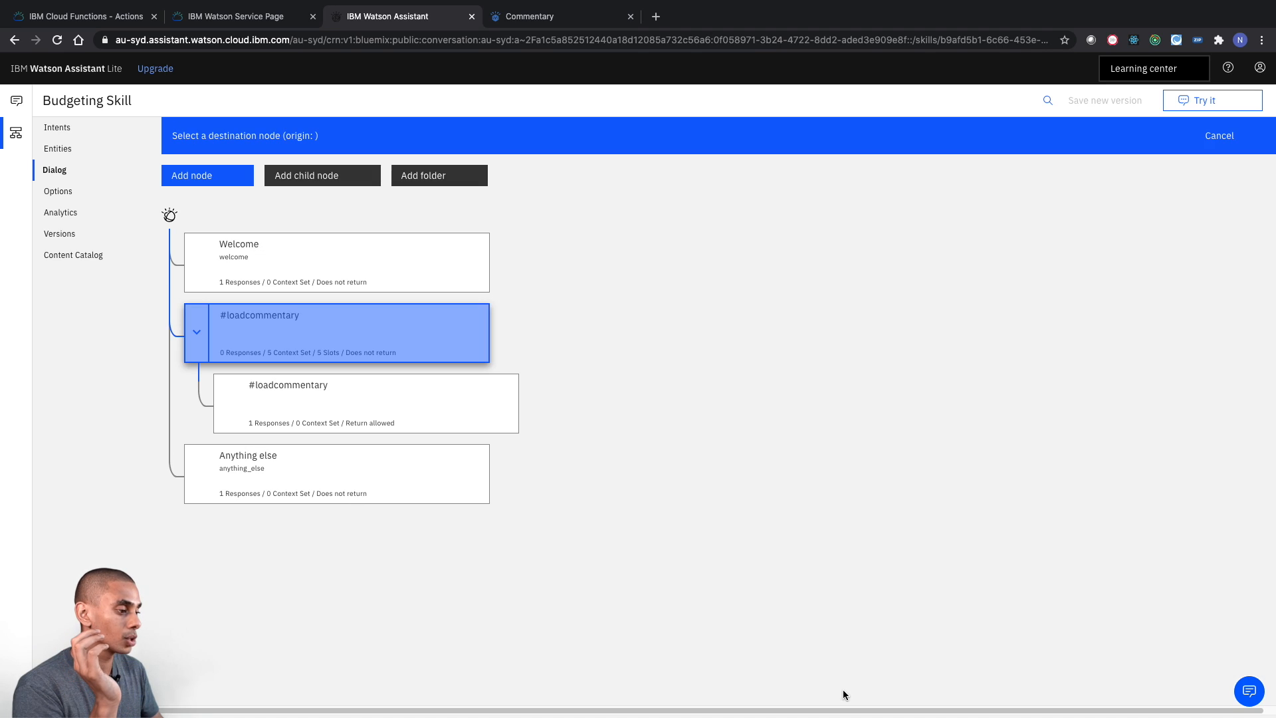
left_click(422, 404)
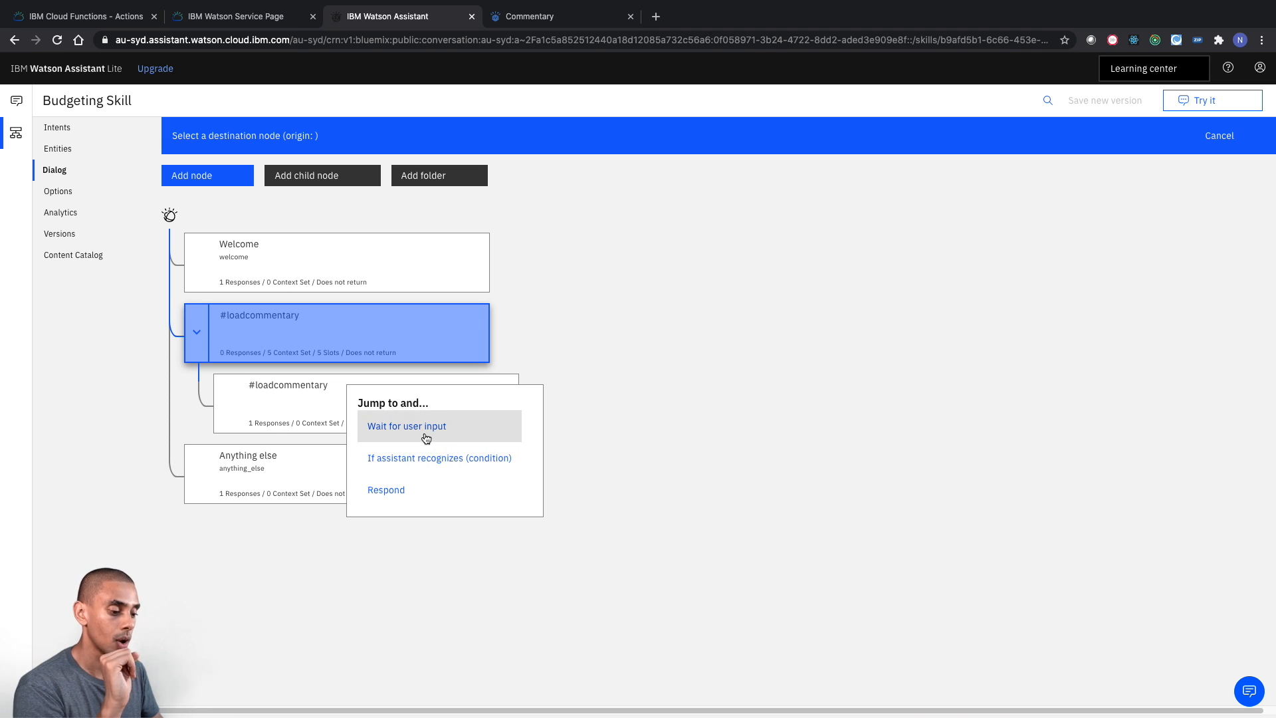
left_click(382, 490)
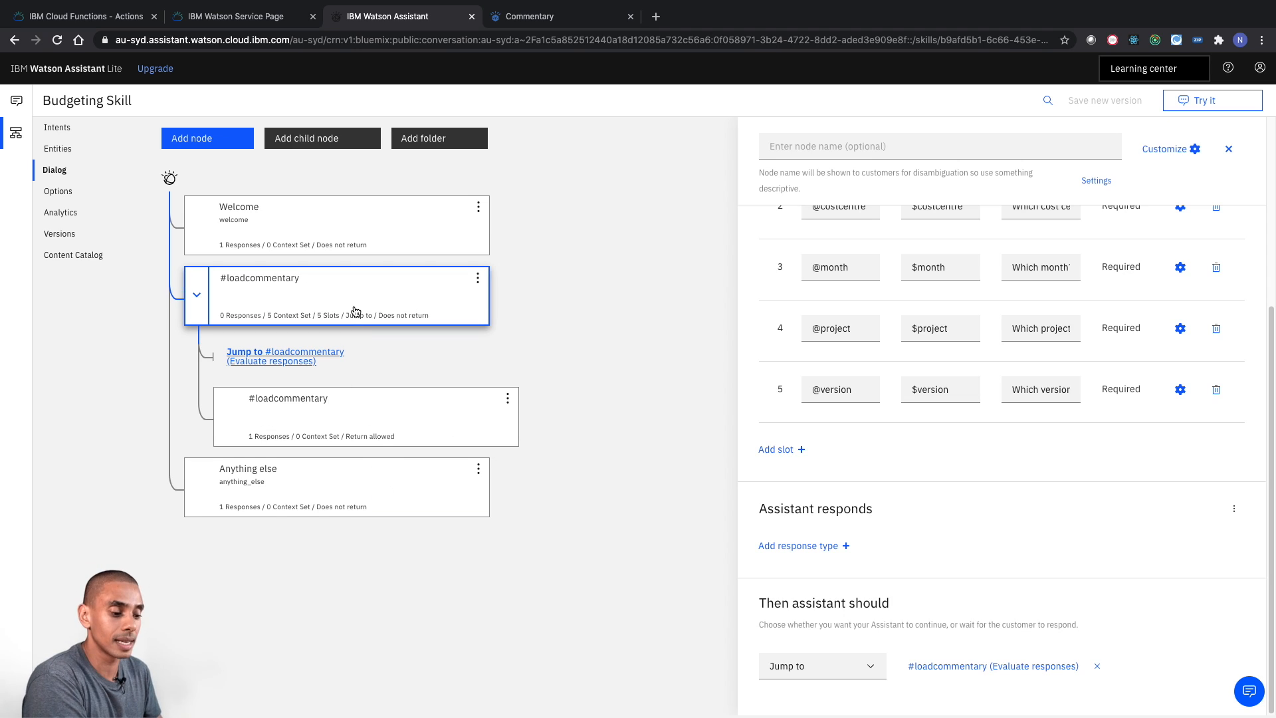
- Reopen the child #loadcommentary node and start a test conversation with the message "load commentary"
left_click(409, 284)
left_click(412, 423)
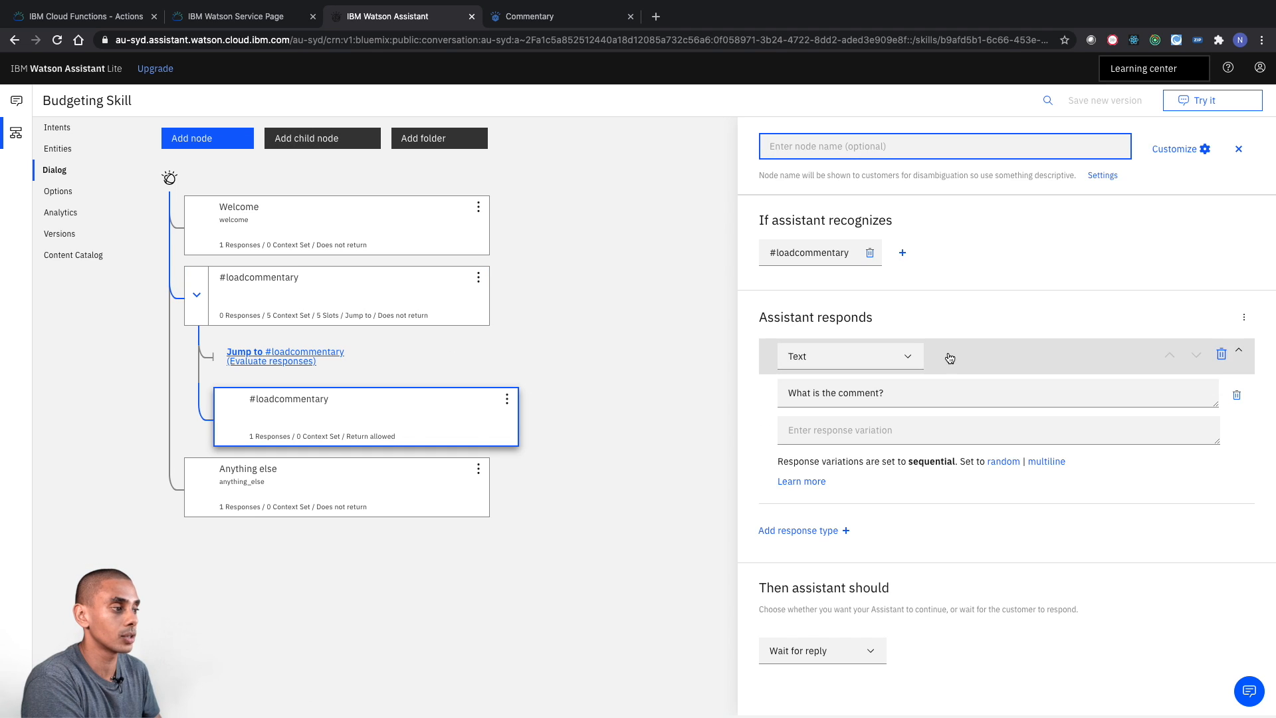
left_click(1214, 107)
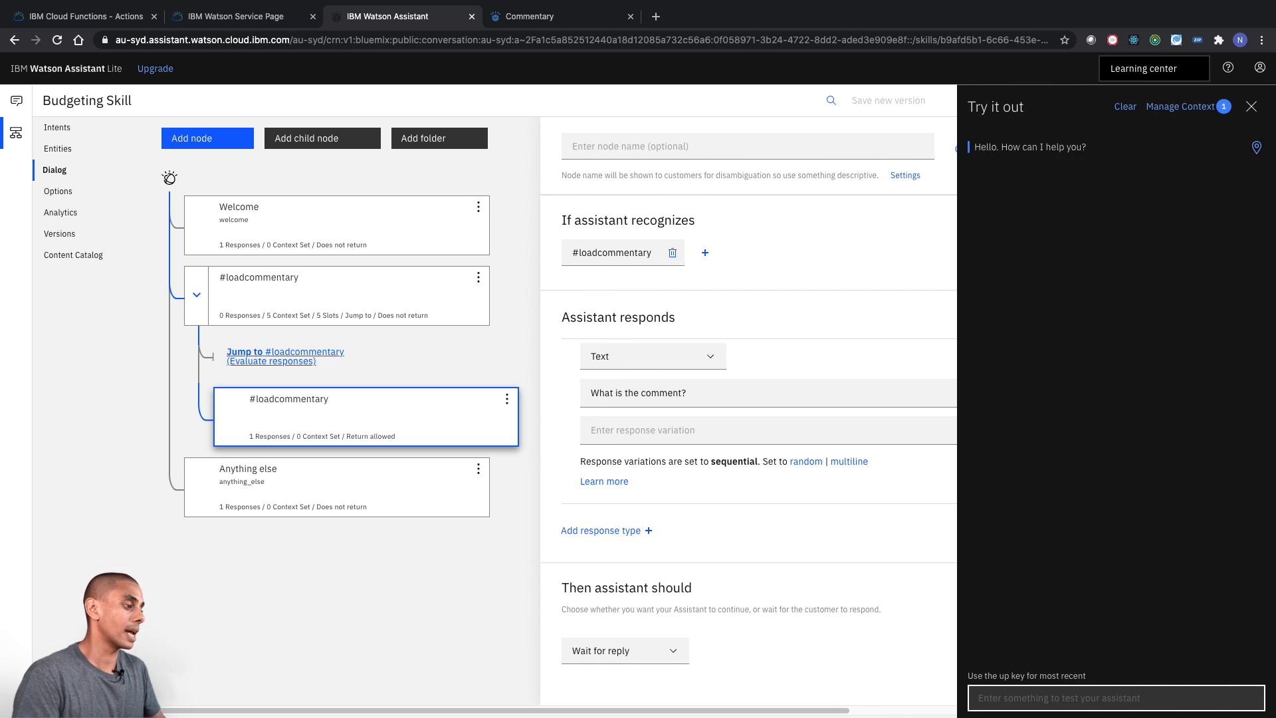
left_click(1092, 691)
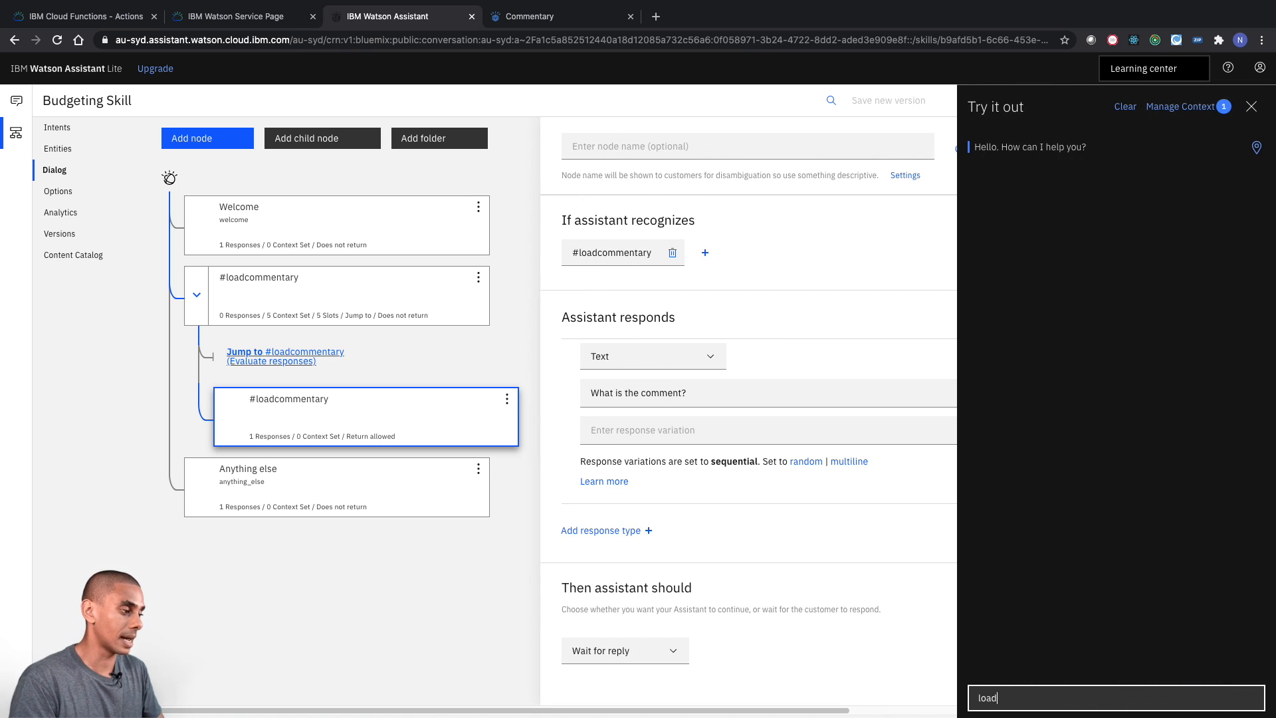
type("load commentary")
key("Return")
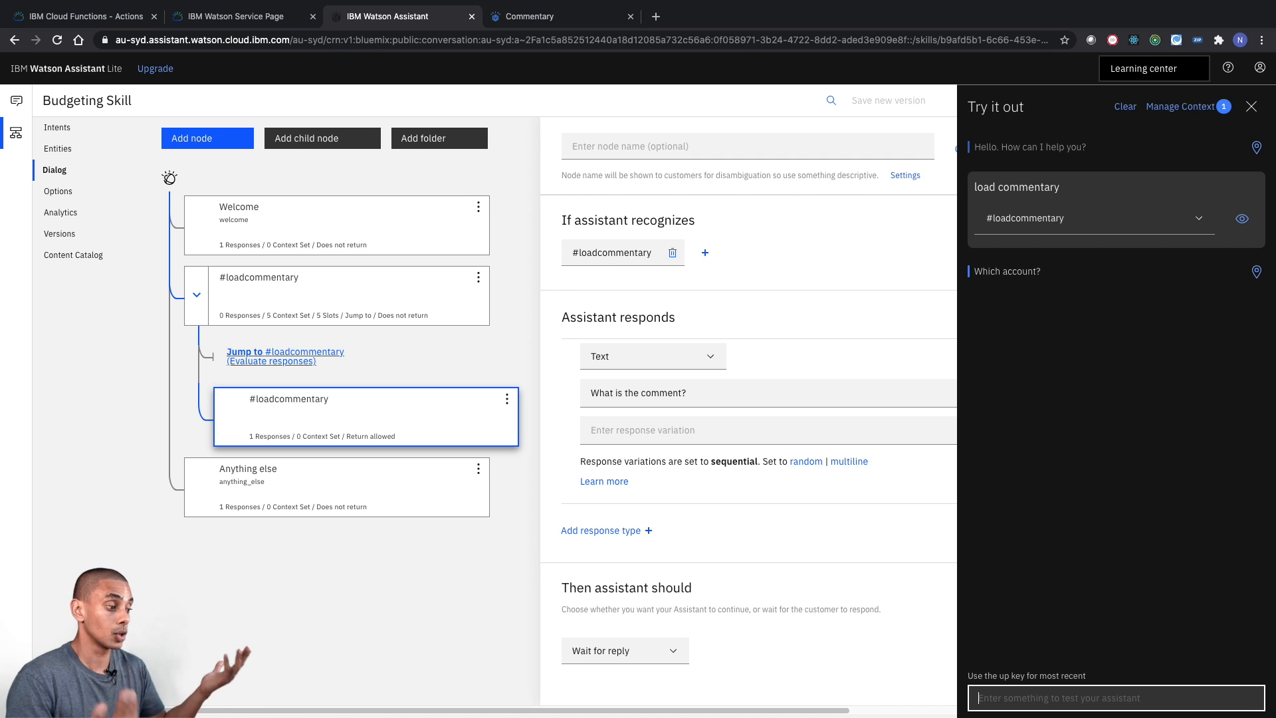
- Answer the test assistant's account question in one message with the account number followed by "C100001 Budget BAU M01-2020"
type("20000001 C100001 B")
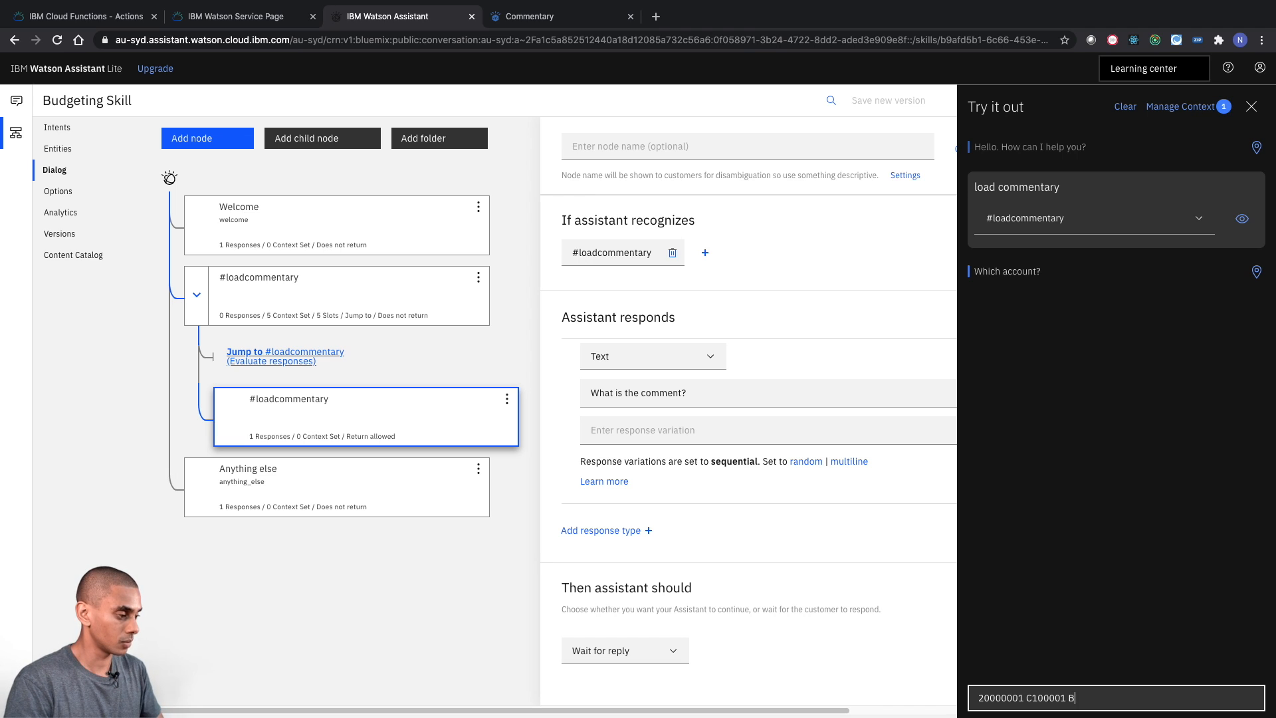
type("udget BAU")
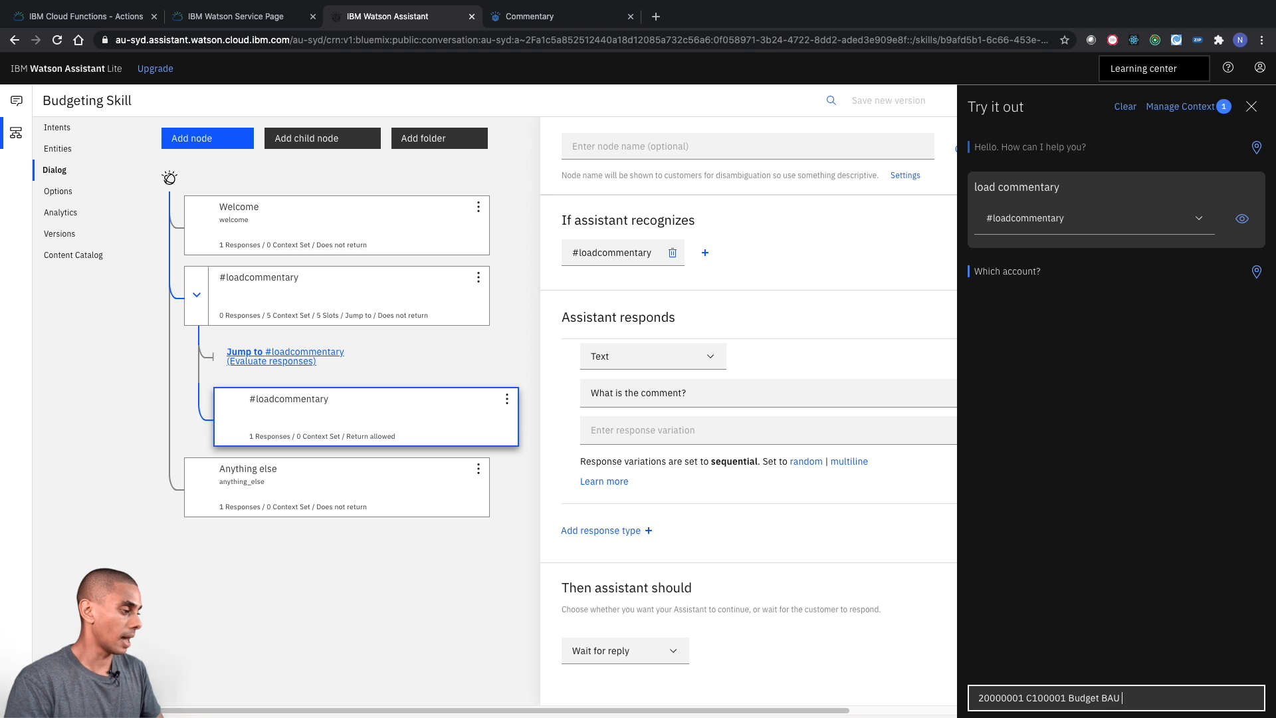
type(" M01-2020")
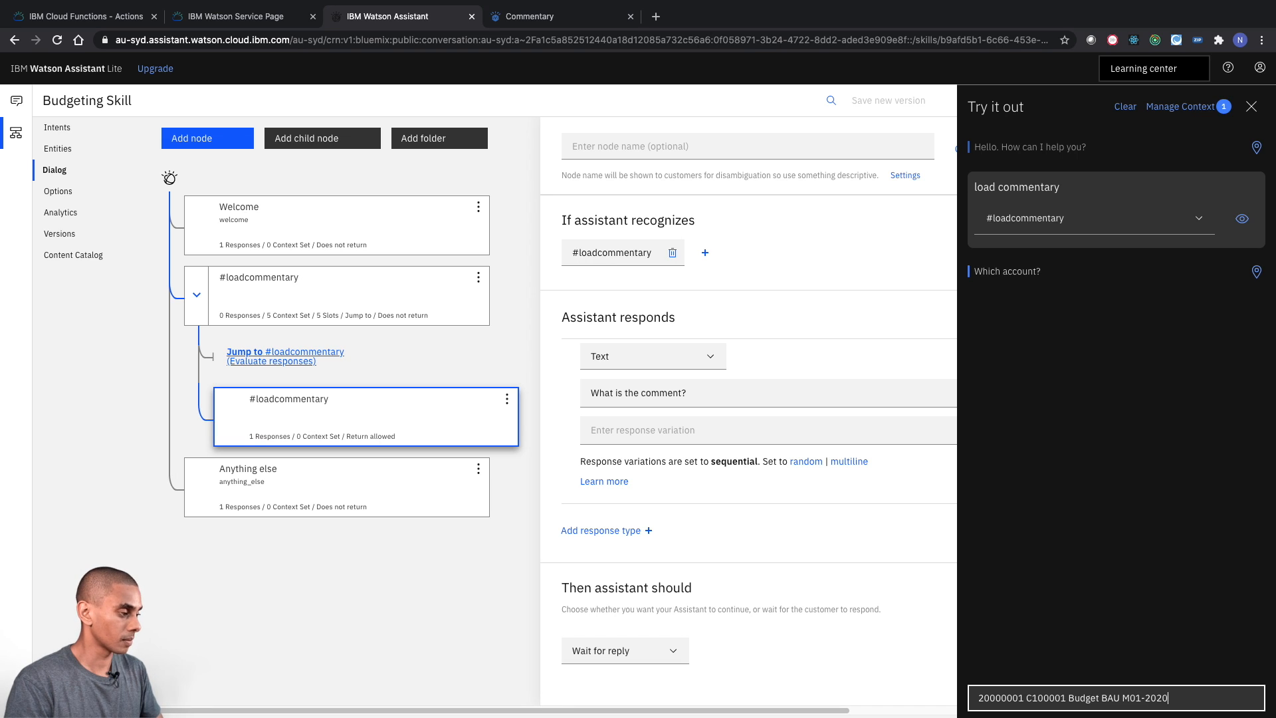
key("Return")
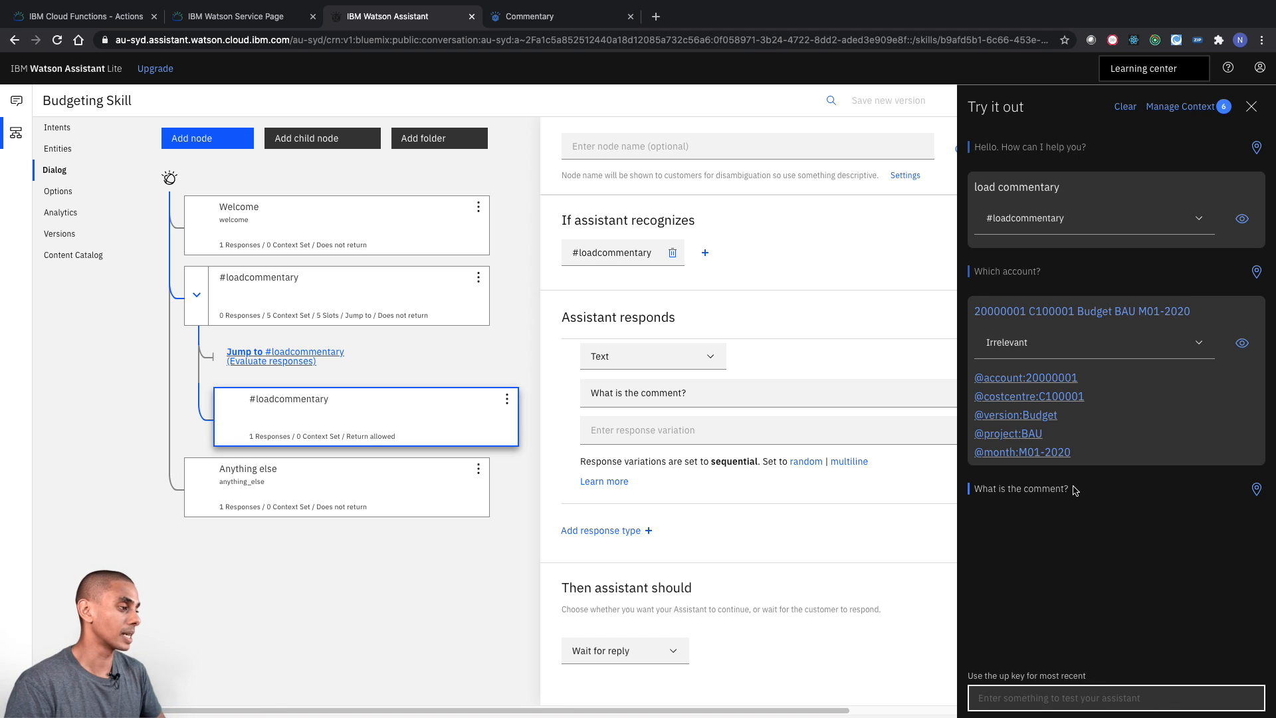
scroll(1100, 470, "right", 5)
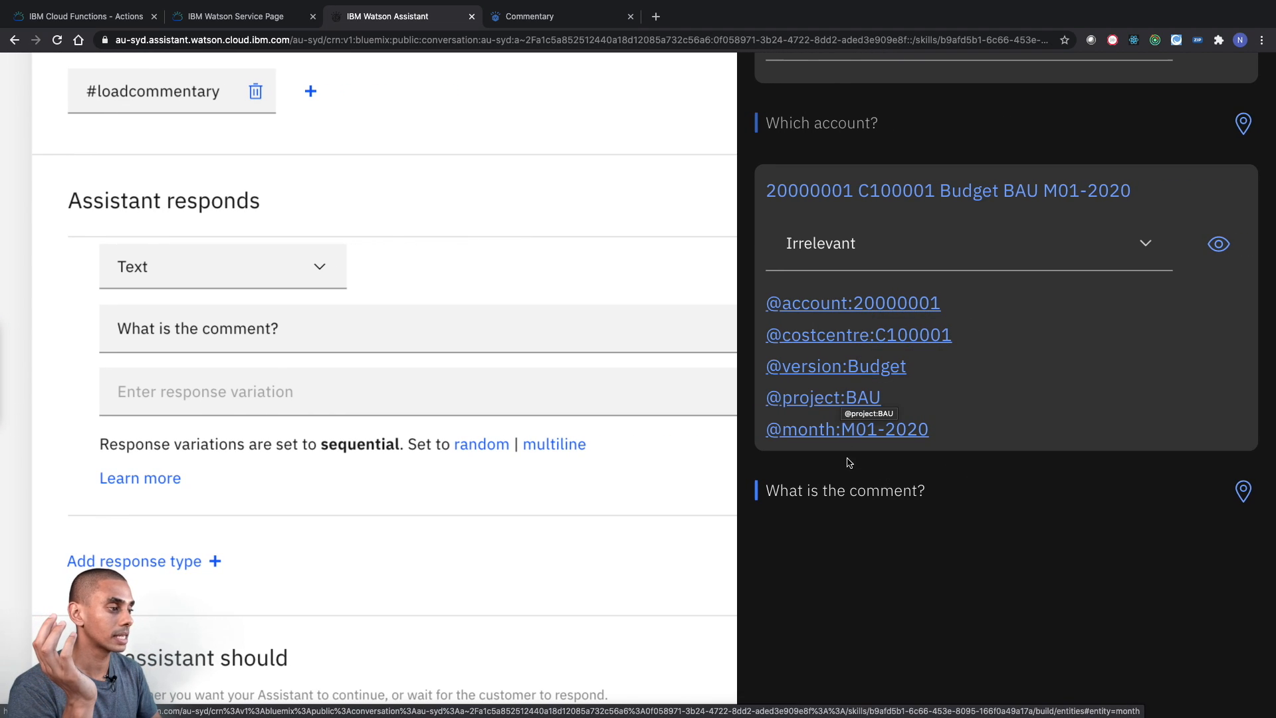
scroll(856, 457, "down", 5)
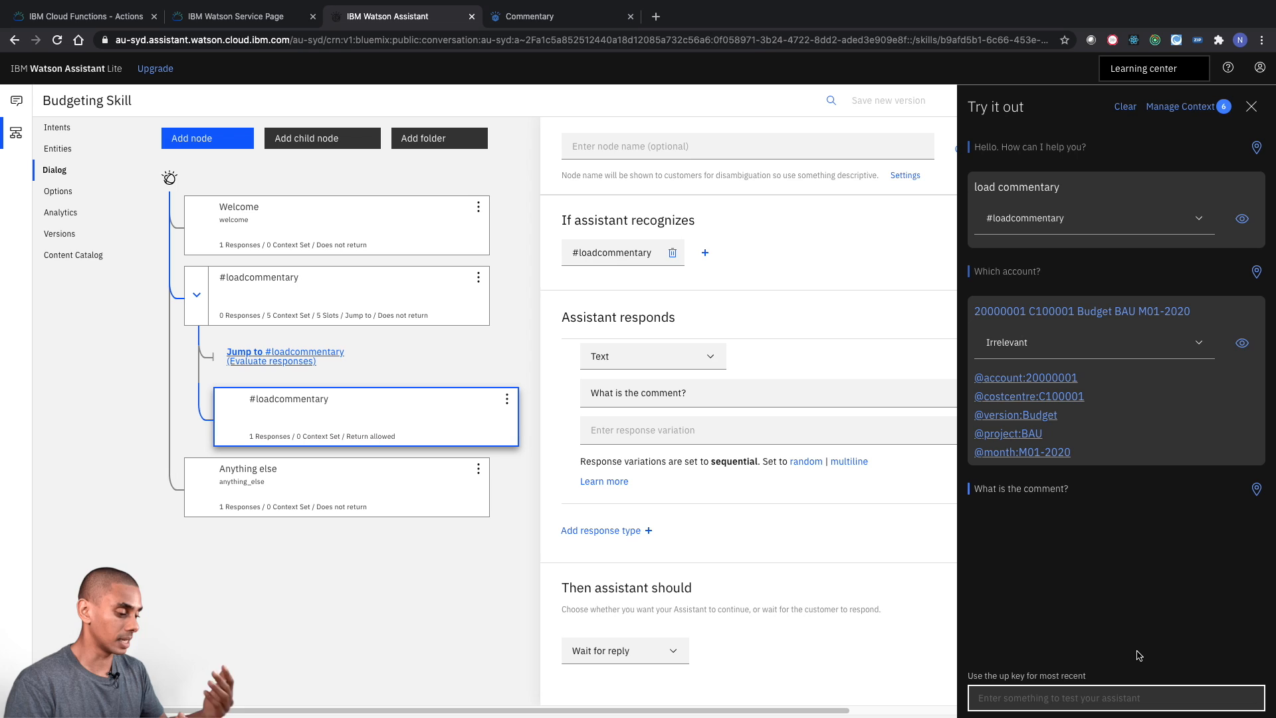
- Answer the test assistant's comment question with "budget is running late" and close the test conversation
type("budget is running late")
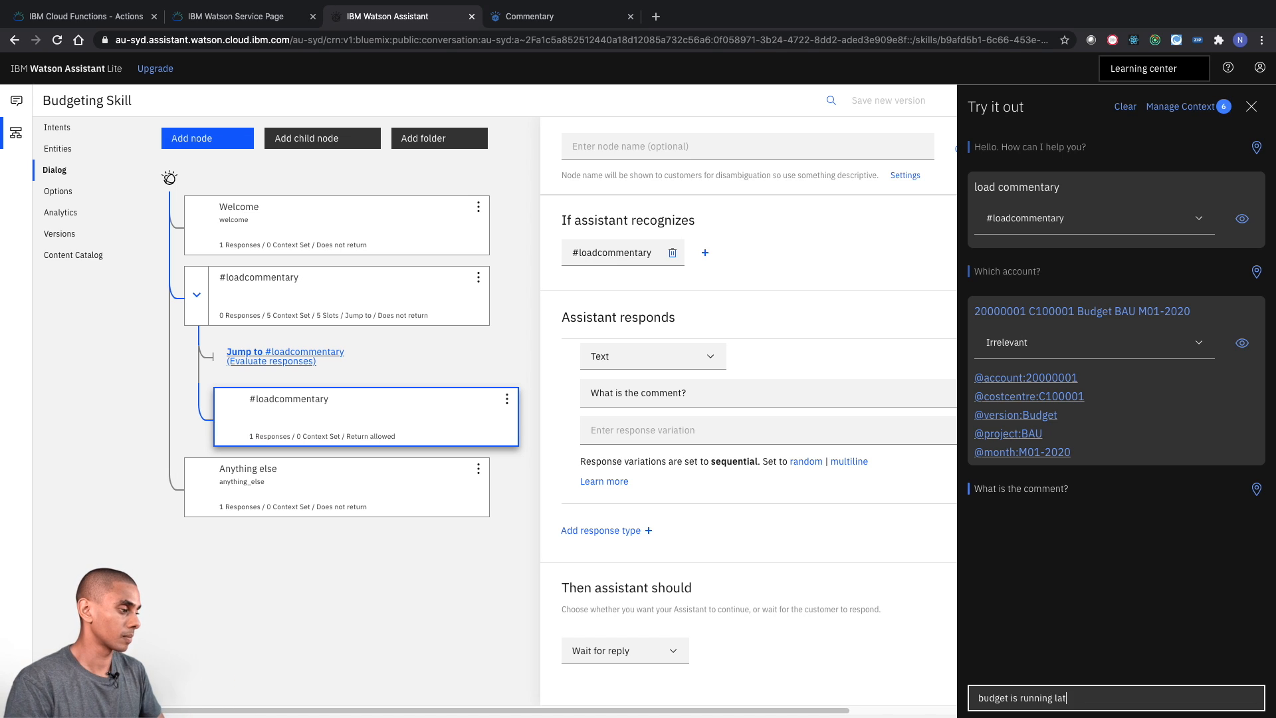
key("Return")
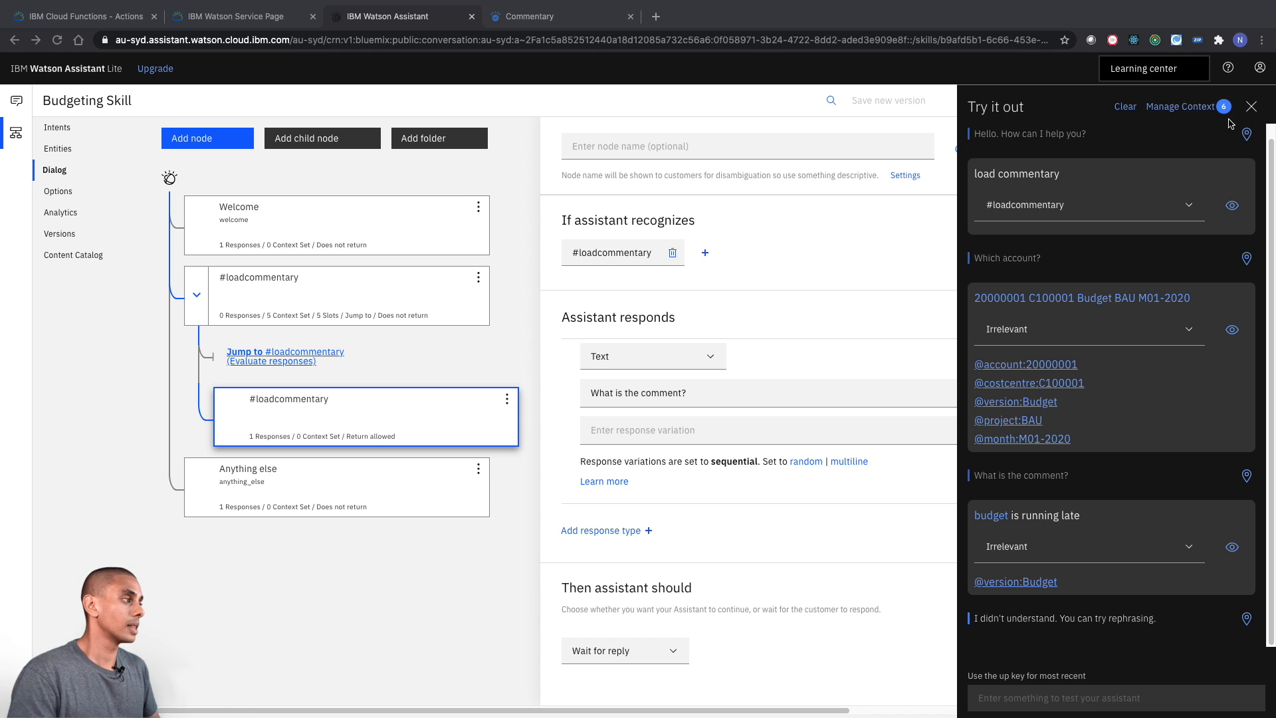
left_click(1254, 111)
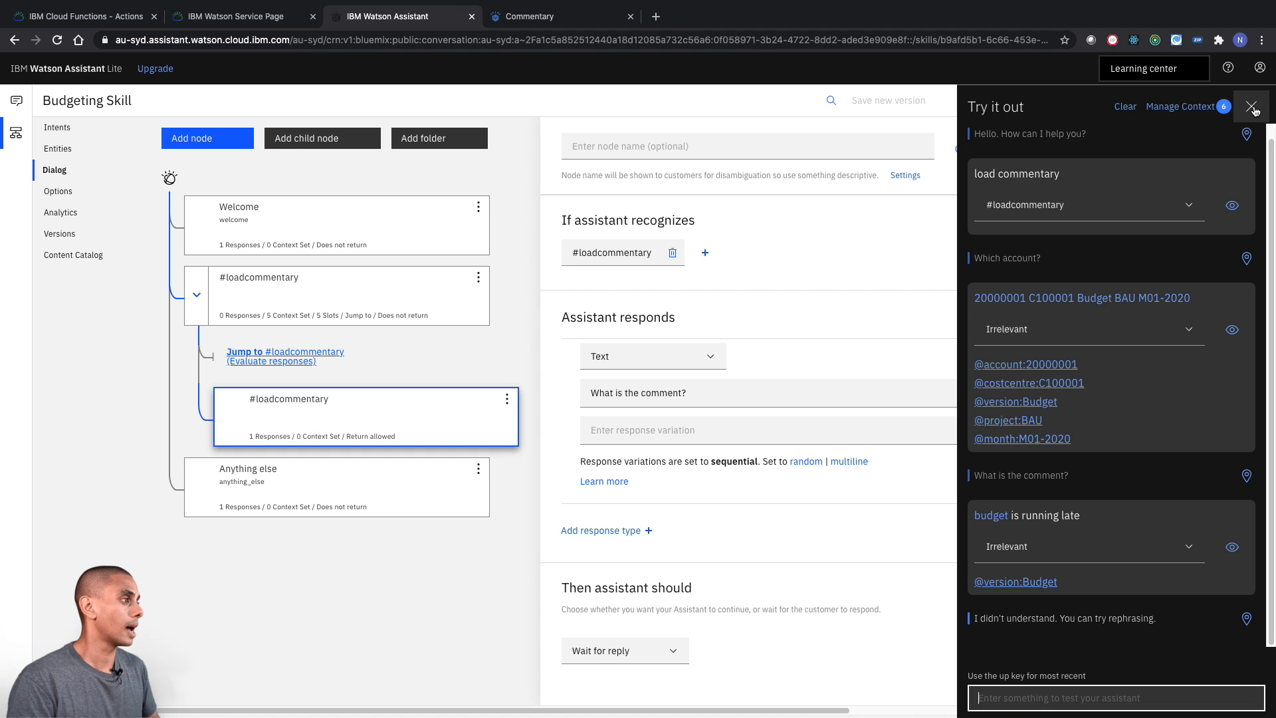
left_click(1253, 110)
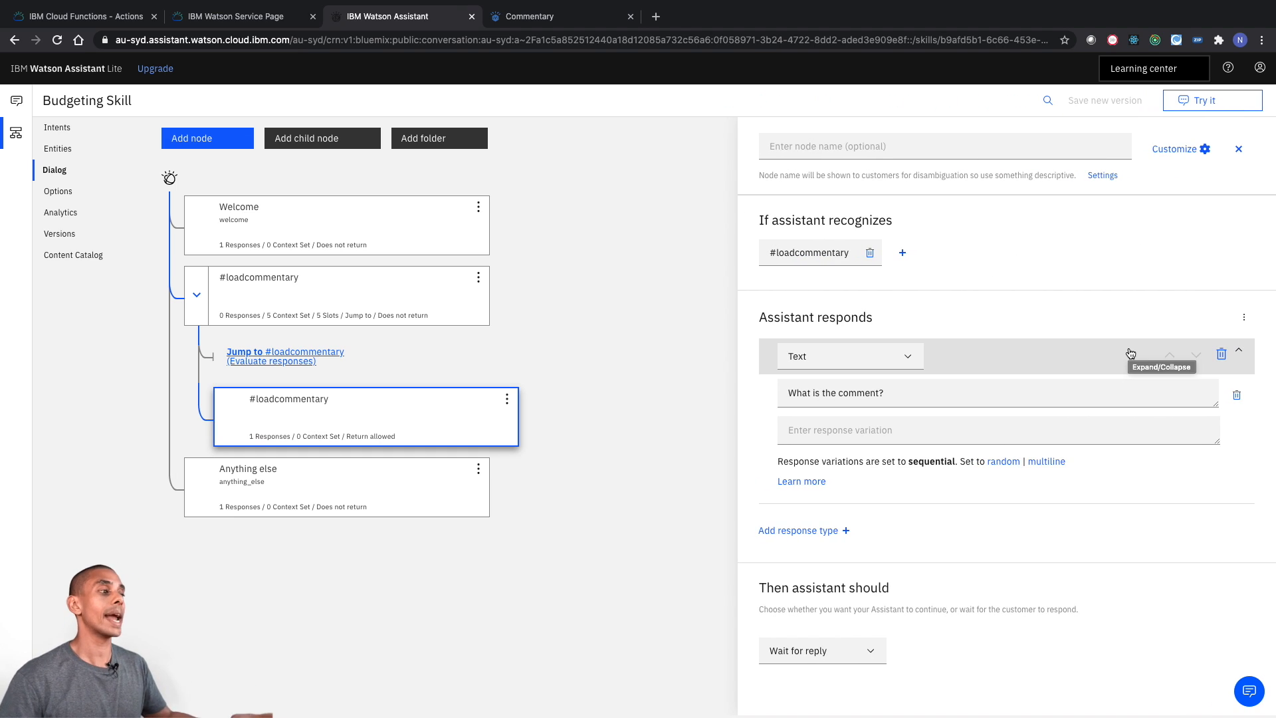
- Add a context variable named intent with the value "commentary" to the child #loadcommentary node
left_click(1244, 318)
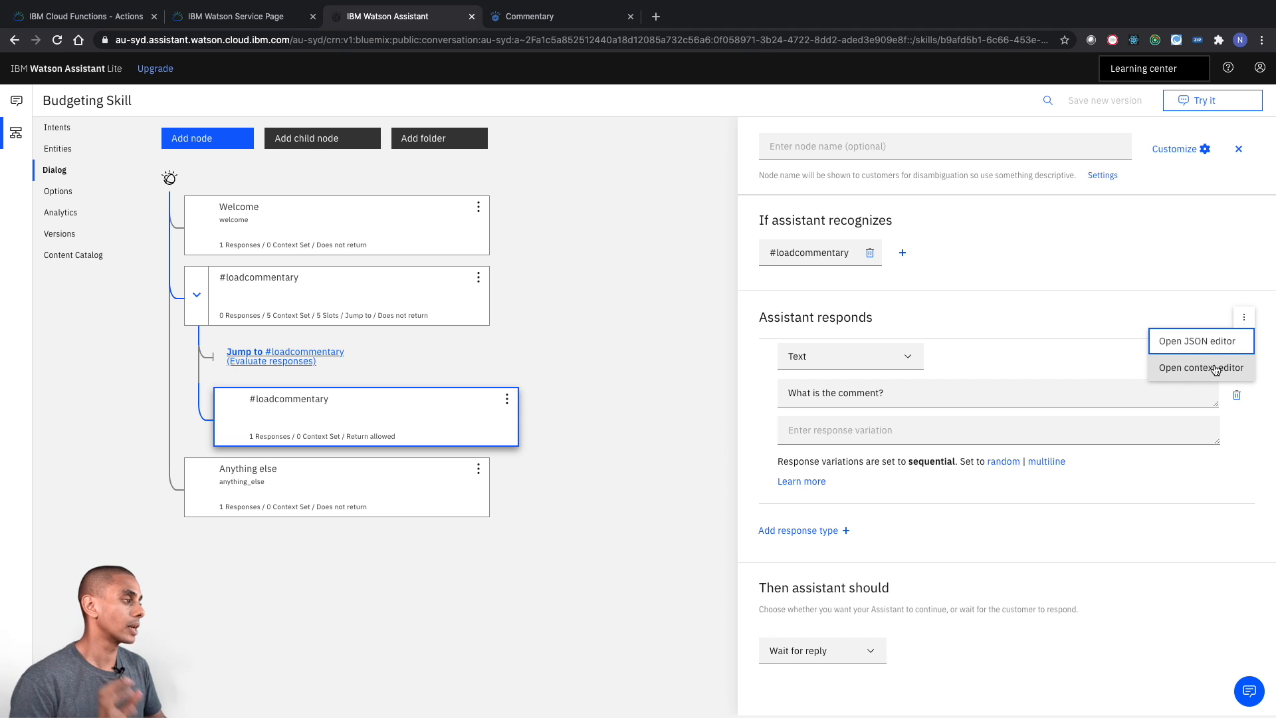
left_click(1245, 318)
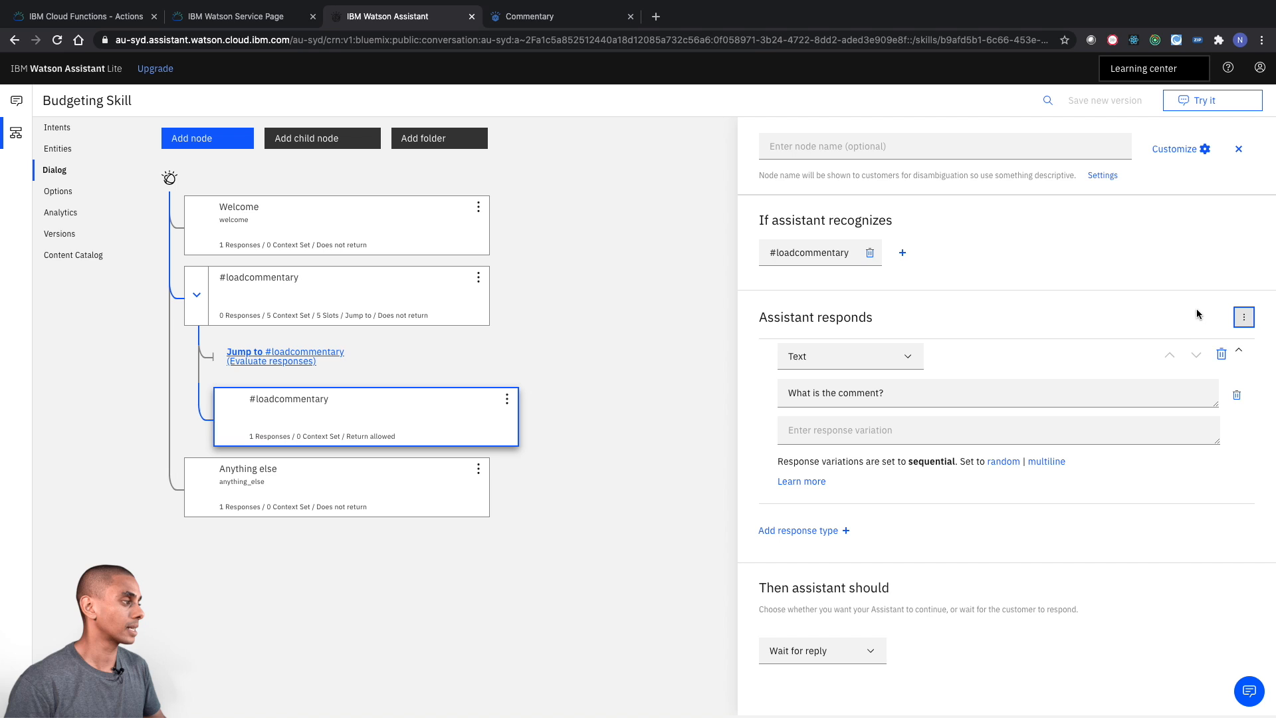
left_click(1244, 317)
left_click(1184, 367)
left_click(835, 401)
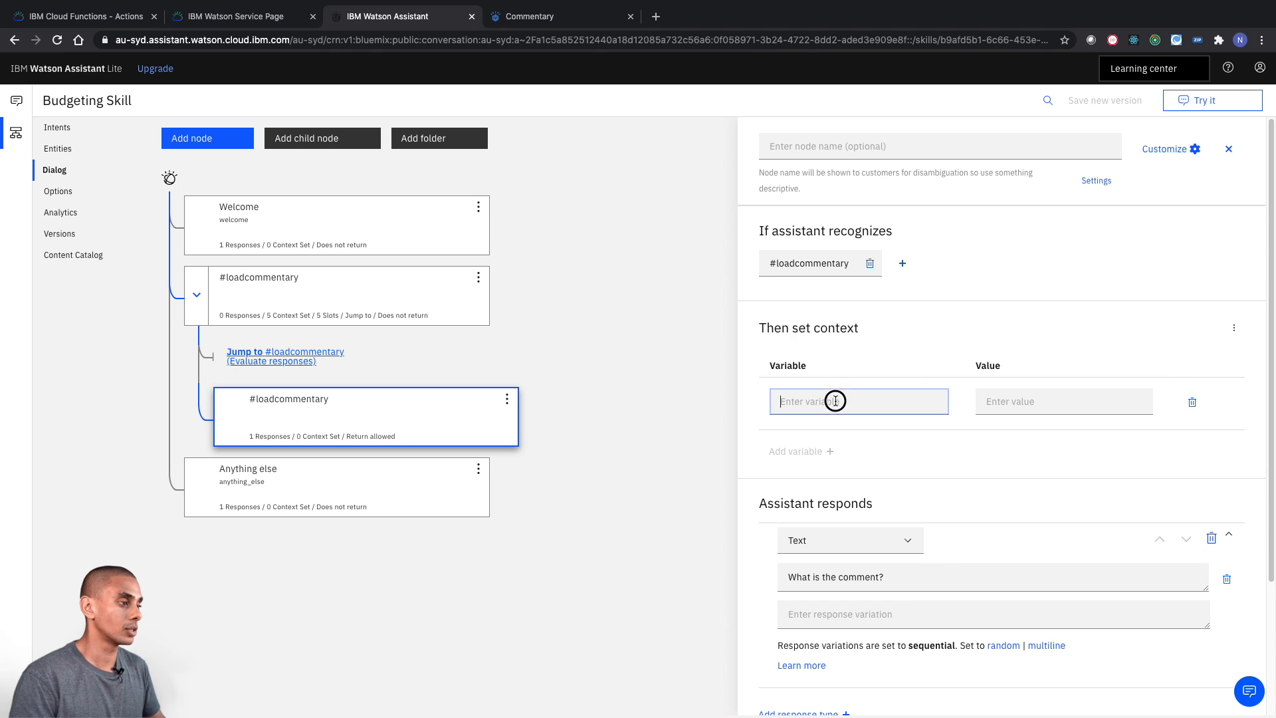
type("intent")
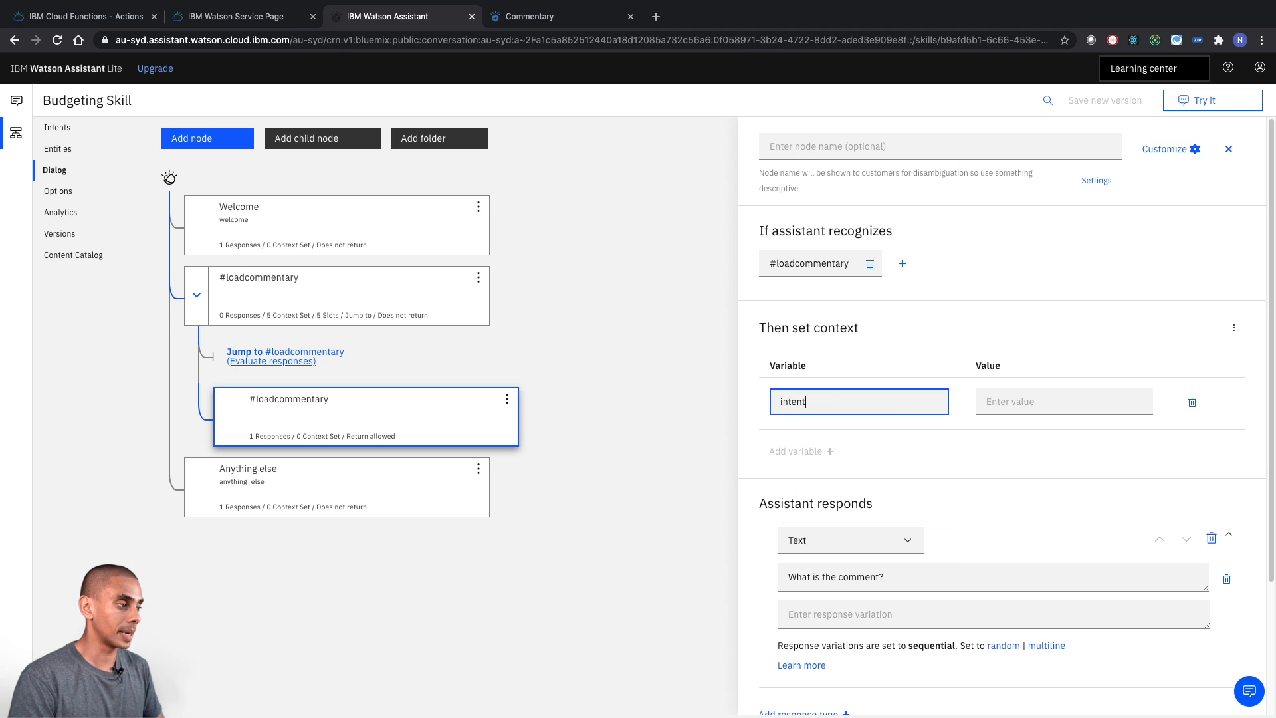
key("Tab")
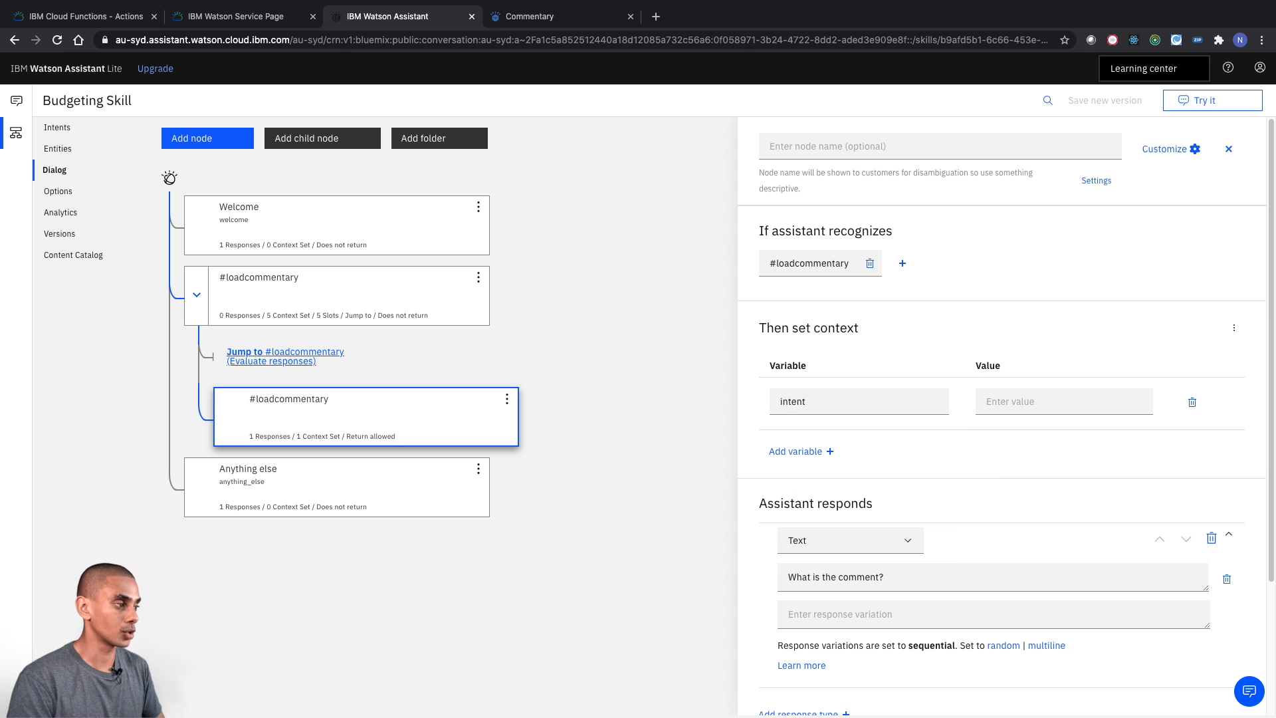
left_click(1005, 400)
type("\"commentary")
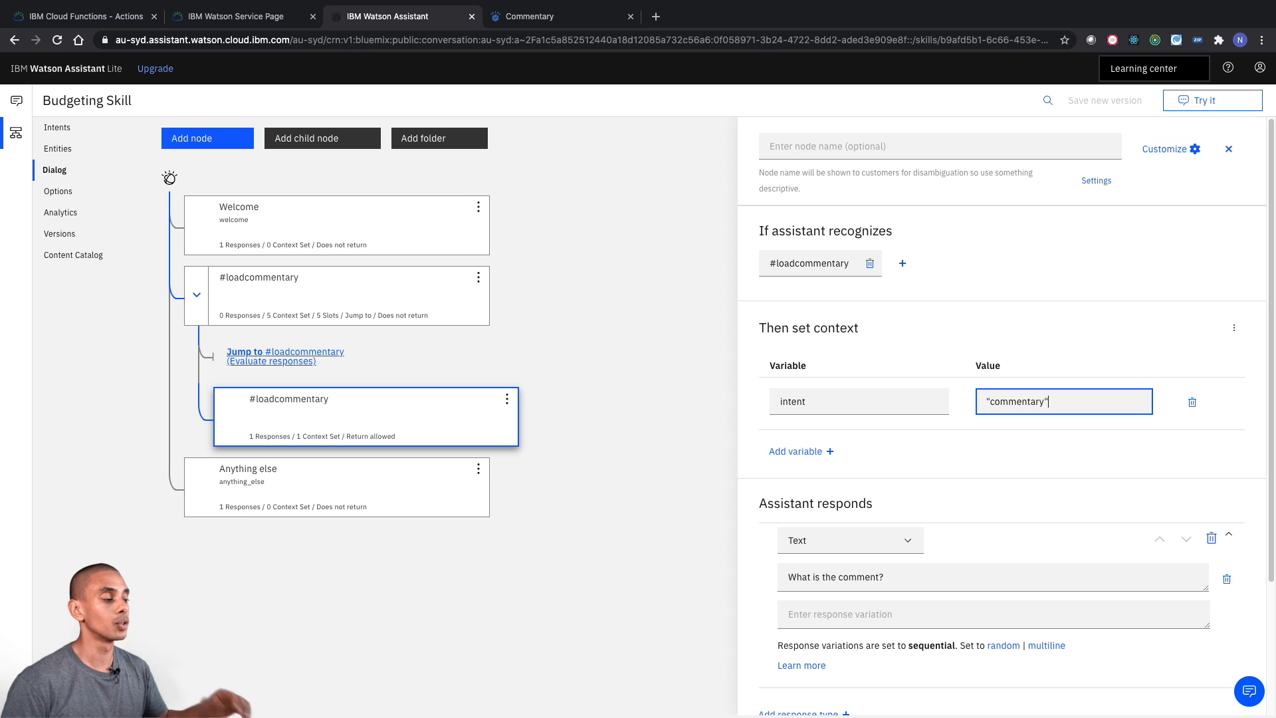
left_click(547, 433)
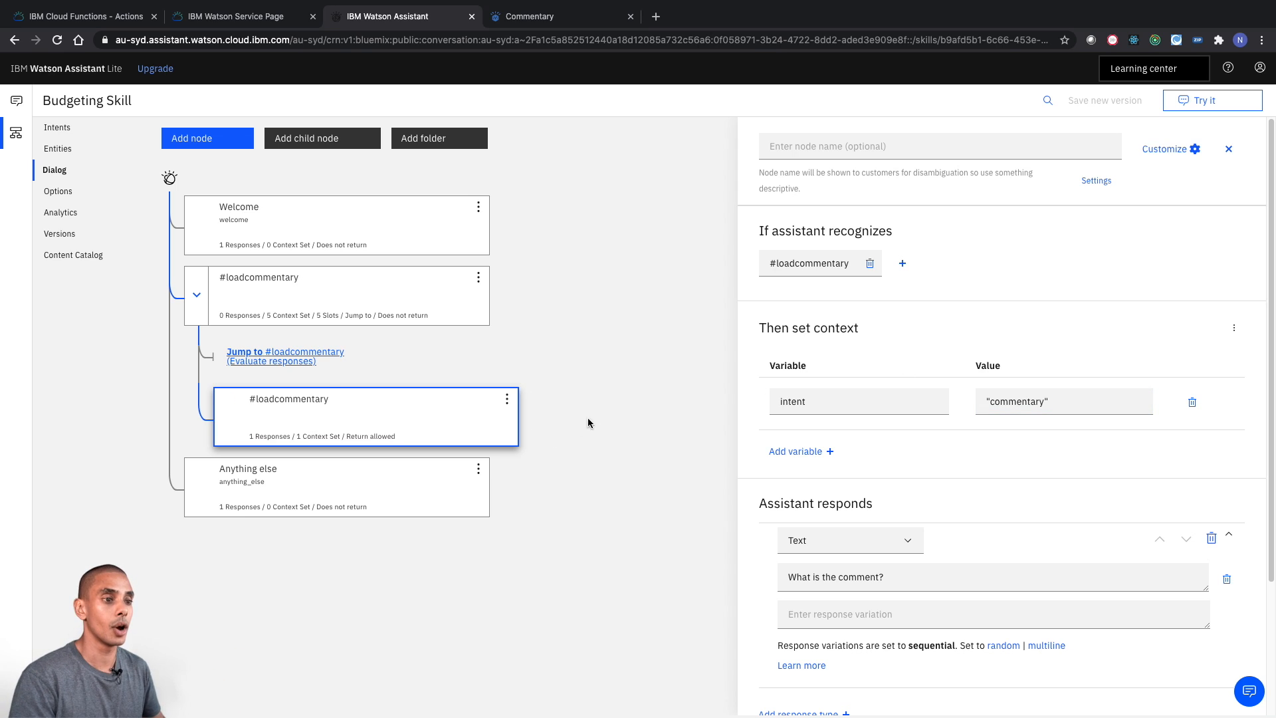
- Add a child node beneath the child #loadcommentary node with the condition $intent=='commentary'
left_click(339, 140)
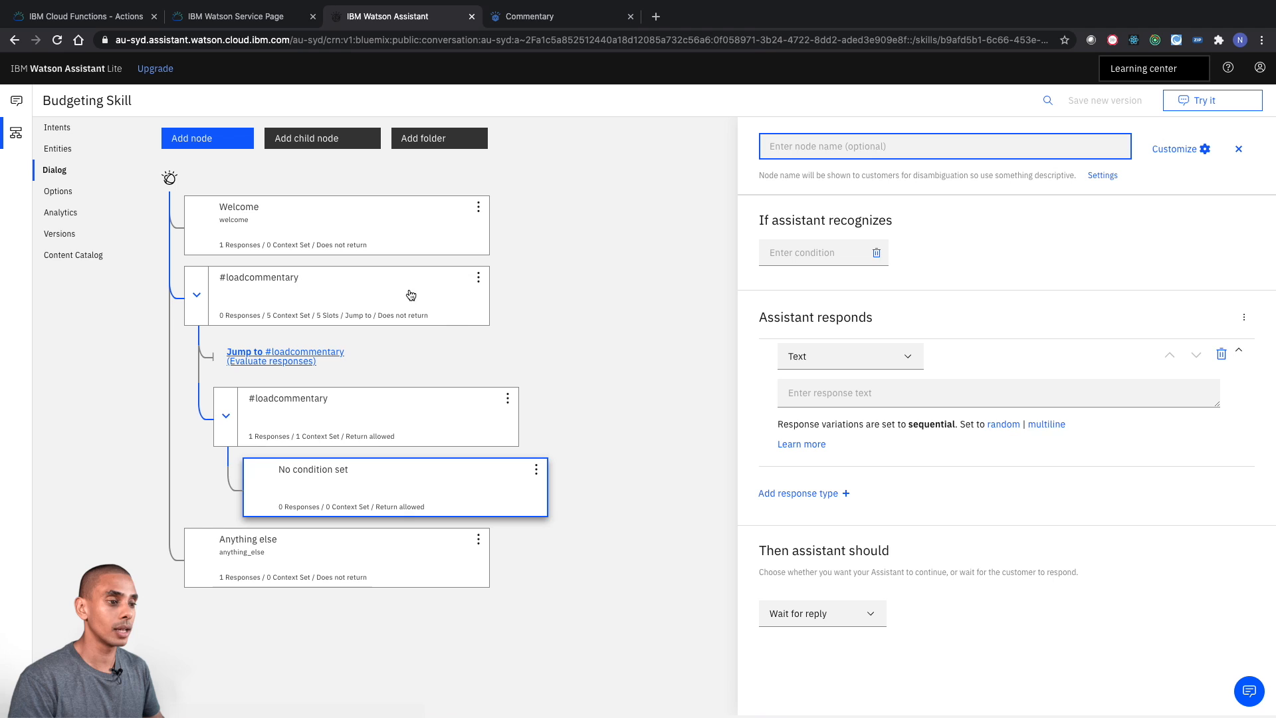
left_click(784, 254)
type("$")
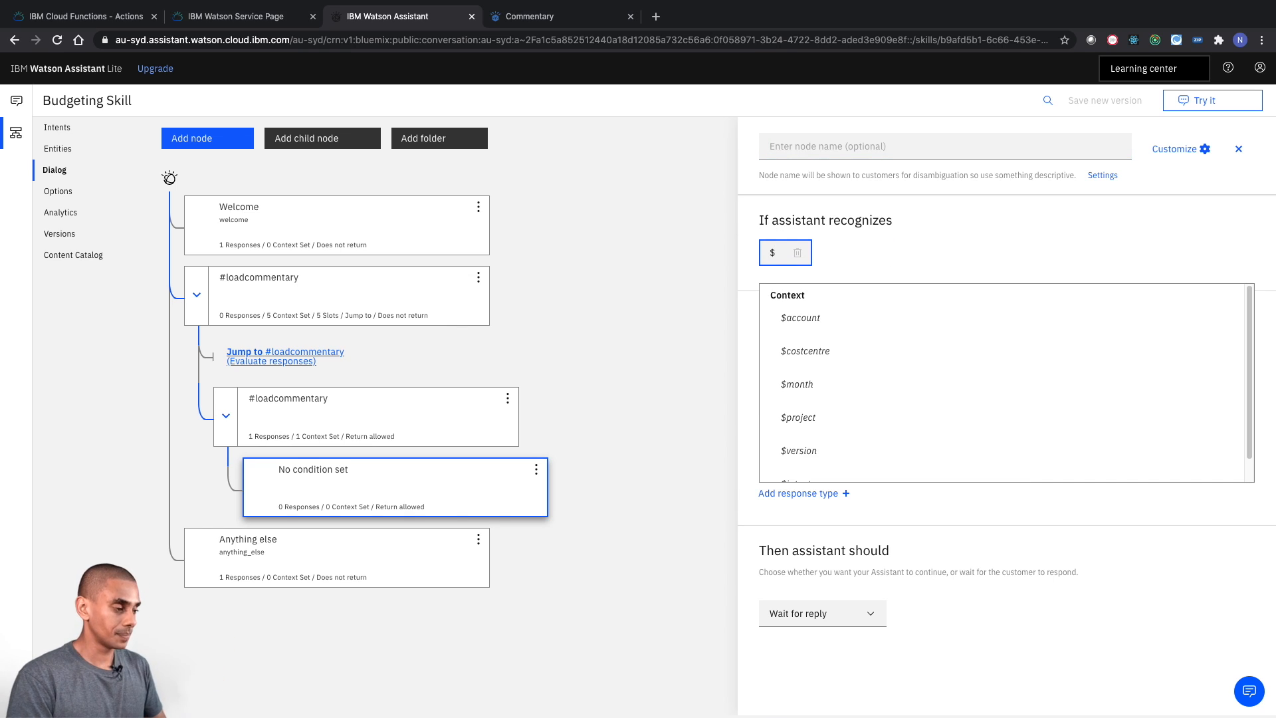
type("intent=='co")
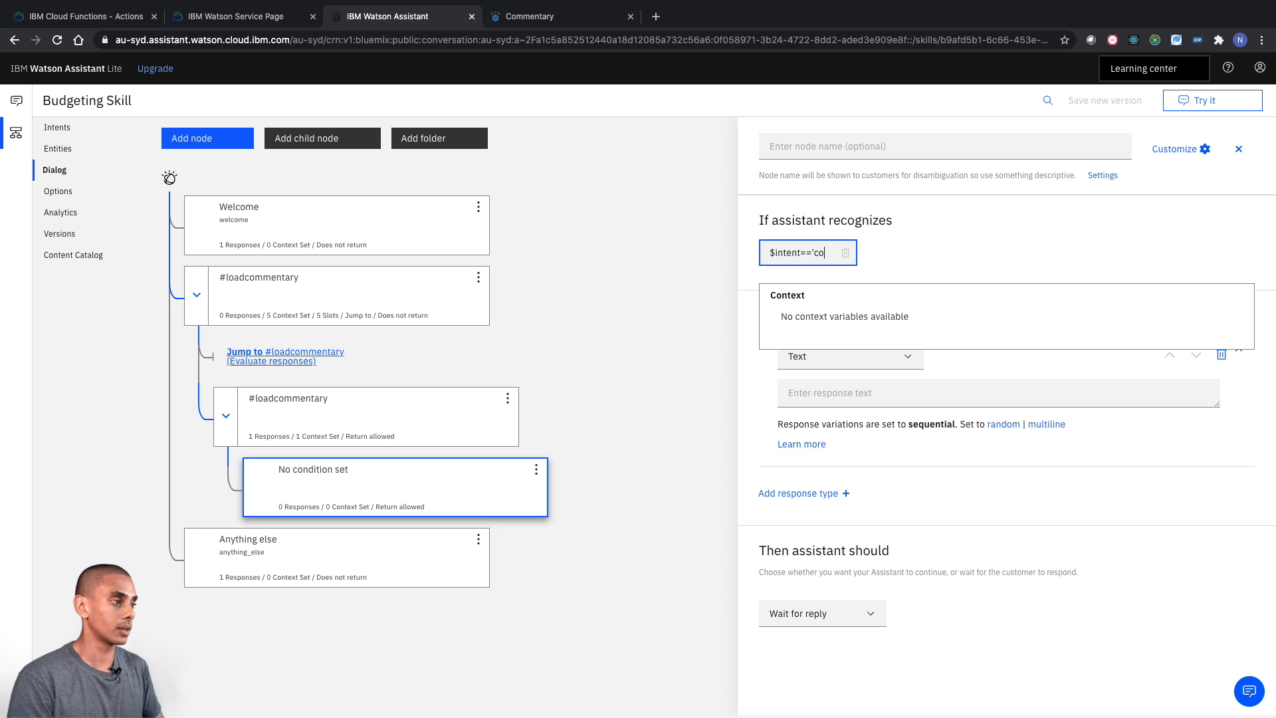
type("mmentary'")
left_click(966, 213)
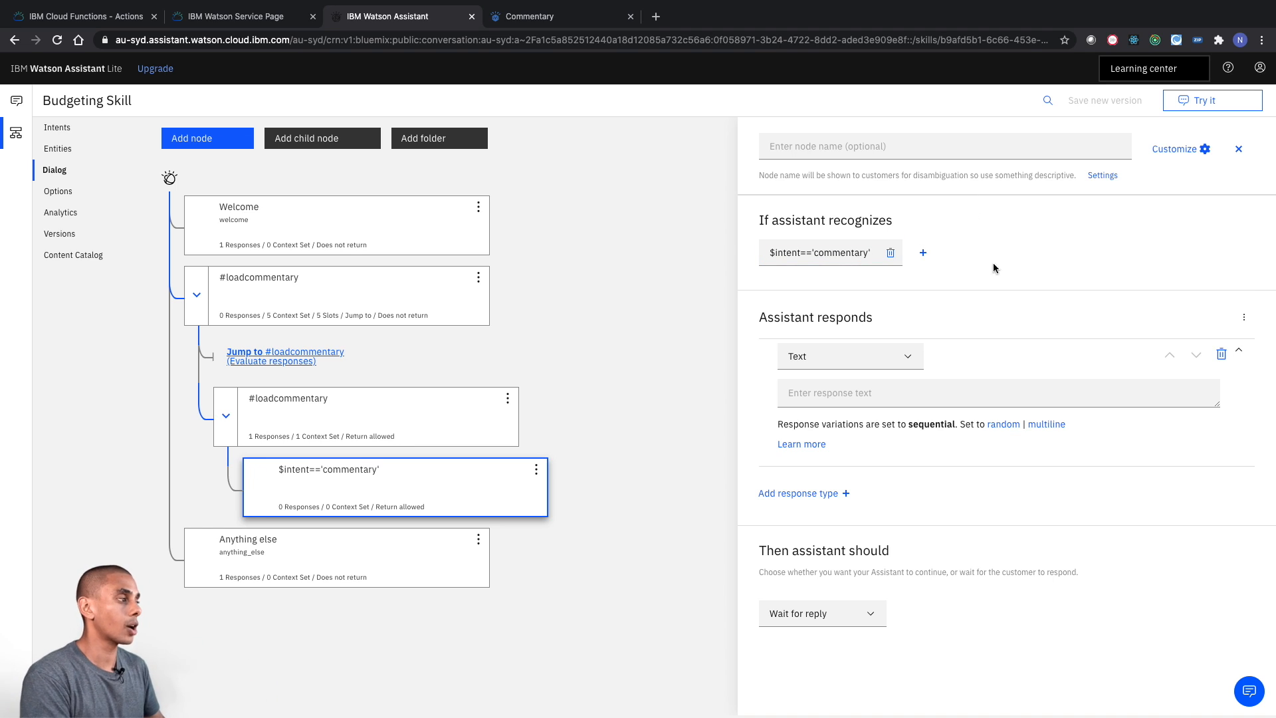
- Add a context variable named comment with the value "<? input.text ?>" to the $intent=='commentary' node
left_click(1244, 316)
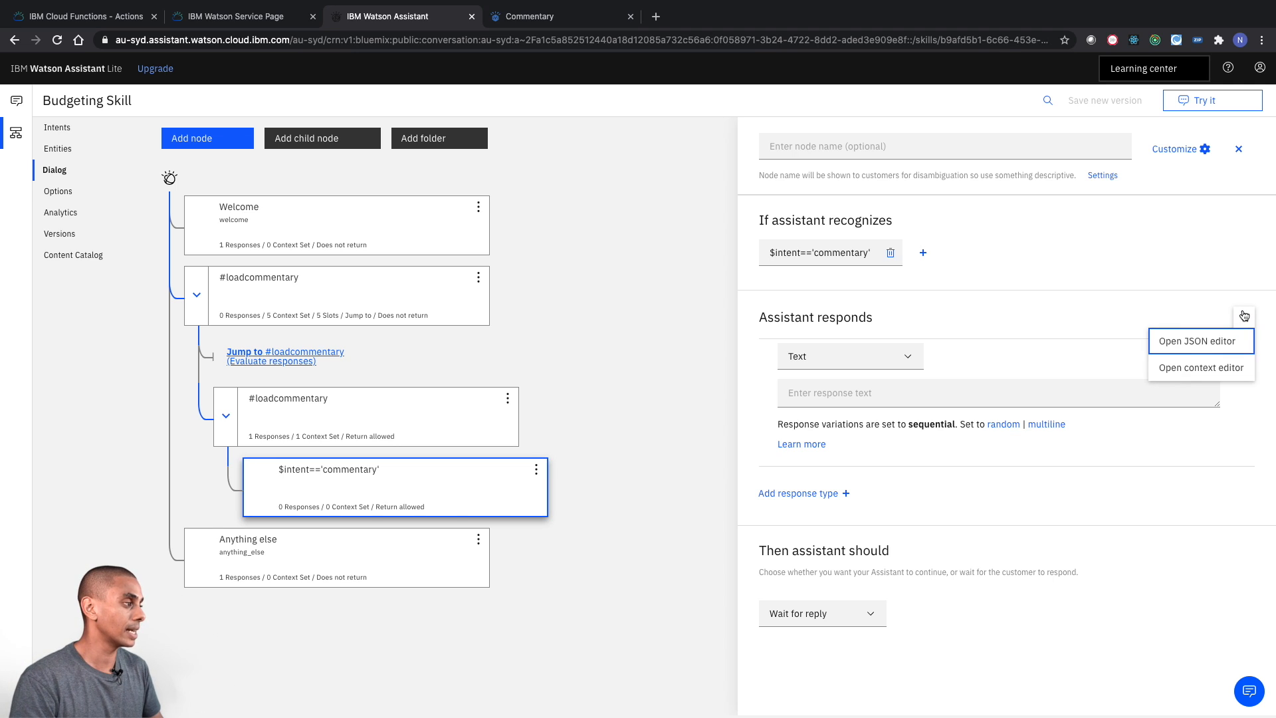
left_click(1183, 368)
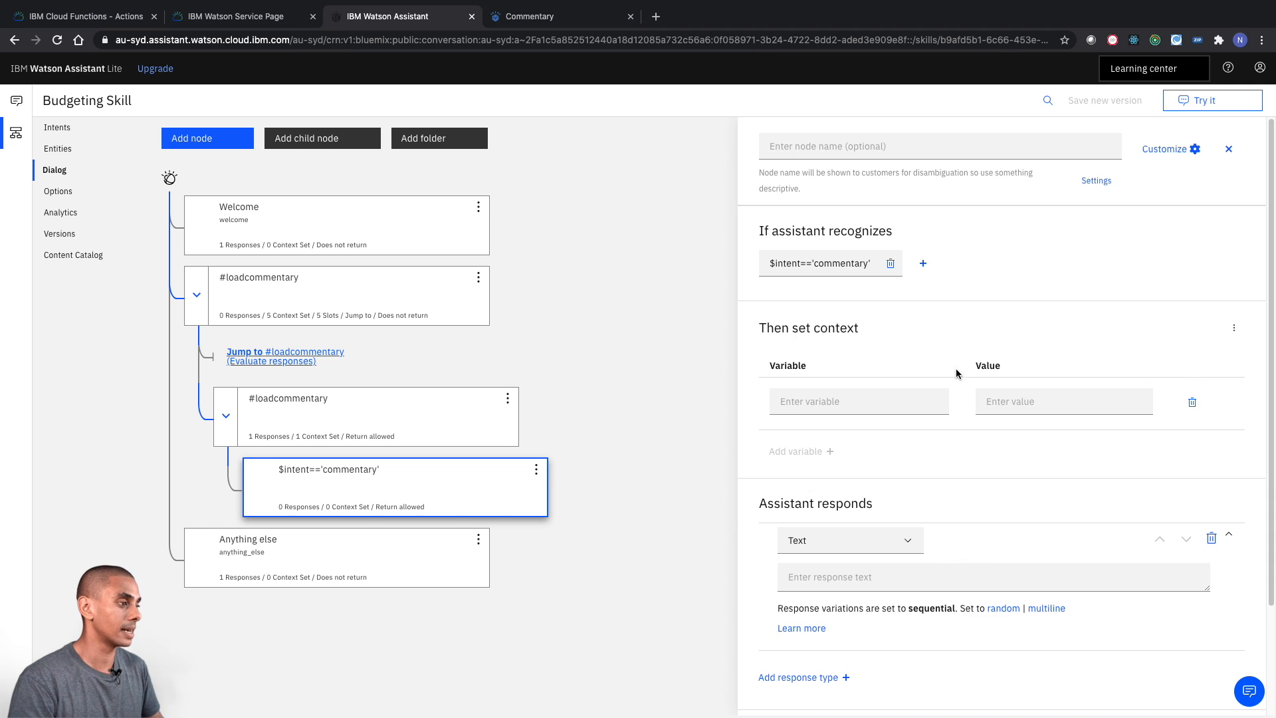
left_click(864, 402)
type("comme")
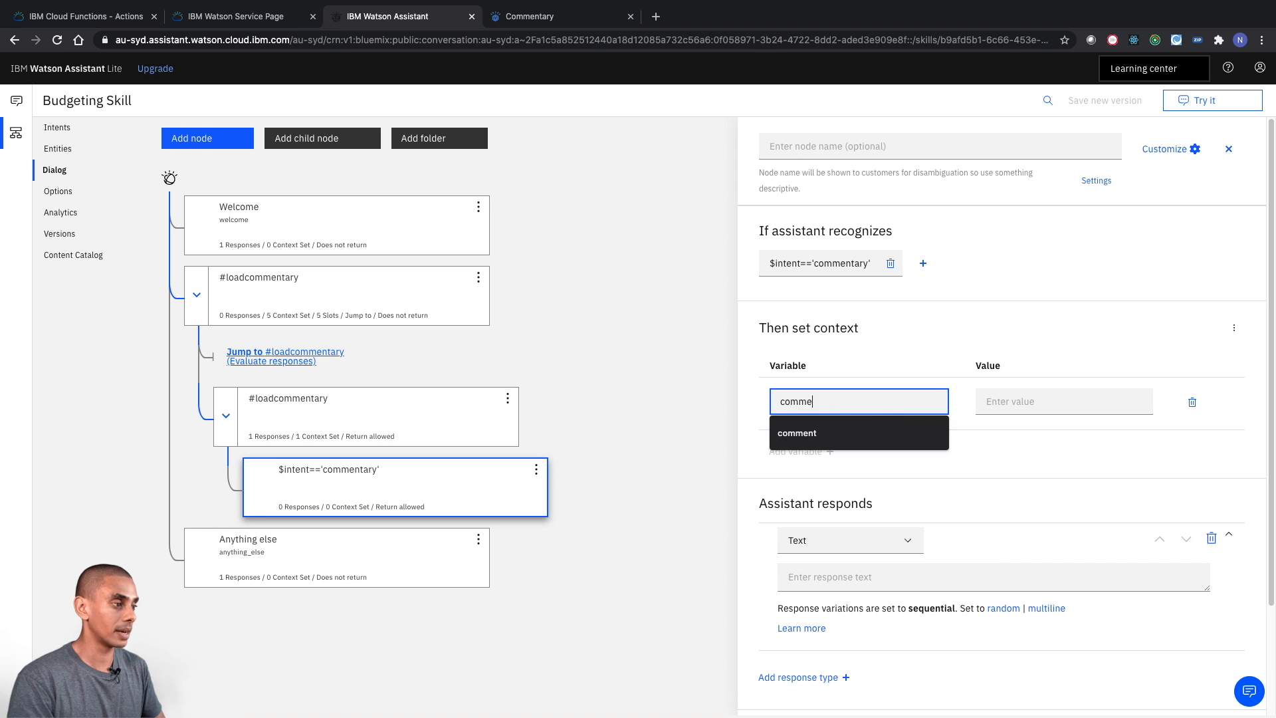
type("nt")
left_click(997, 396)
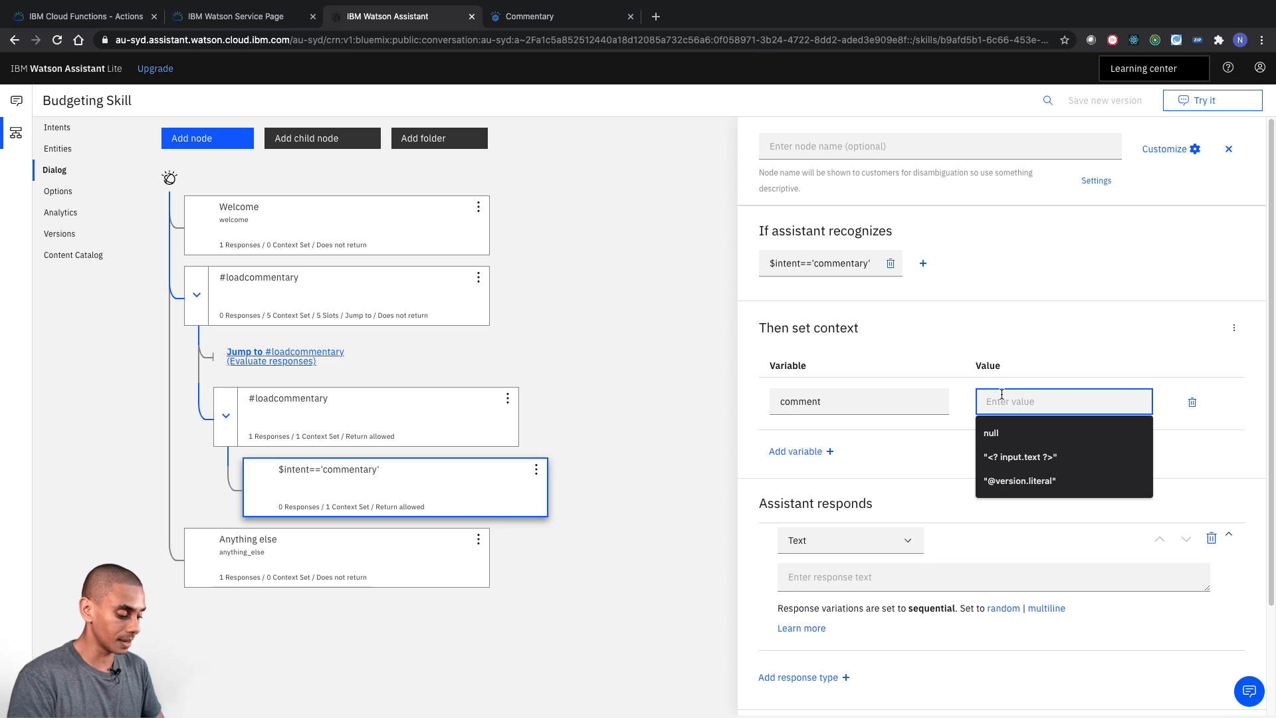
type("<? input.text")
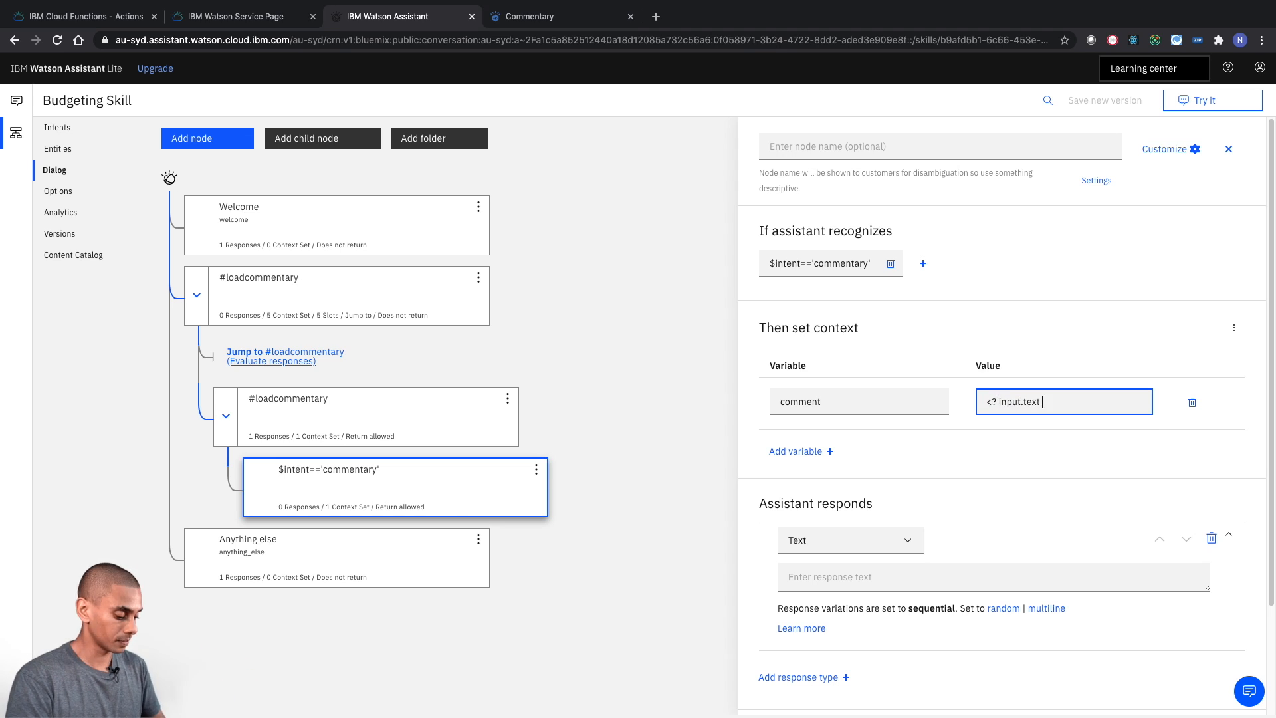
type("\"")
key("End")
type("\"")
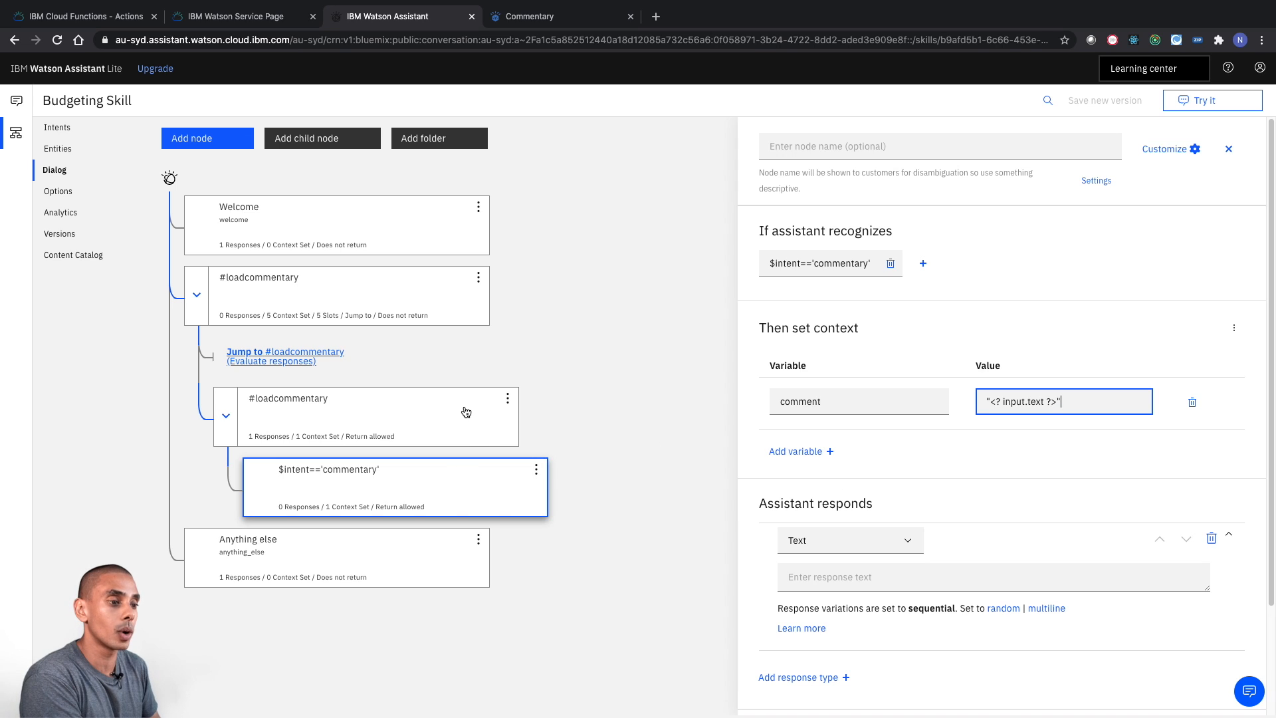
- Make the child #loadcommentary node jump to the $intent=='commentary' node, waiting for user input before evaluating the condition
left_click(385, 414)
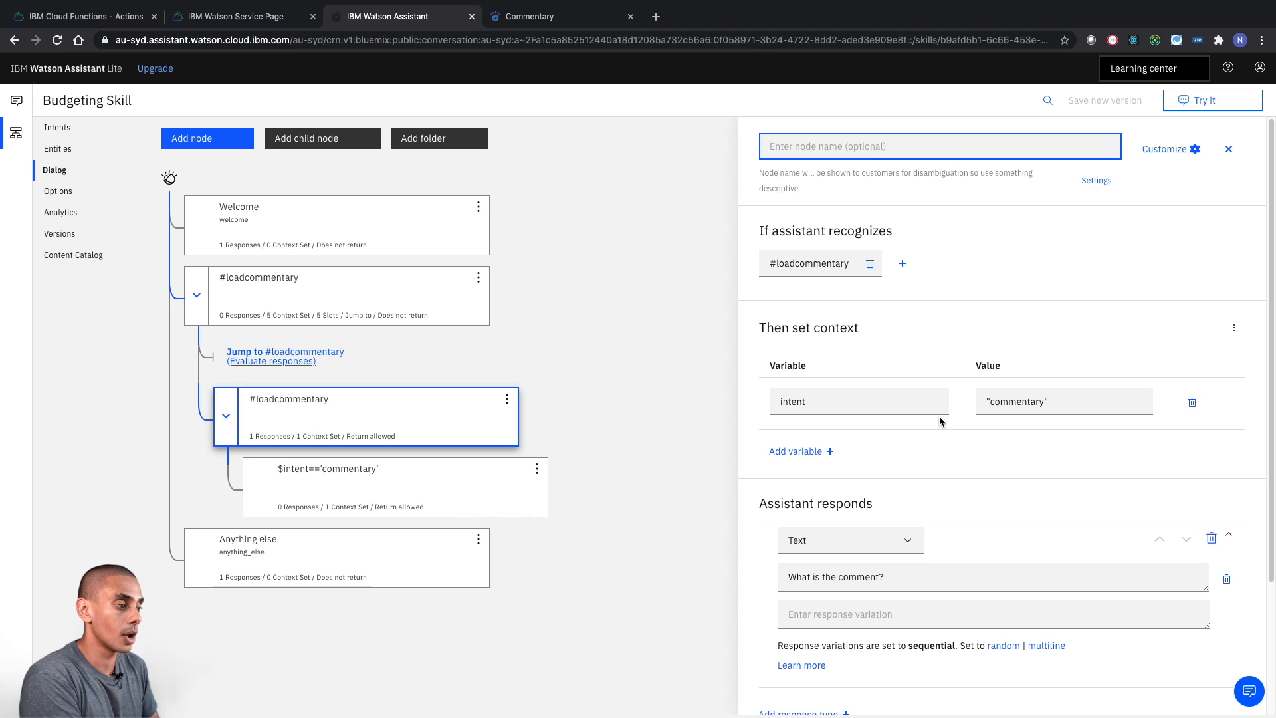
scroll(931, 465, "down", 3)
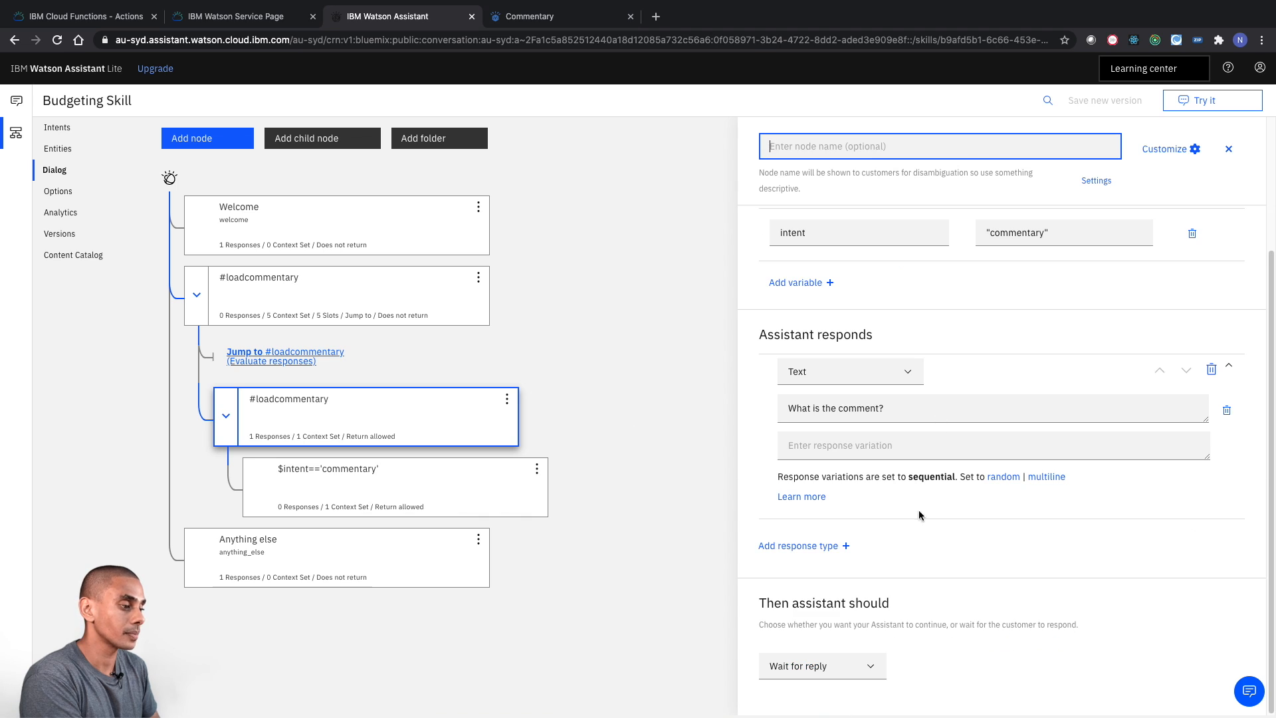
left_click(869, 666)
left_click(831, 702)
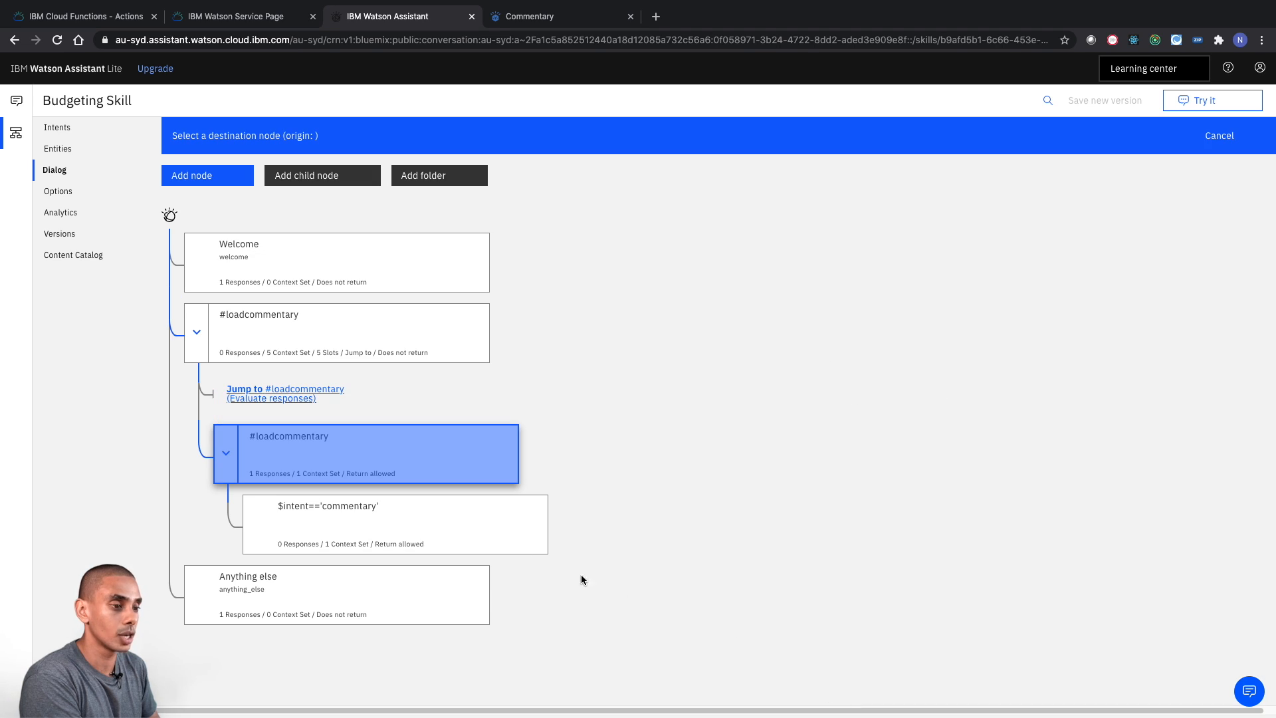
left_click(462, 529)
left_click(482, 546)
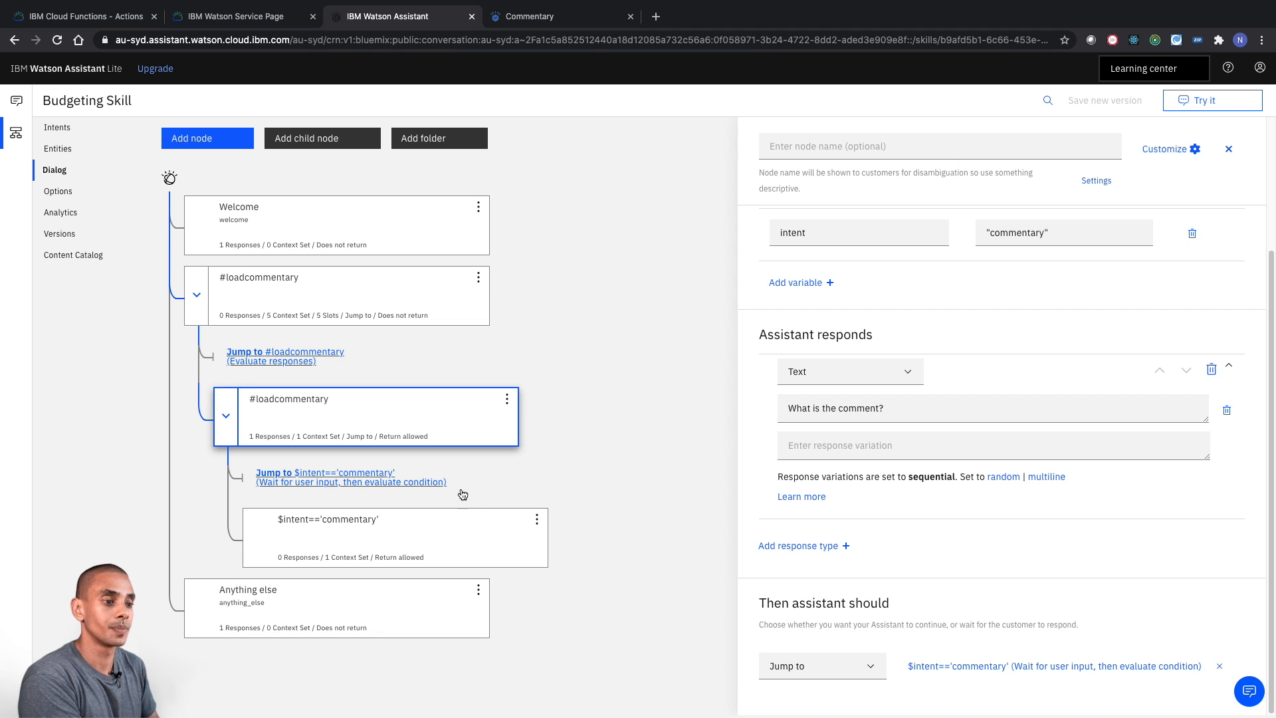
left_click(363, 286)
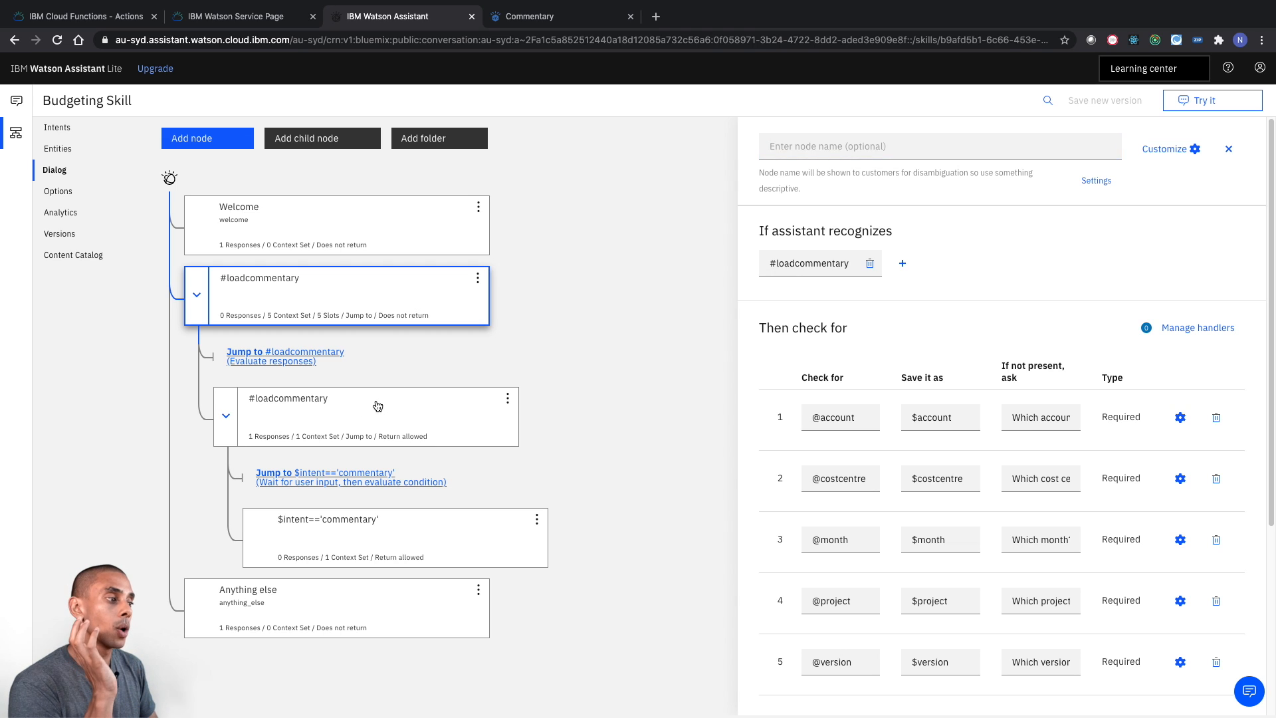
left_click(376, 405)
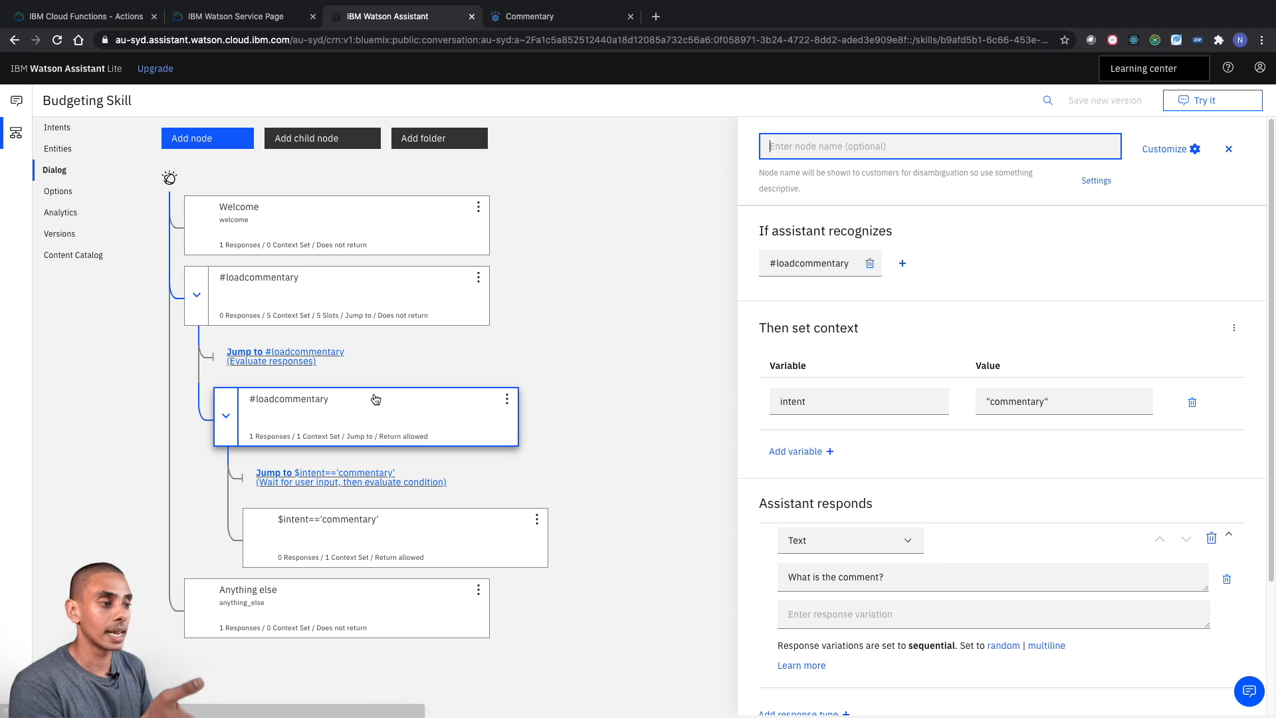
left_click(407, 549)
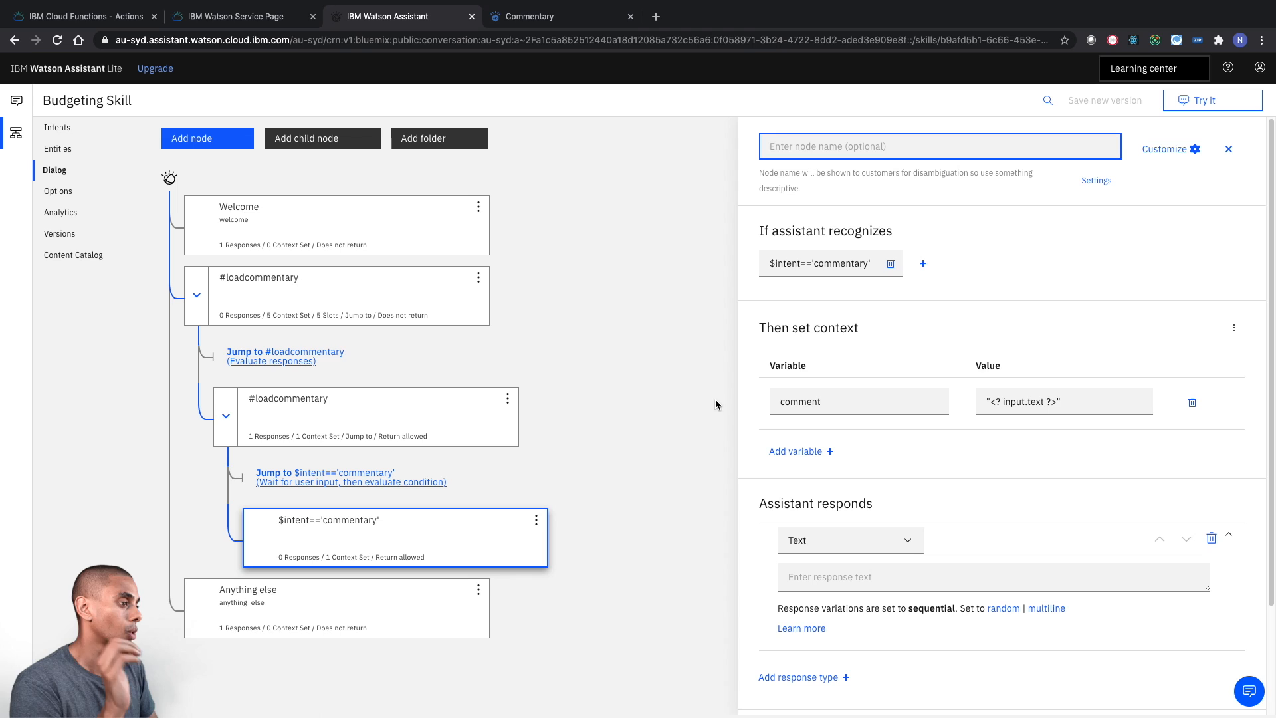
- Open the test conversation and send the message "load commentary"
left_click(1208, 105)
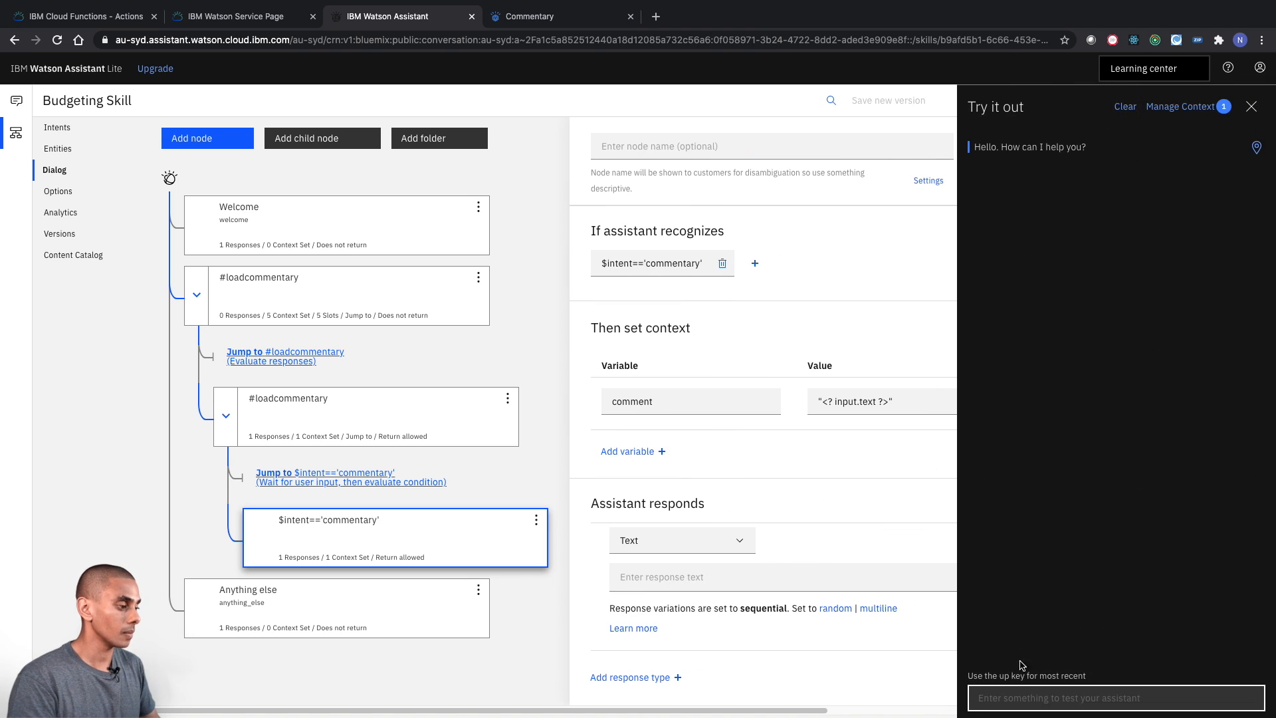
type("load comment")
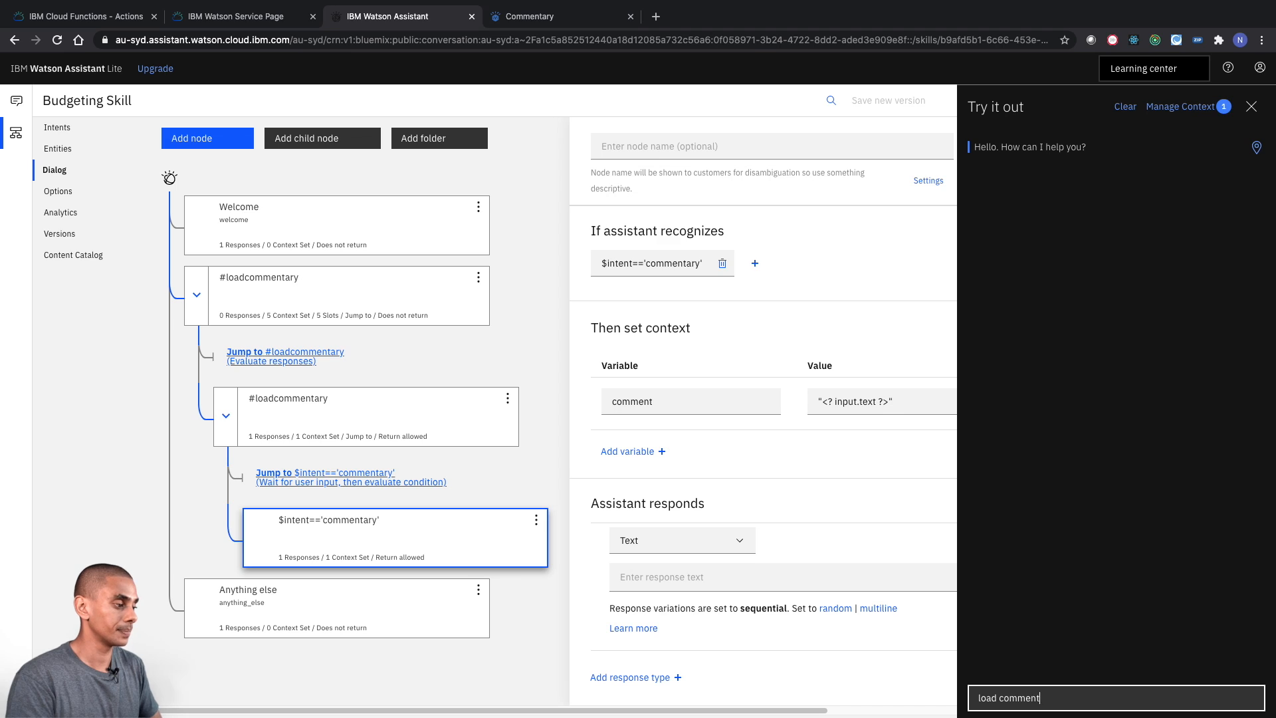
type("ary")
key("Return")
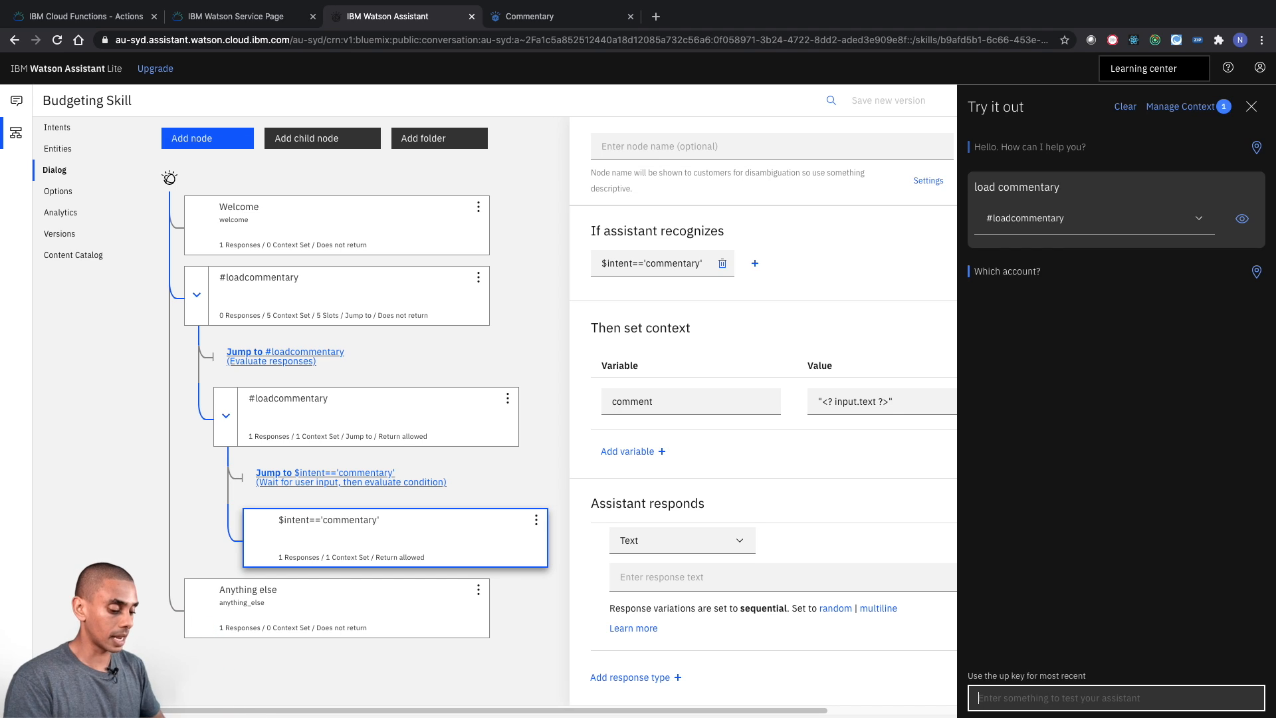
- Answer the account question in one message with the account number followed by "C100001 BAU Budget M01-2020"
type("2")
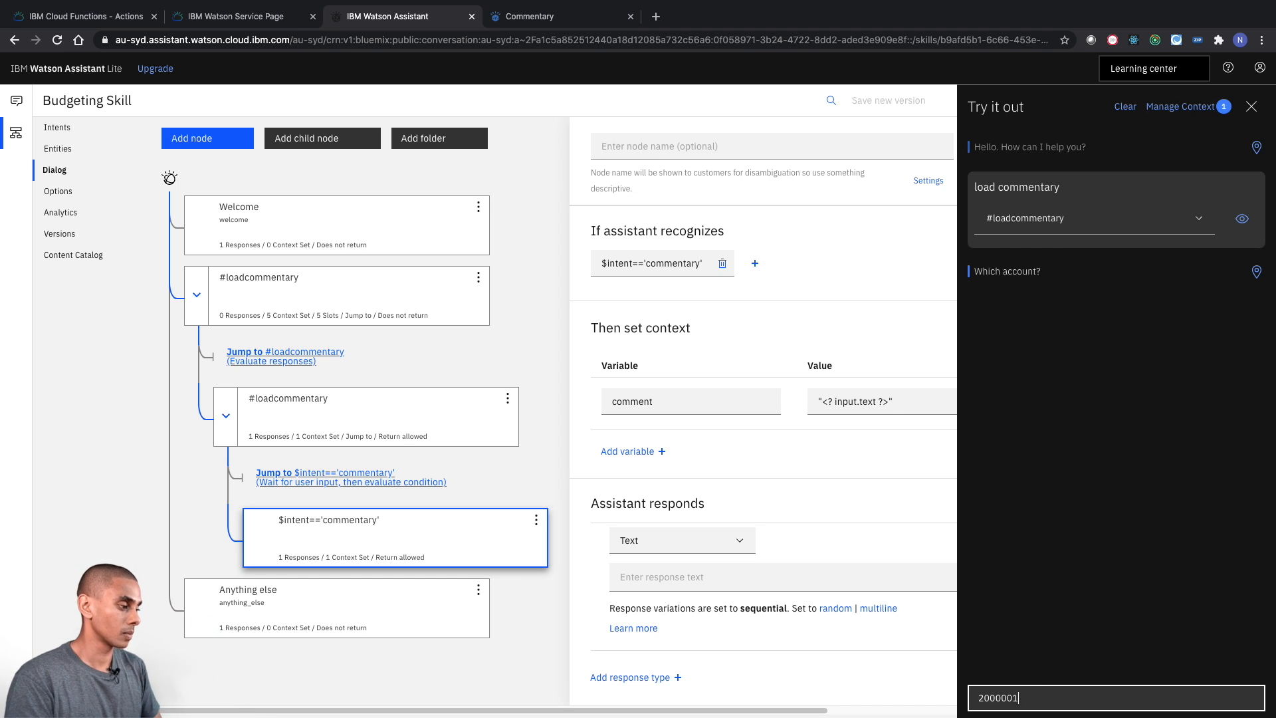
type("0000001 C100001 BAU Budget M01")
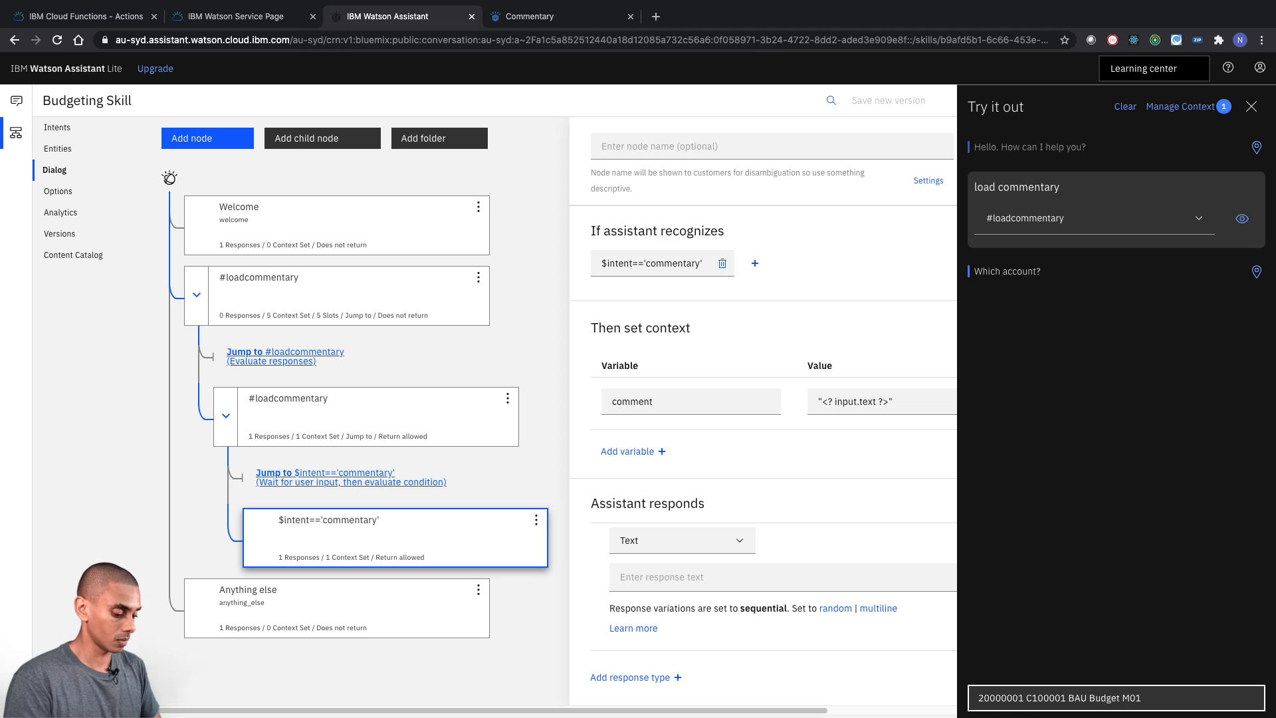
type("-2020")
key("Return")
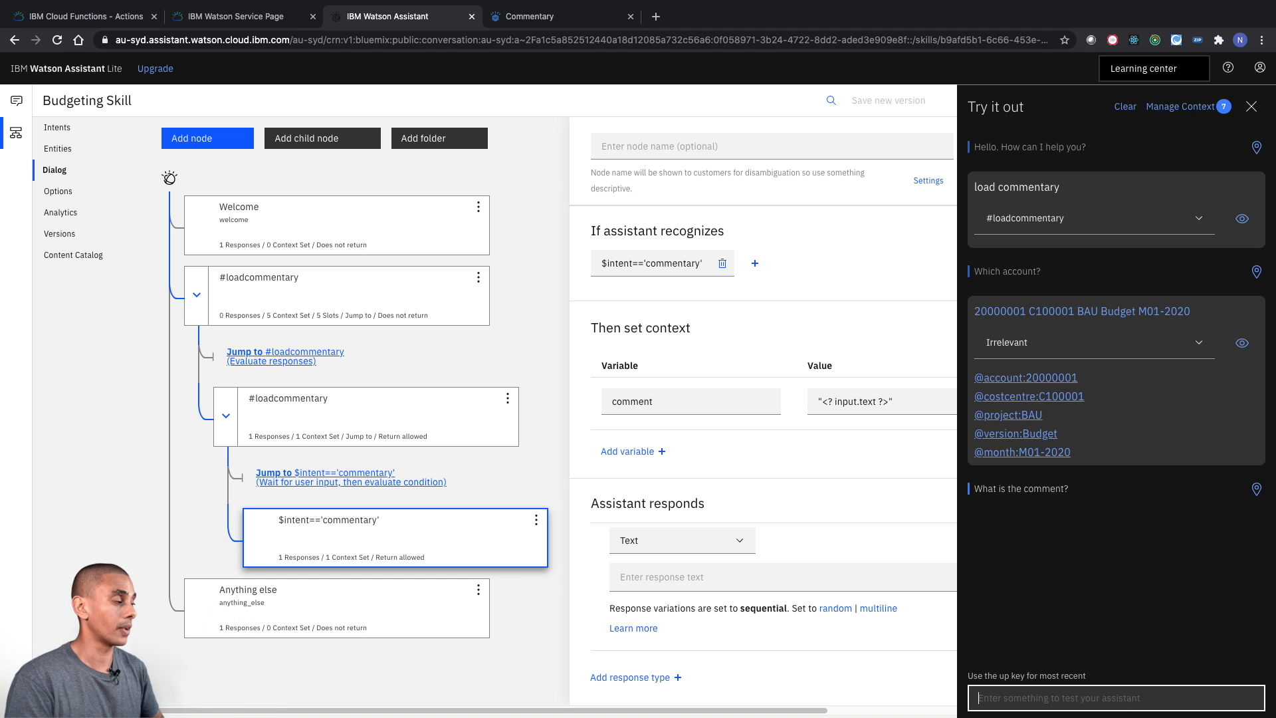
- Inspect the test conversation's context variables, down to $intent, and close their list
left_click(1182, 106)
scroll(1120, 322, "down", 1)
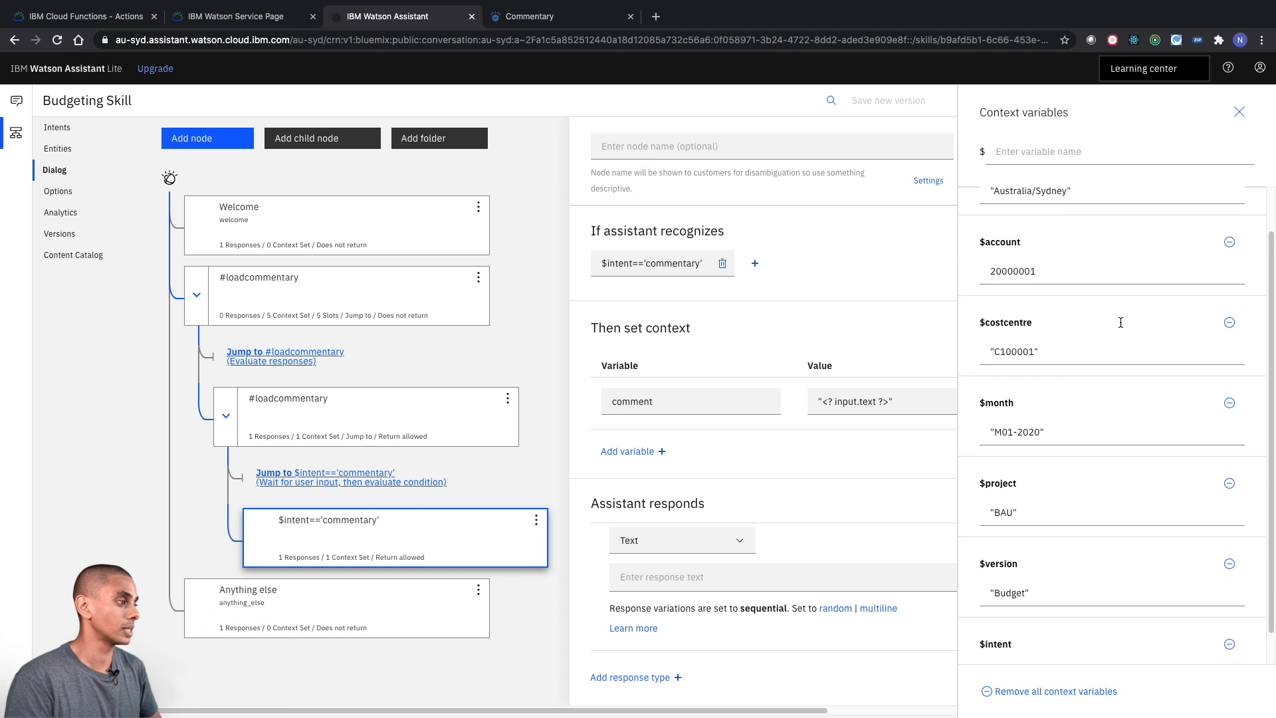
scroll(1051, 251, "down", 1)
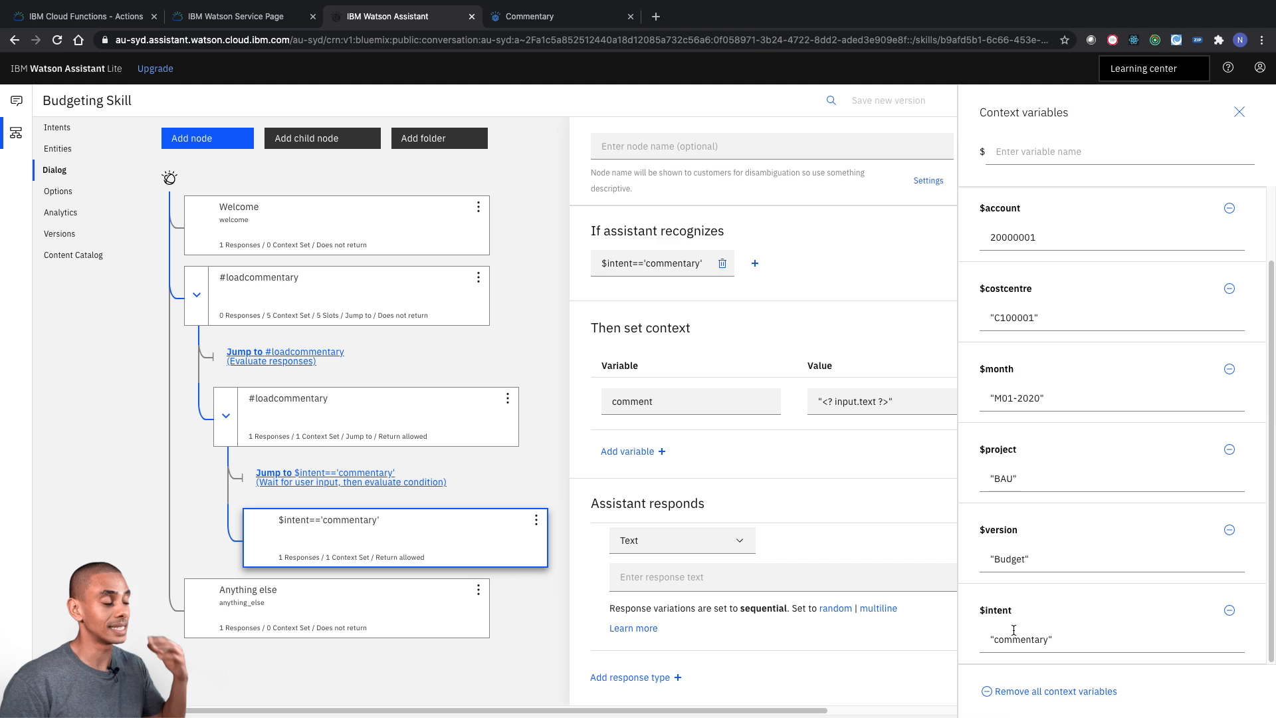
left_click(1239, 112)
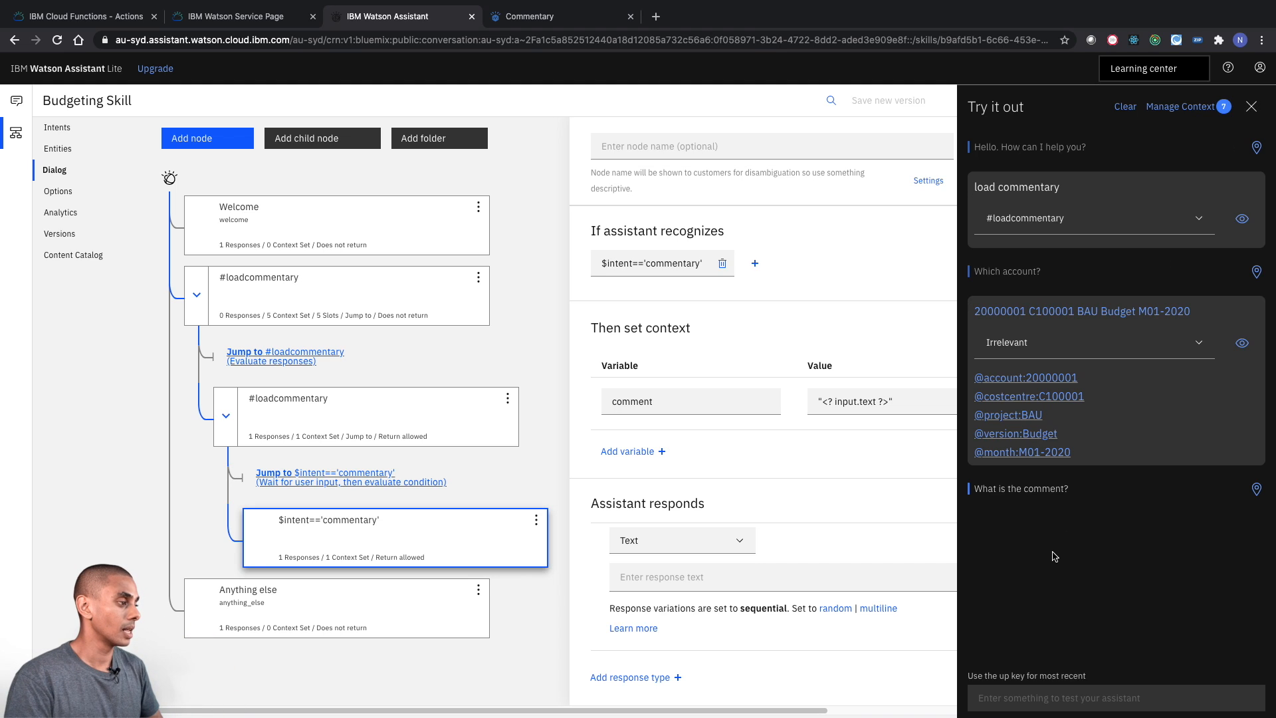
- Answer the test assistant's comment question with "Expenditure is running late, won't catch up."
left_click(1017, 699)
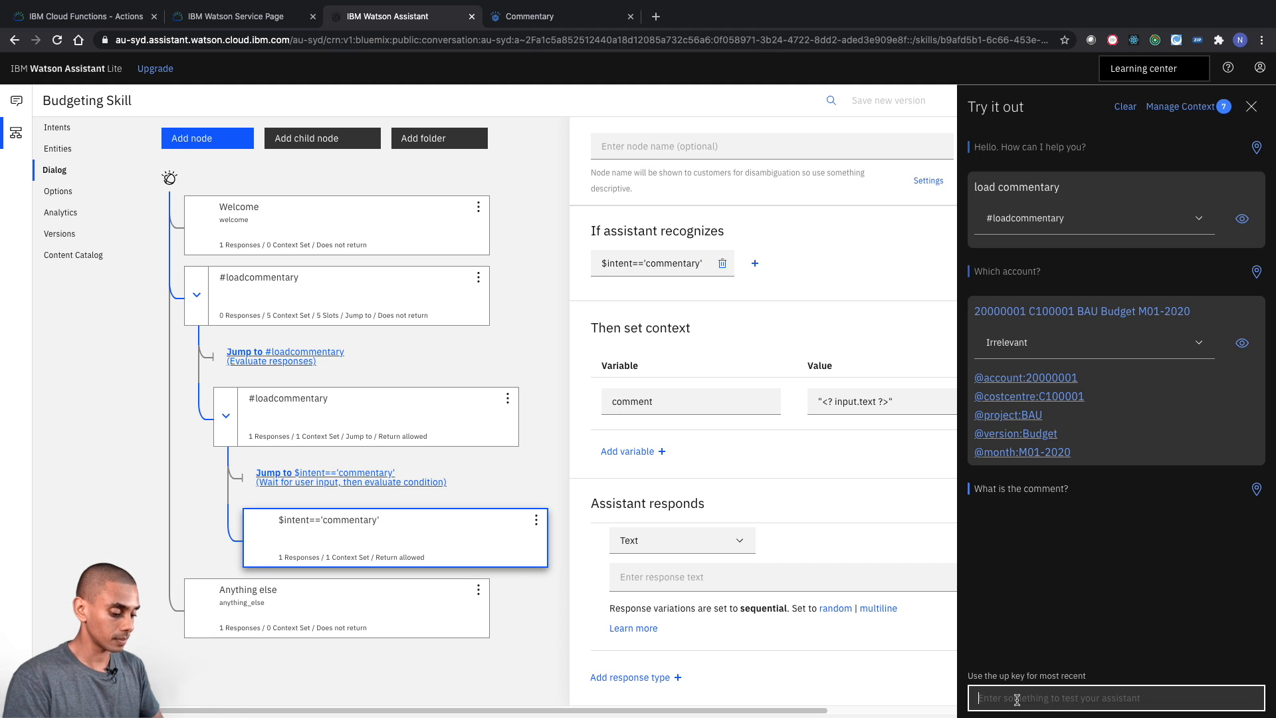
type("Expenditure is running late, won't")
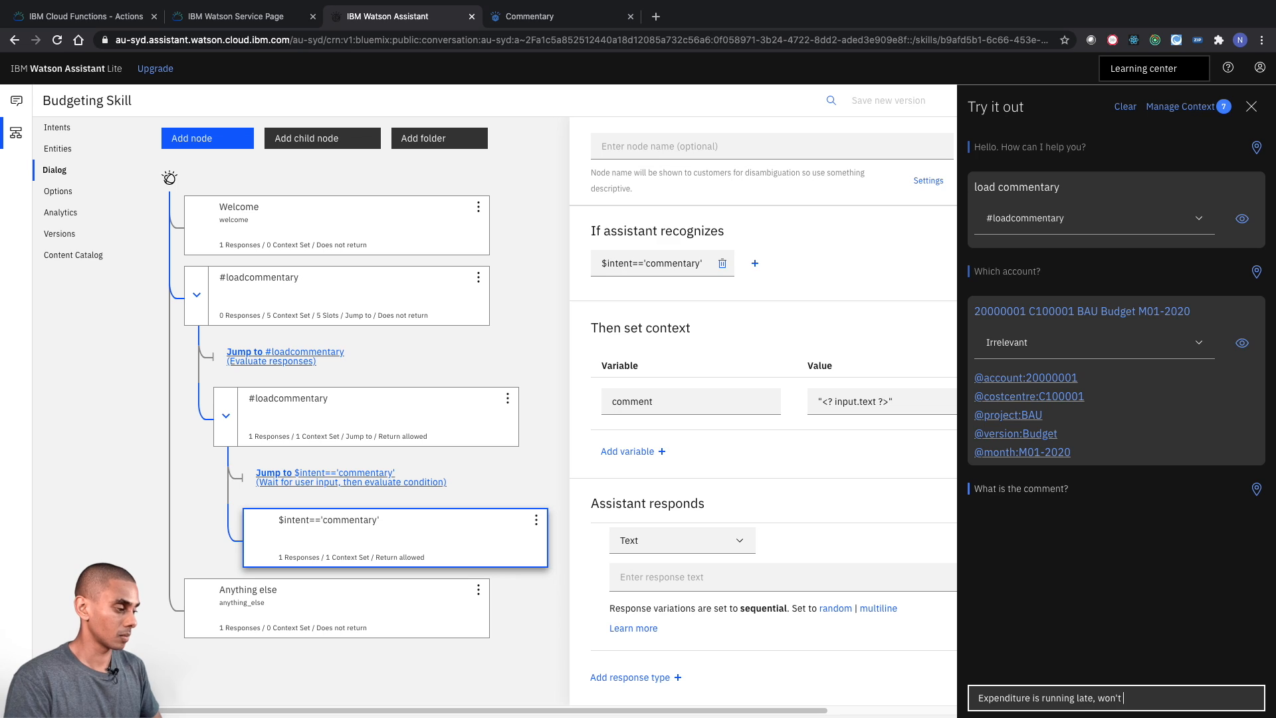
type(" catch up.")
key("Return")
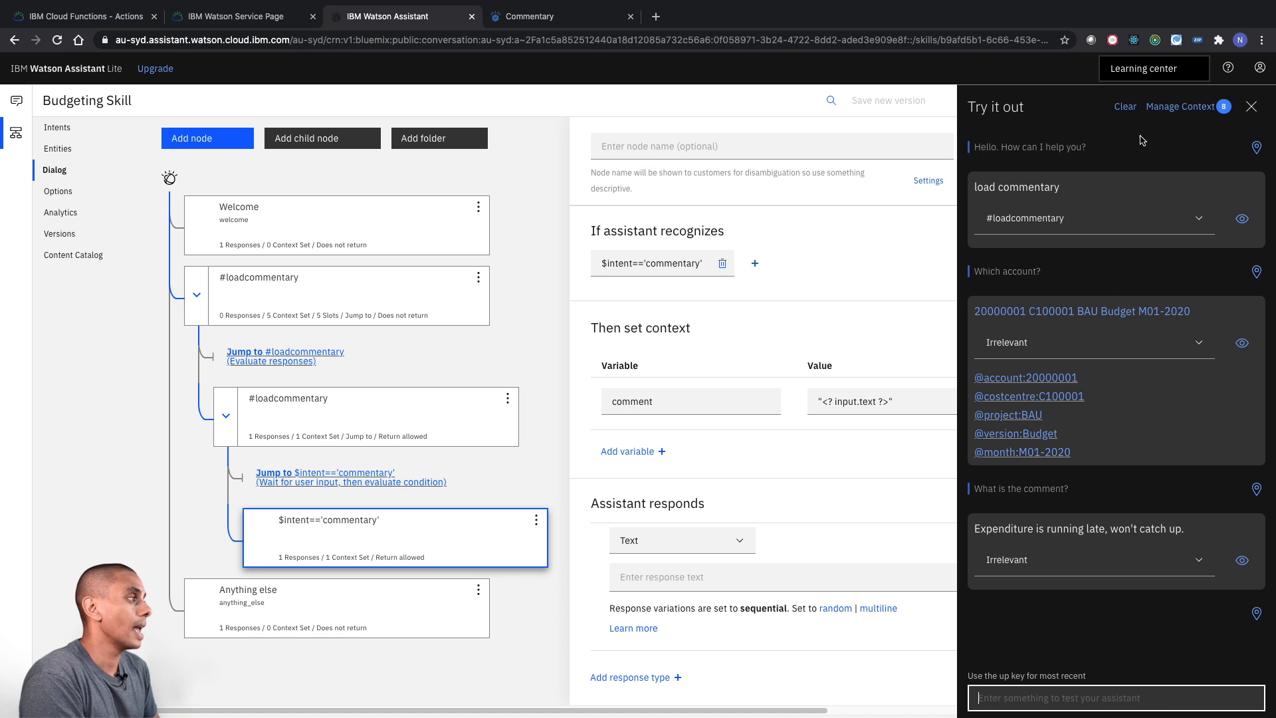
- Check the test conversation's context variables again after the comment reply, and close the test conversation
left_click(1196, 113)
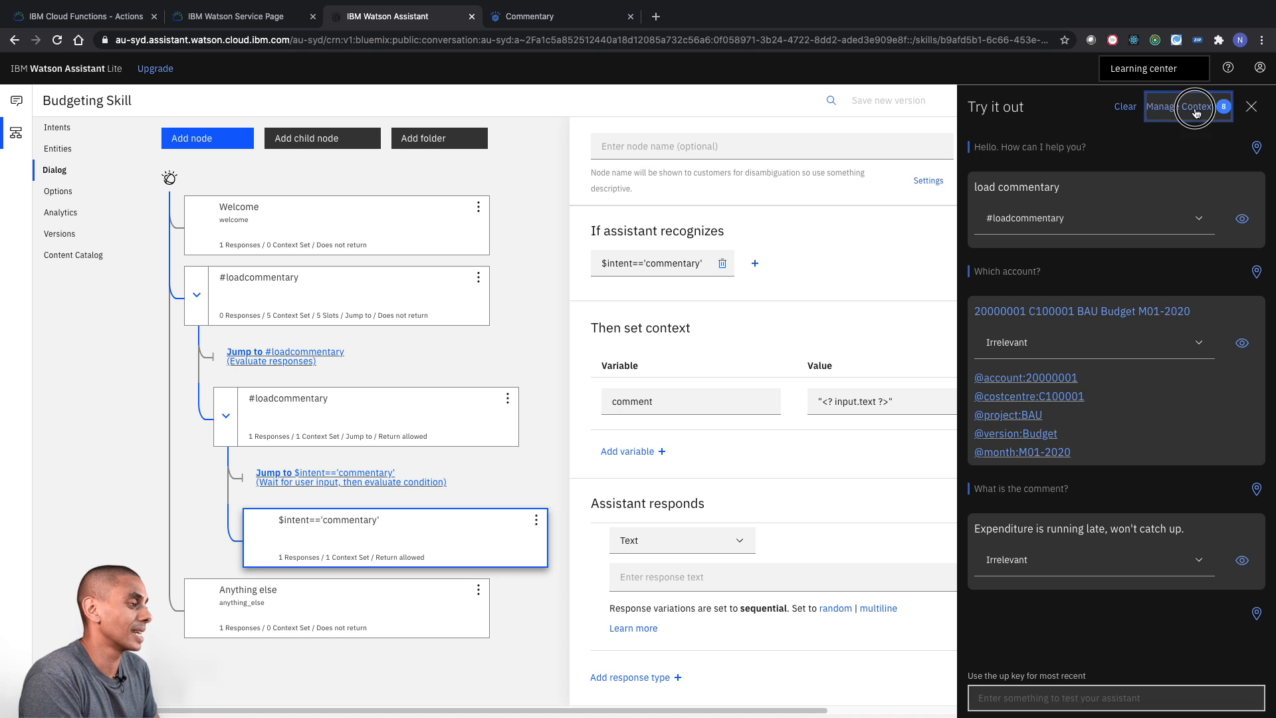
scroll(1209, 339, "down", 3)
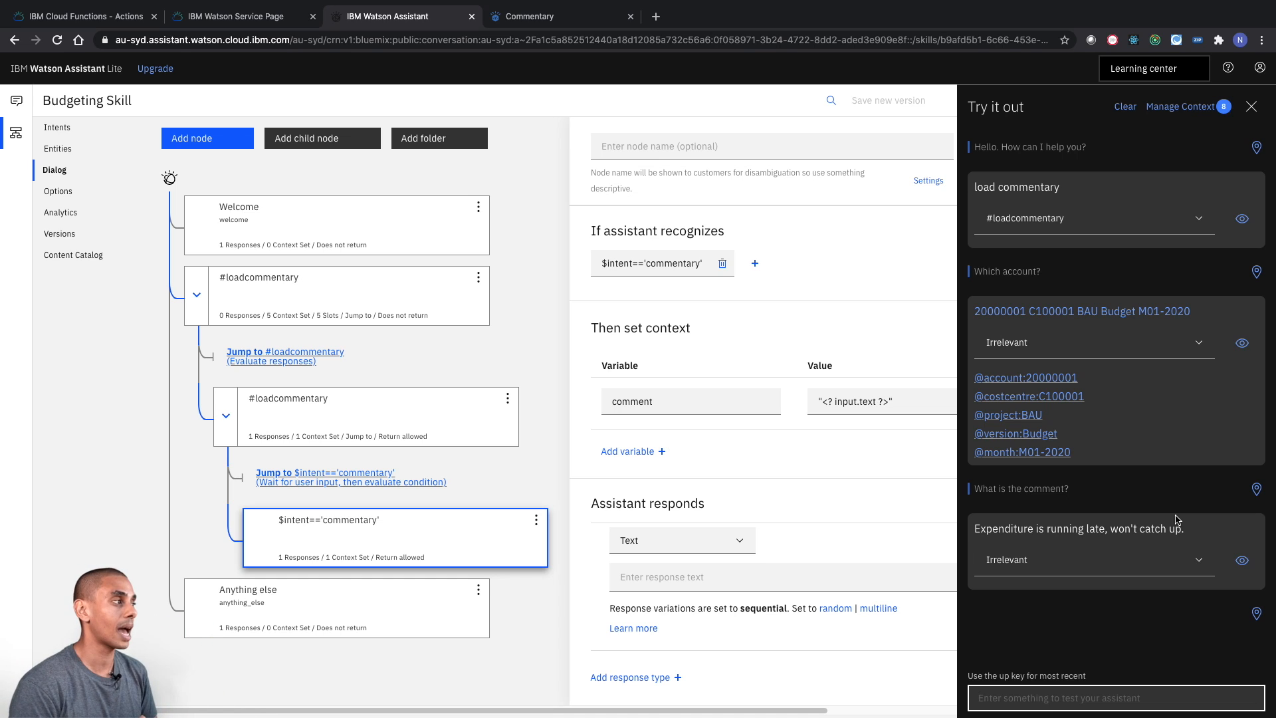
left_click(1252, 106)
left_click(1233, 149)
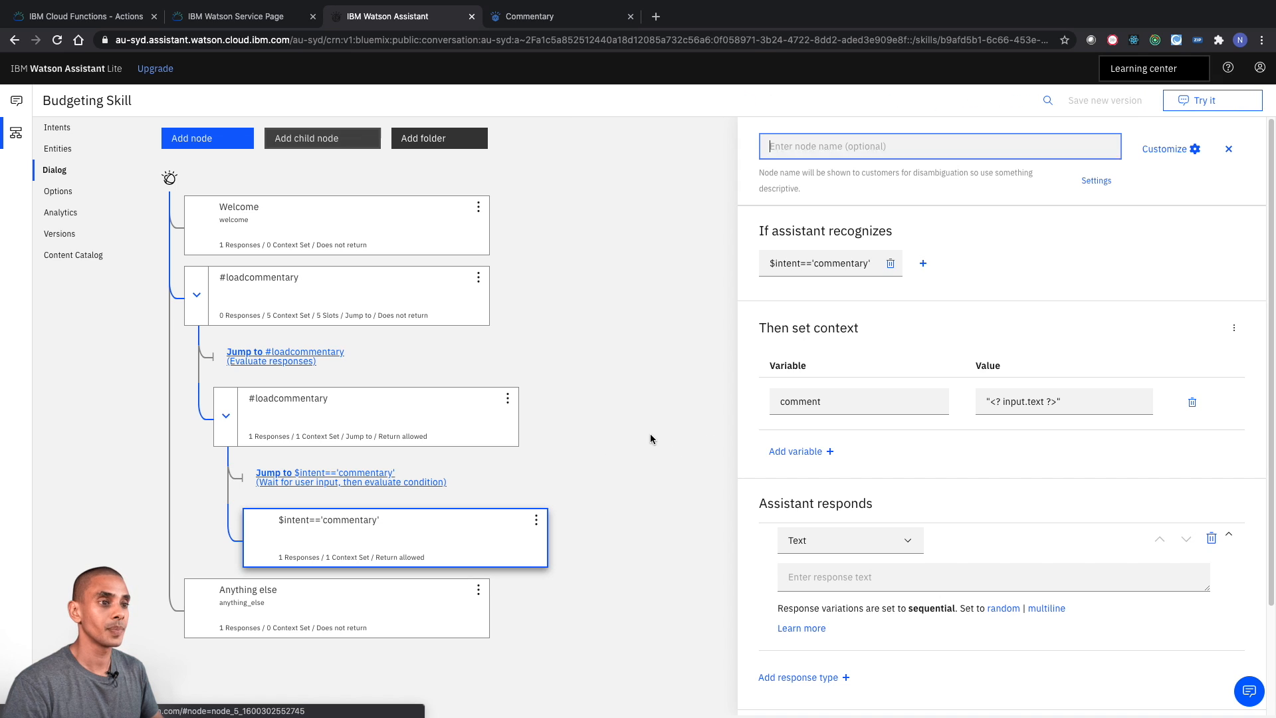
- Add a second child node beneath the parent #loadcommentary node with the condition $comment
left_click(379, 284)
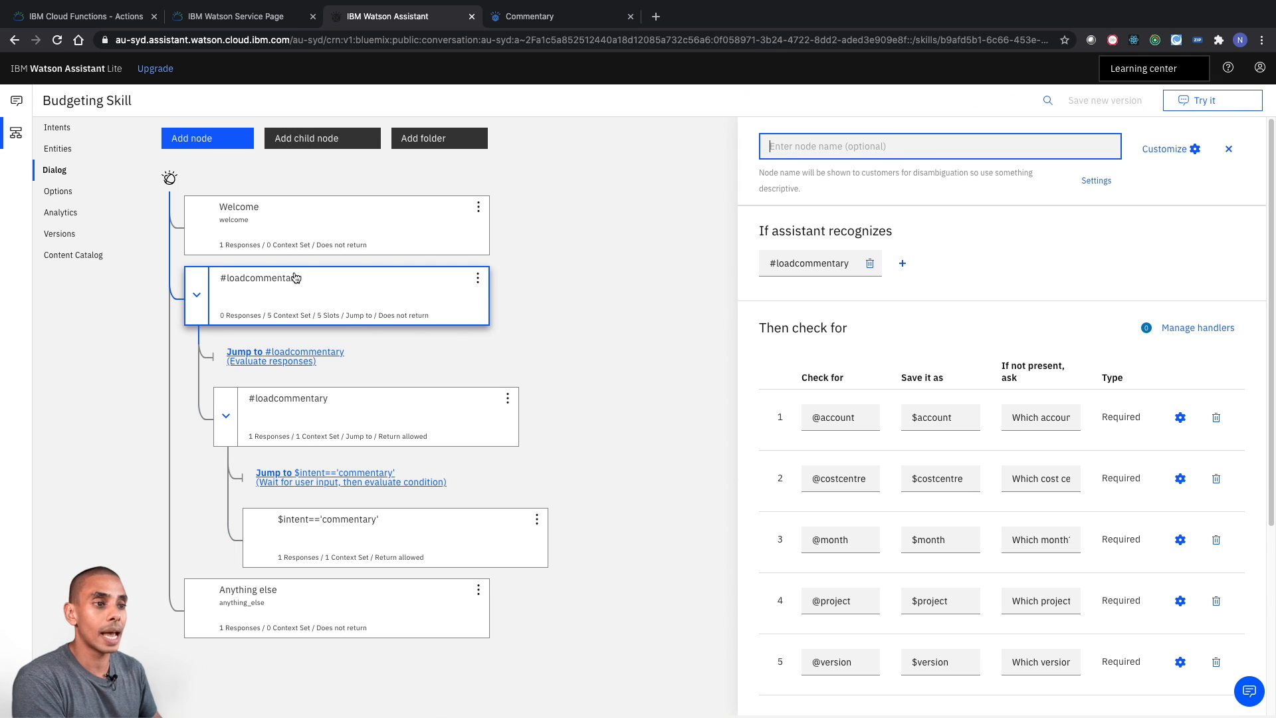
left_click(326, 148)
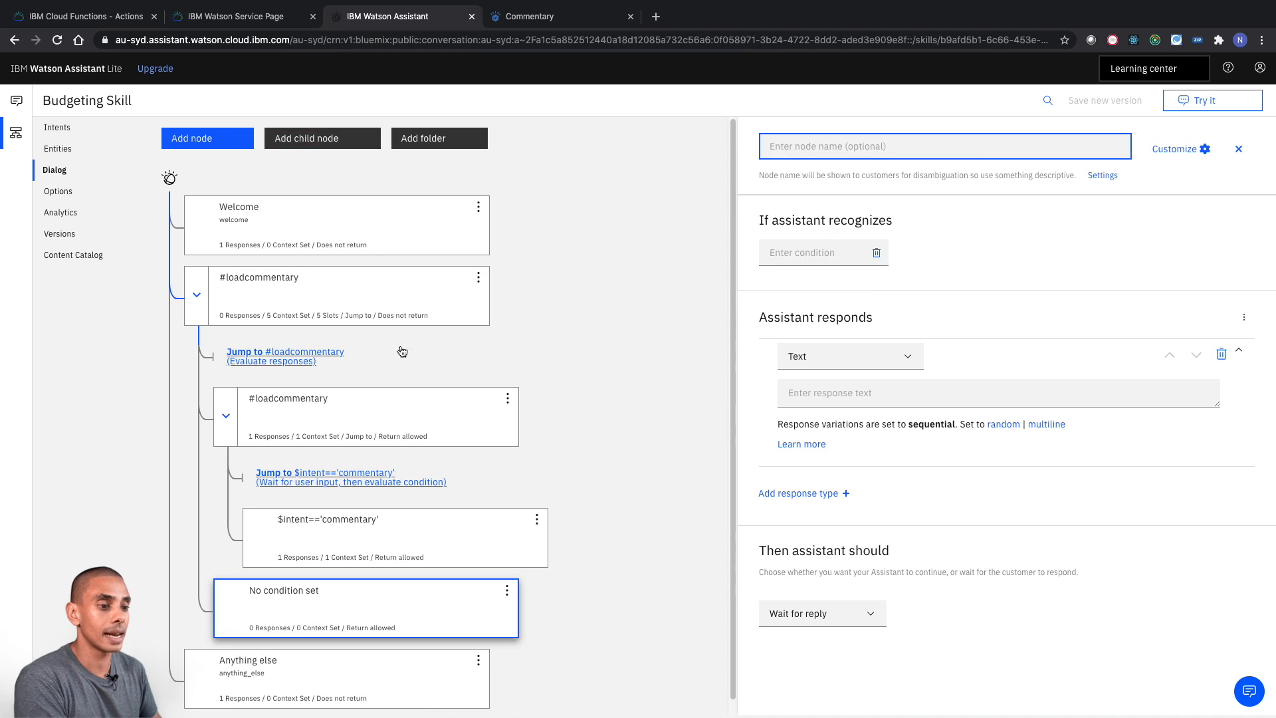
left_click(793, 253)
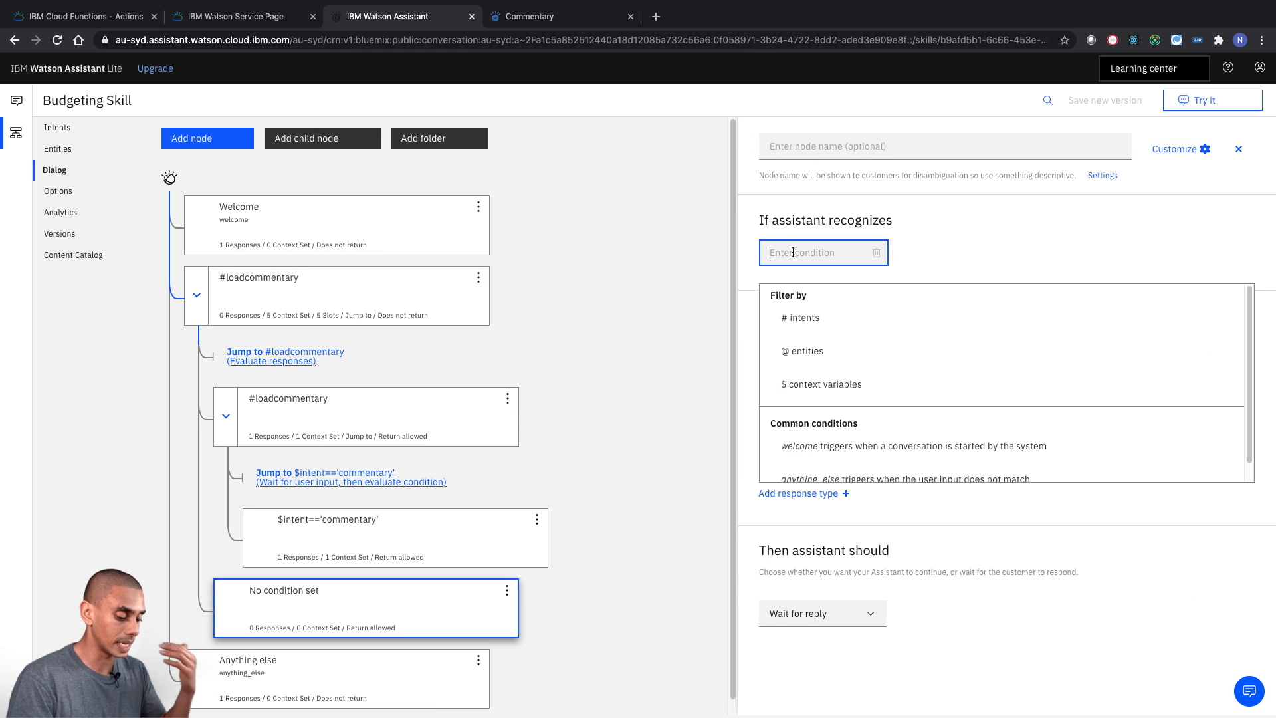
type("$comment")
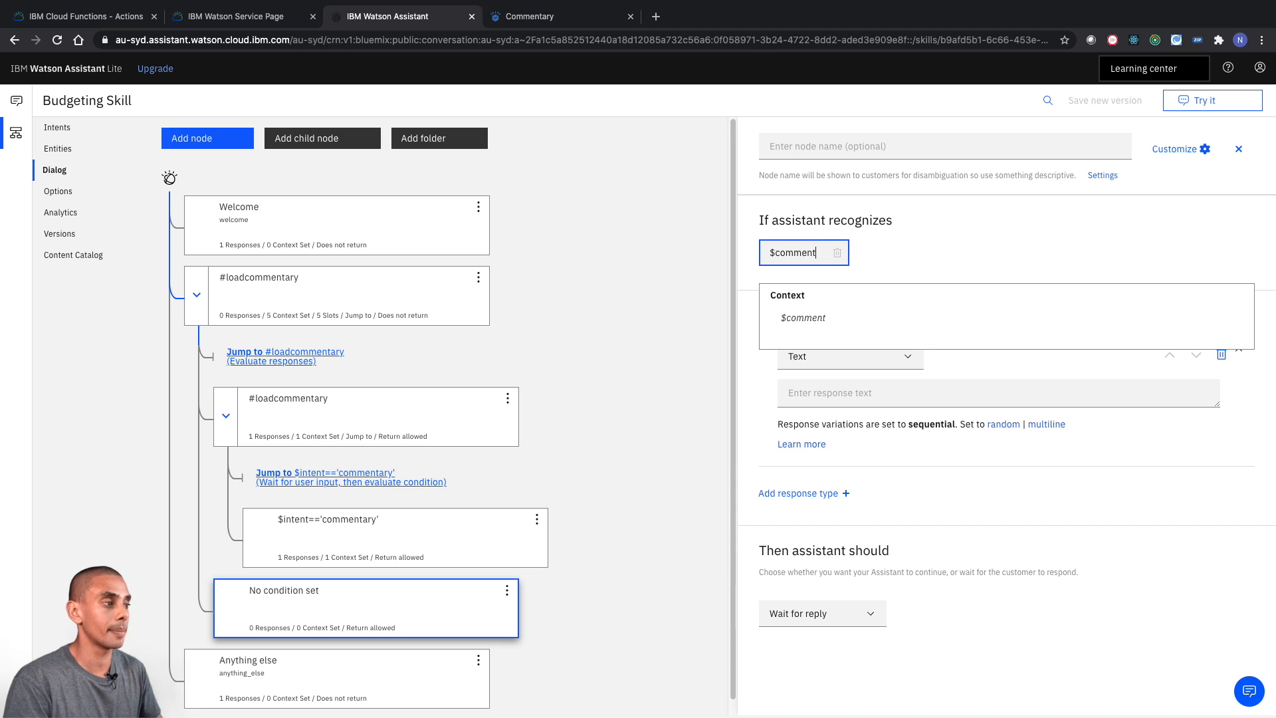
left_click(606, 358)
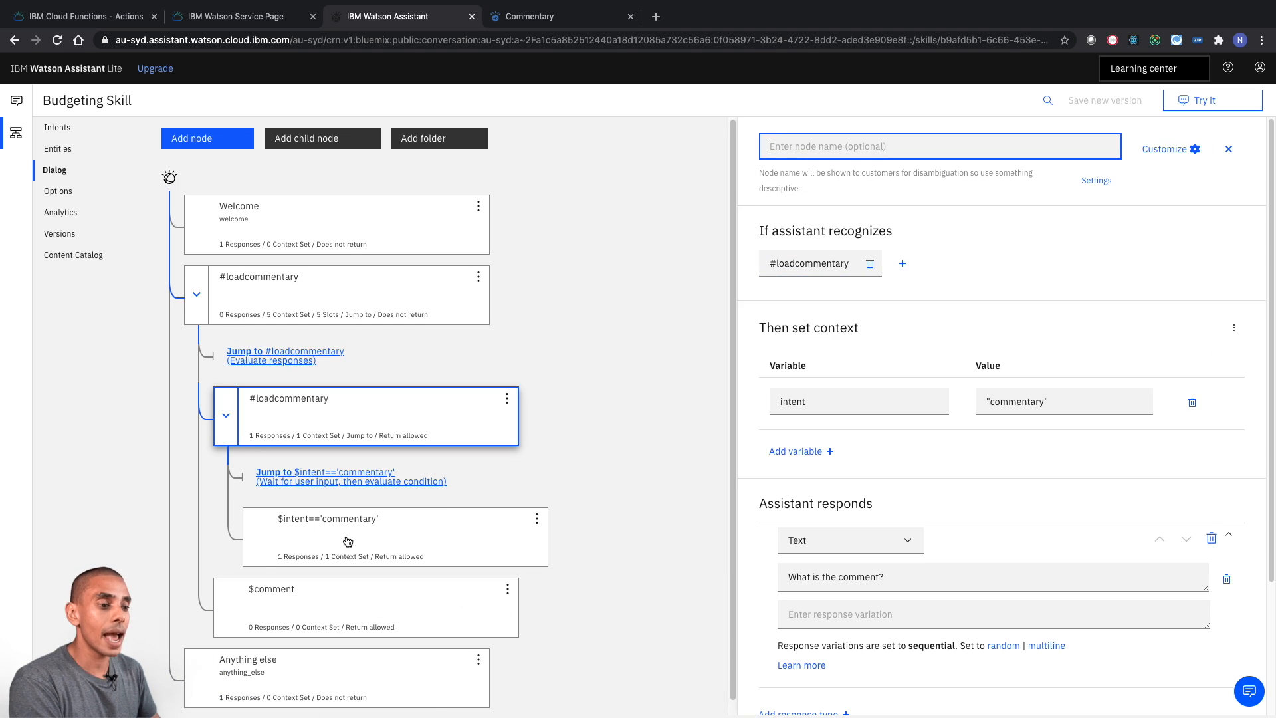
- Make the $intent=='commentary' node jump to the $comment node and respond
left_click(358, 594)
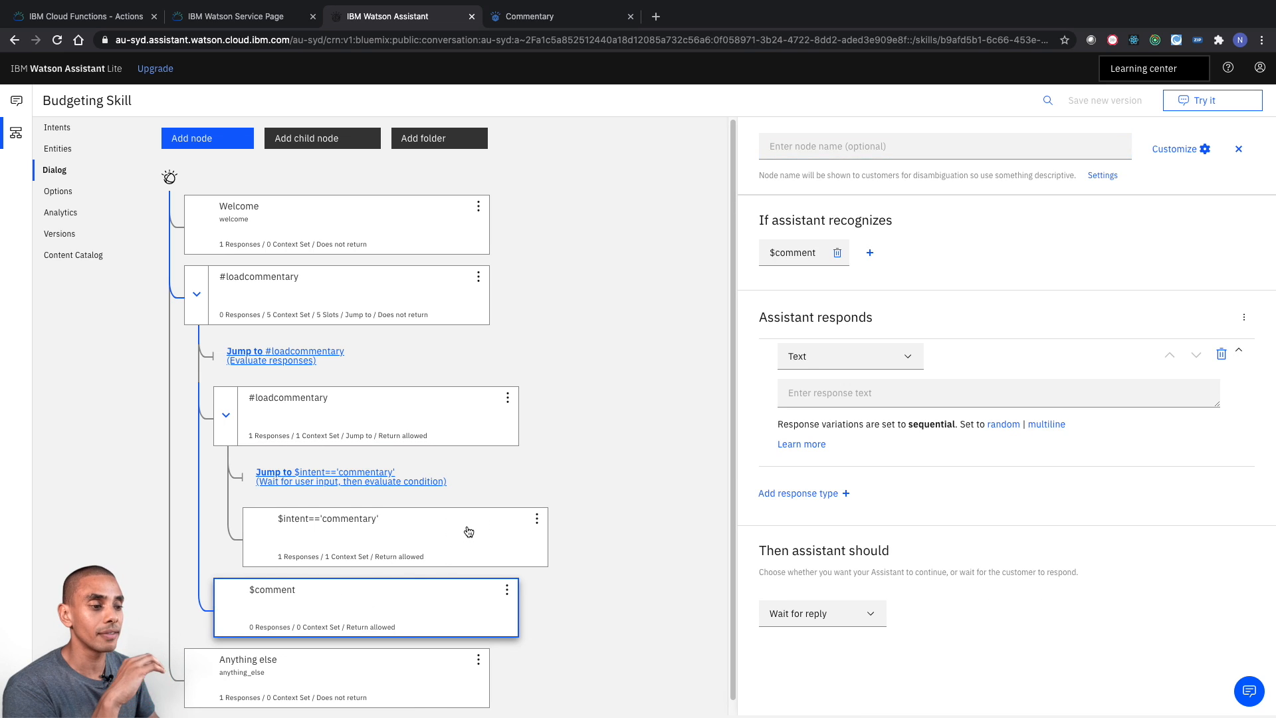
left_click(469, 531)
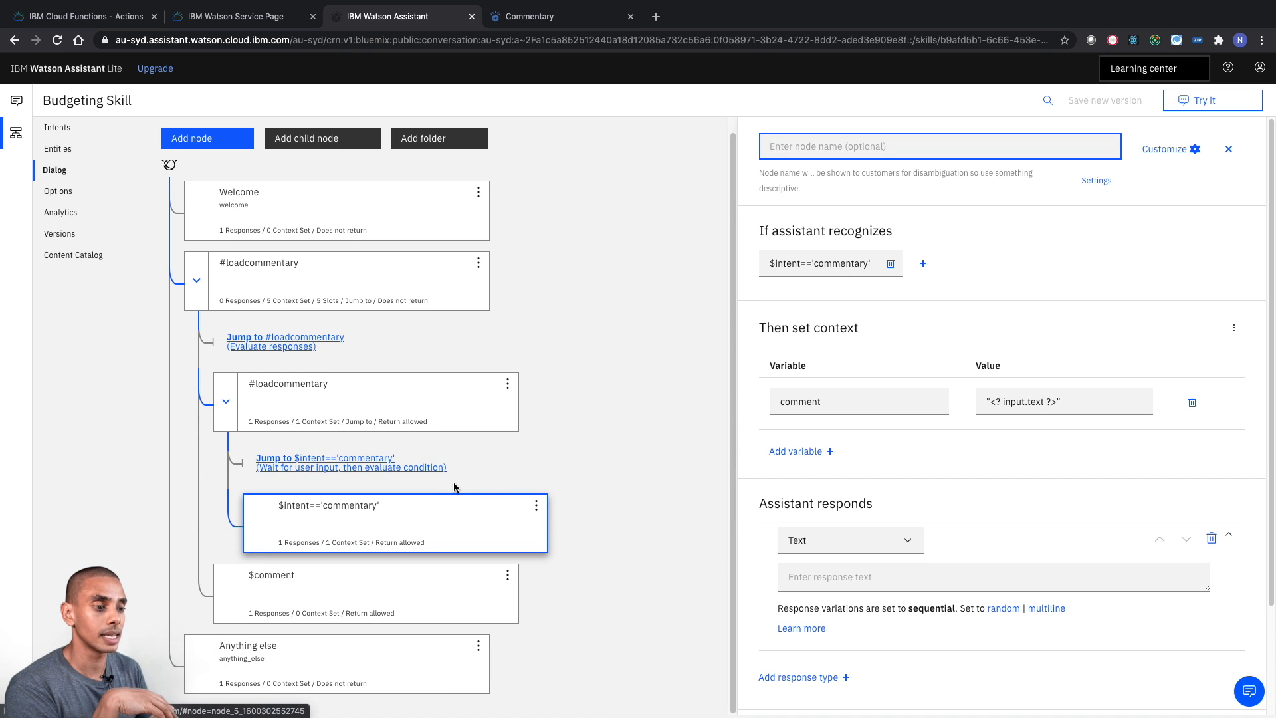
scroll(956, 510, "down", 2)
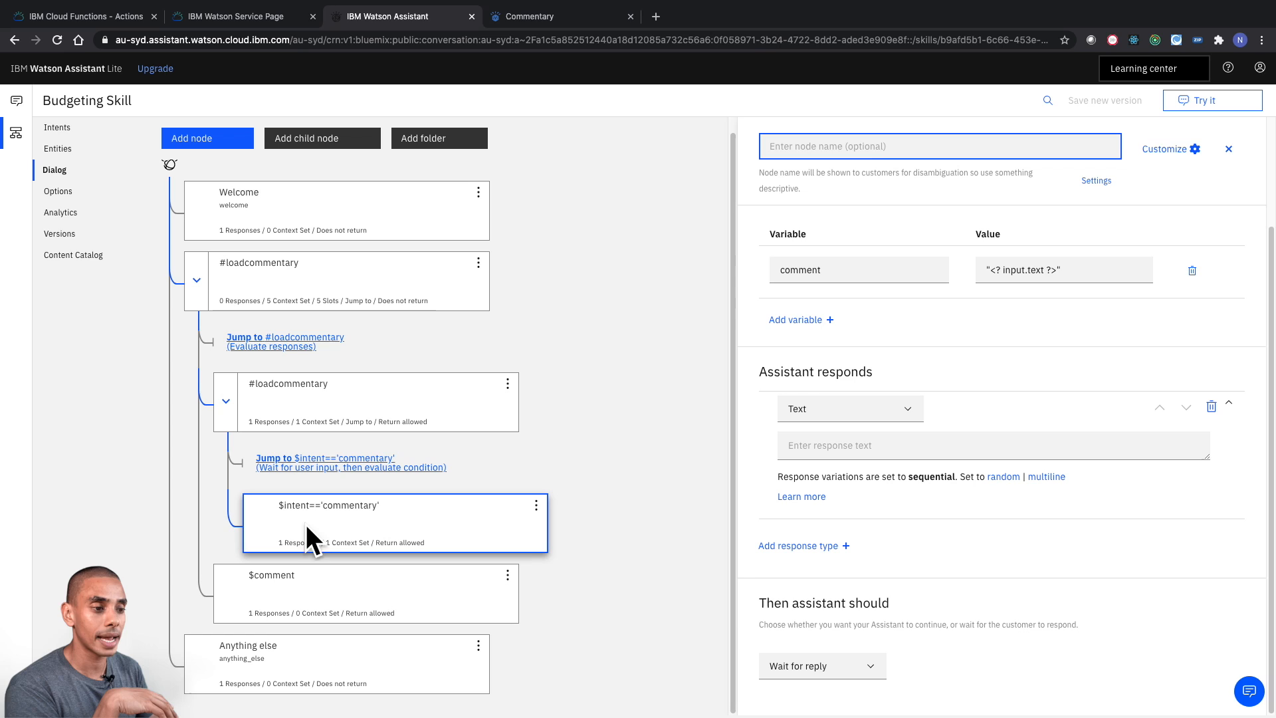
left_click(883, 667)
left_click(811, 701)
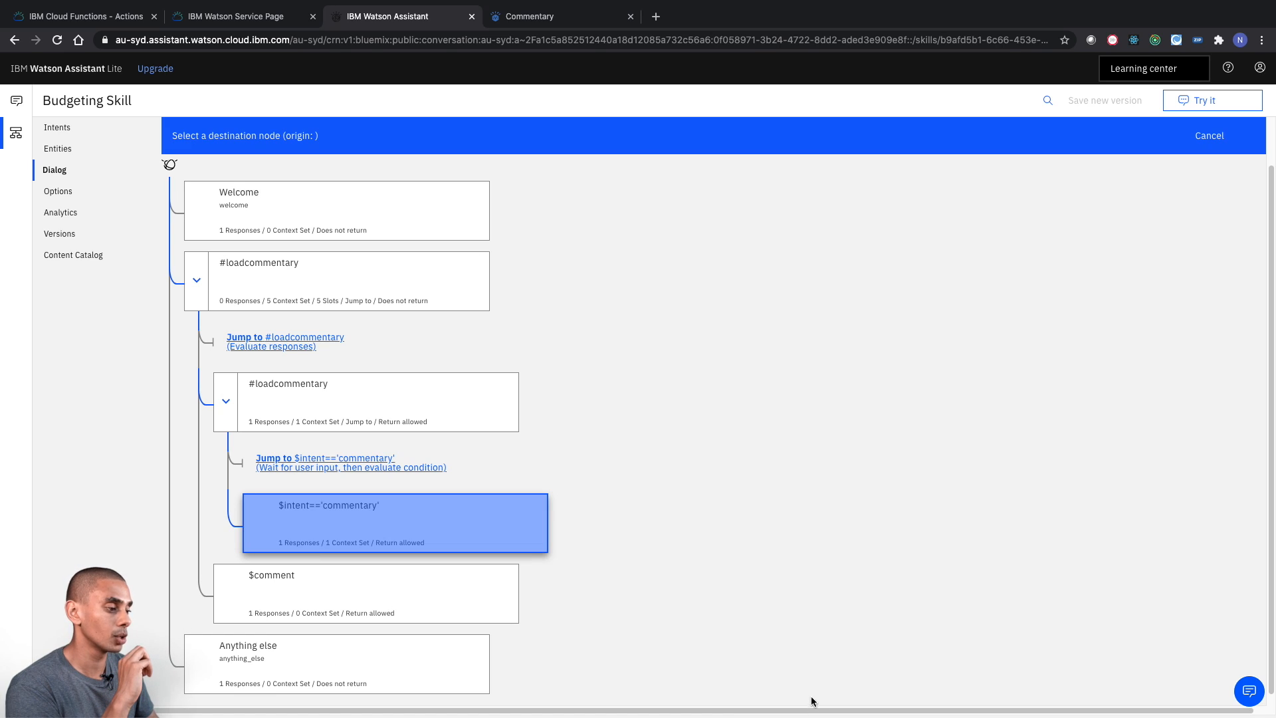
left_click(412, 570)
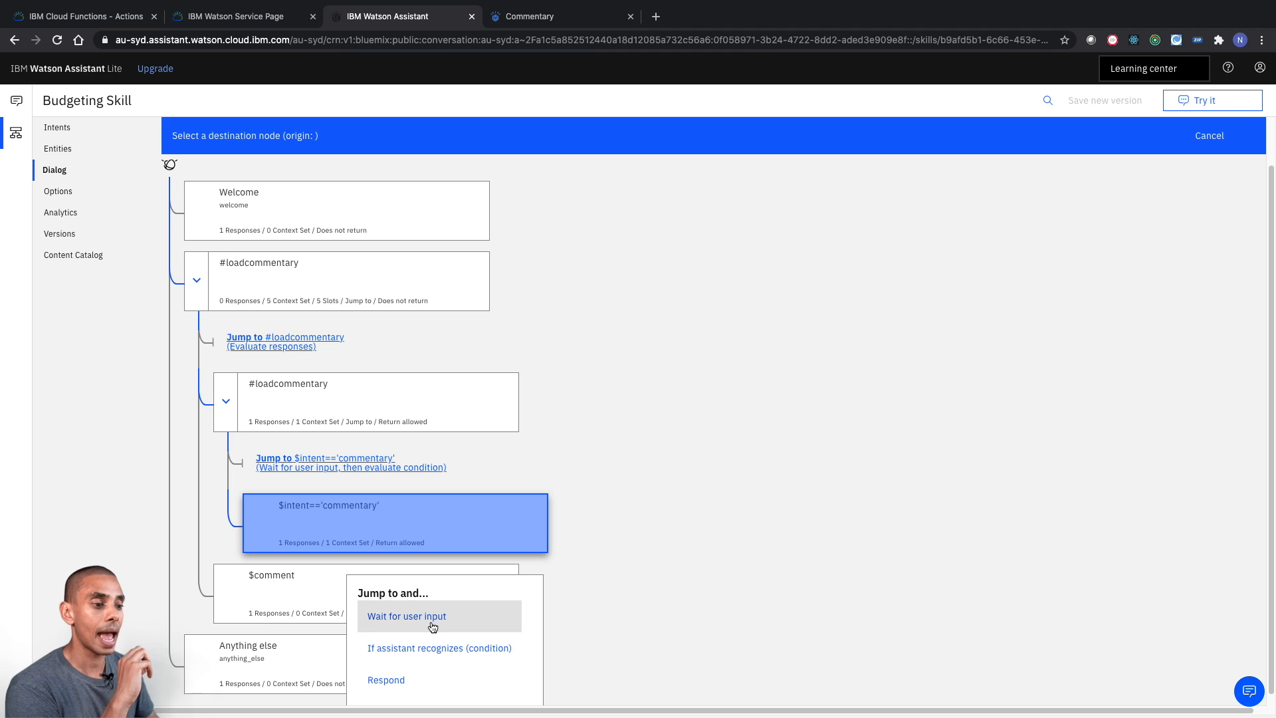
left_click(431, 680)
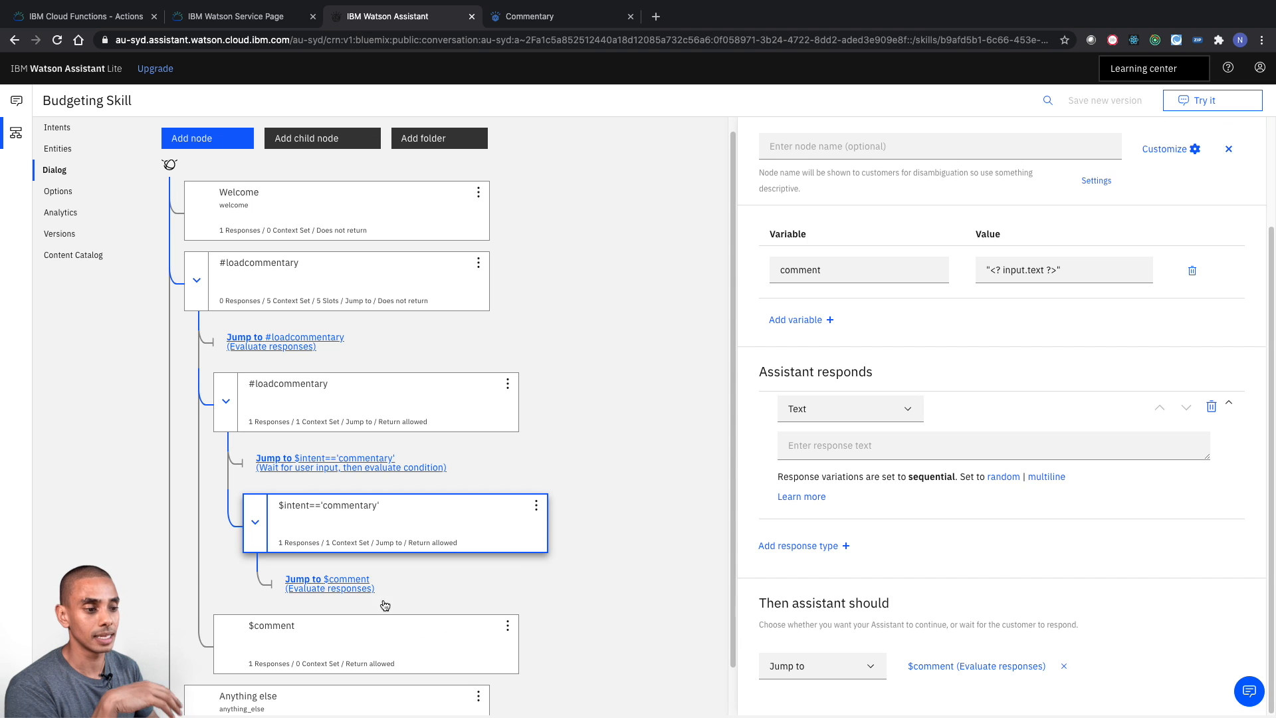
- Name the $comment node "Webhook"
scroll(520, 608, "down", 1)
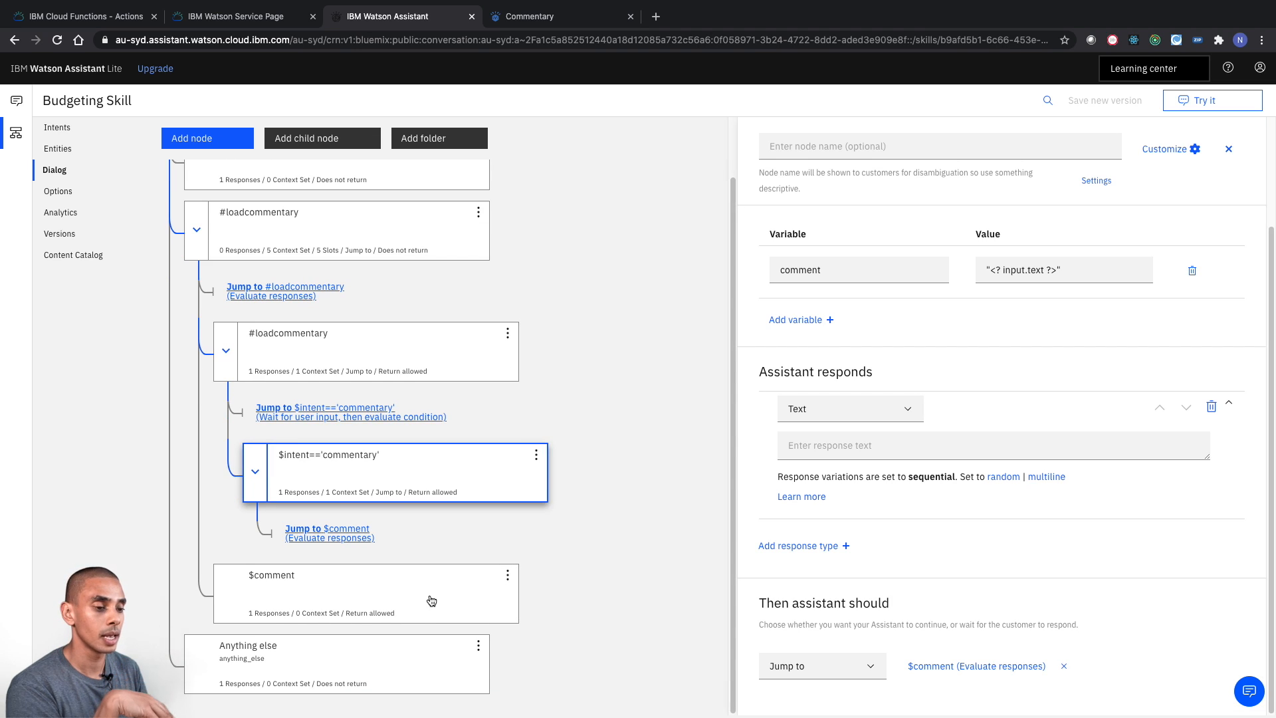
left_click(431, 601)
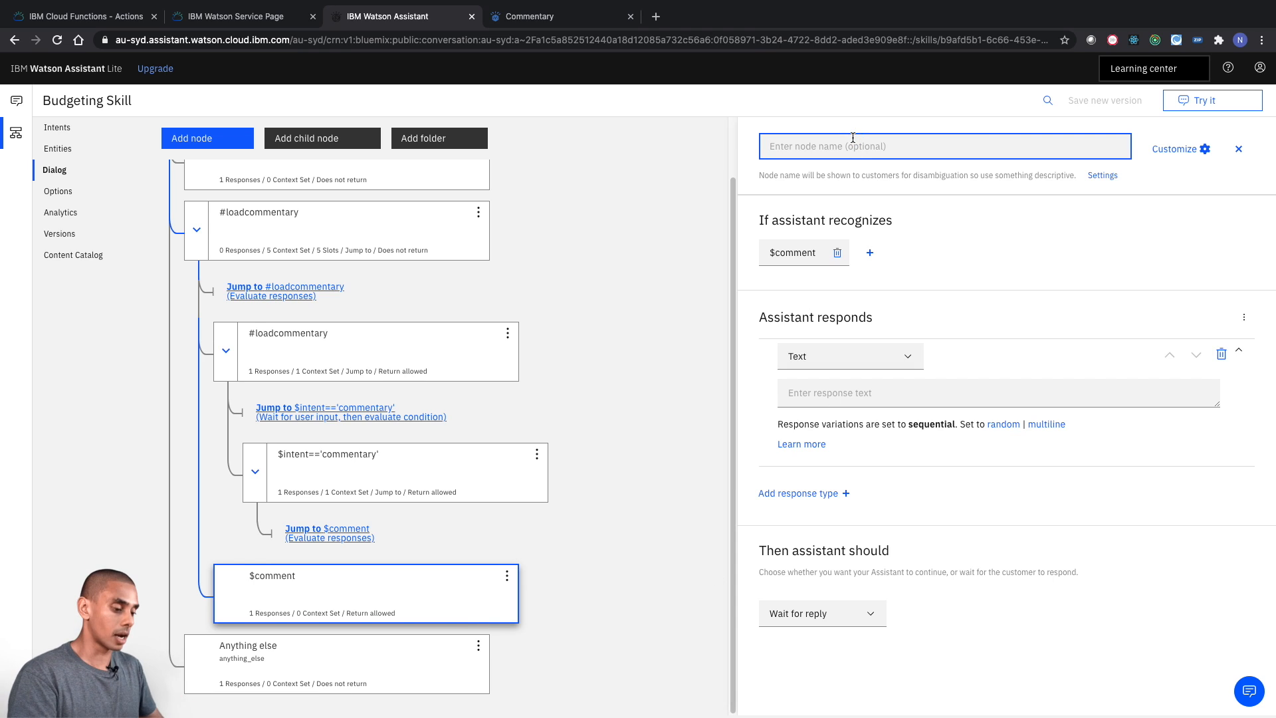
type("Webhook")
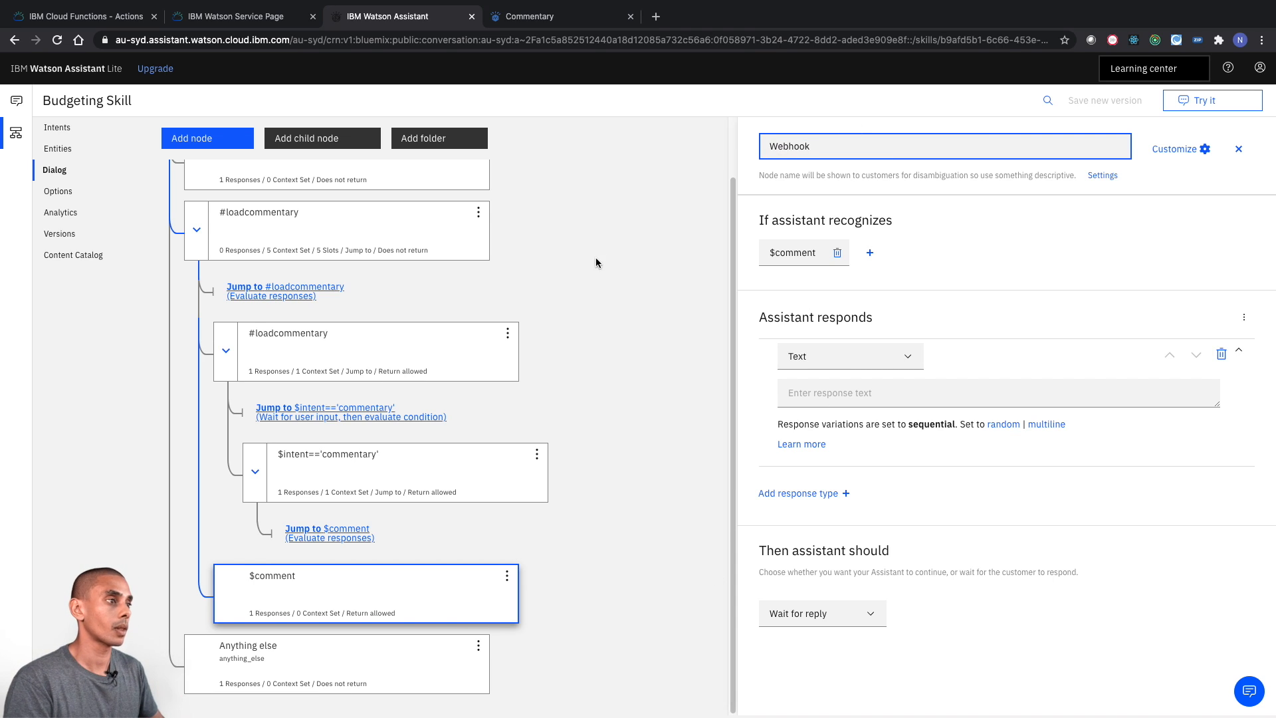
left_click(596, 259)
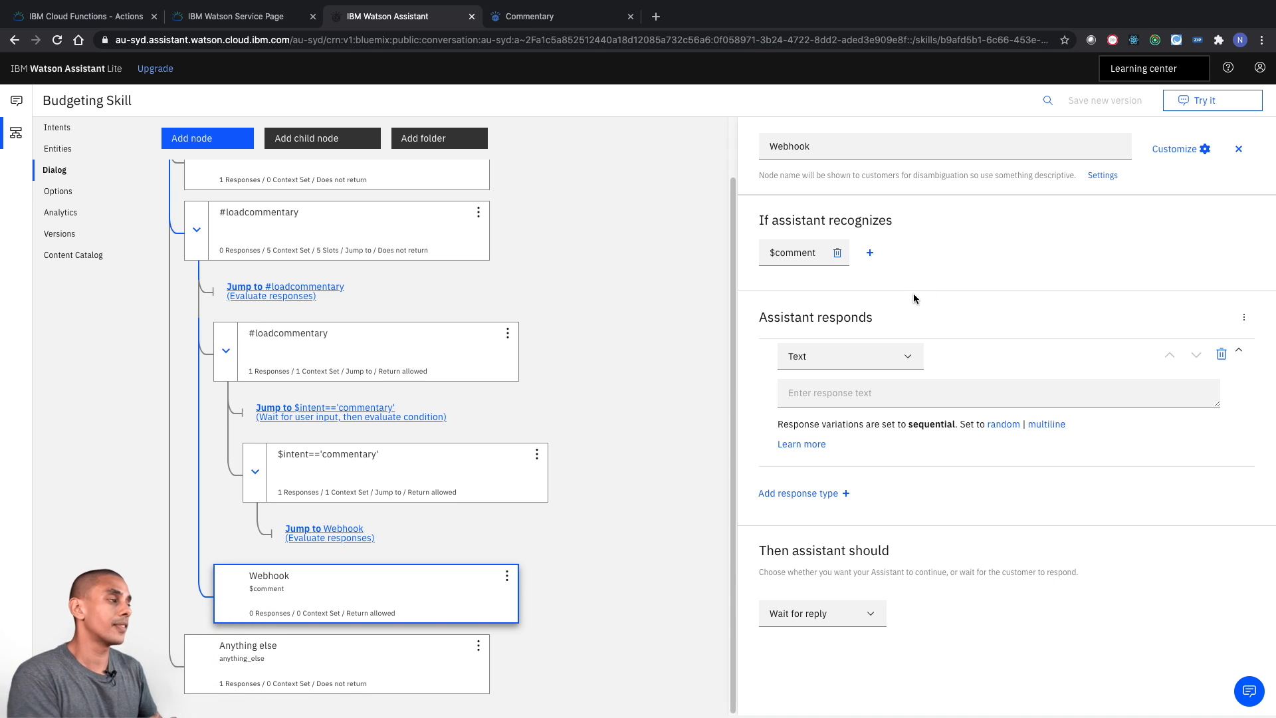
- Customize the Webhook node to enable callout to webhooks and apply the setting
left_click(1175, 149)
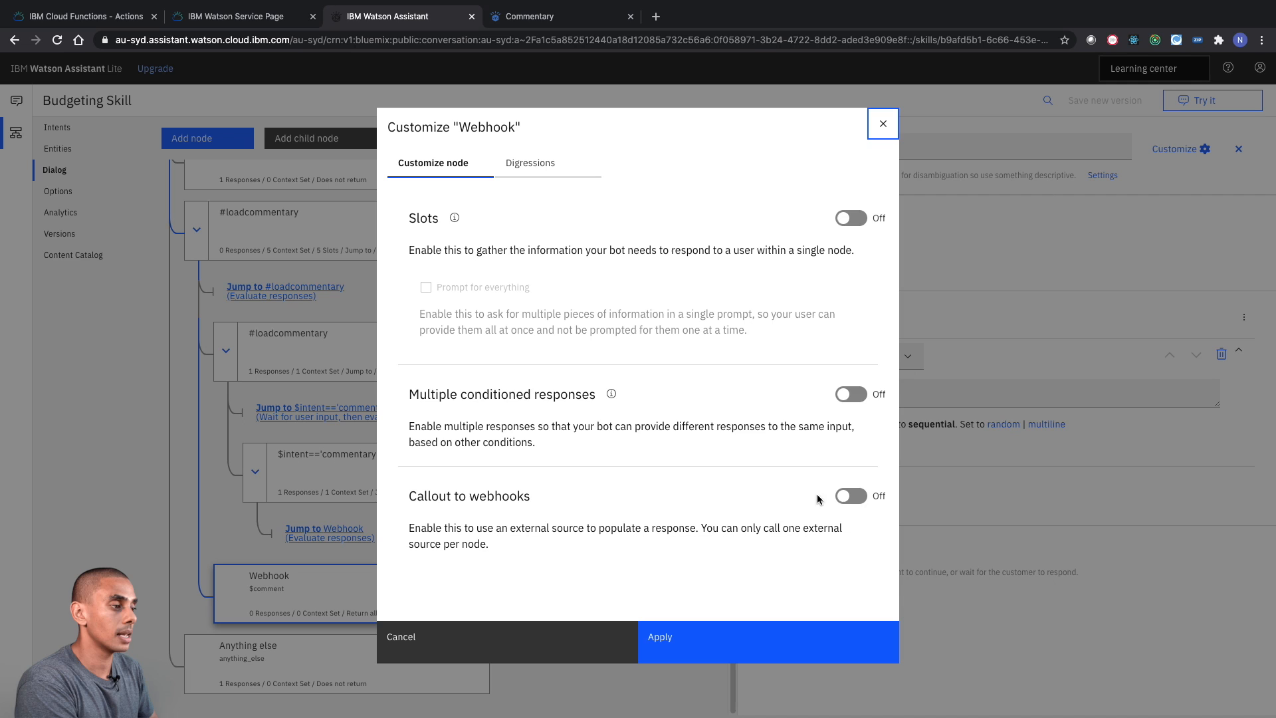
left_click(844, 499)
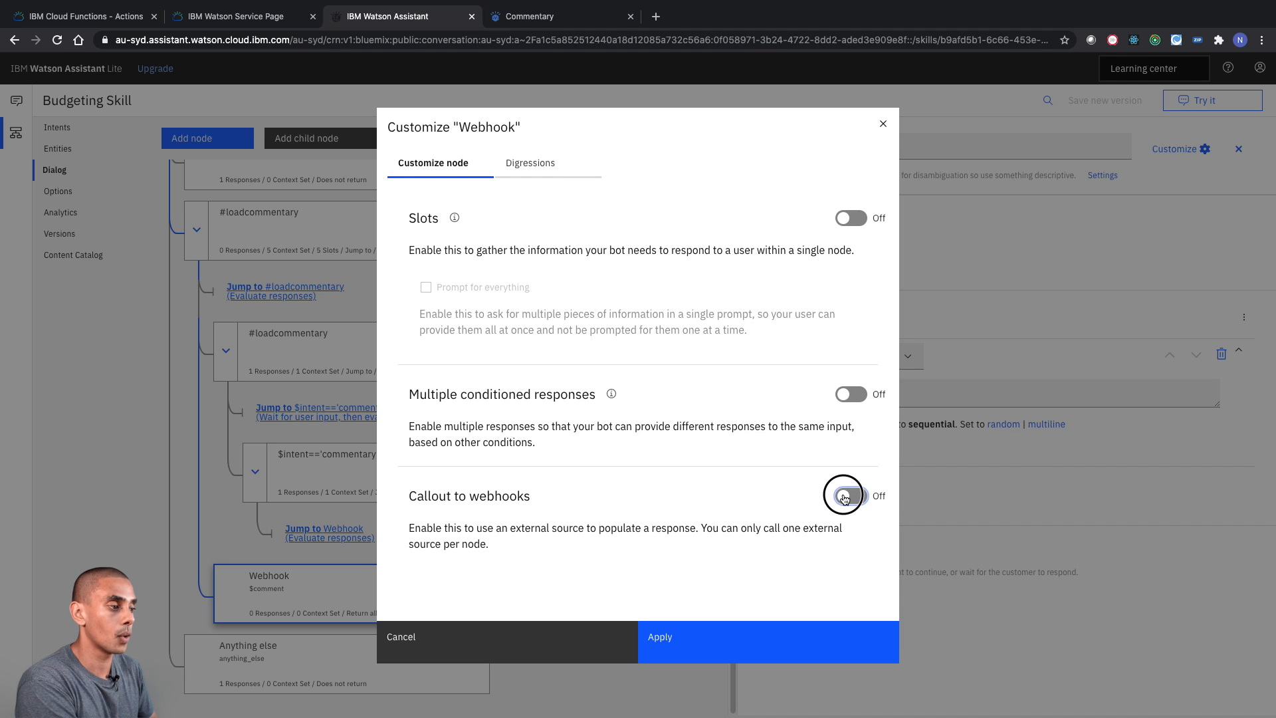
scroll(825, 573, "down", 2)
left_click(698, 666)
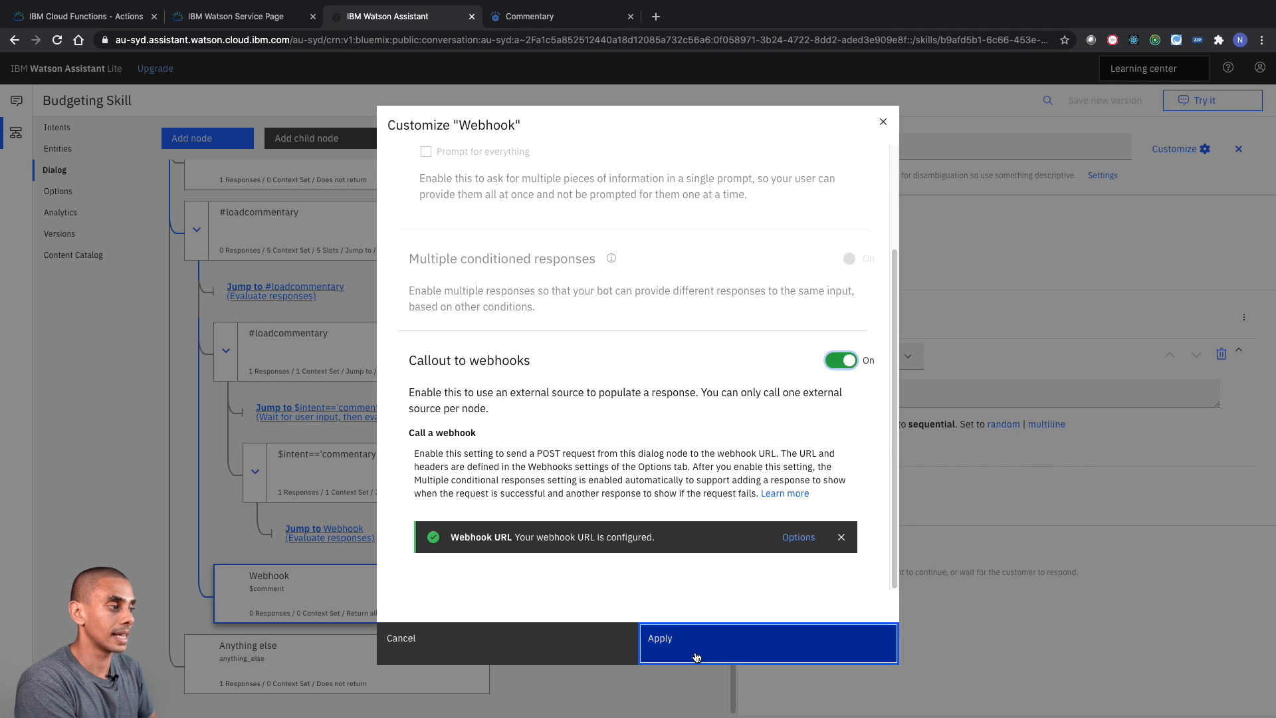
scroll(874, 457, "down", 5)
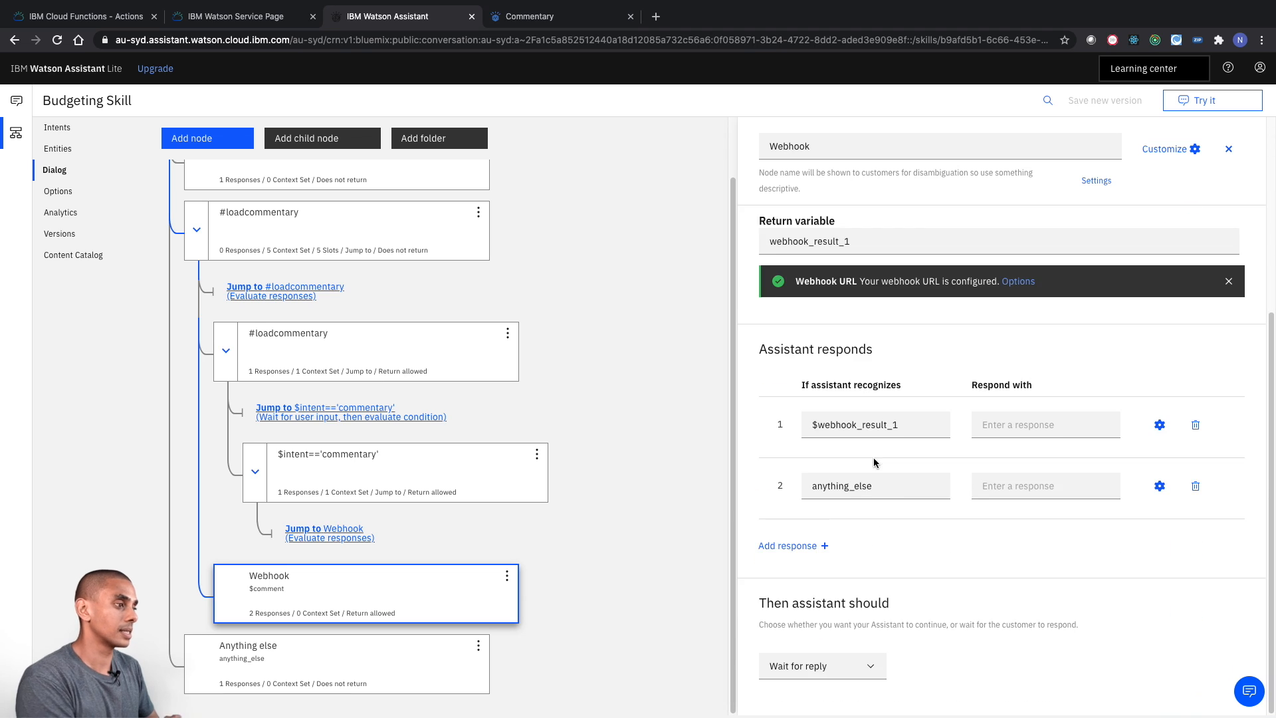
- Set the Webhook node's first callout parameter to the key Month with the value "$month"
scroll(839, 425, "up", 4)
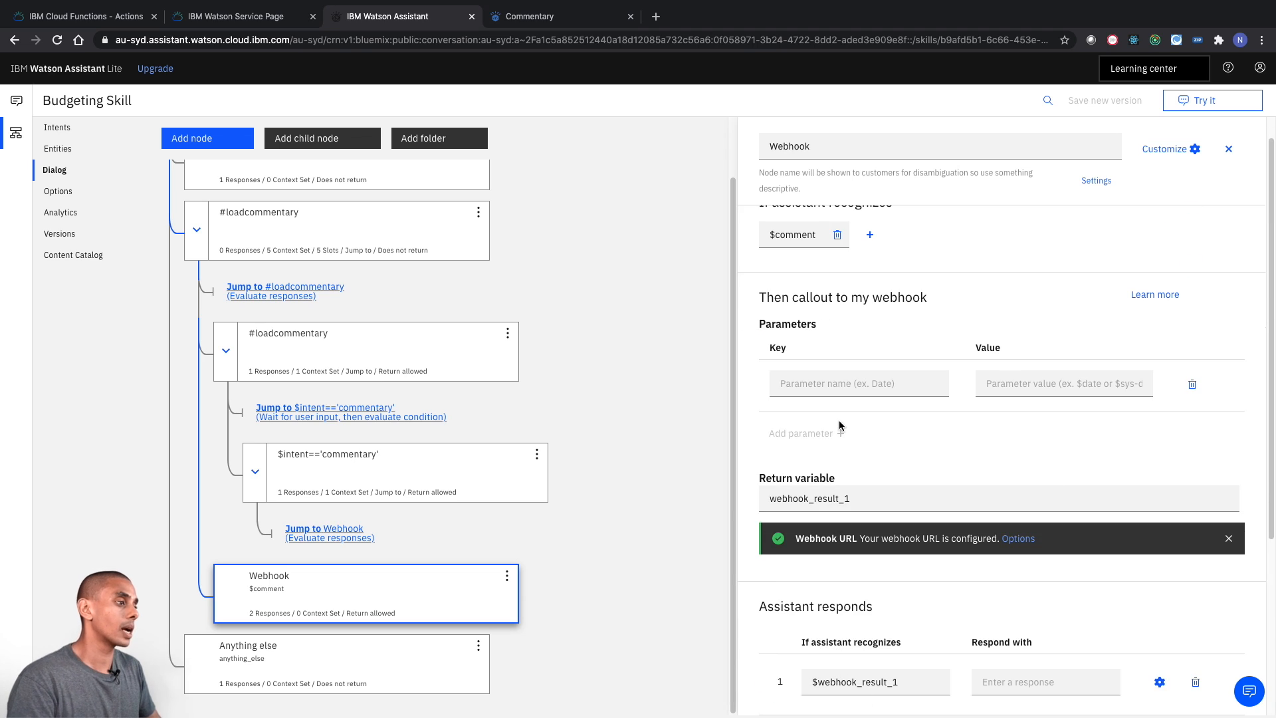
left_click(883, 388)
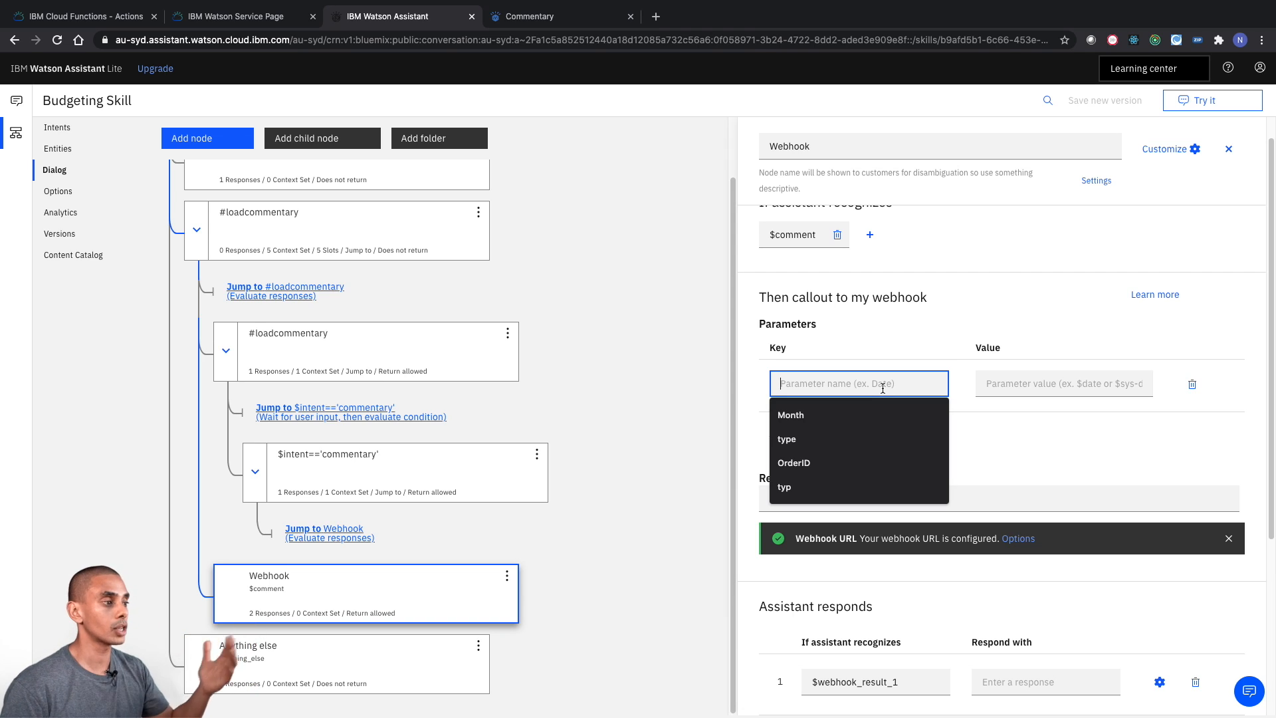
type("Month")
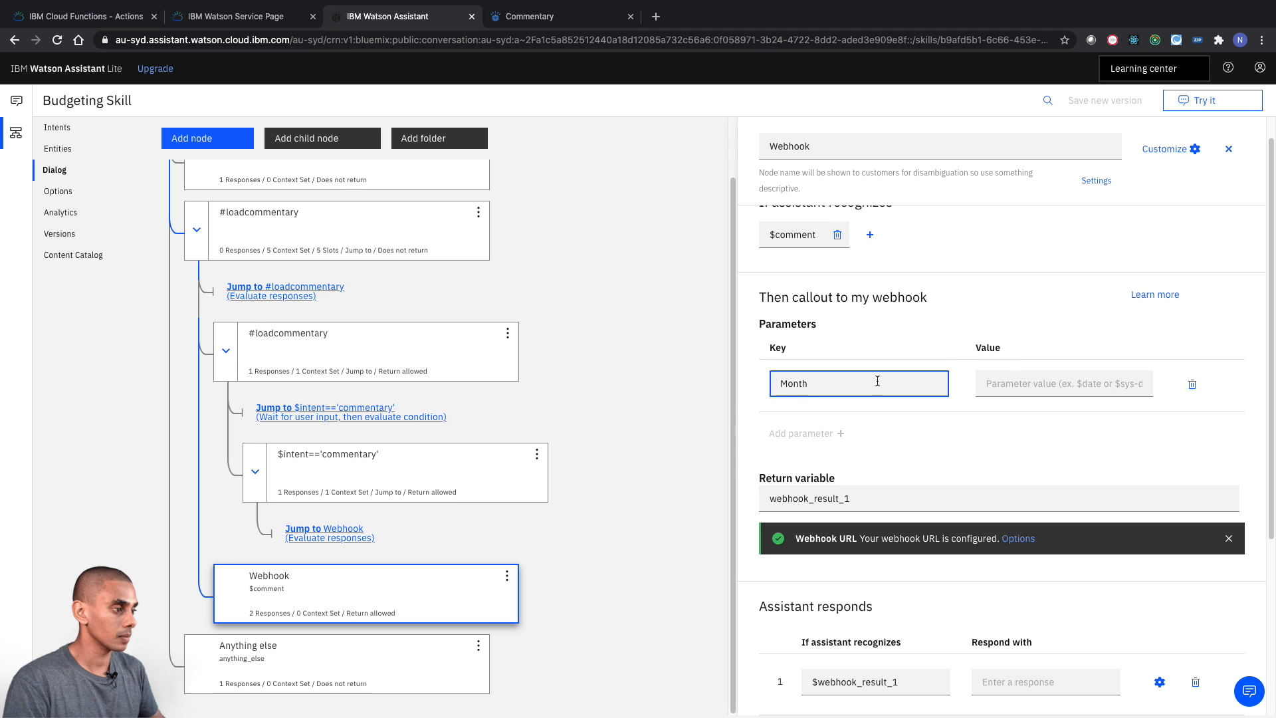
key("Tab")
type("\"$month\"")
- Add a webhook parameter with the key Value and the value "$comment"
left_click(804, 434)
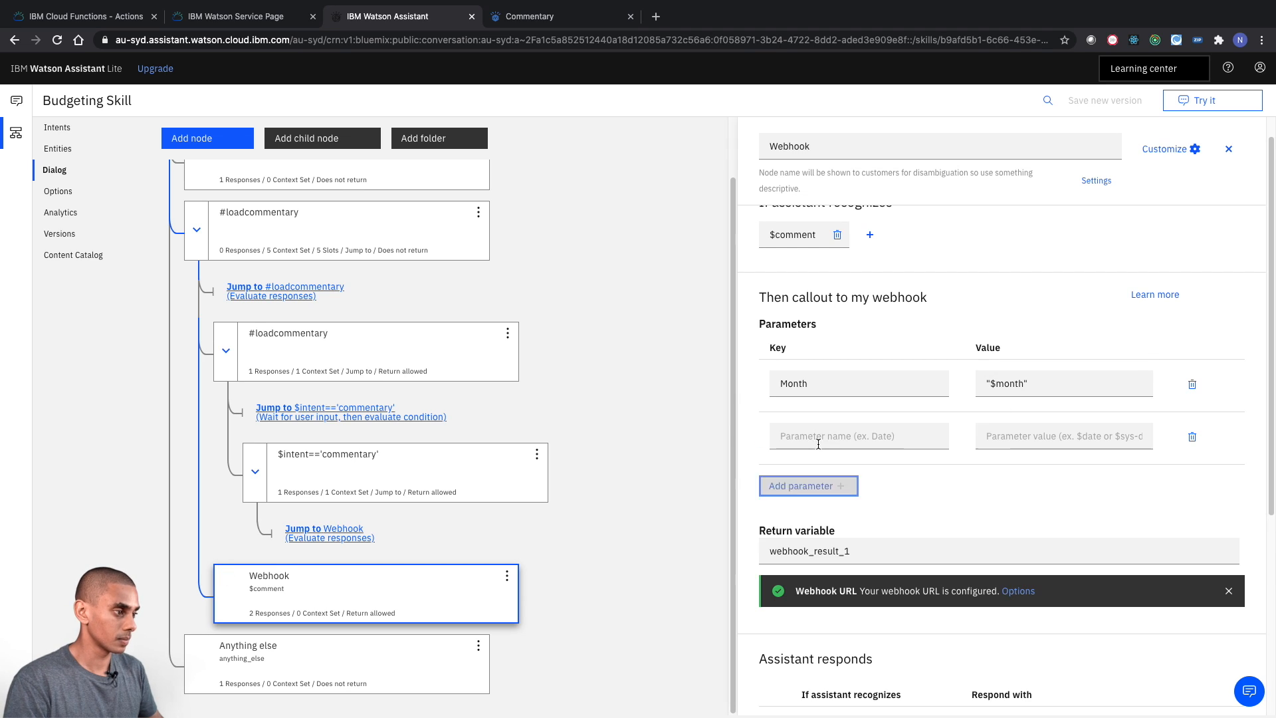
left_click(857, 436)
type("Value")
left_click(1019, 430)
type("\"$comment\"")
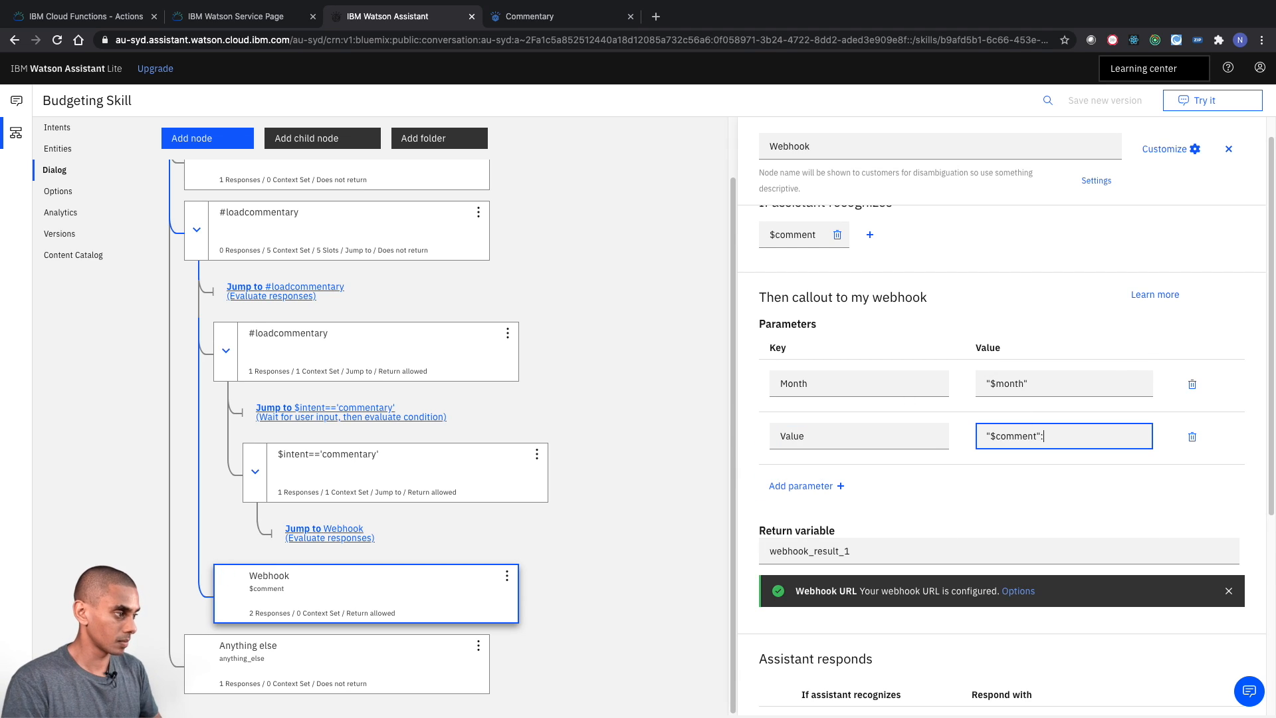
- Add a webhook parameter with the key Account and the value "$account"
left_click(805, 486)
left_click(821, 492)
type("Account")
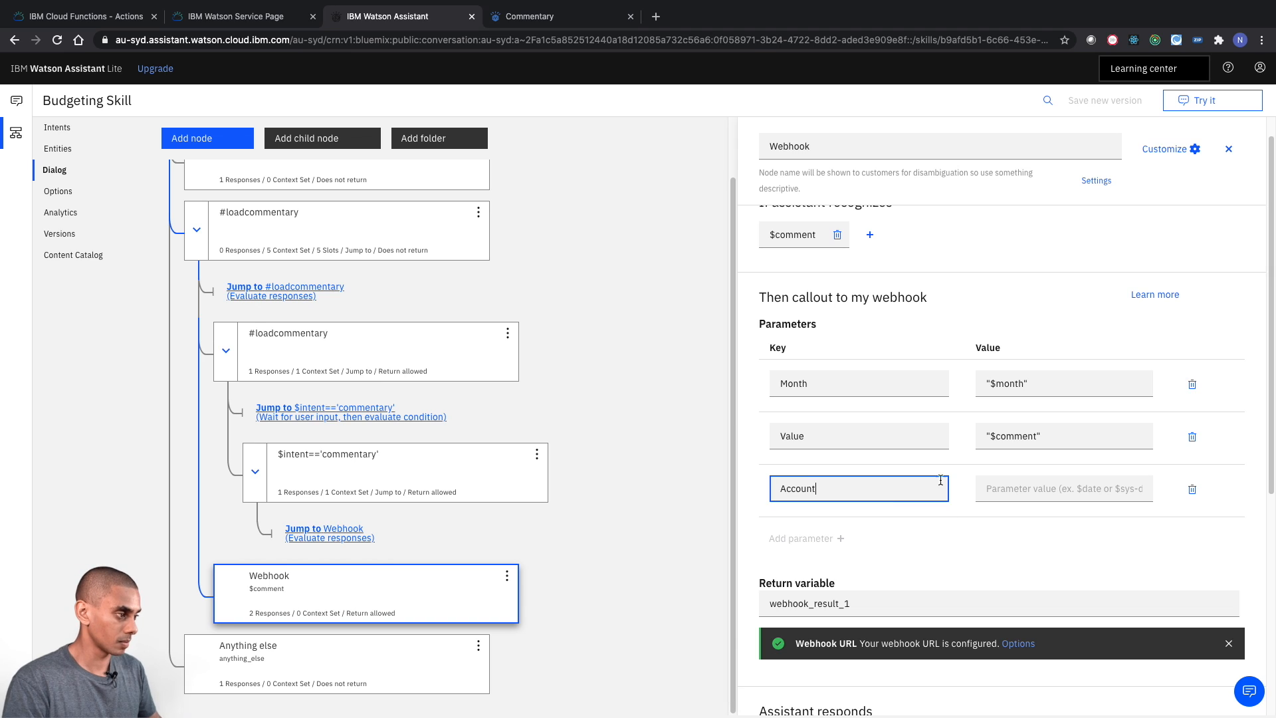
key("Tab")
type("\"$account\"")
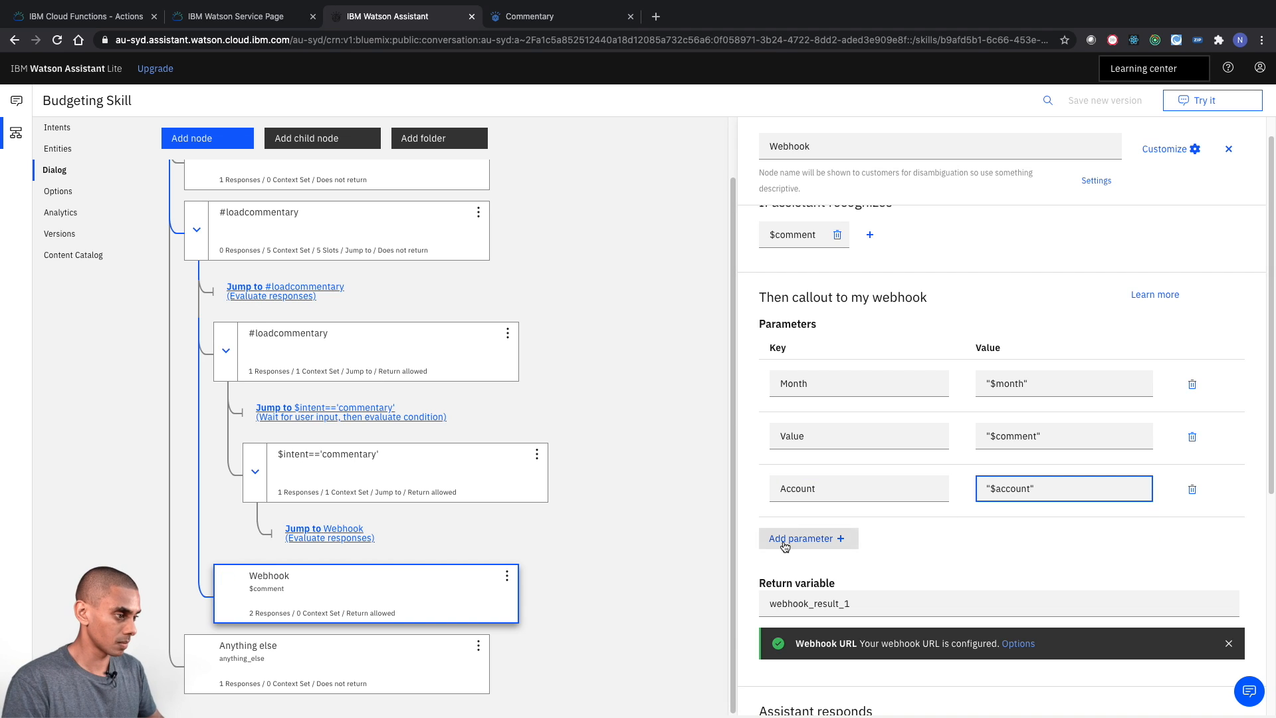
- Add a webhook parameter with the key Project and the value "$project"
left_click(801, 538)
left_click(849, 541)
type("Project")
key("Tab")
type("\"")
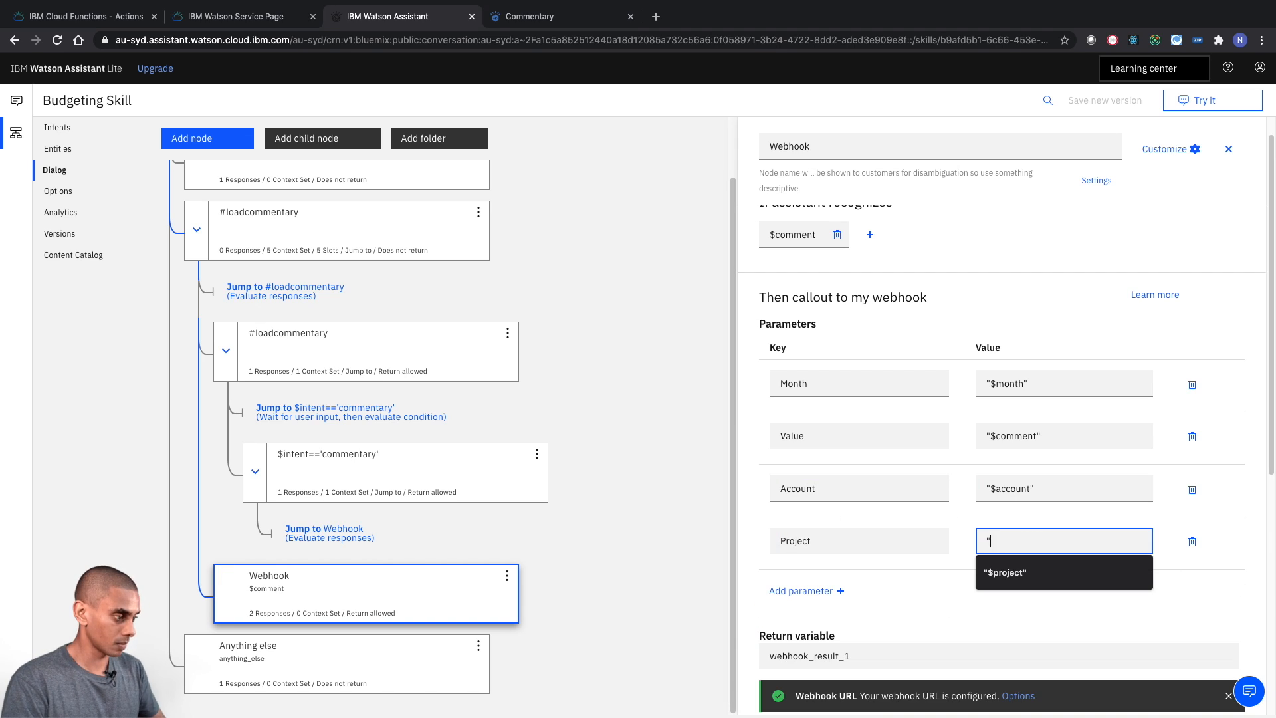
type("$project\"")
- Add a webhook parameter with the key Version and the value "$version"
scroll(808, 436, "down", 5)
scroll(807, 437, "up", 3)
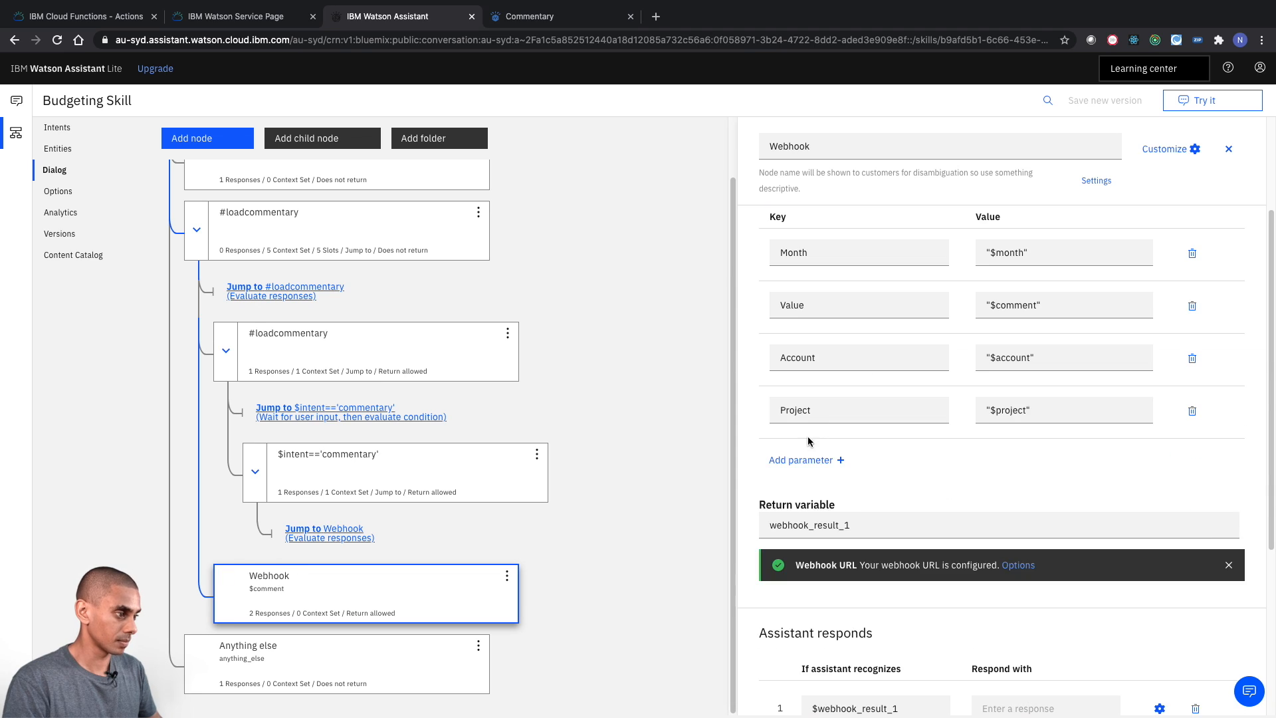
left_click(842, 459)
type("Version")
key("Tab")
type("\"$version\"")
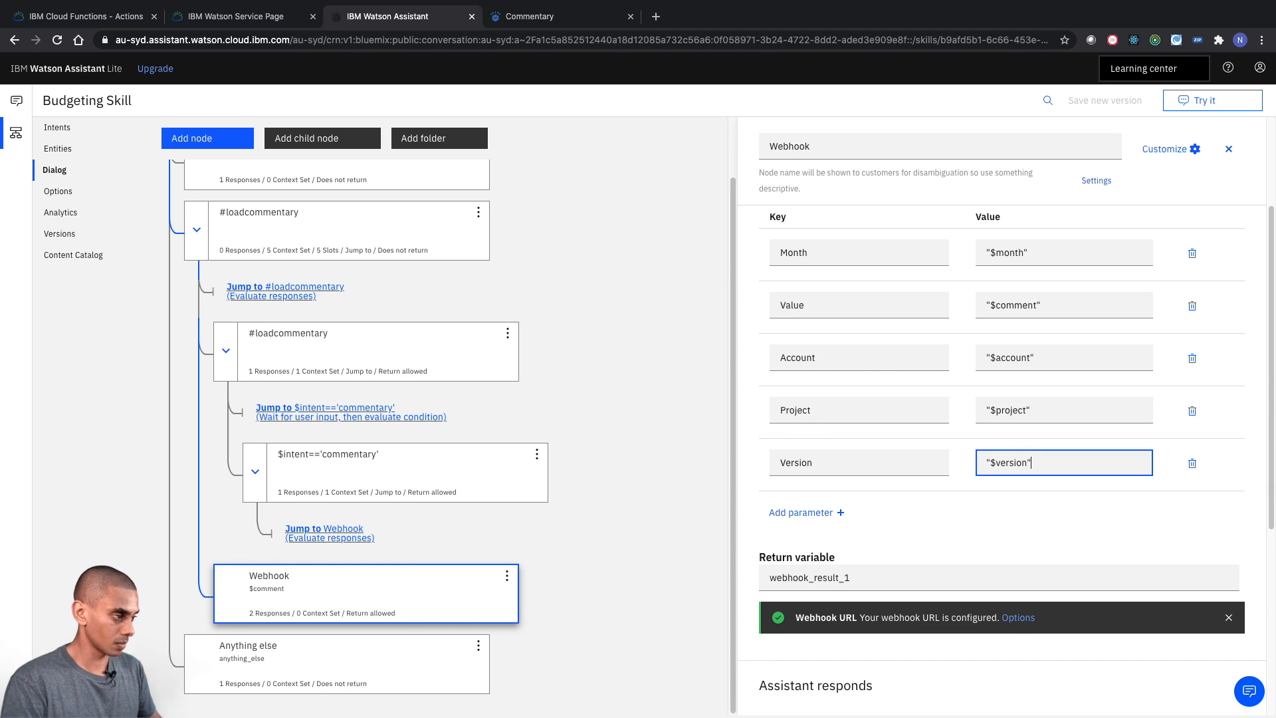
- Add a webhook parameter with the key Currency and the fixed value "Local"
key("Tab")
key("Return")
type("Currency")
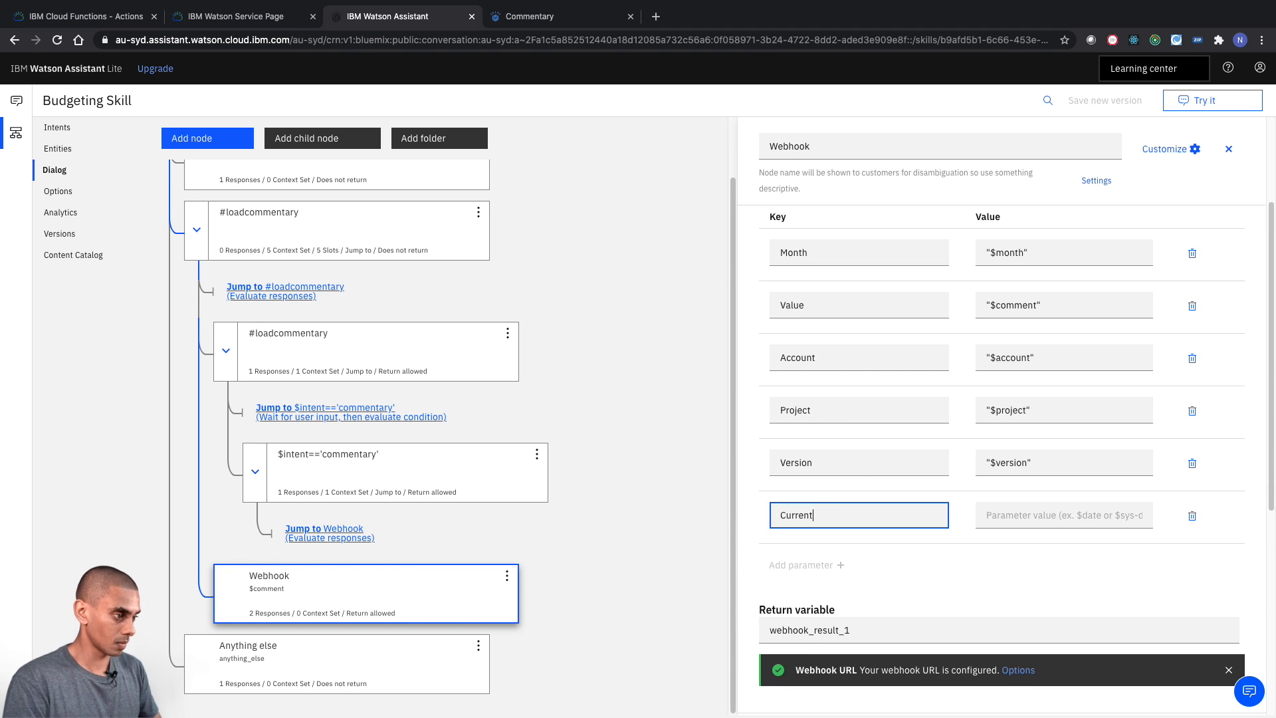
key("Tab")
type("\"Local\"")
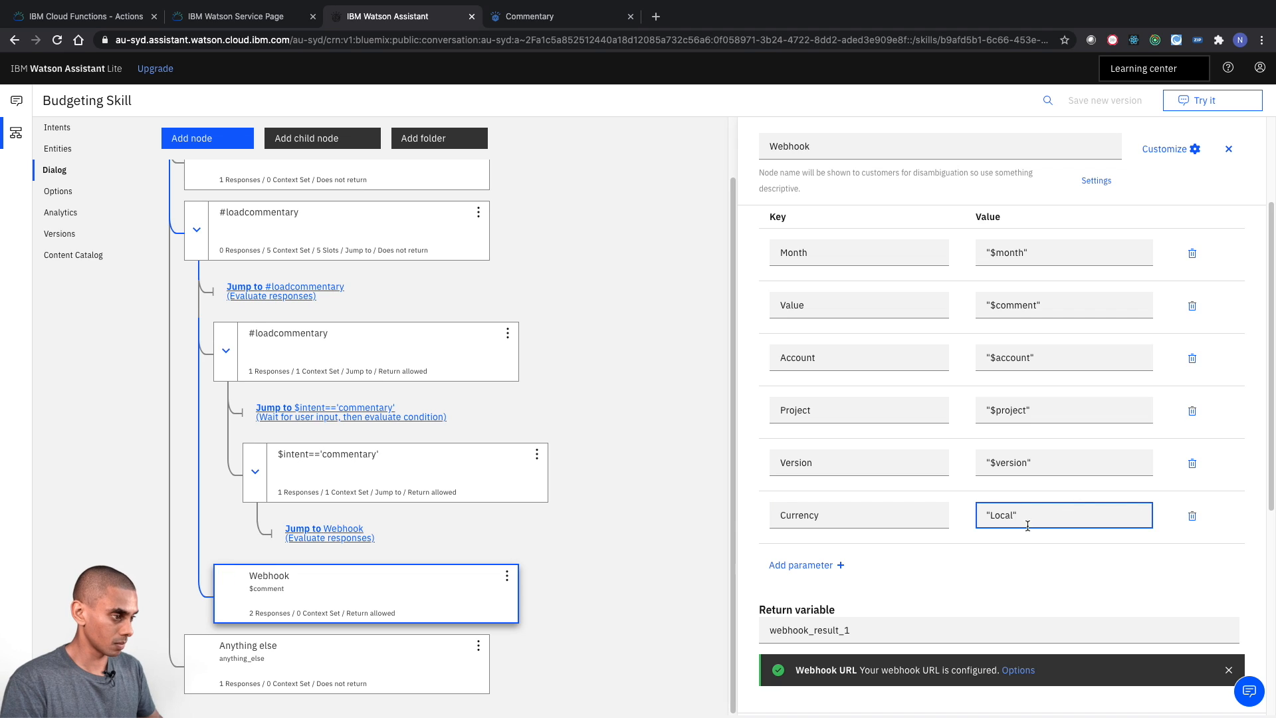
- Add a webhook parameter with the key CostCentre and the value "$costcentre"
key("Tab")
key("Return")
type("CostCentre")
key("Tab")
type("\"$cos")
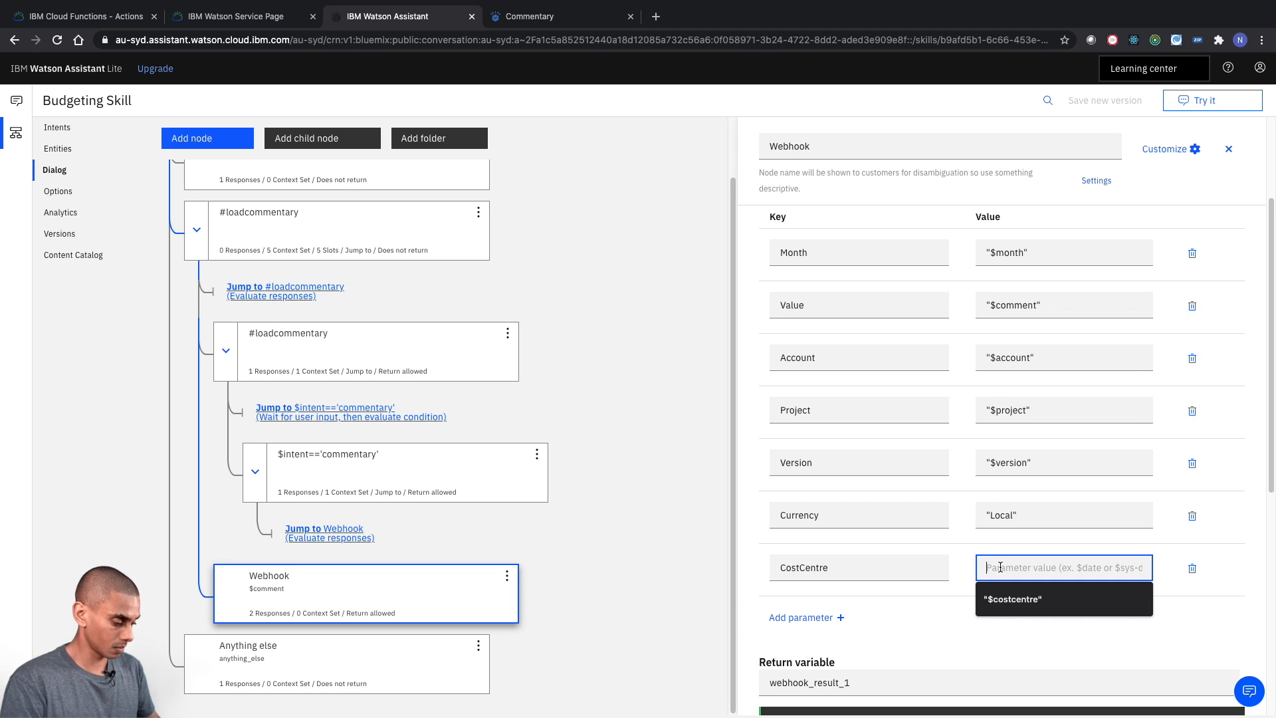
type("tcentre\"")
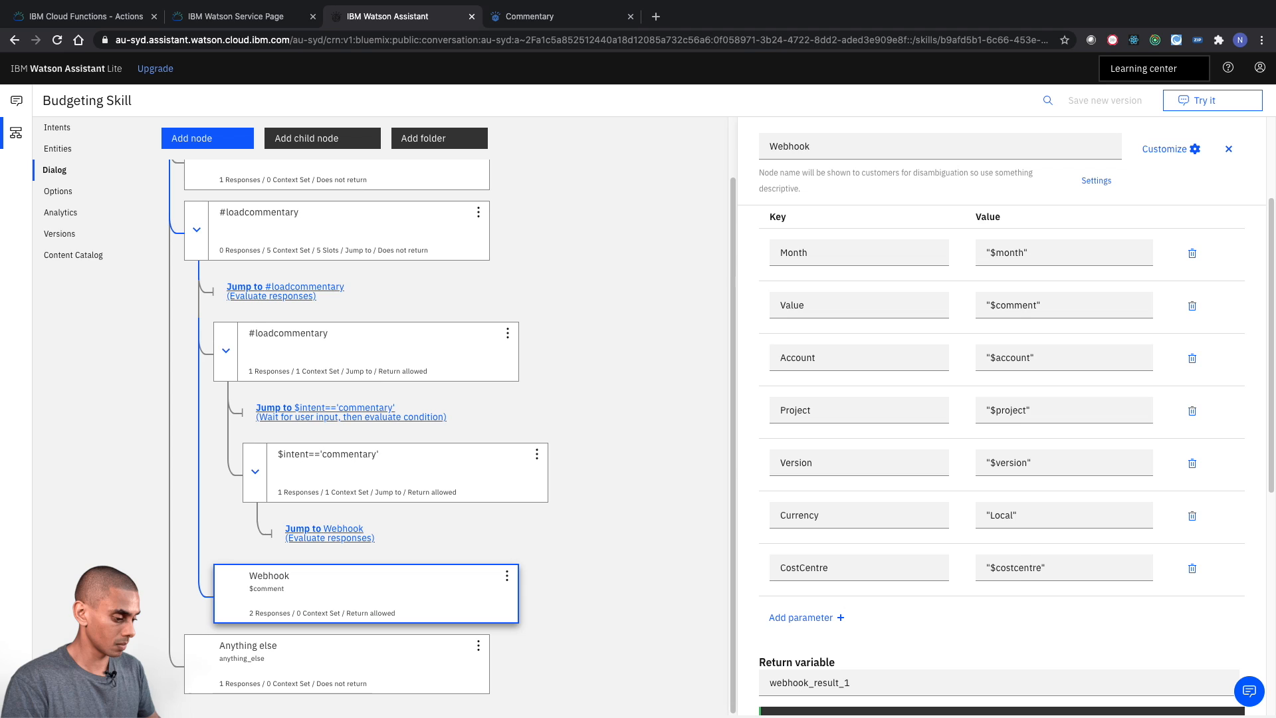
- Add a webhook parameter with the key GeneralLedgerSource and the fixed value "Base"
left_click(782, 618)
type("GeneralLedgerSource")
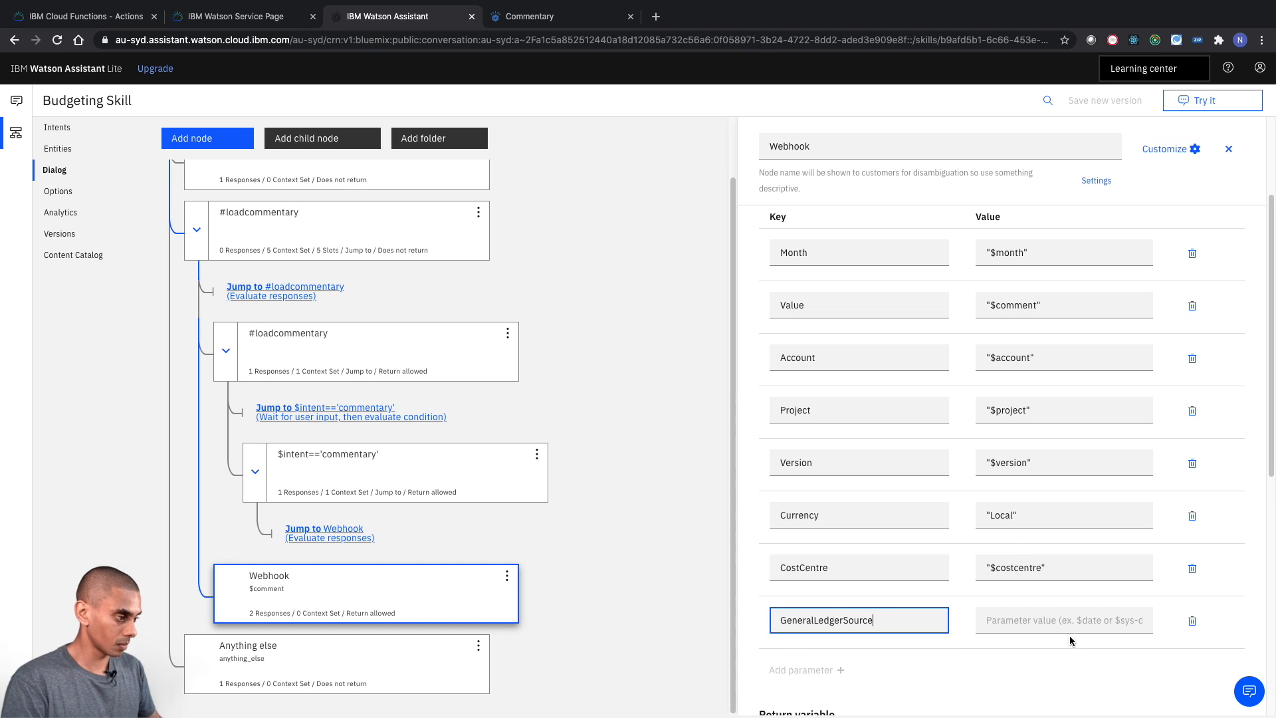
left_click(1063, 619)
type("\"Base\"")
- Add a webhook parameter with the key GeneralLedgerMeasure and the fixed value "Commentary"
left_click(801, 670)
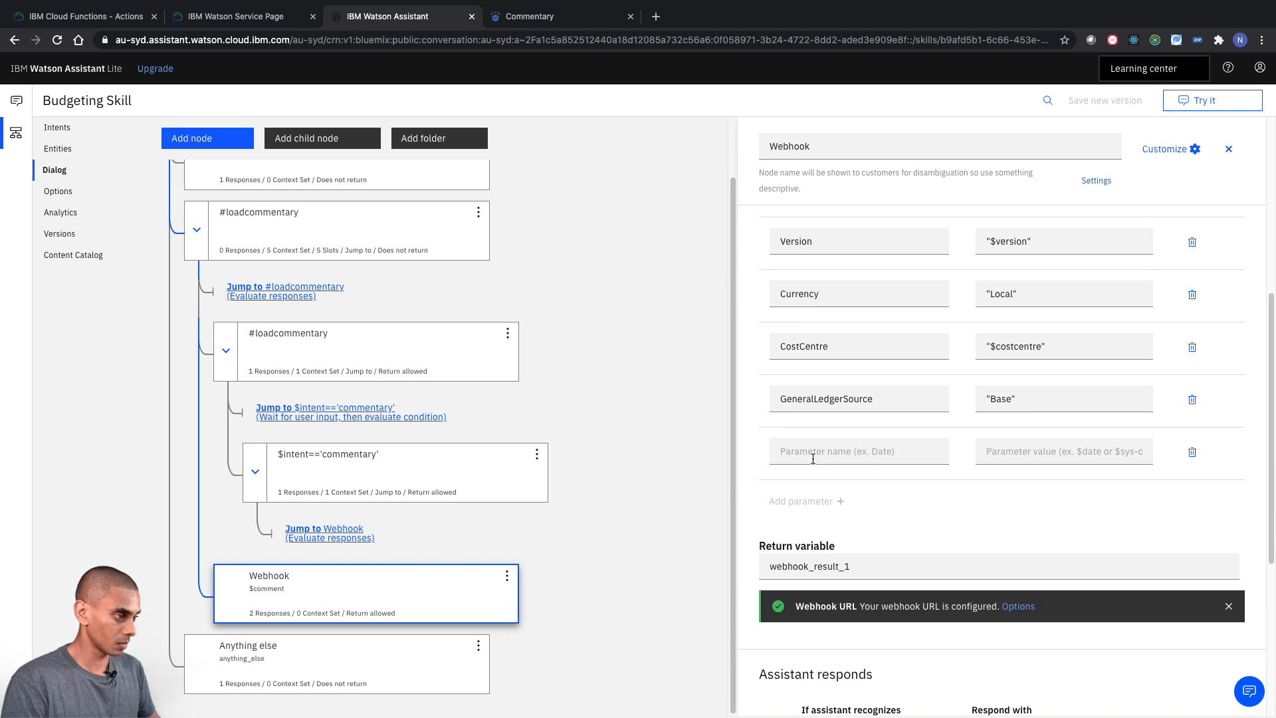
type("GeneralLedgerMeasure")
key("Tab")
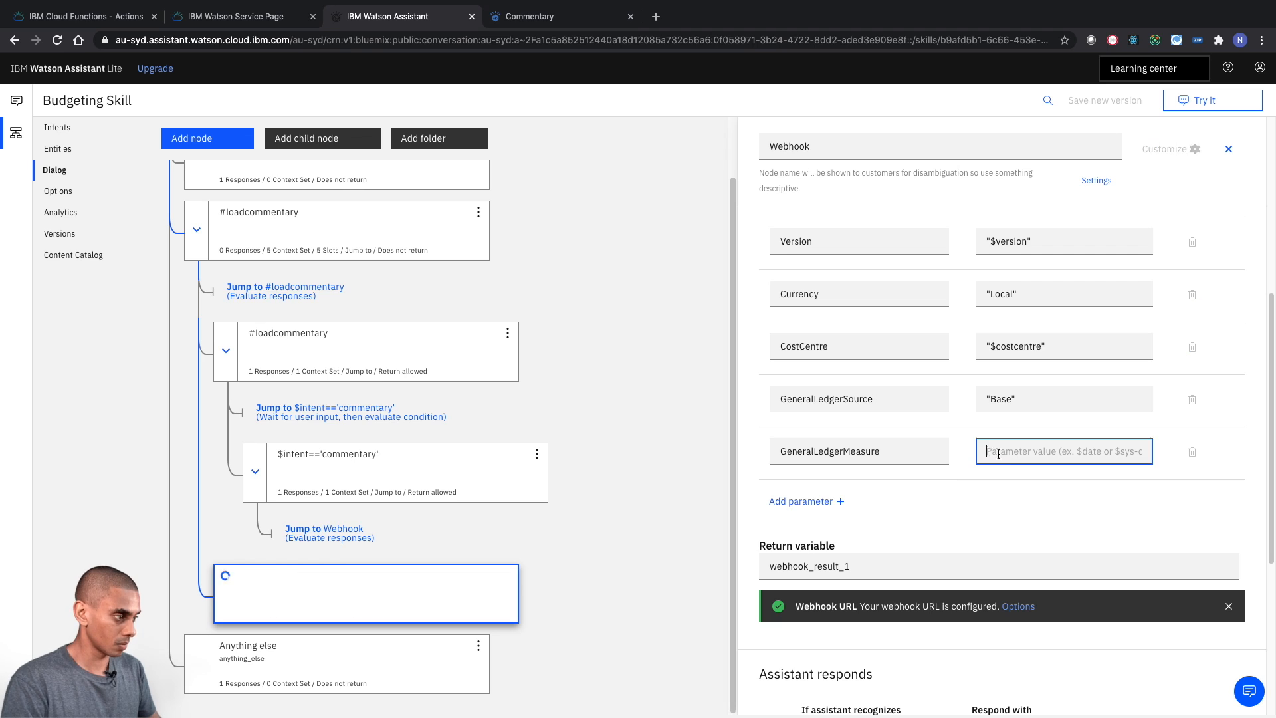
type("\"Commentary\"")
left_click(1005, 522)
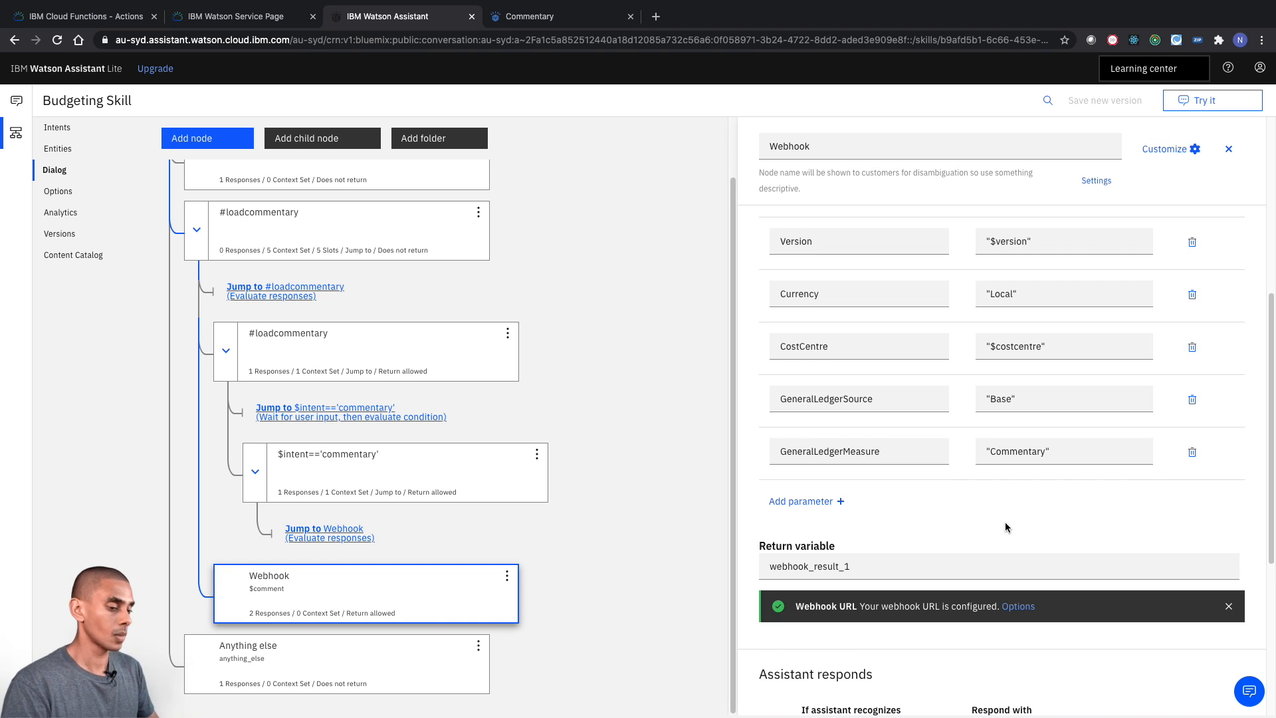
- Review the Webhook node's condition and its callout parameter keys and values, starting from Month
scroll(1005, 521, "down", 1)
scroll(863, 354, "up", 6)
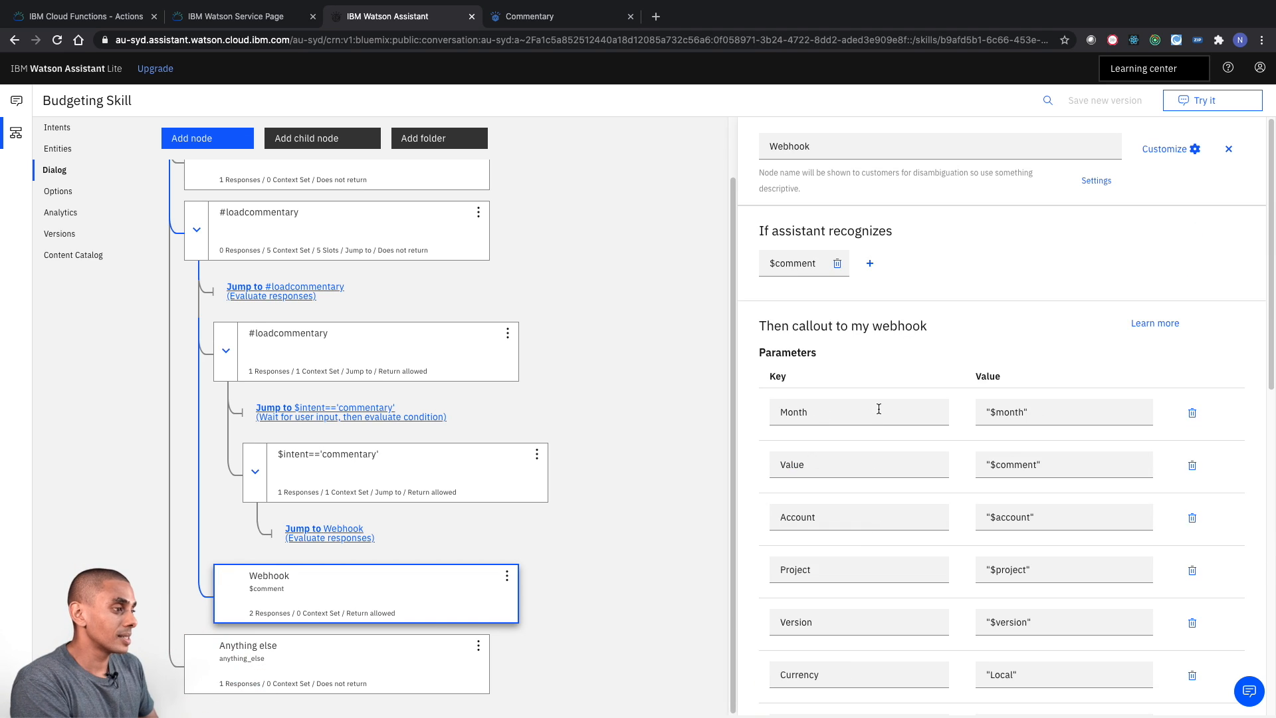
scroll(878, 400, "down", 1)
scroll(878, 401, "down", 2)
left_click(849, 229)
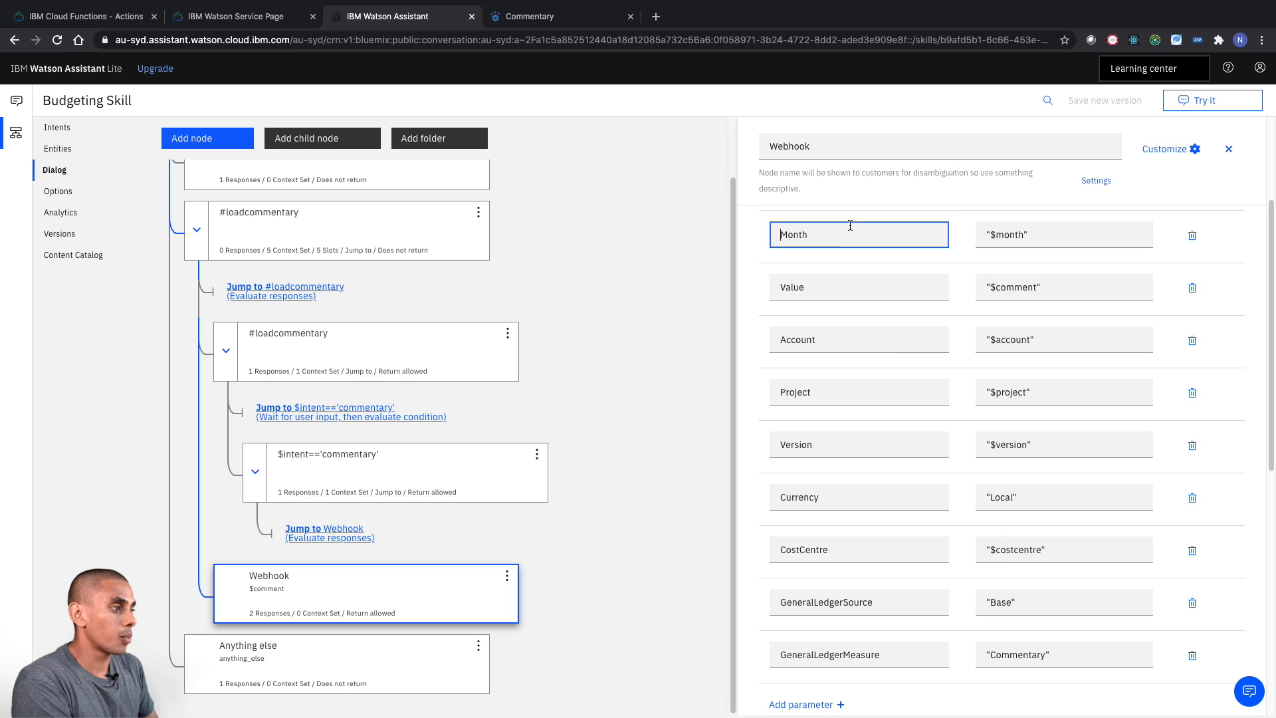
left_click(848, 286)
left_click(844, 340)
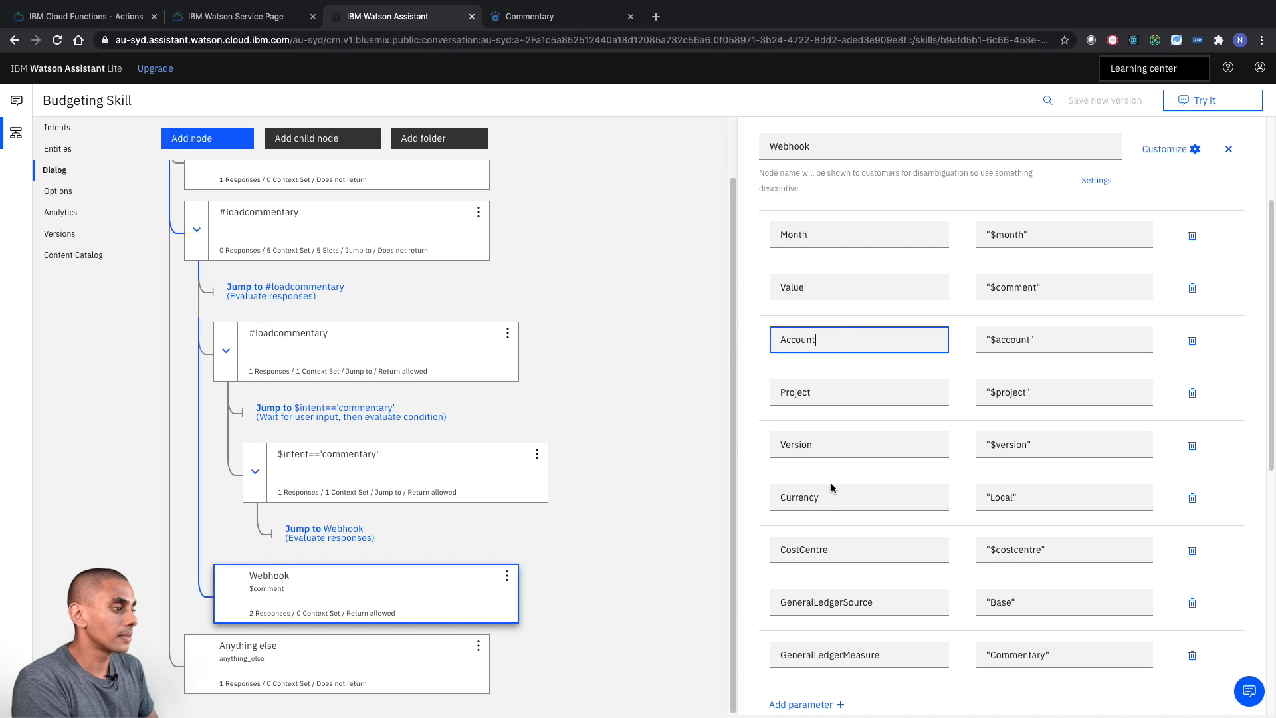
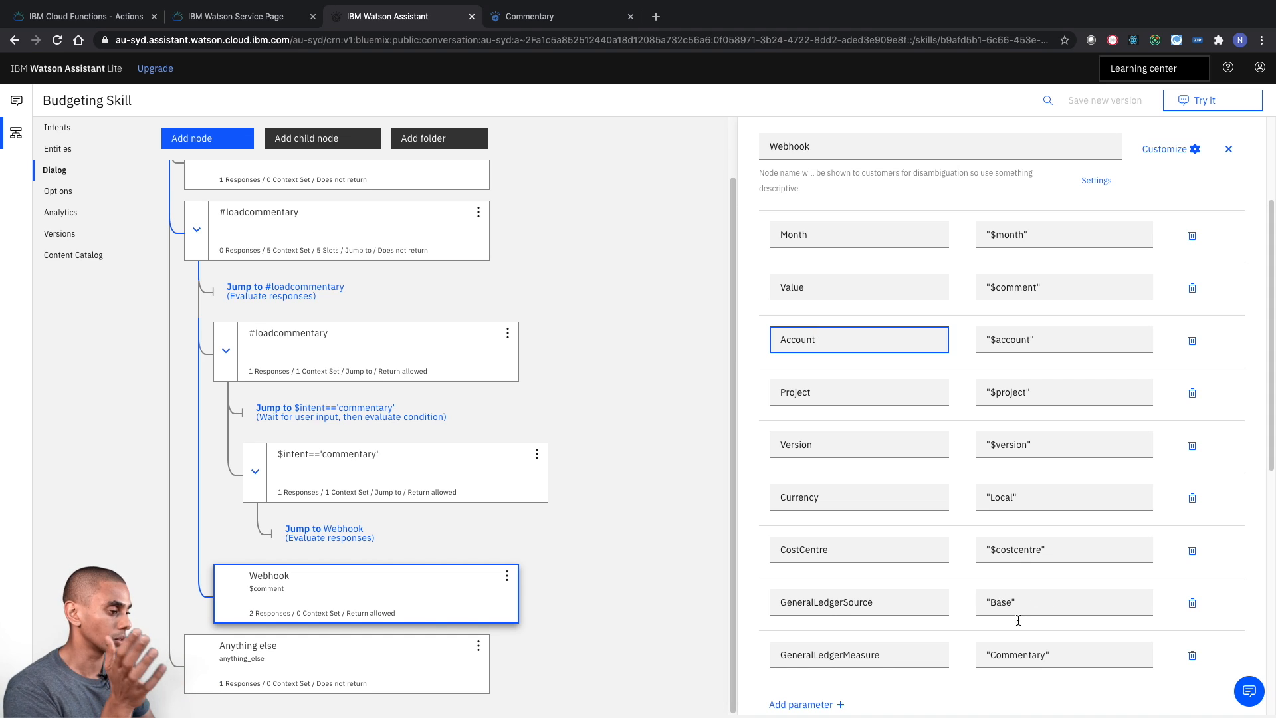
- Set the Webhook node's response for $webhook_result_1 to "Commentary successfully loaded."
scroll(1021, 643, "down", 8)
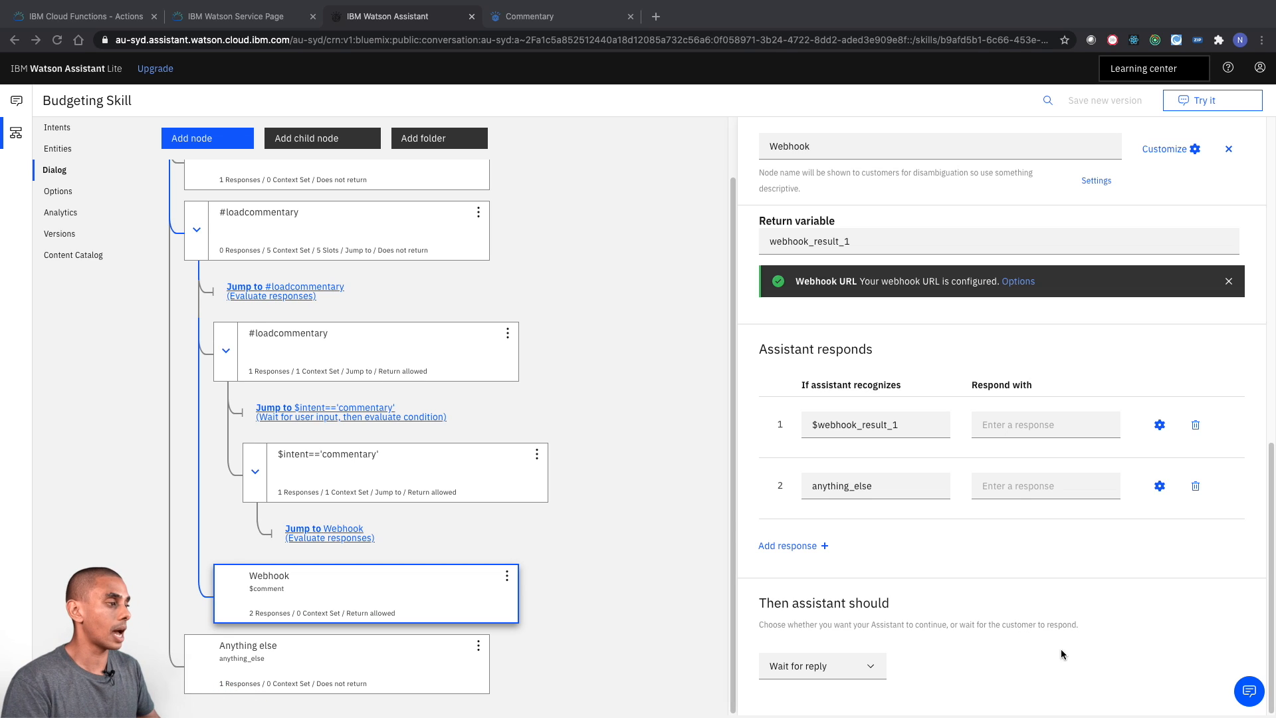
left_click(990, 429)
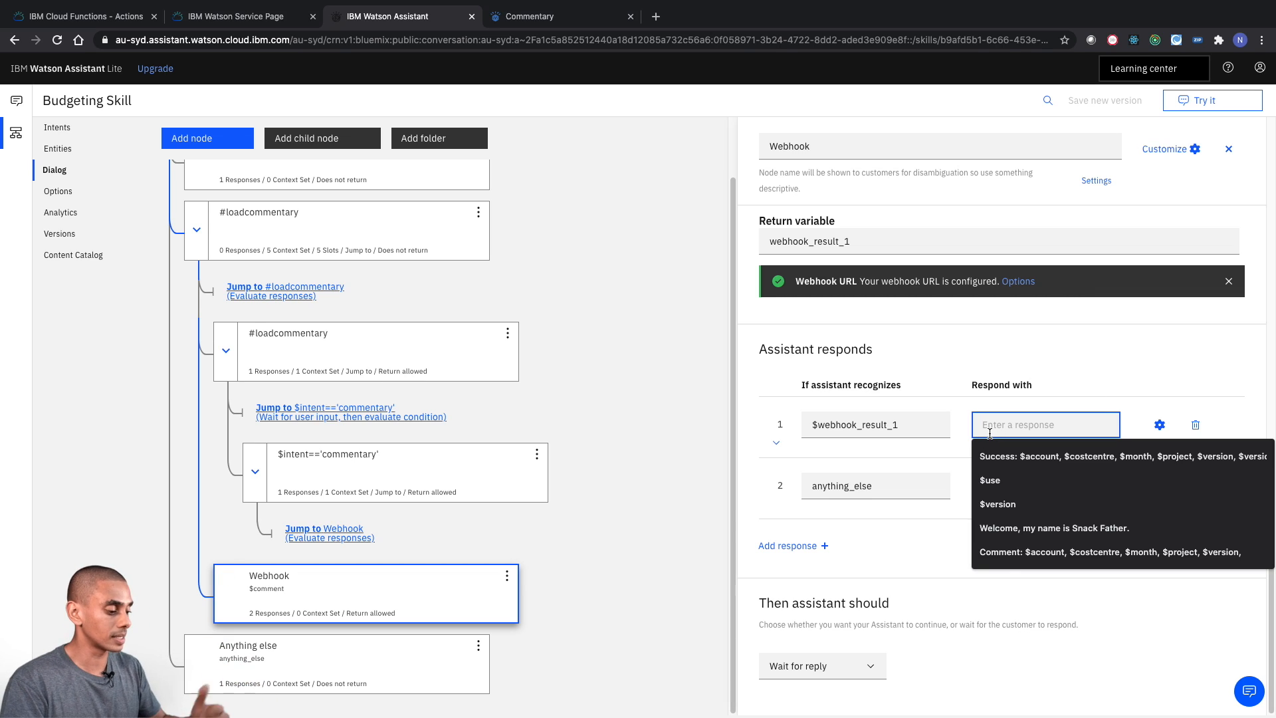
type("Commentry ciu")
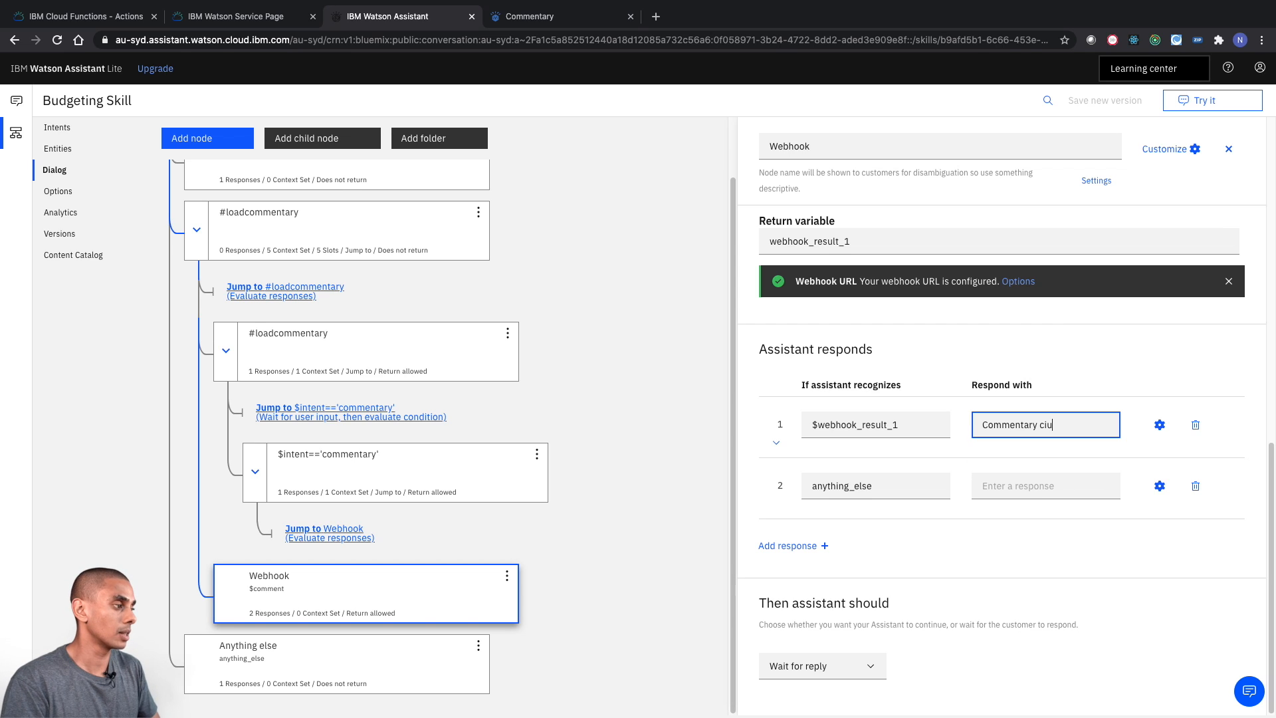
type(" successfully loaded.")
- Set the Webhook node's response for the anything_else condition to "Error, something happened."
left_click(1001, 488)
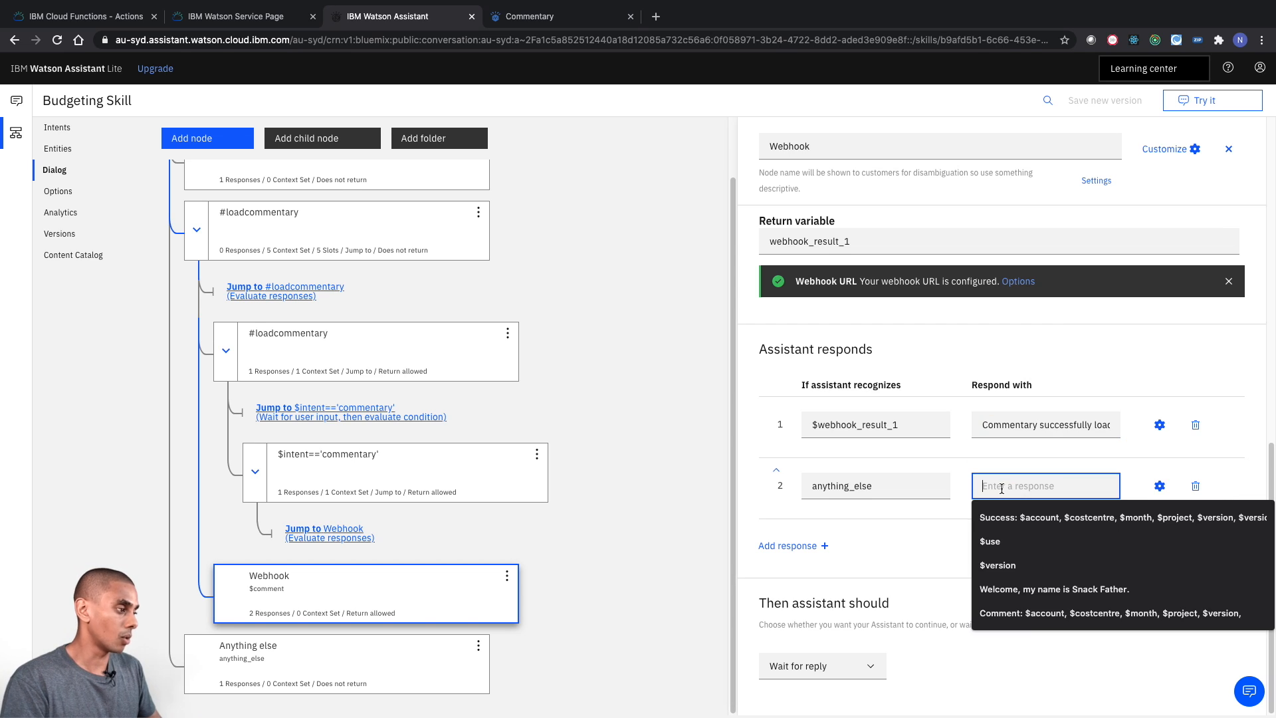
type("Error,")
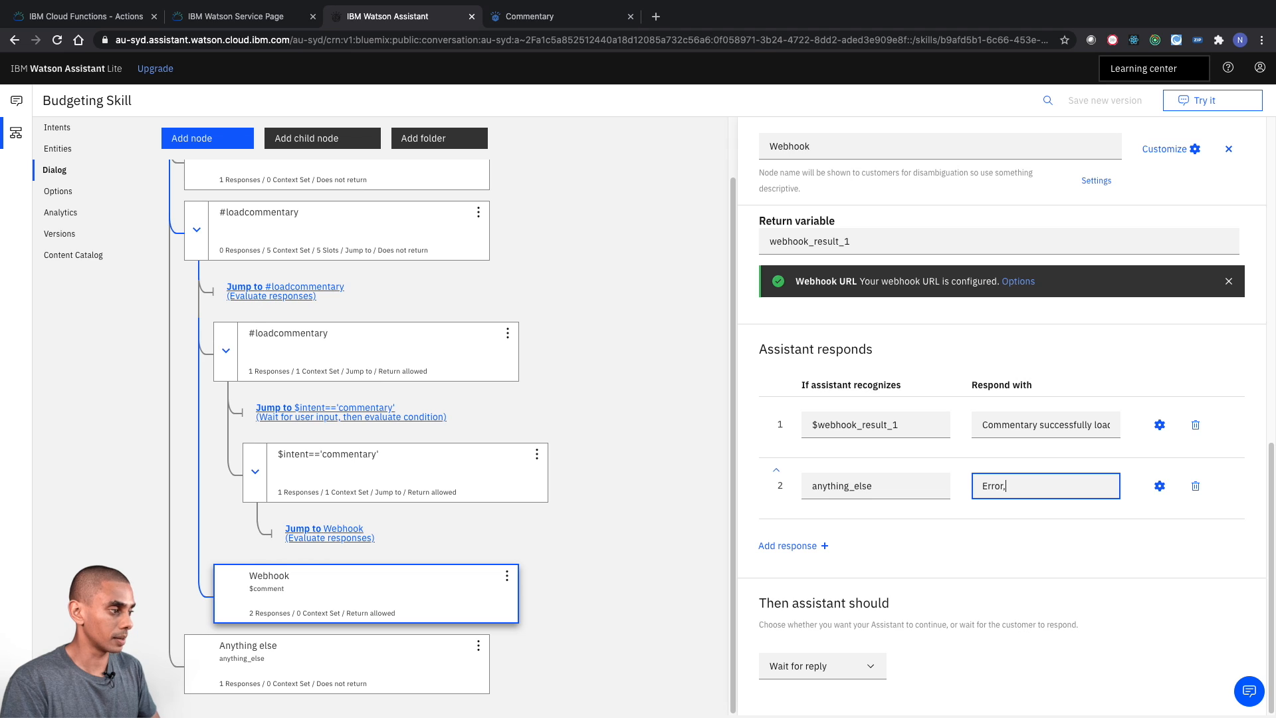
type(" something happened.")
left_click(1059, 599)
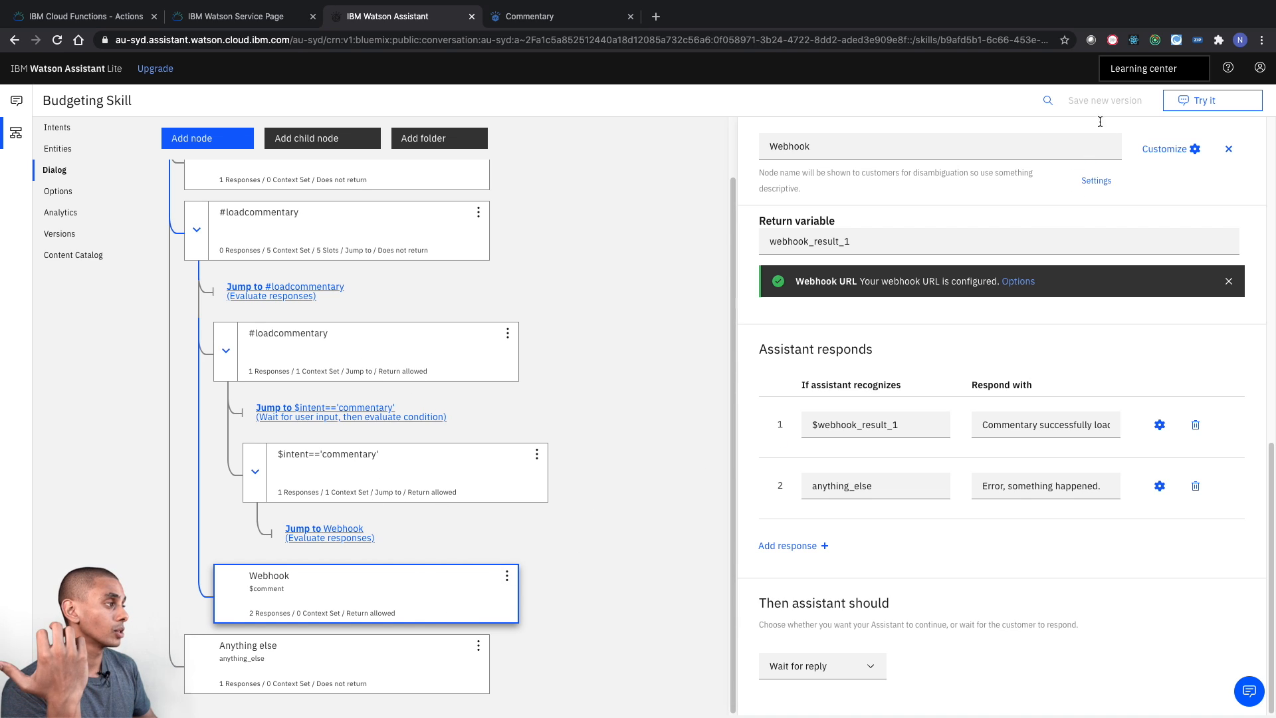
- Open the assistant's test chat and send the message "load commentary"
left_click(1226, 101)
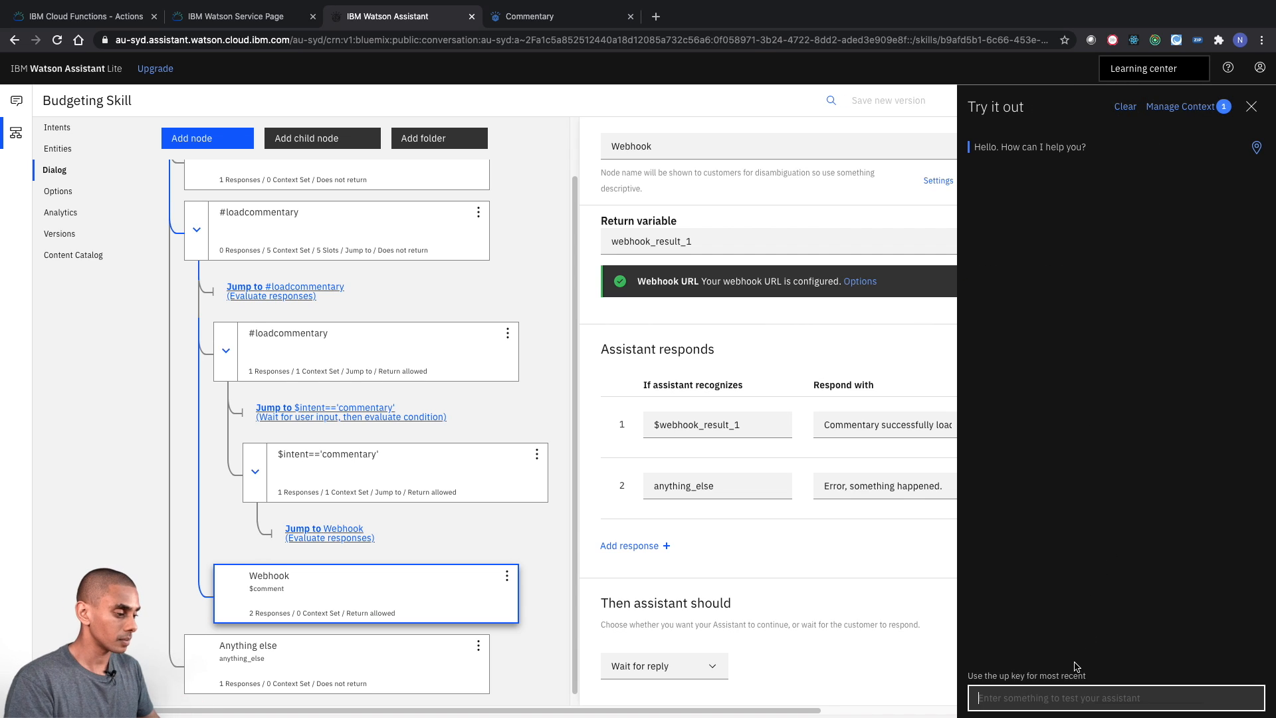
left_click(980, 698)
type("load")
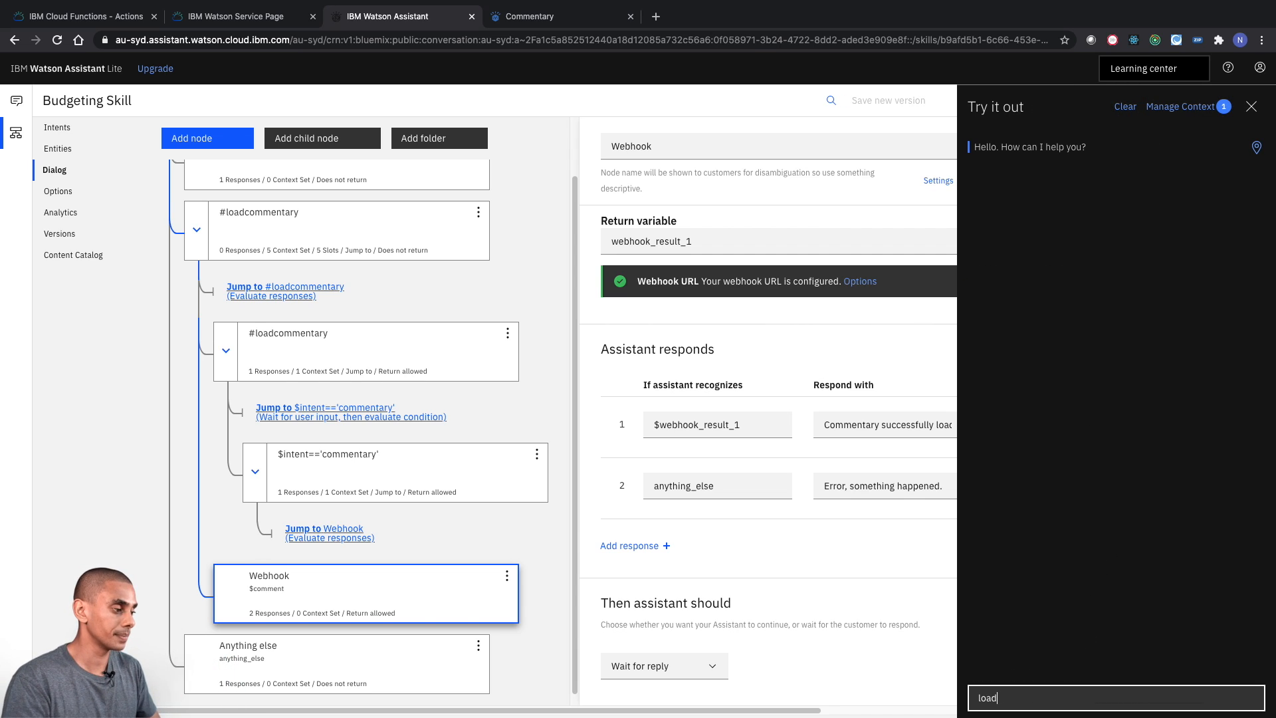
type(" commentary")
key("Return")
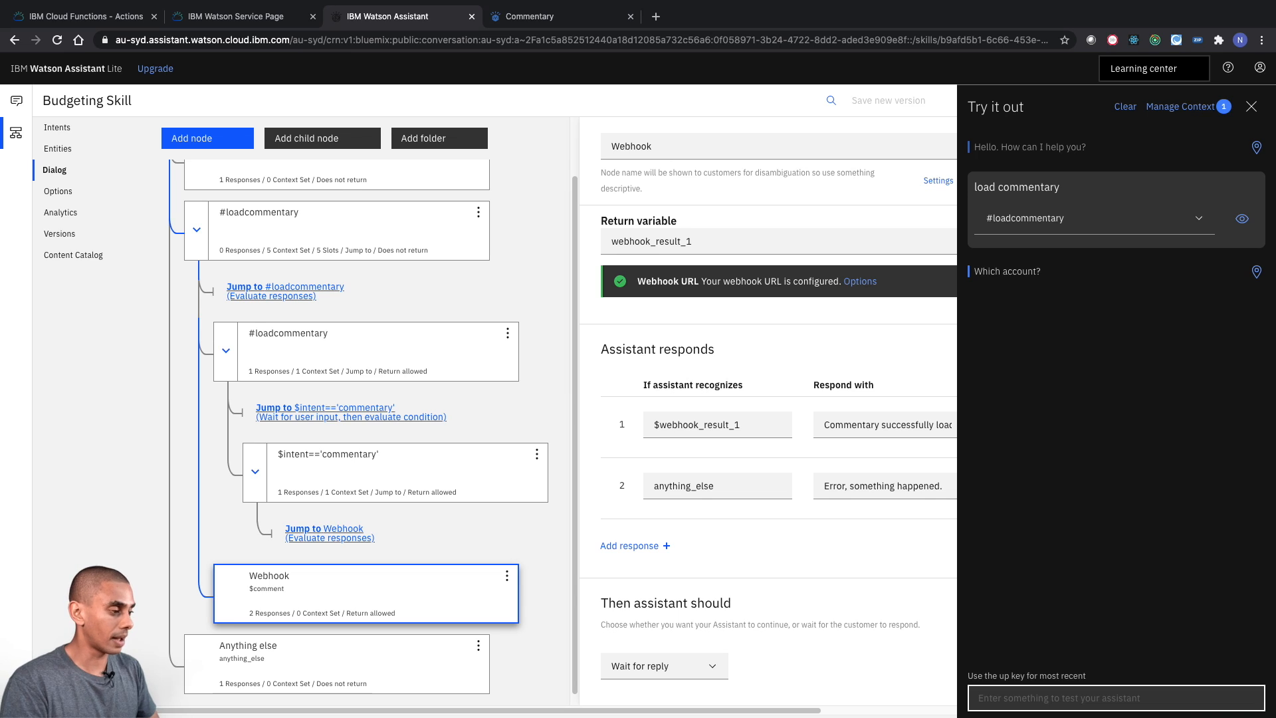
- Answer the account question with all five entity values in one message: "20000001 C100001 Budget BAU M01-2020"
type("20000001 C100001")
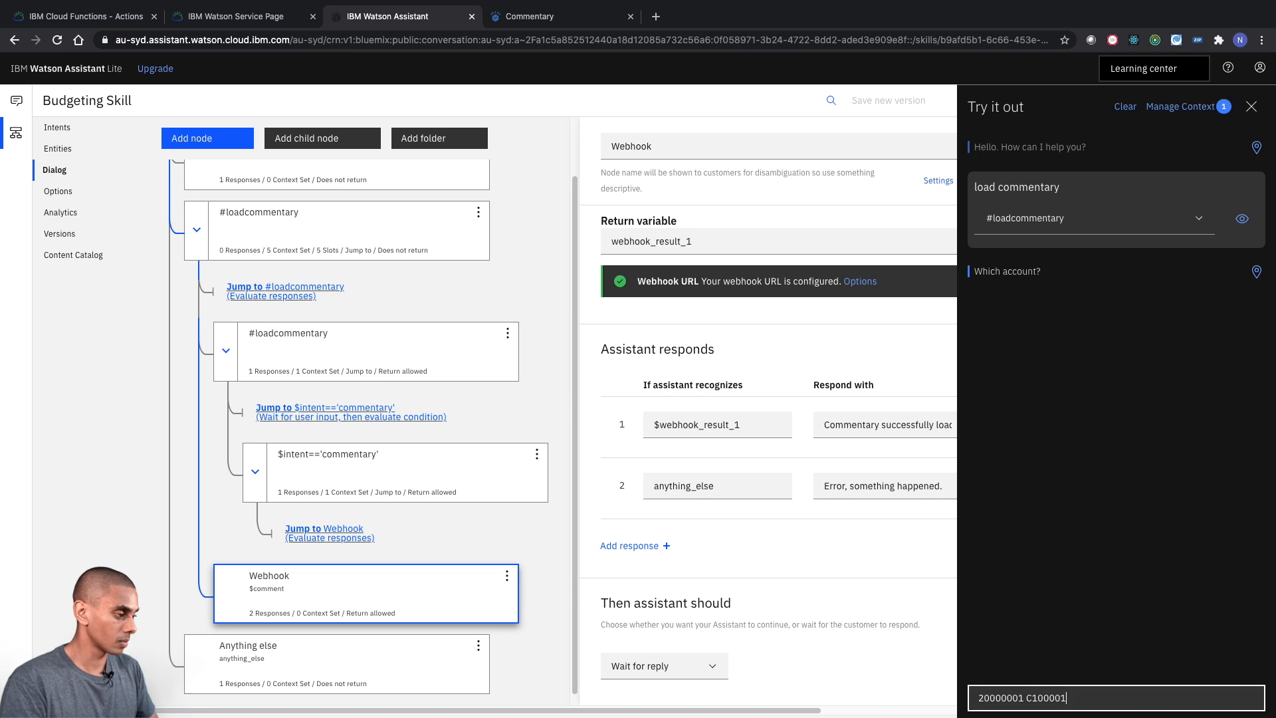
type(" Budget BAU")
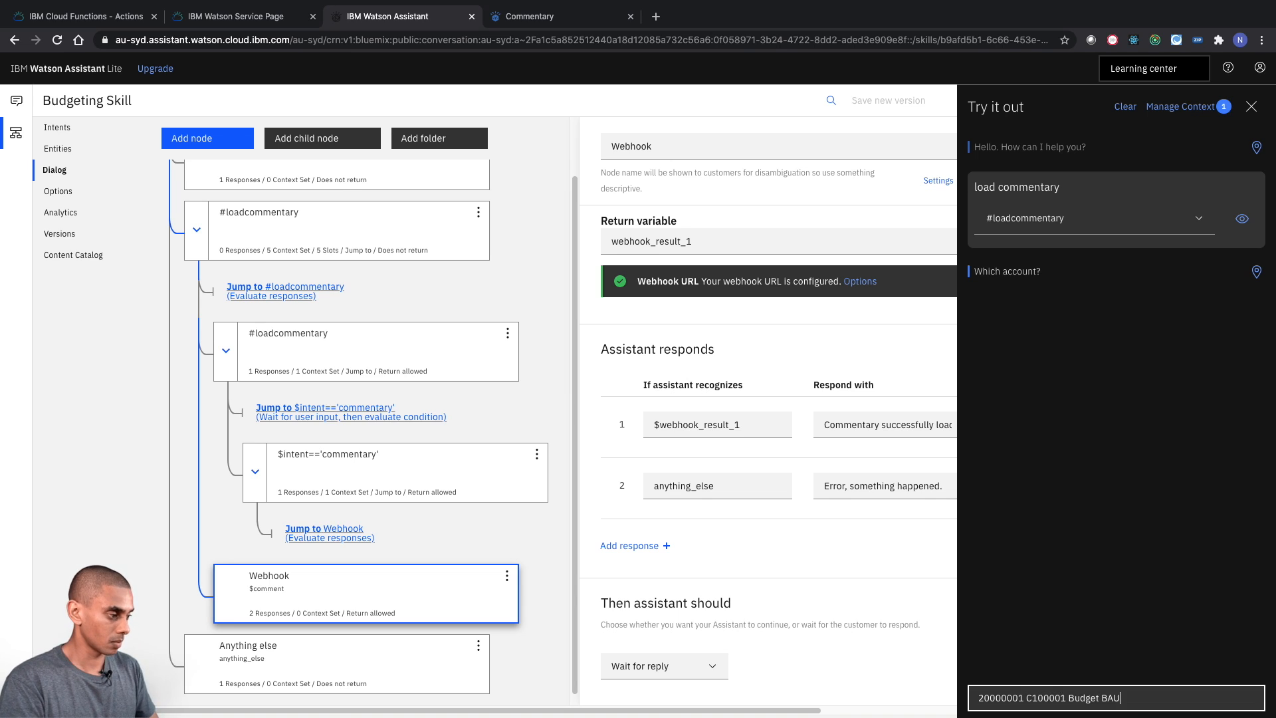
type(" M01-2020")
key("Return")
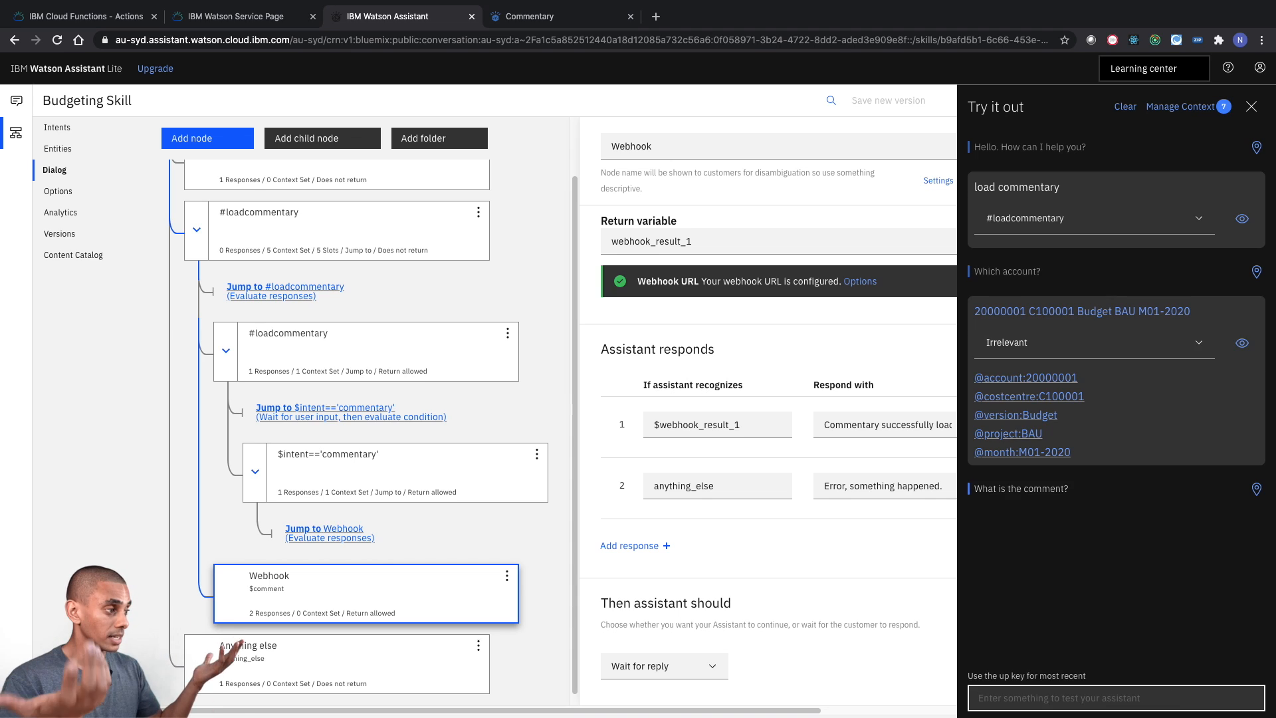
- Answer the comment question with "Expenditure is running late." and highlight the assistant's reply
type("Expenditure")
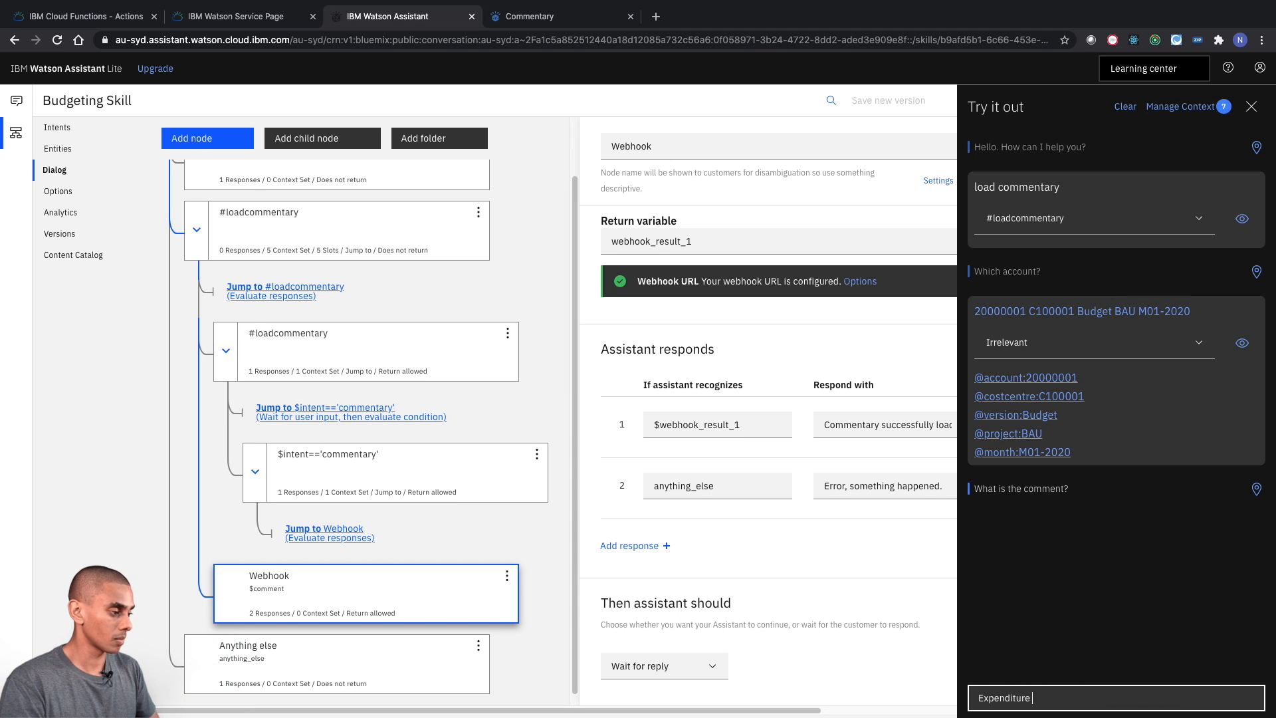
type(" is running late.")
key("Return")
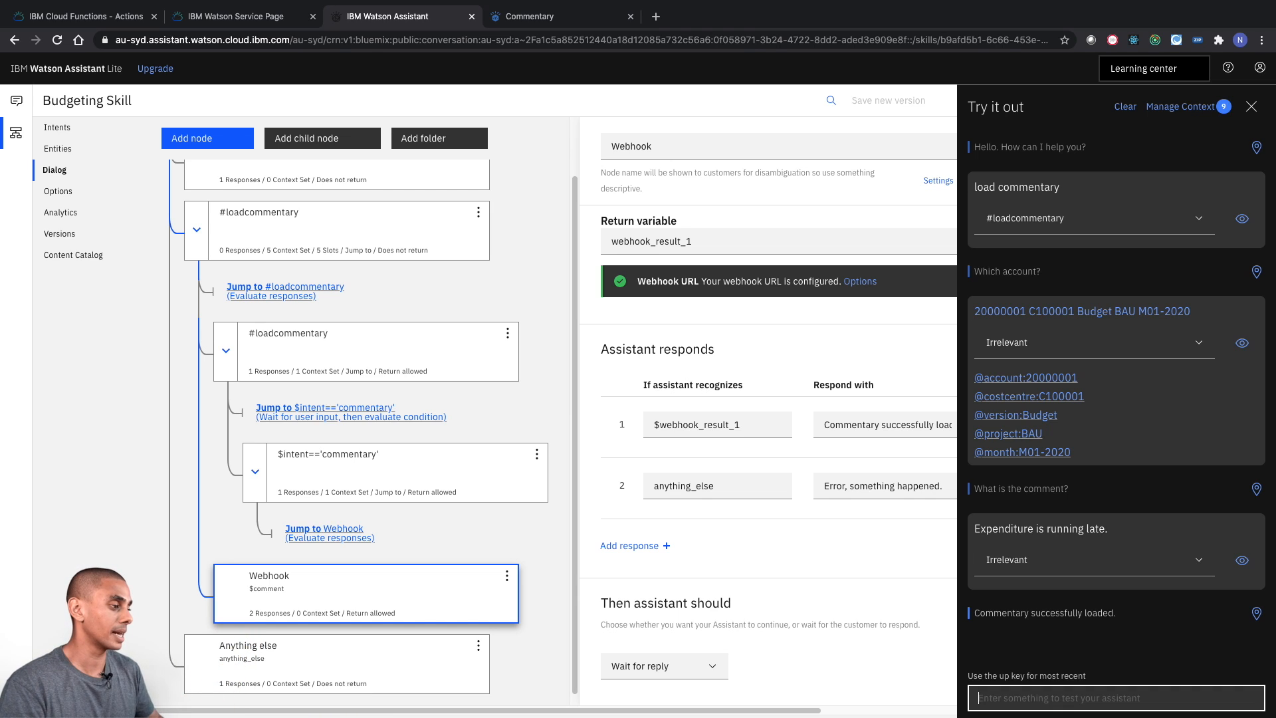
left_click_drag(975, 612, 1119, 616)
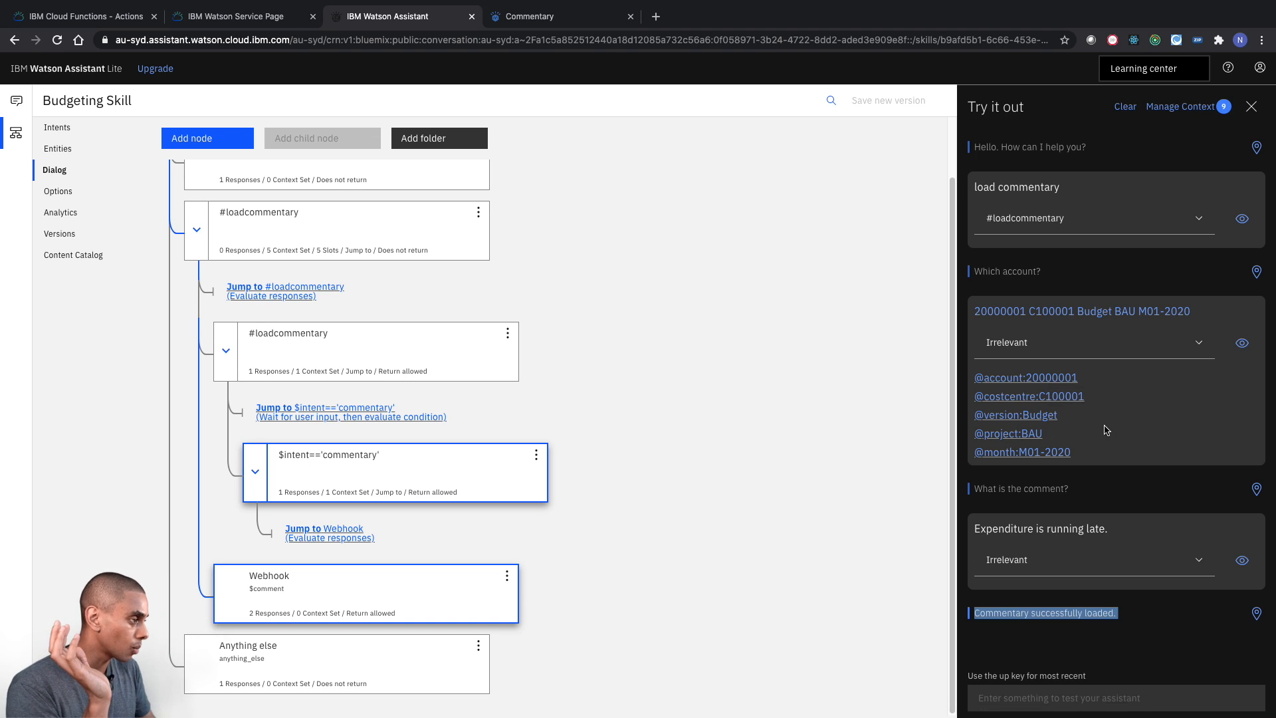
- Switch to the Planning Analytics Commentary book and set the view's Cost Centre to C100001
left_click(572, 17)
left_click(797, 321)
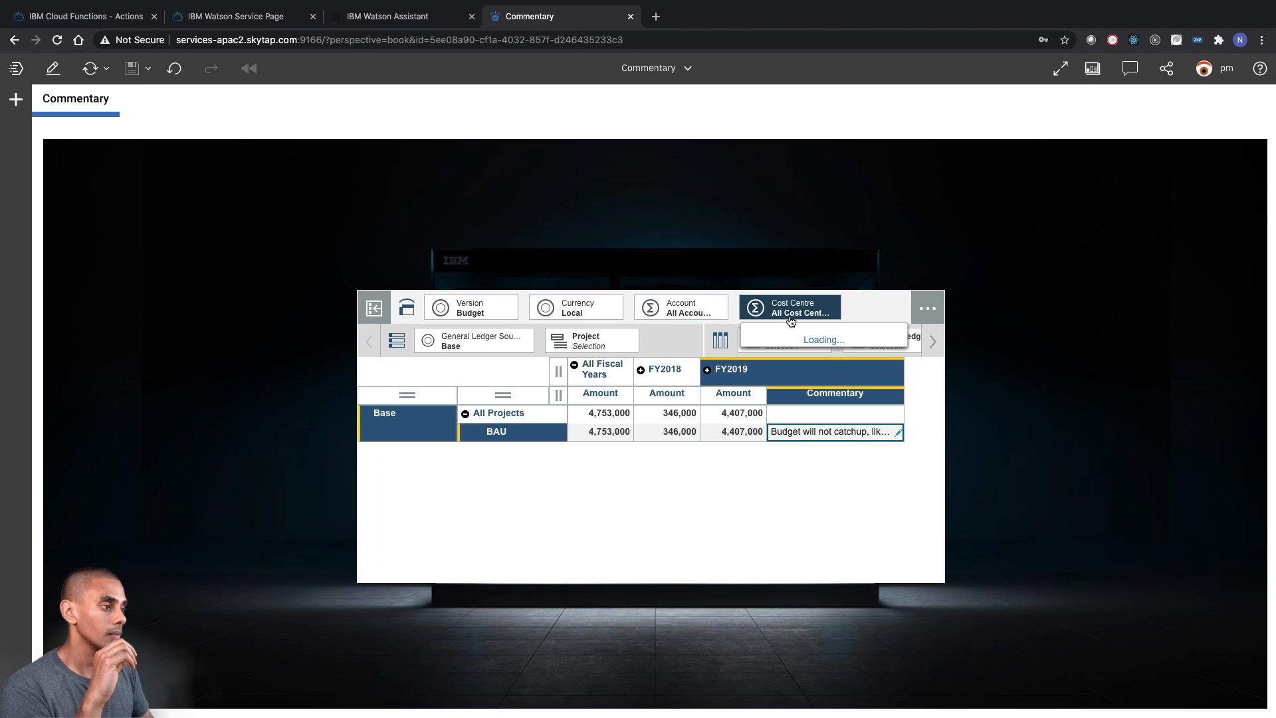
type("C1")
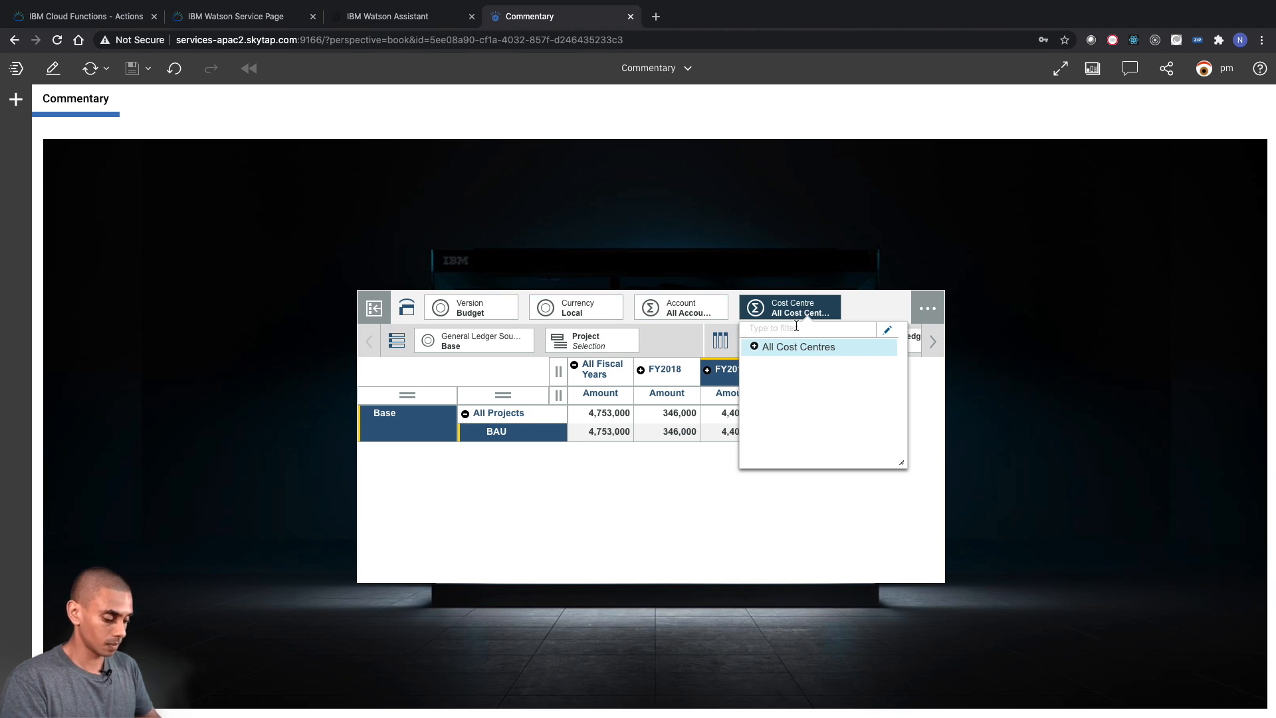
type("00001")
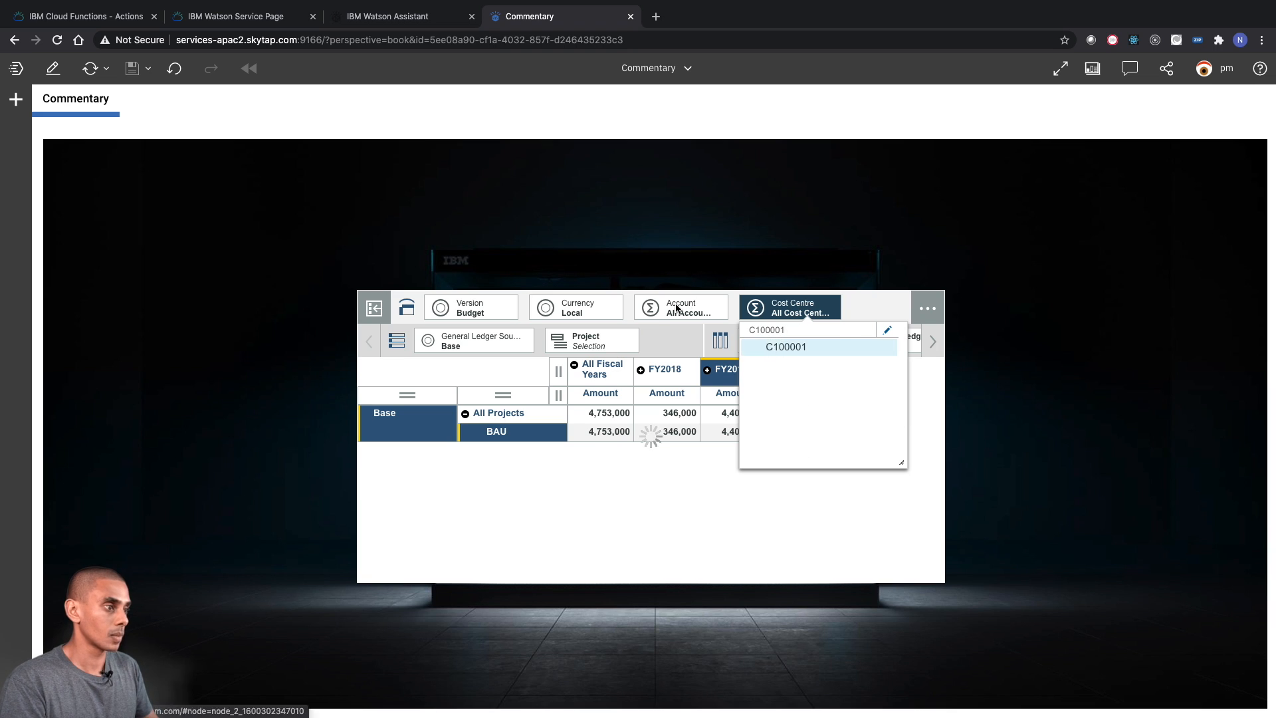
left_click(764, 345)
- Set the view's Account dimension to the ledger account 20000001
left_click(681, 308)
type("20")
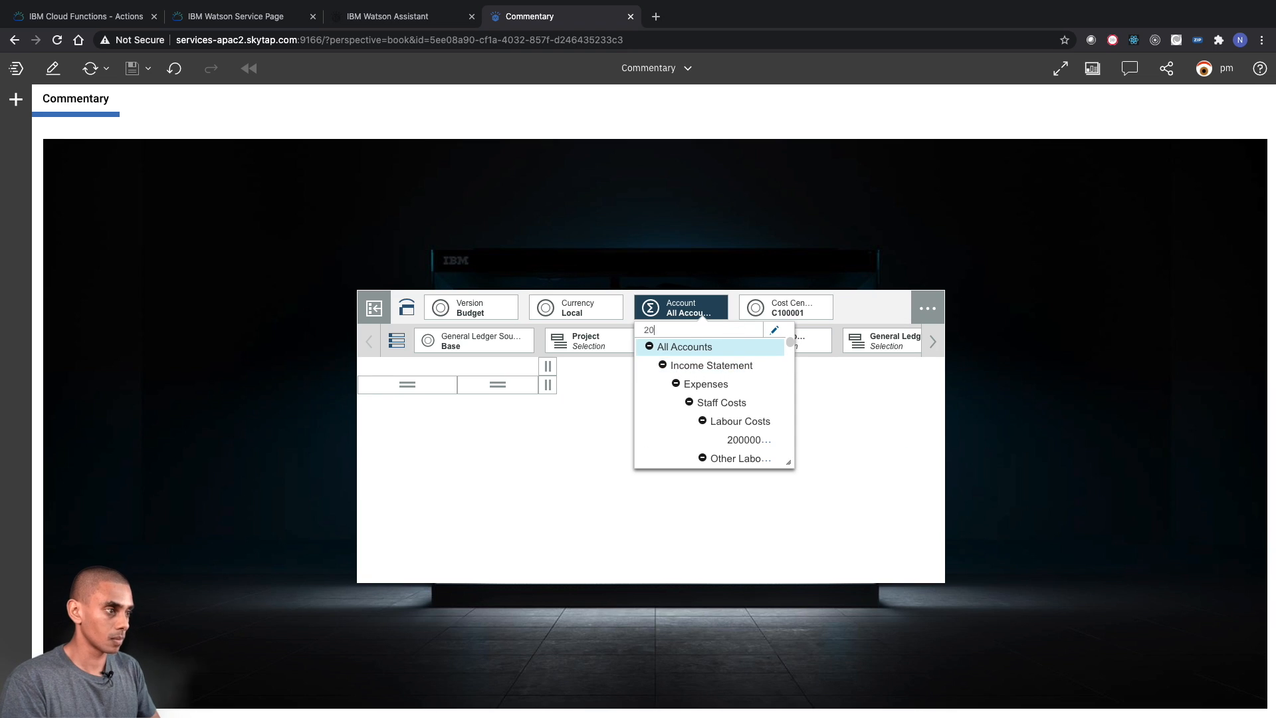
type("000001")
key("Return")
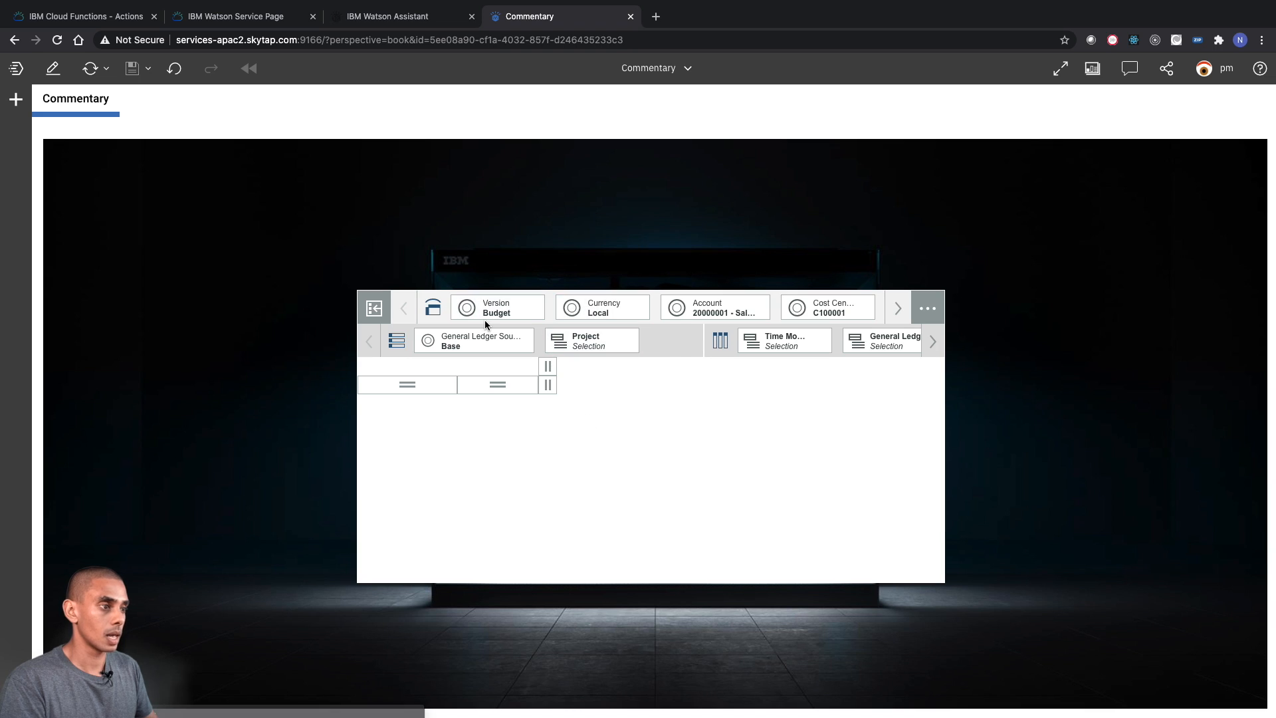
- Edit the Project dimension's set so that it keeps only the BAU member, and apply it
left_click(930, 341)
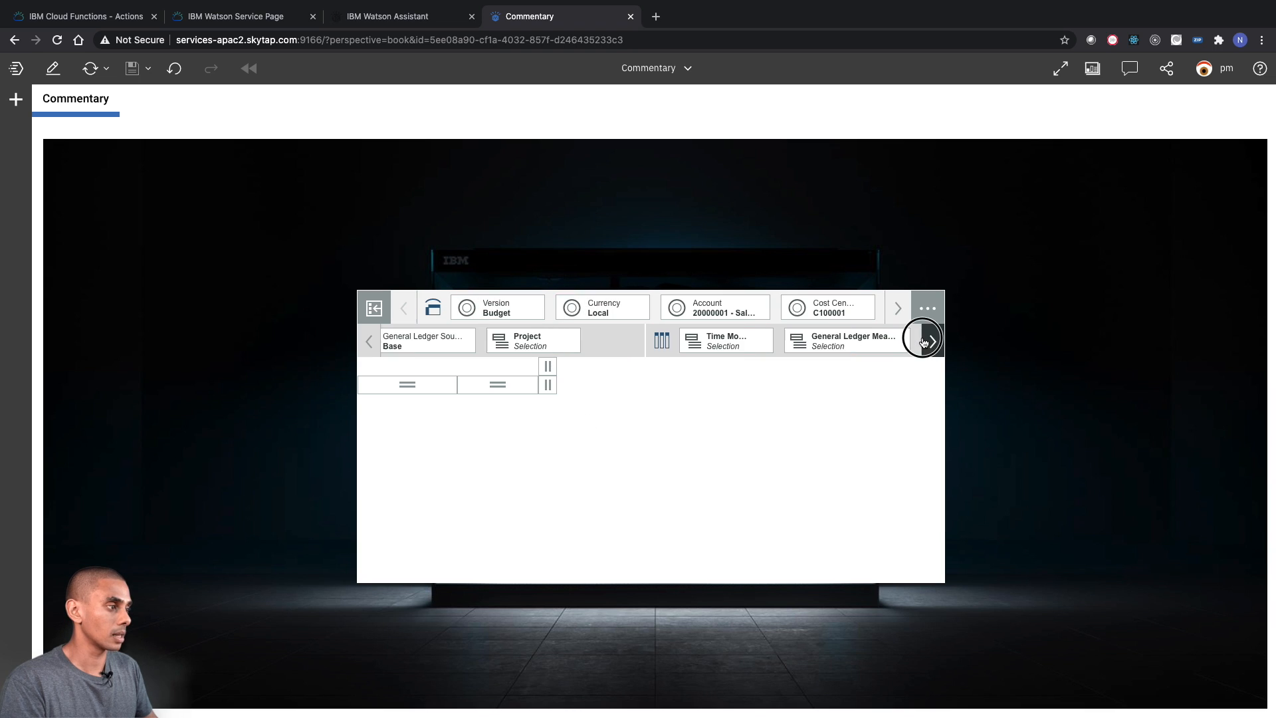
left_click(566, 340)
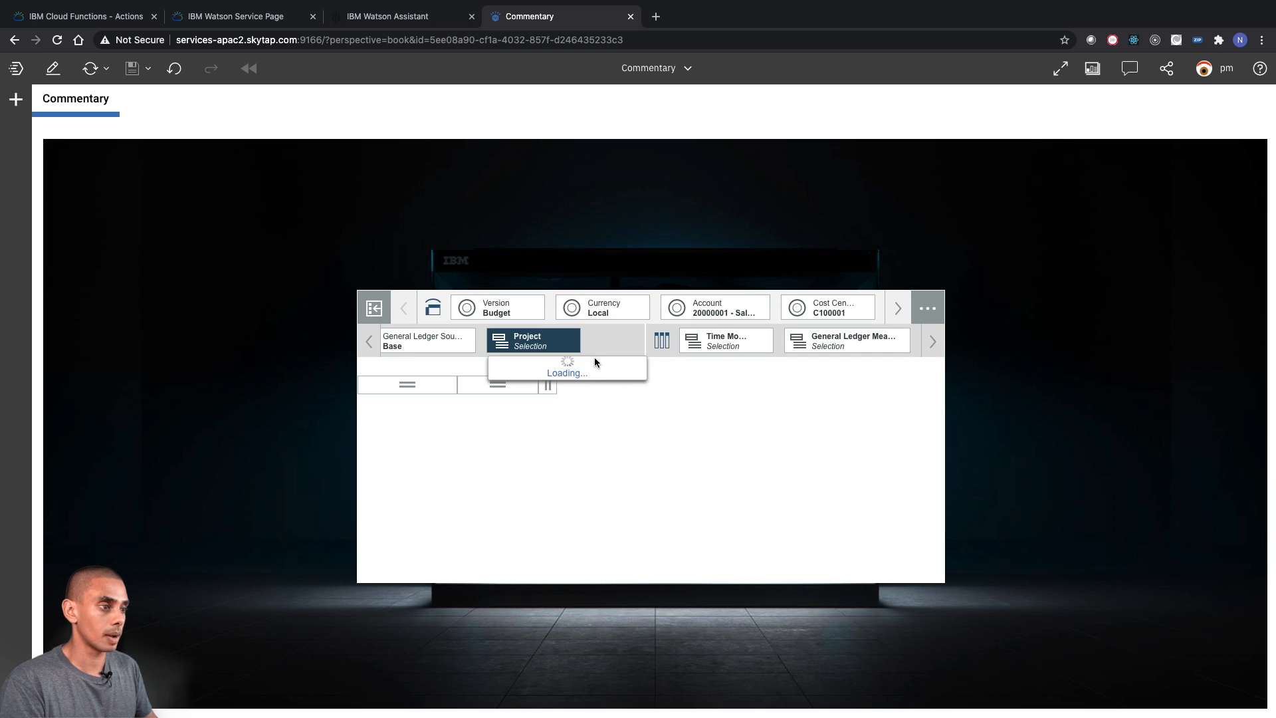
left_click(596, 366)
type("BAU")
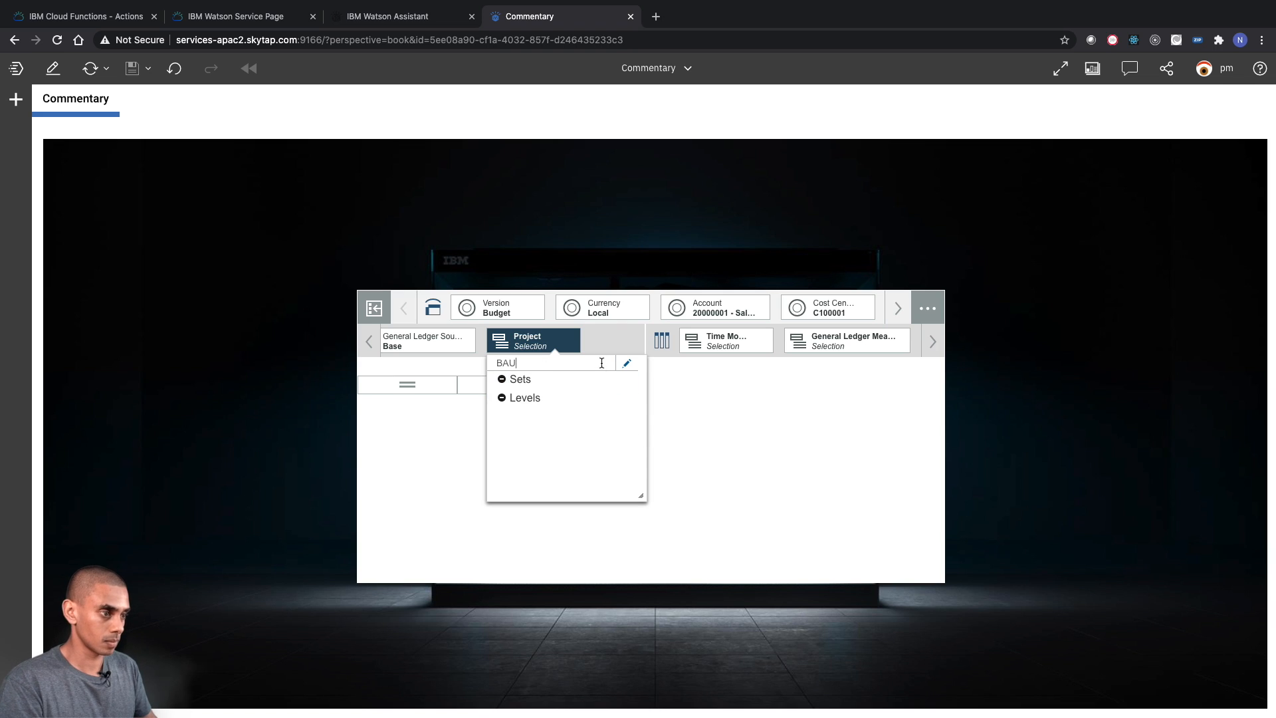
left_click(627, 365)
right_click(705, 382)
left_click(807, 408)
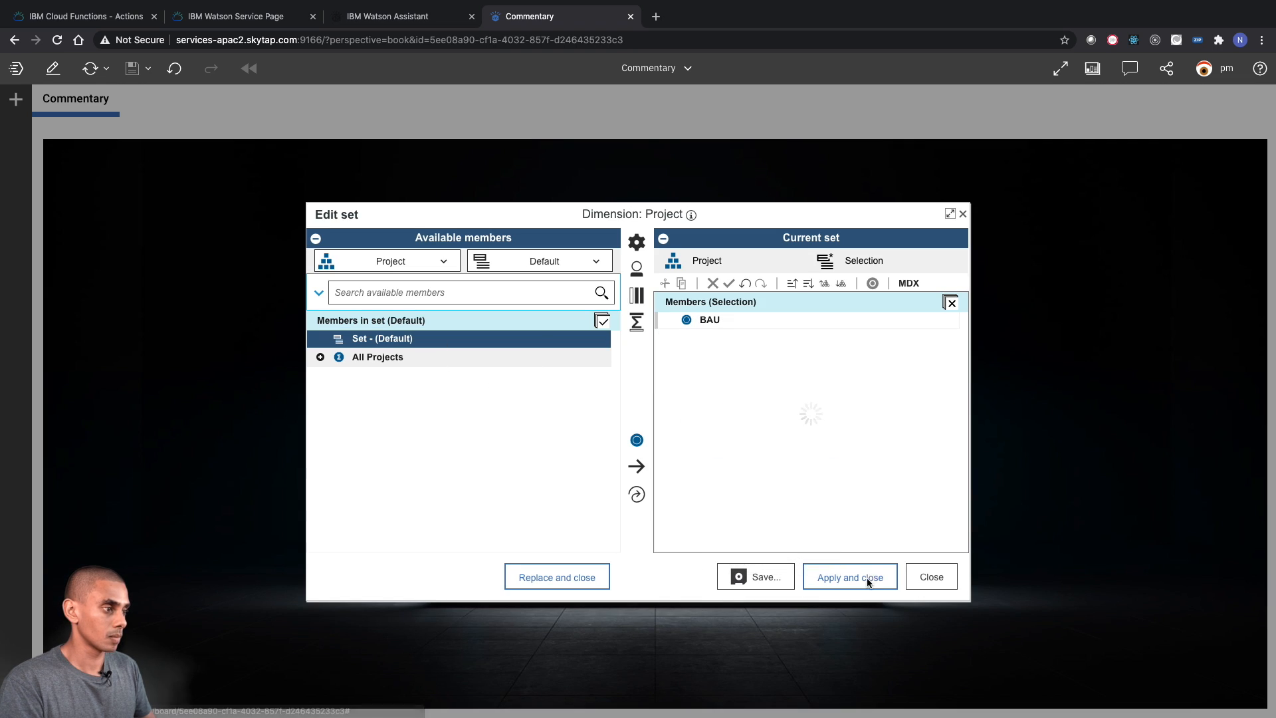
left_click(851, 577)
- Replace the Time Month set with only M01-2020, and widen the Commentary column to fit the whole comment
left_click(732, 342)
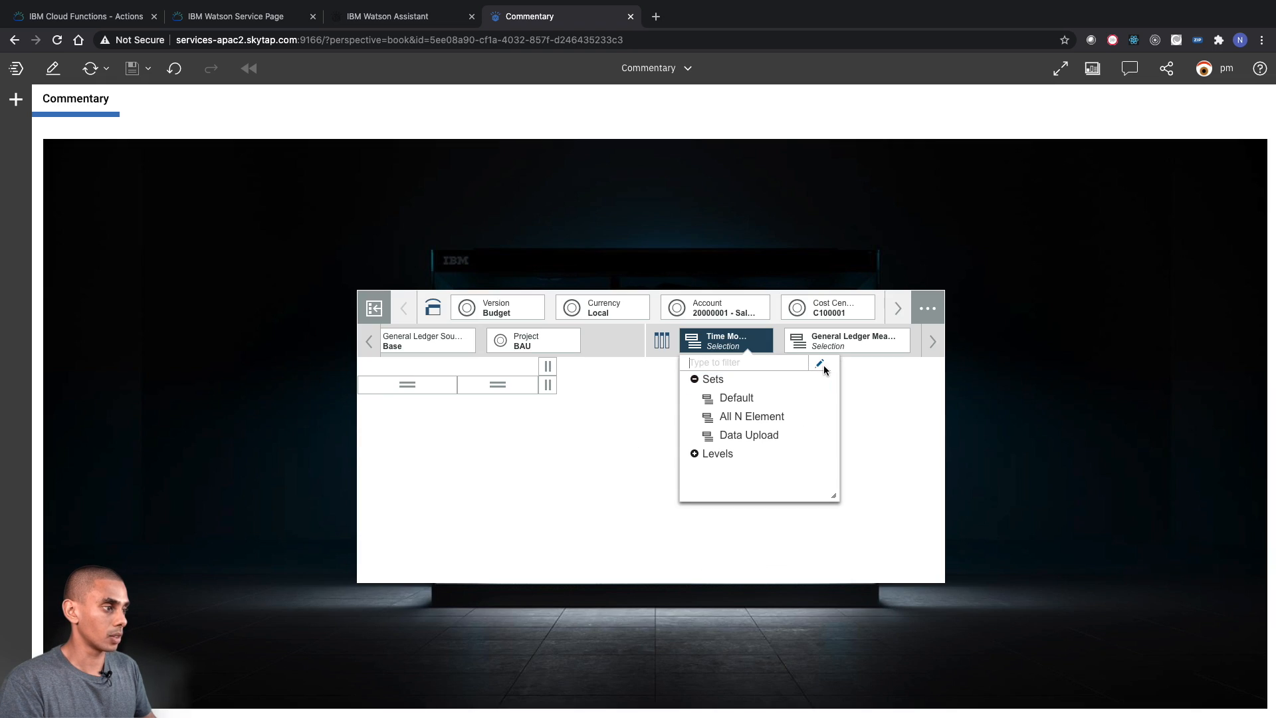
left_click(827, 370)
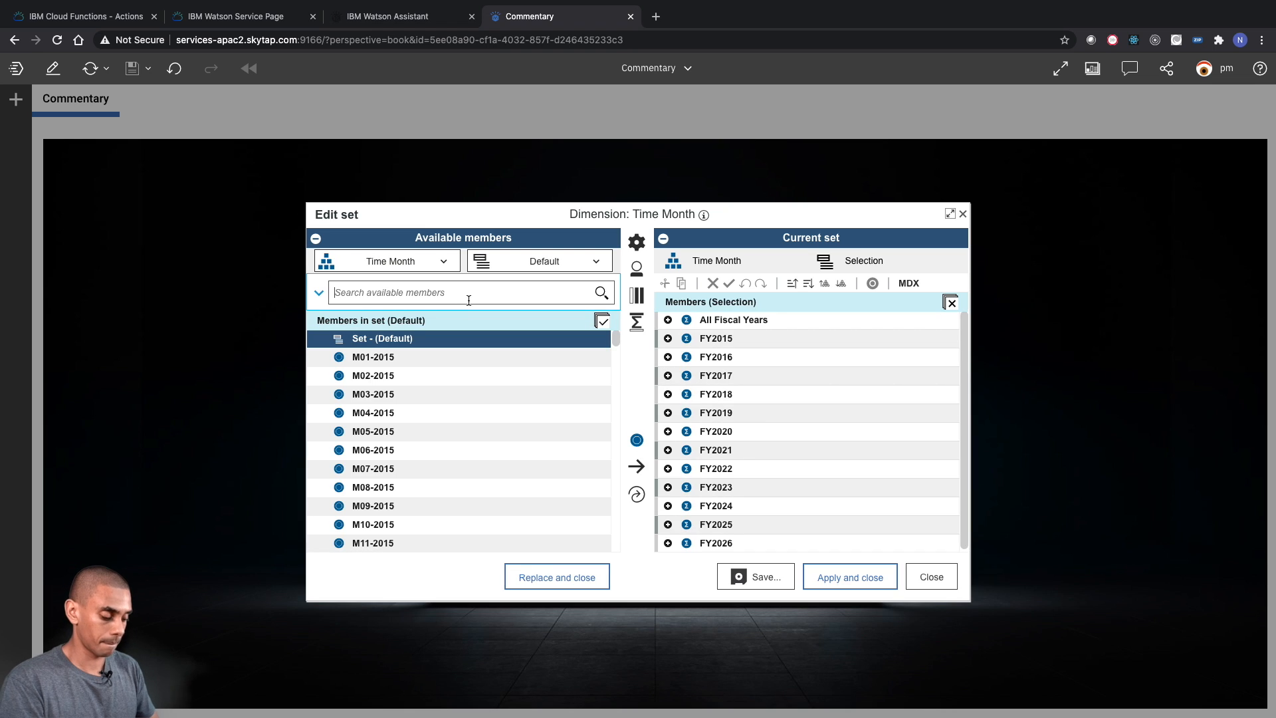
type("M01-2020")
key("Return")
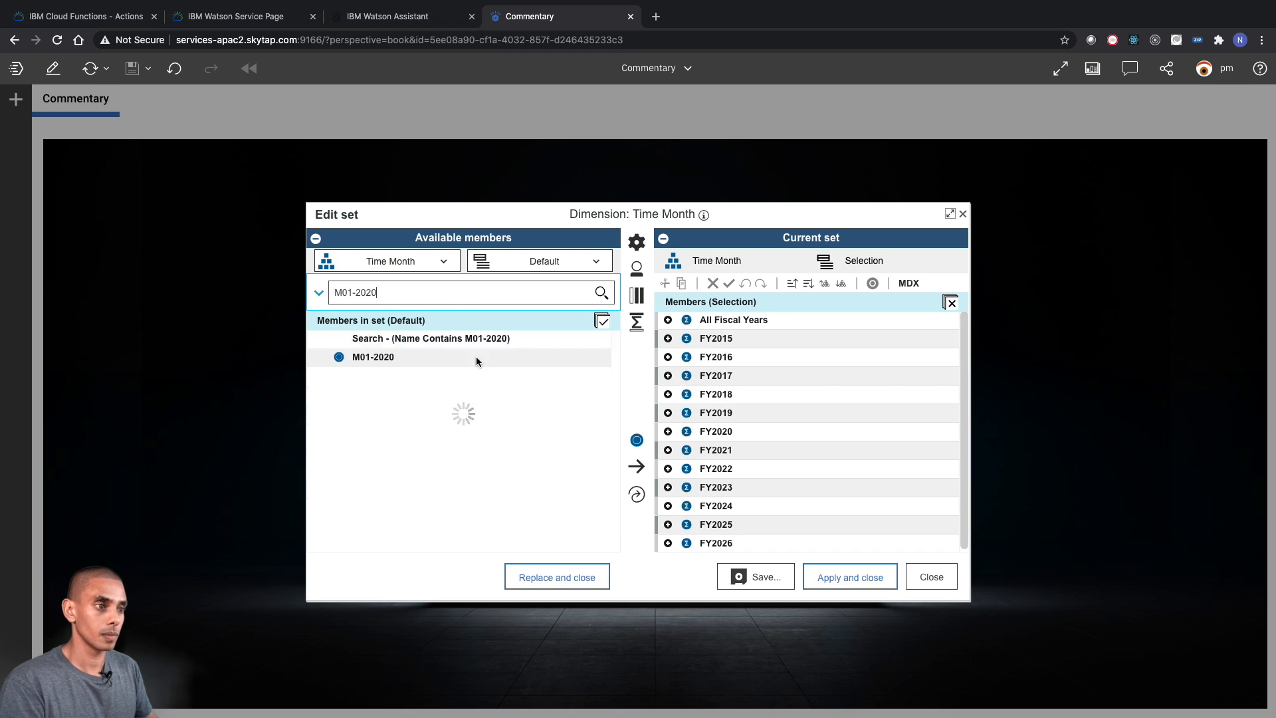
left_click(479, 359)
left_click(638, 494)
left_click(855, 572)
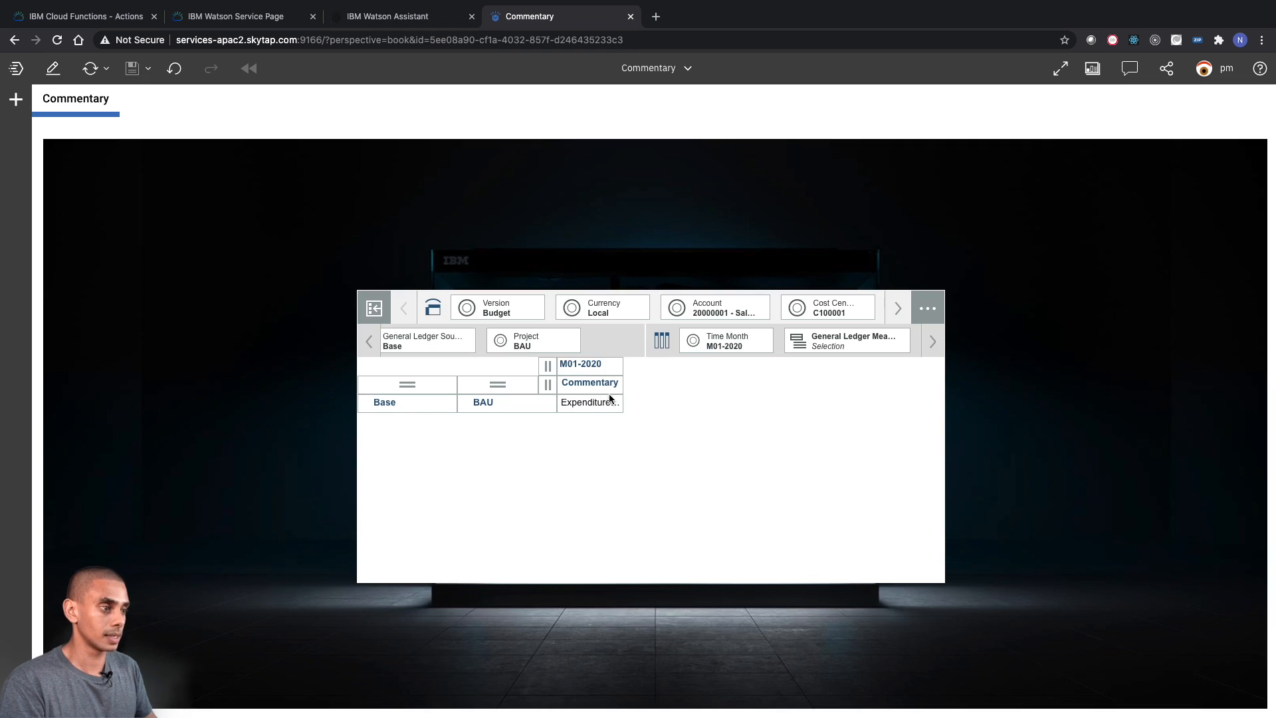
left_click_drag(623, 383, 800, 395)
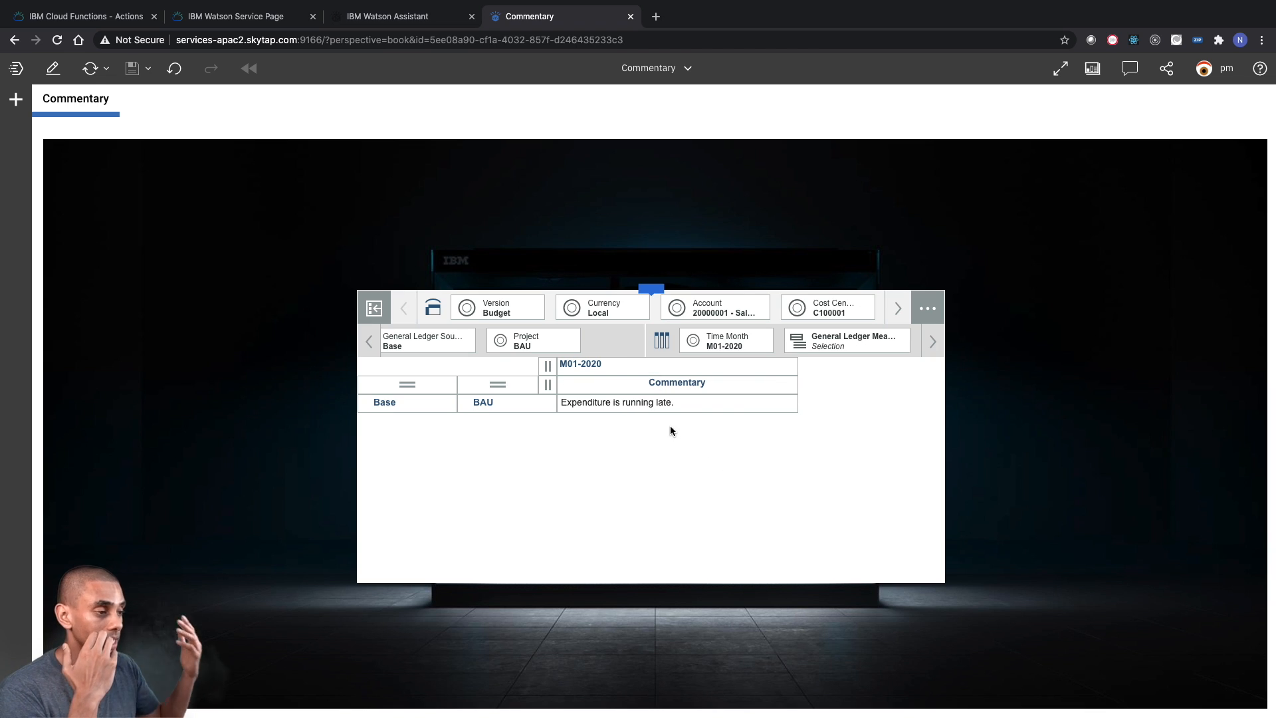
left_click(667, 368)
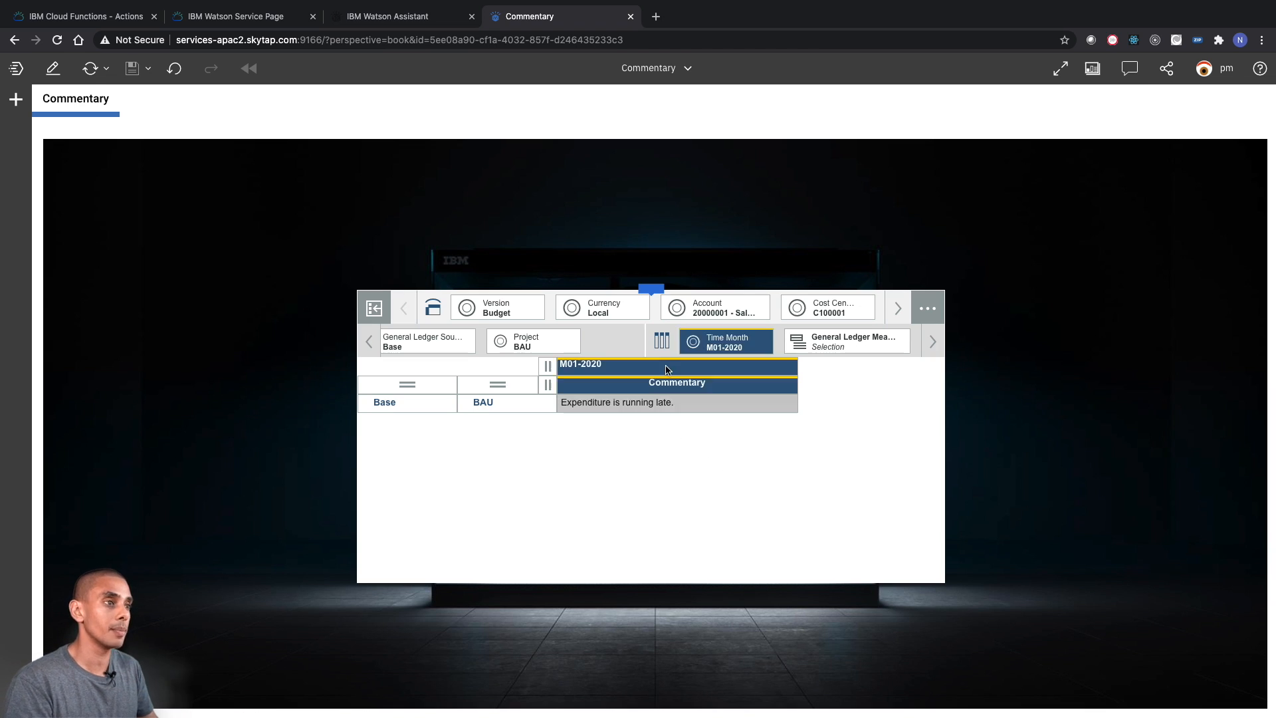
- Return to Watson Assistant, clear the test conversation and send "load commentary" again
left_click(386, 10)
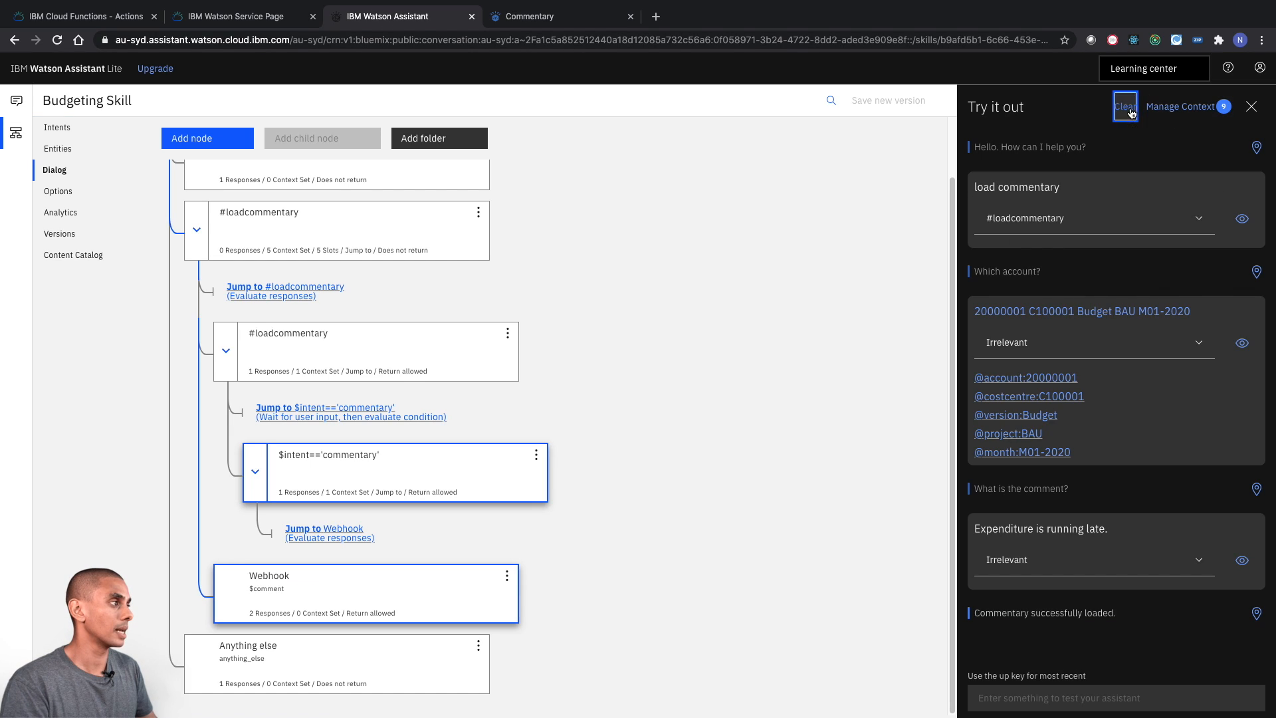
left_click(1125, 106)
type("loa")
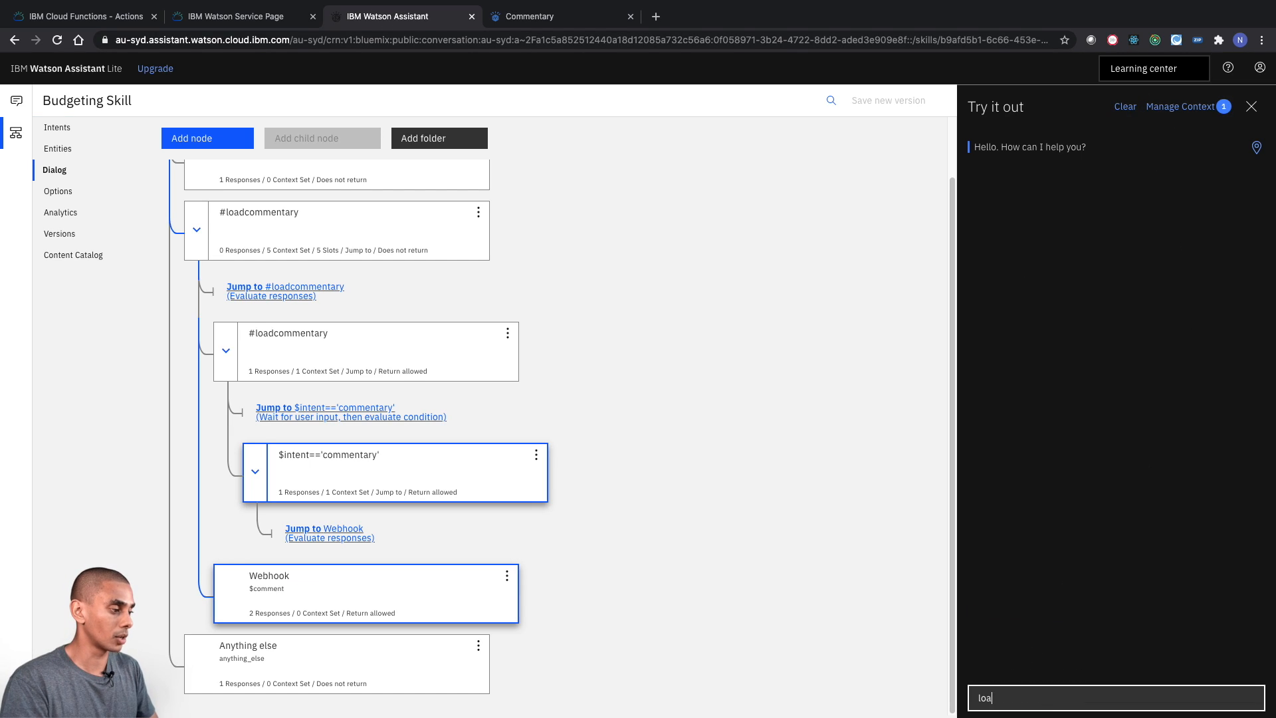
type("d commentary")
key("Return")
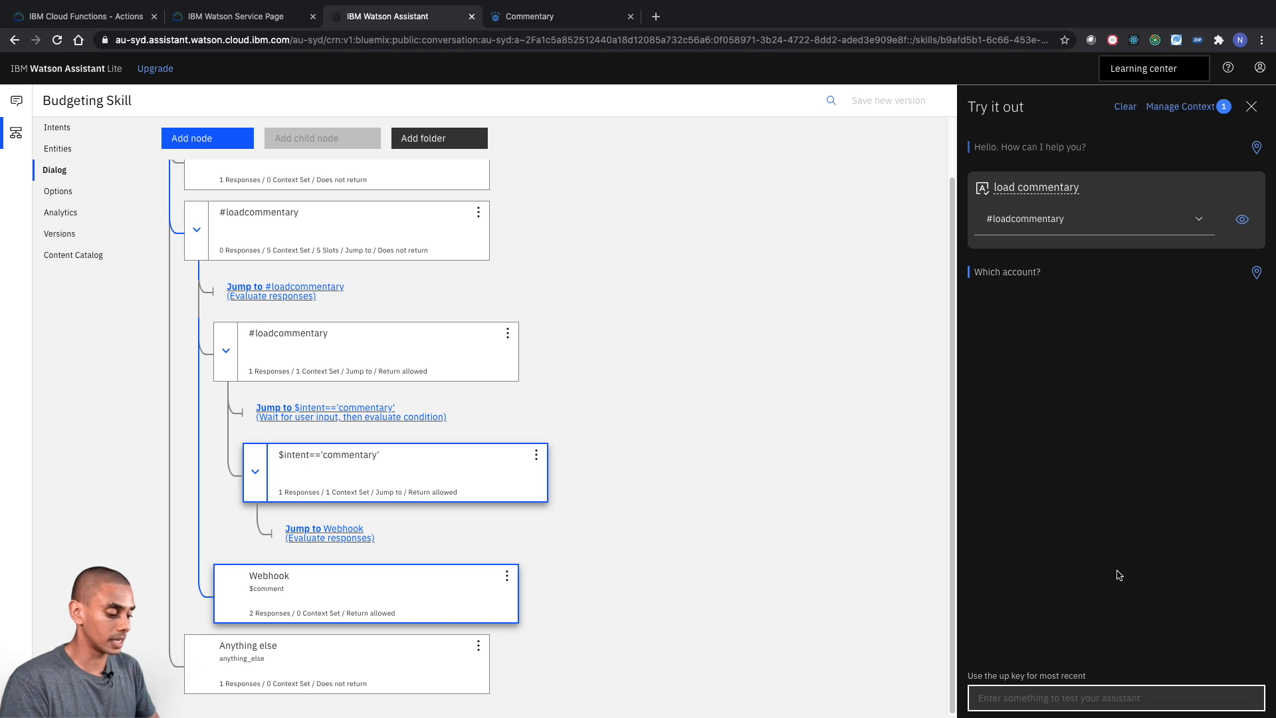
- Answer the account question with only the ledger account 20000002
type("2")
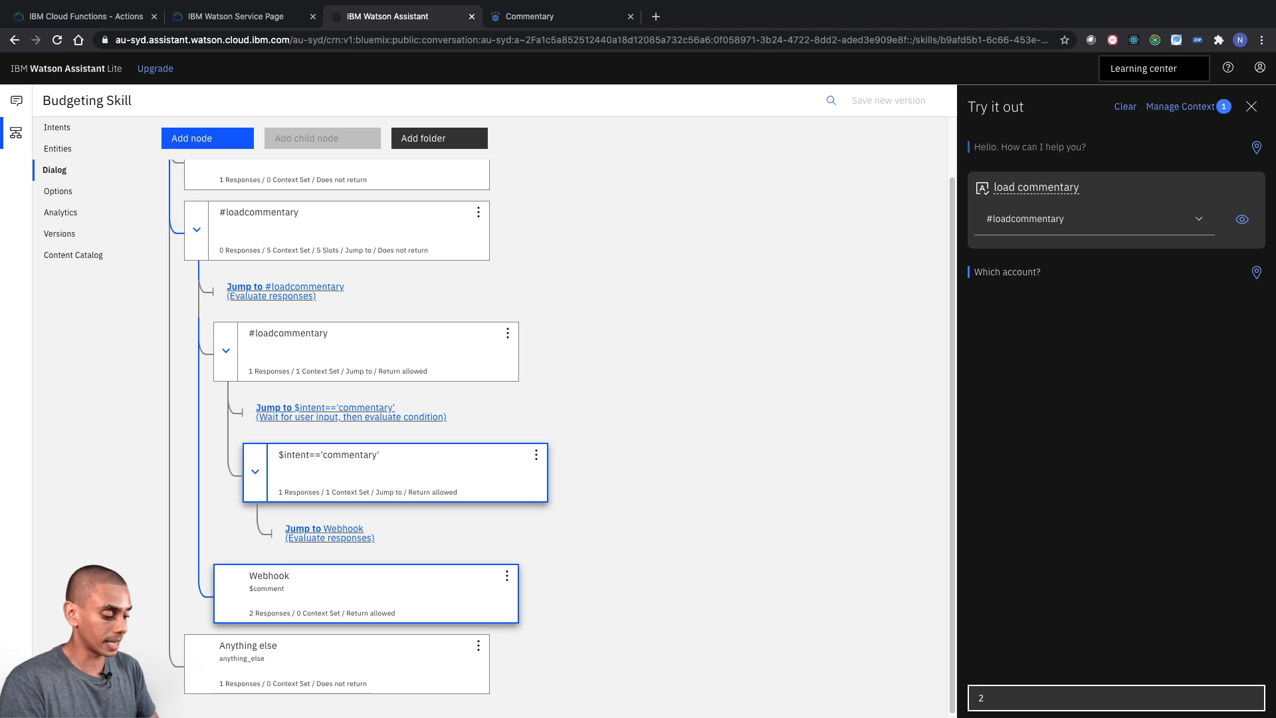
type("0000002")
key("Return")
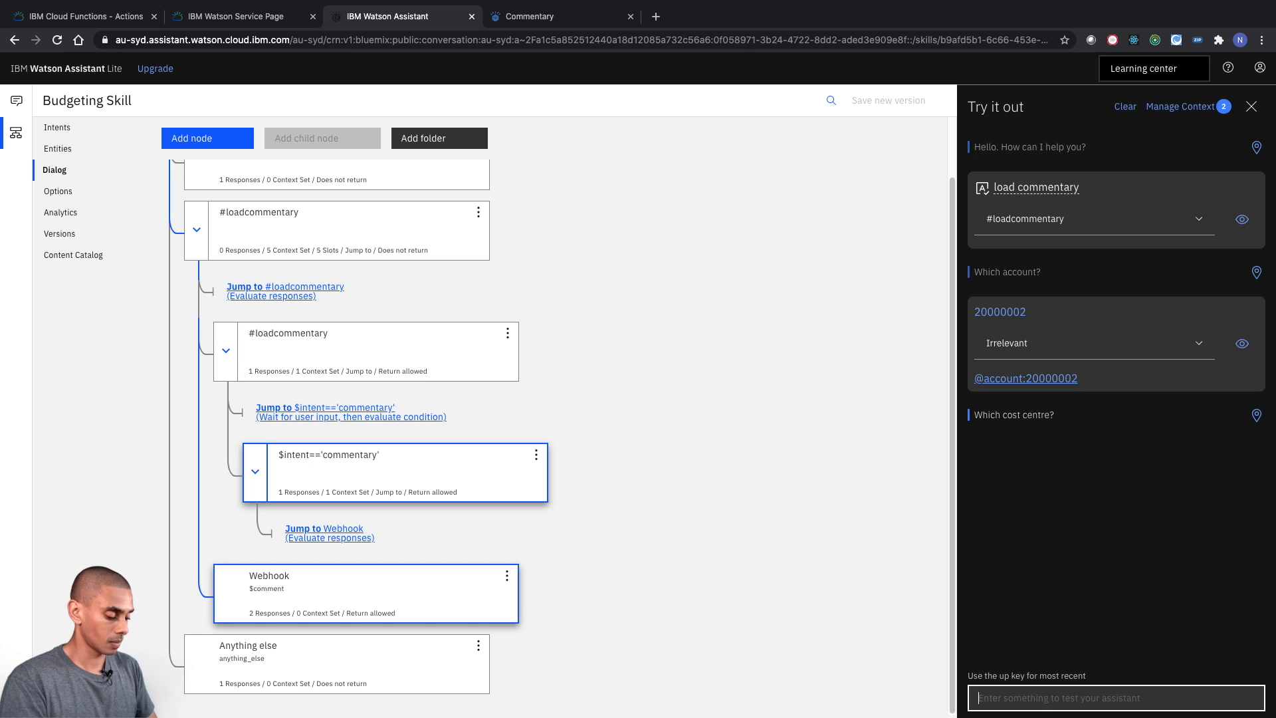
- Answer the cost centre question with "C100001 BAU M02-2020" and the version question with "Budget"
type("C1")
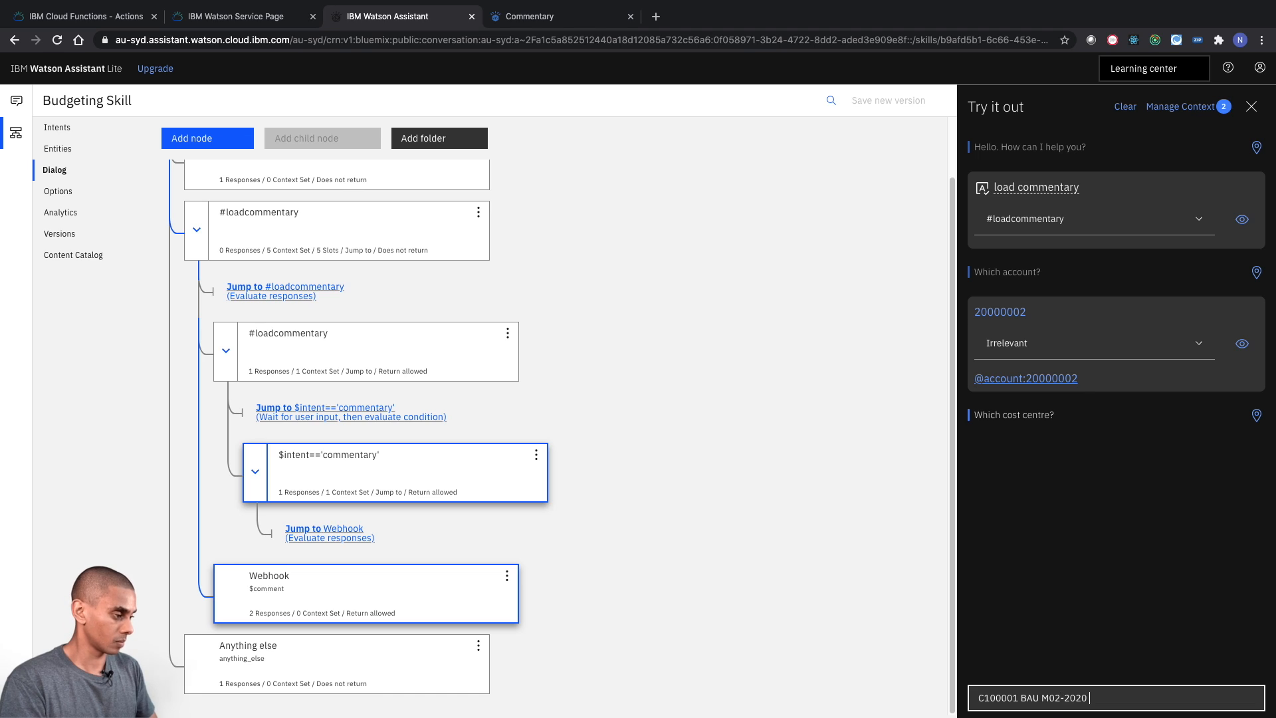
type("00001 BAU M02-2020")
key("Return")
type("Budget")
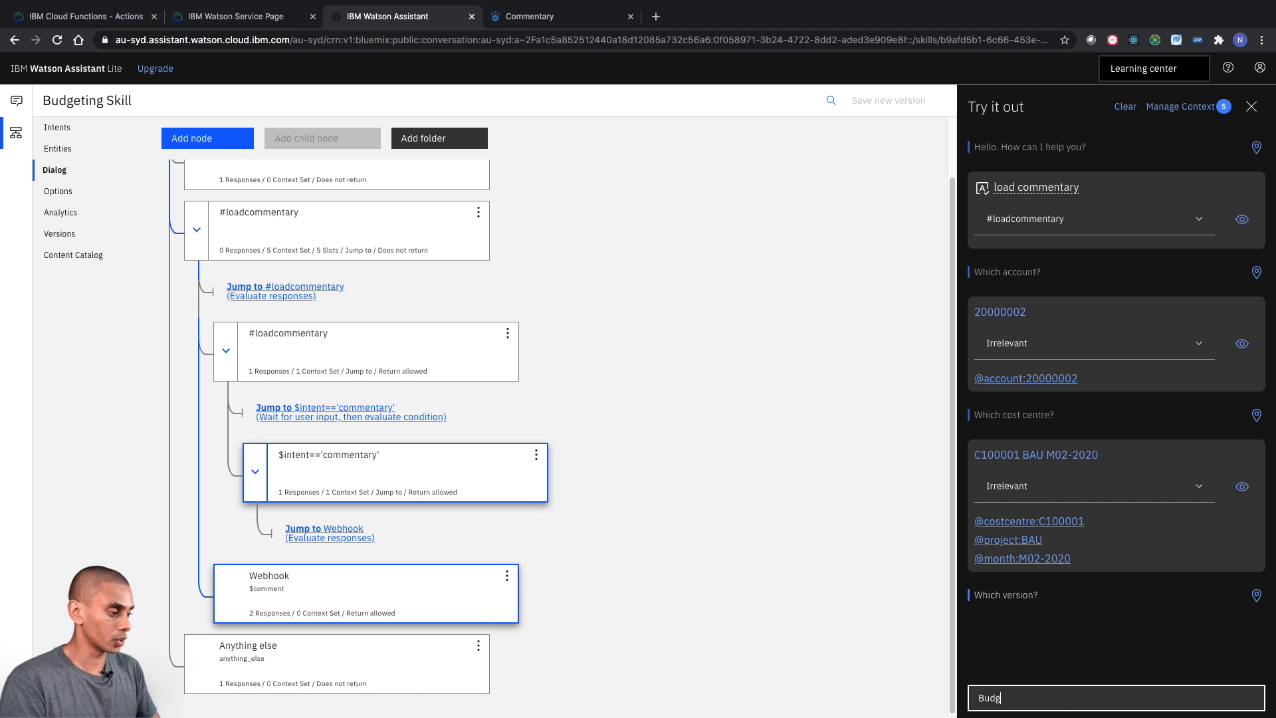
key("Return")
- Answer the comment question with "Everything is a okay!" to submit the commentary
type("Everty")
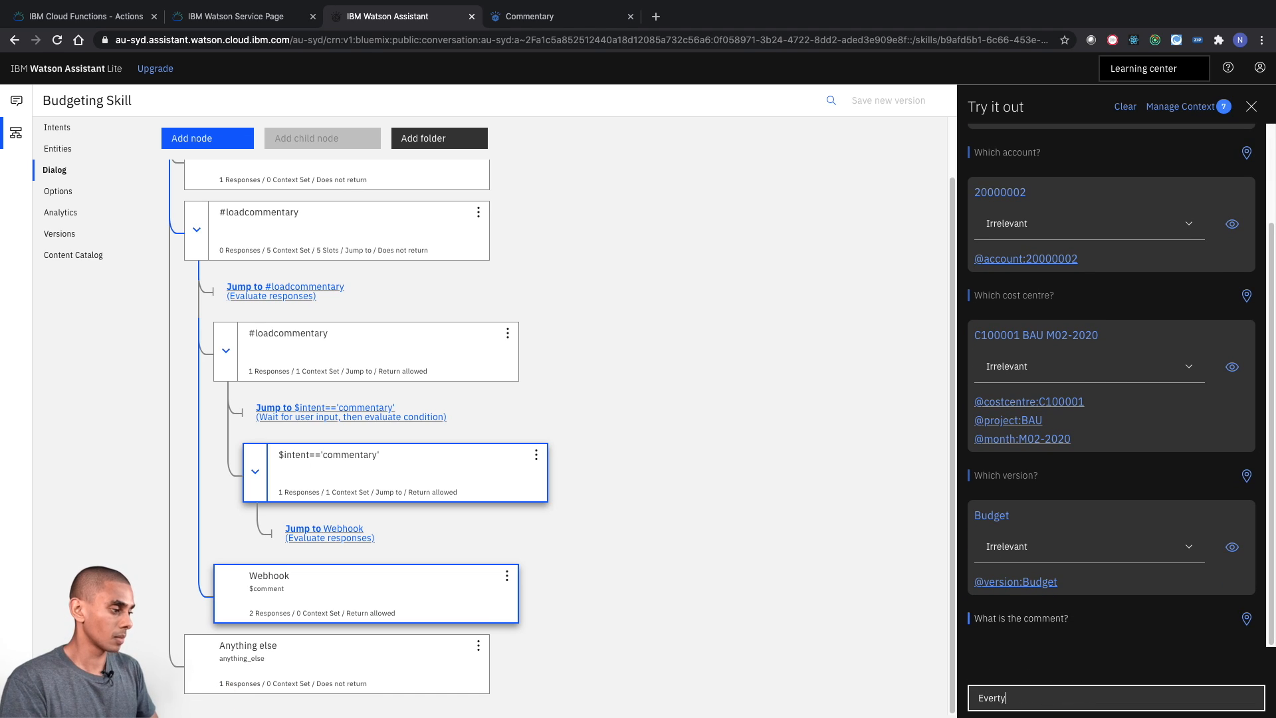
type("hing is a okay!")
key("Return")
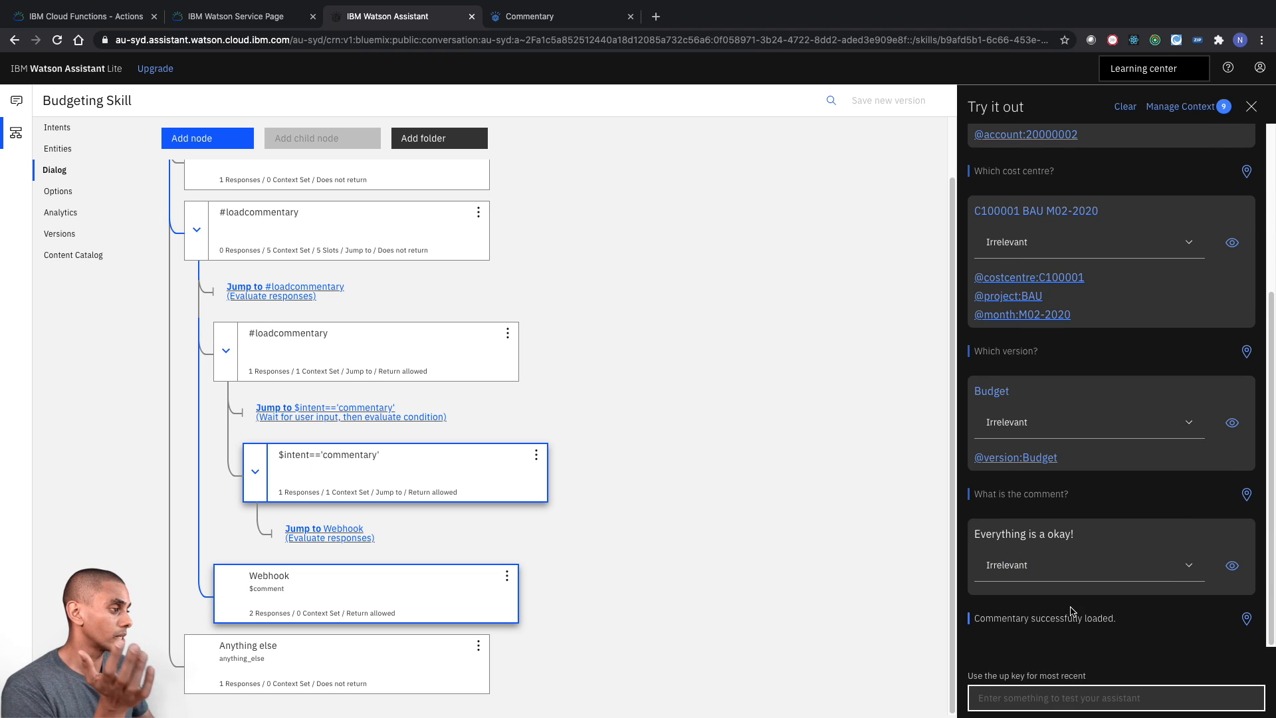
- Switch to the Planning Analytics Commentary book and set the view's Account to ledger account 20000002
left_click(529, 16)
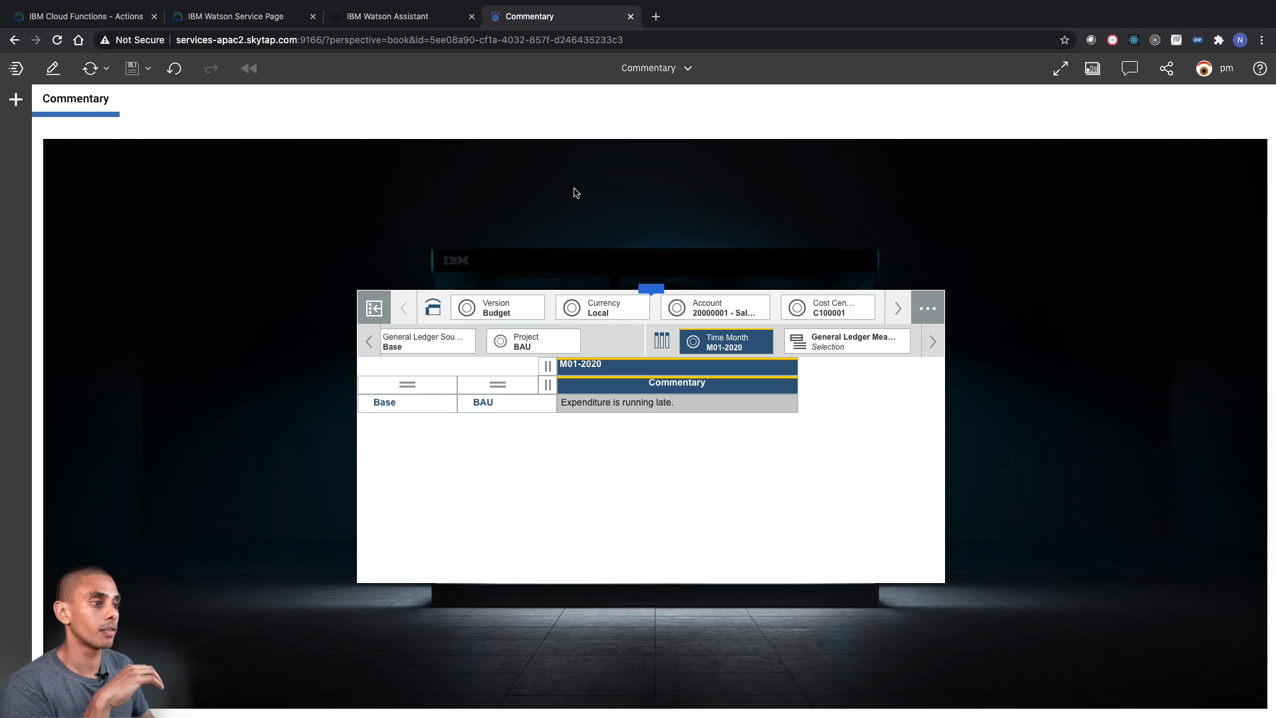
left_click(736, 311)
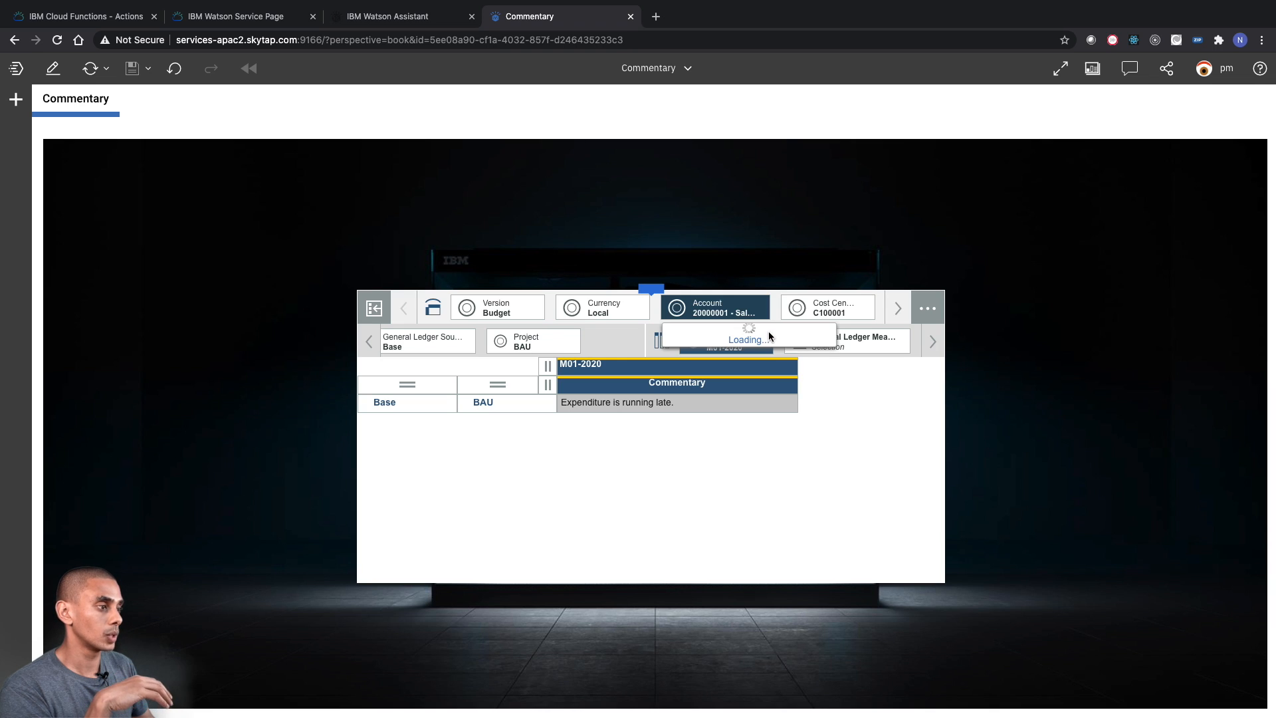
type("20000002")
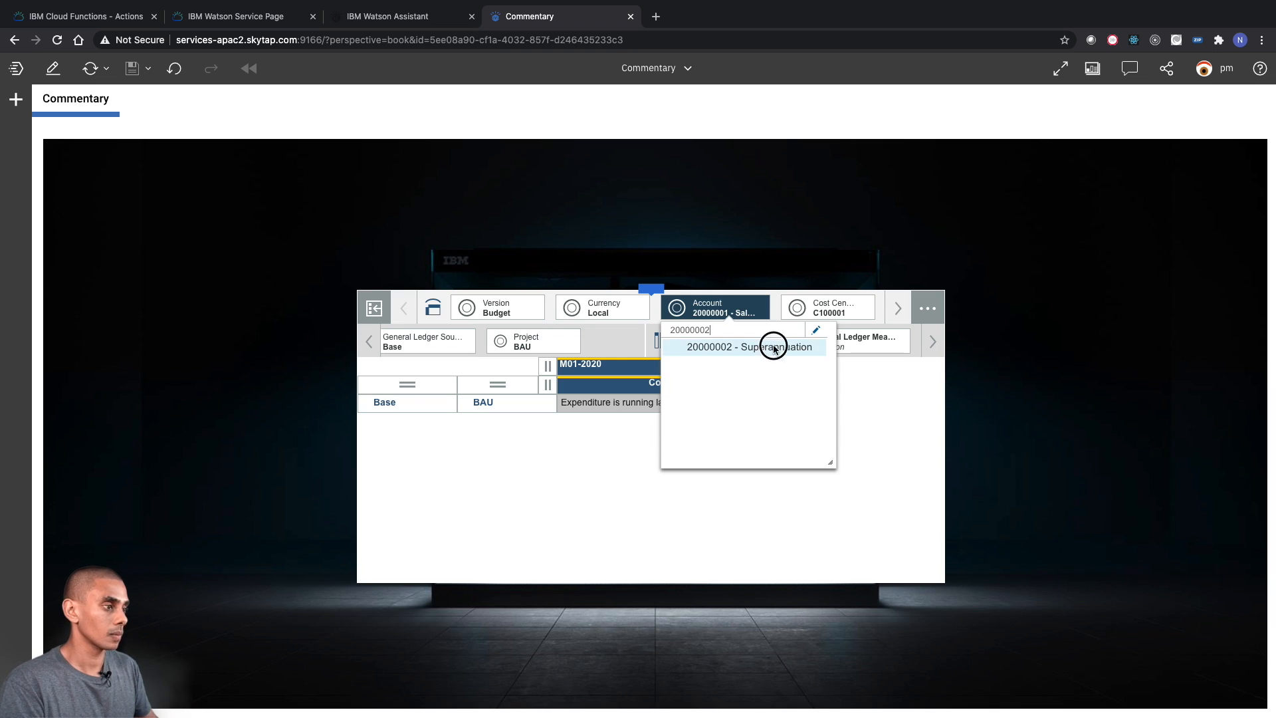
left_click(771, 345)
- Replace the Time Month dimension's set with only M02-2020, checking the month against the Watson Assistant conversation, and apply it
left_click(713, 338)
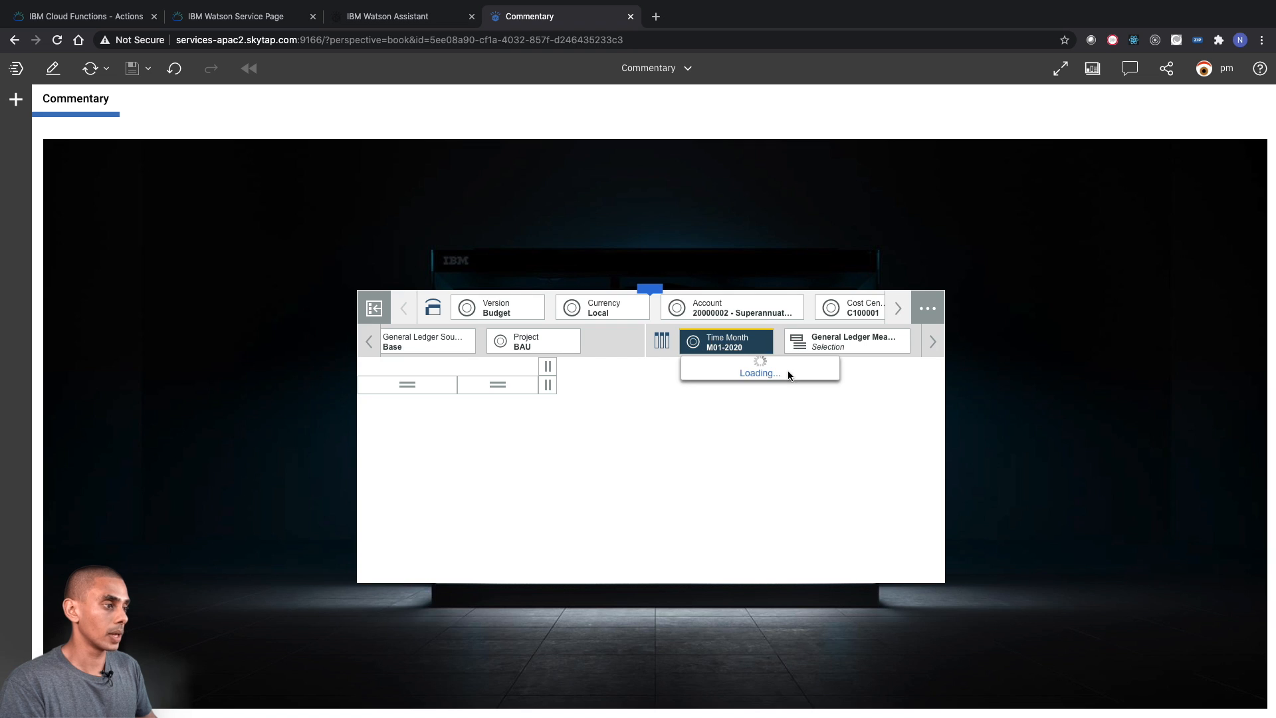
left_click(820, 363)
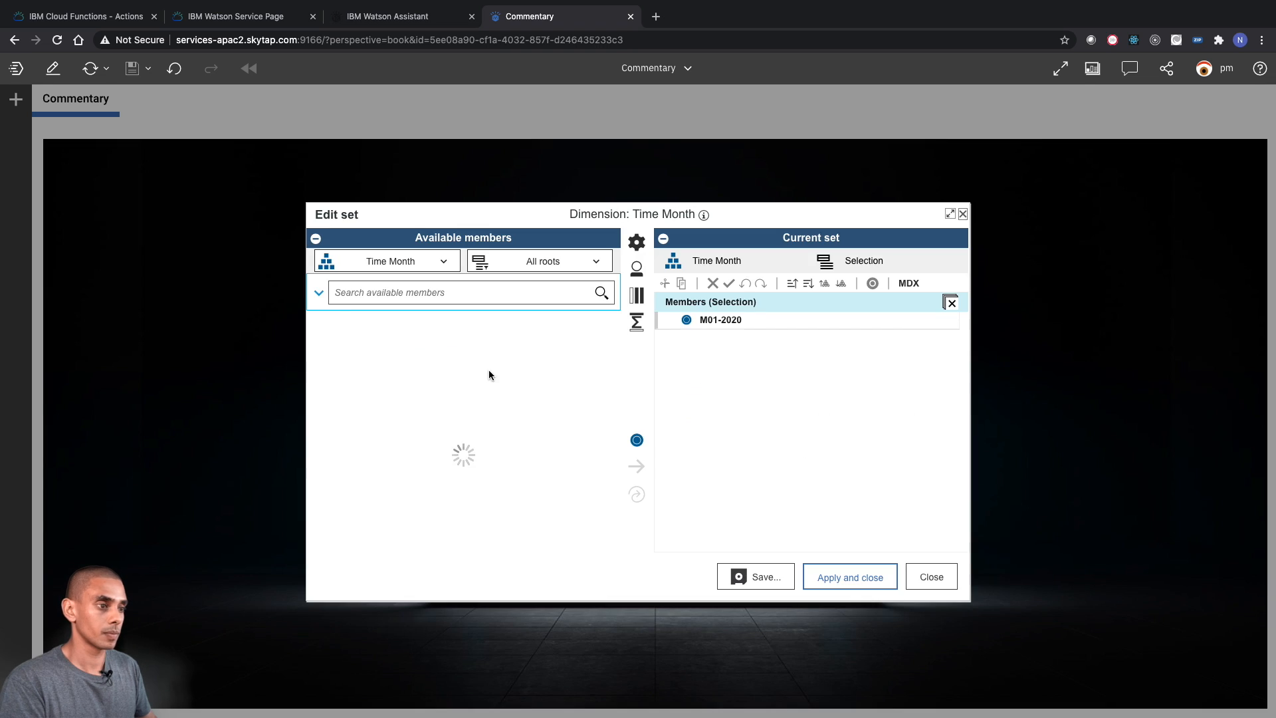
left_click(485, 293)
type("M02-2020")
key("Return")
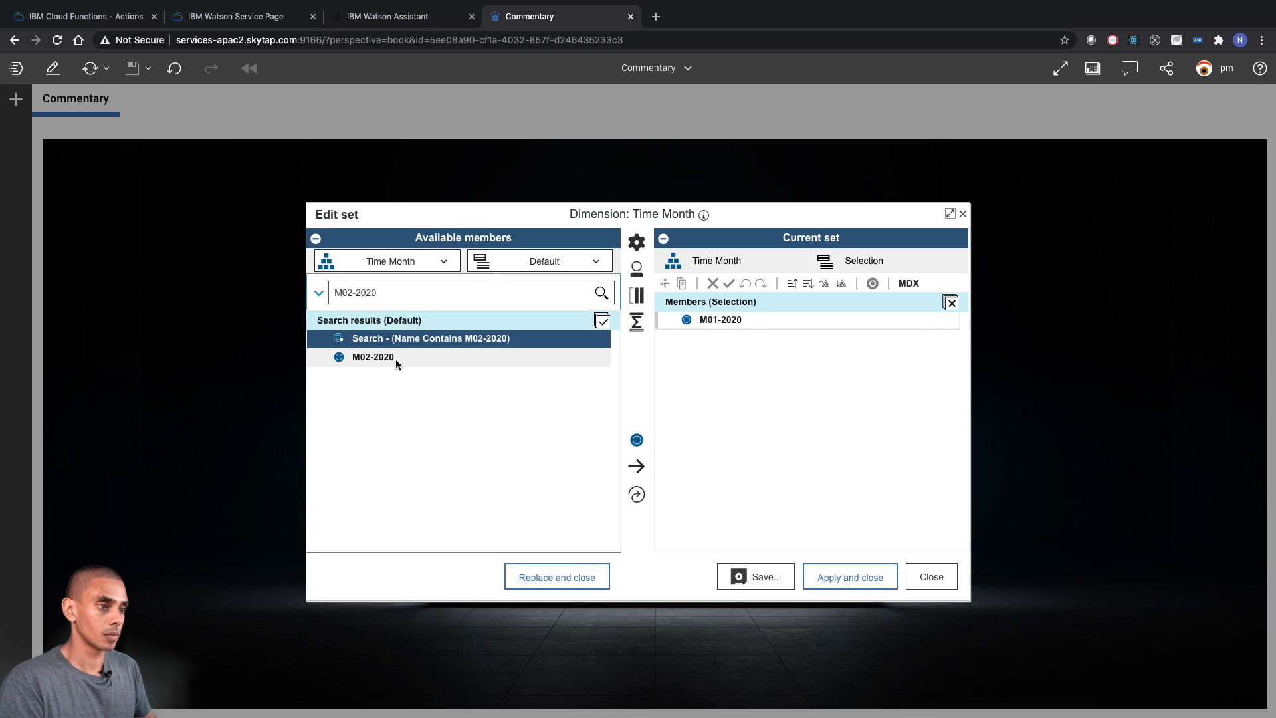
left_click(396, 360)
left_click(466, 24)
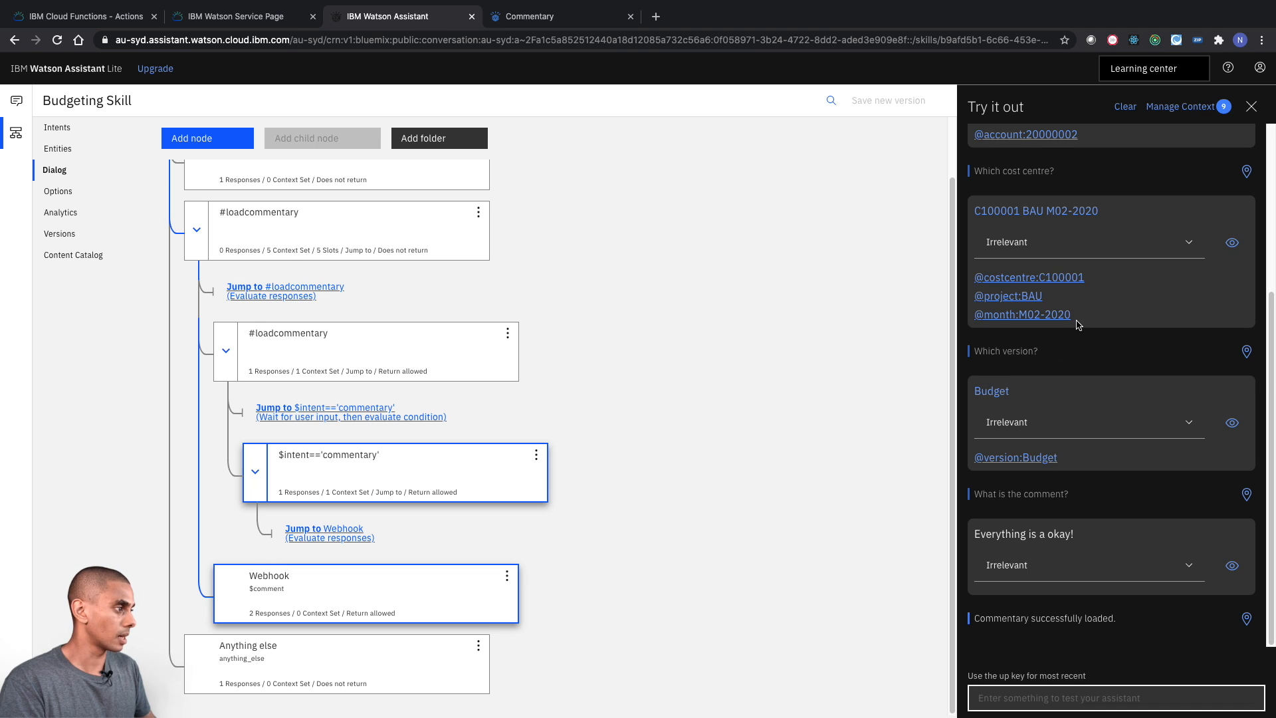
left_click(530, 16)
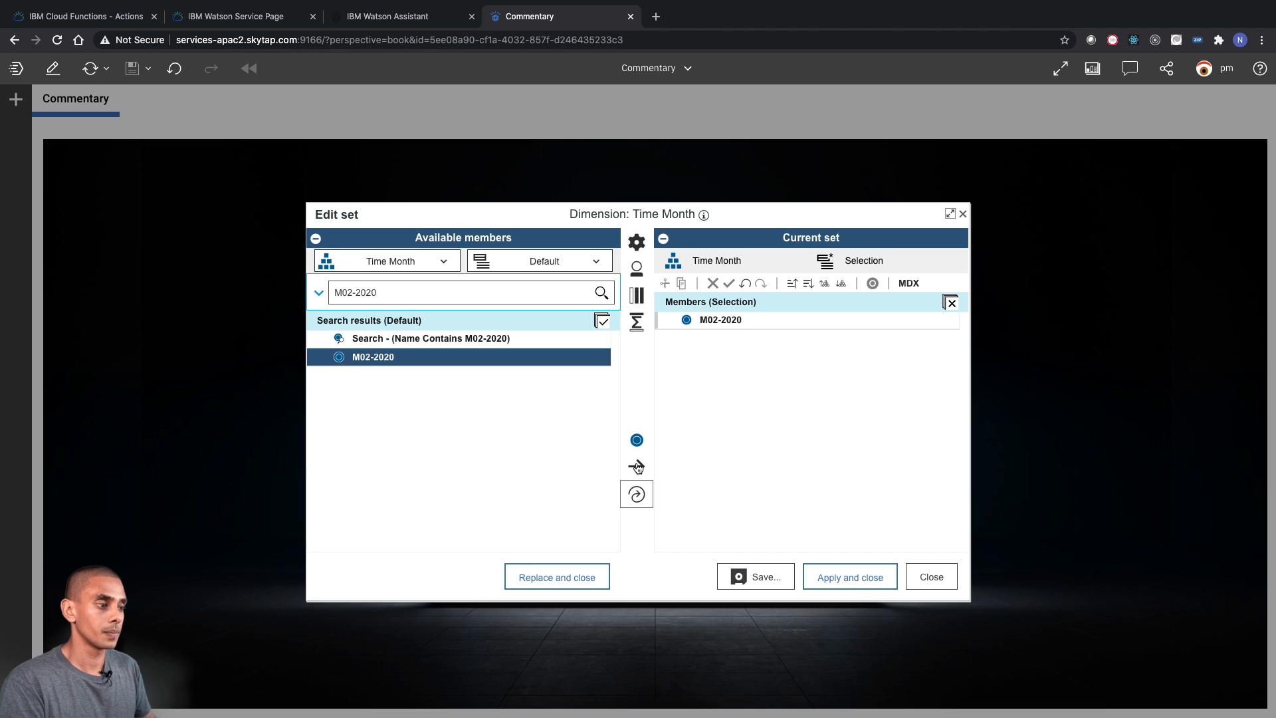
left_click(852, 577)
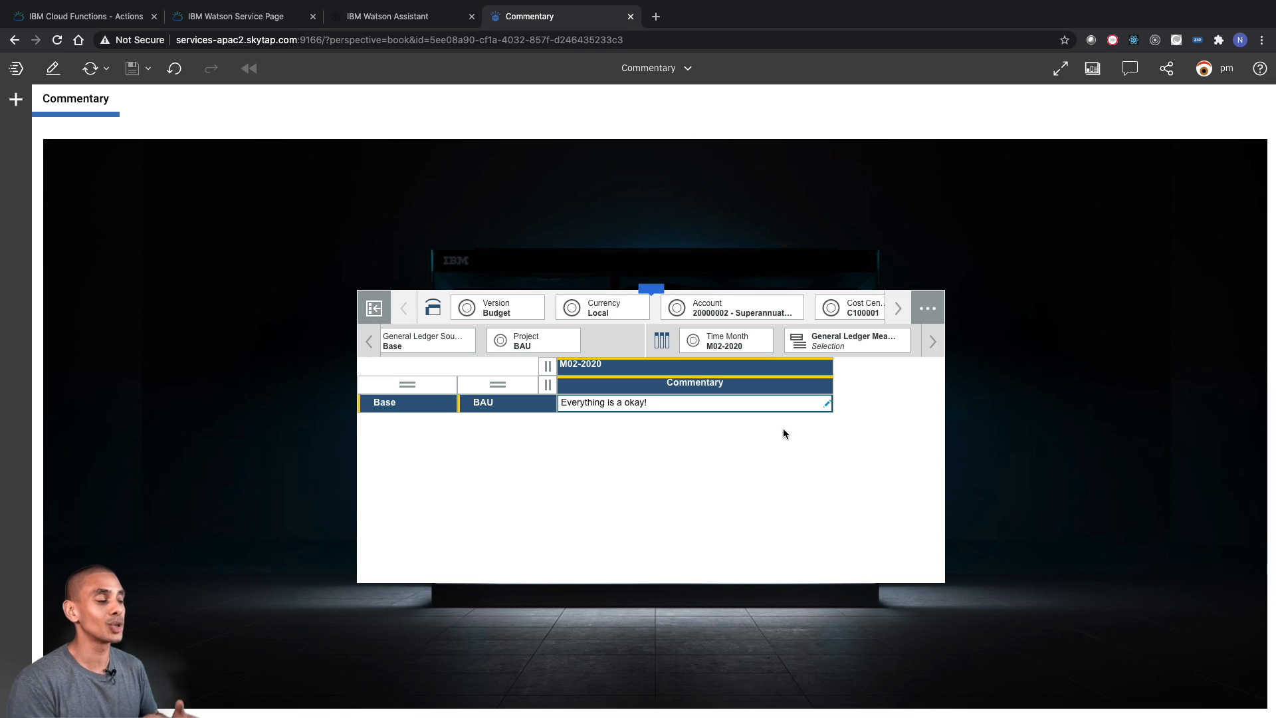
- Switch to the To Do List in Visual Studio Code and mark "Setup dialog" and "Test bot" as DONE
left_click(389, 16)
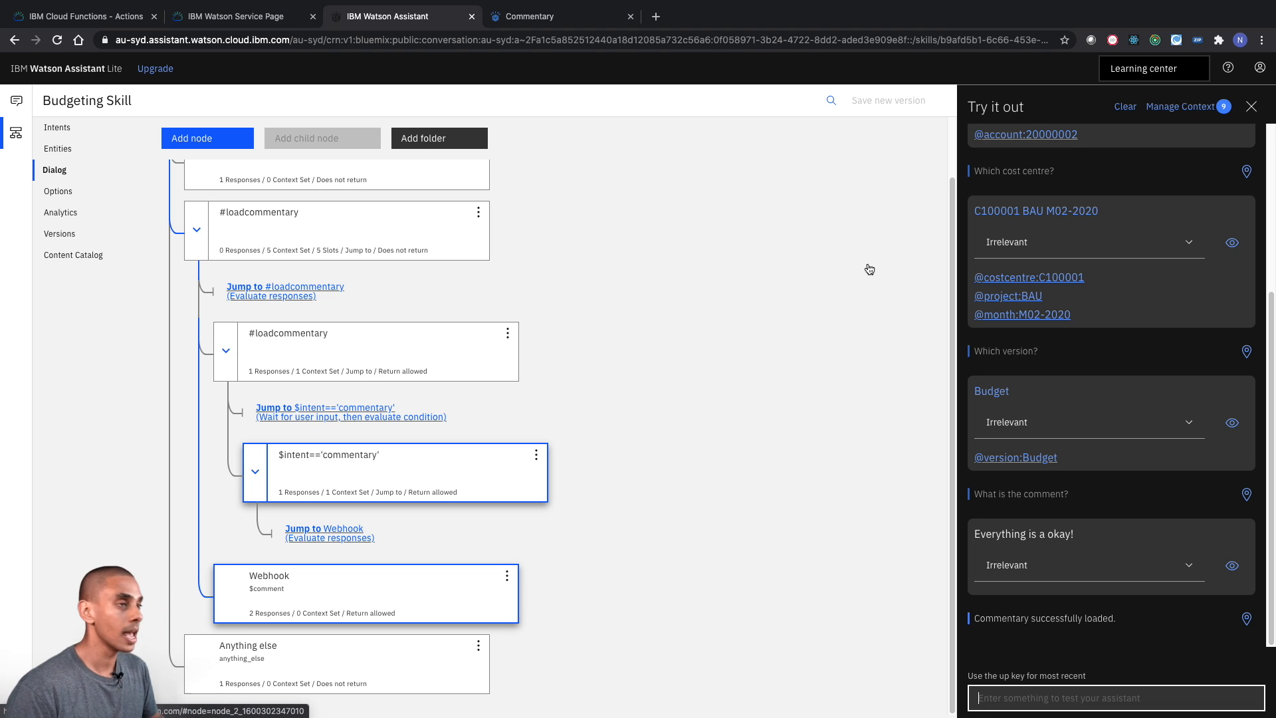
key("ctrl+Left")
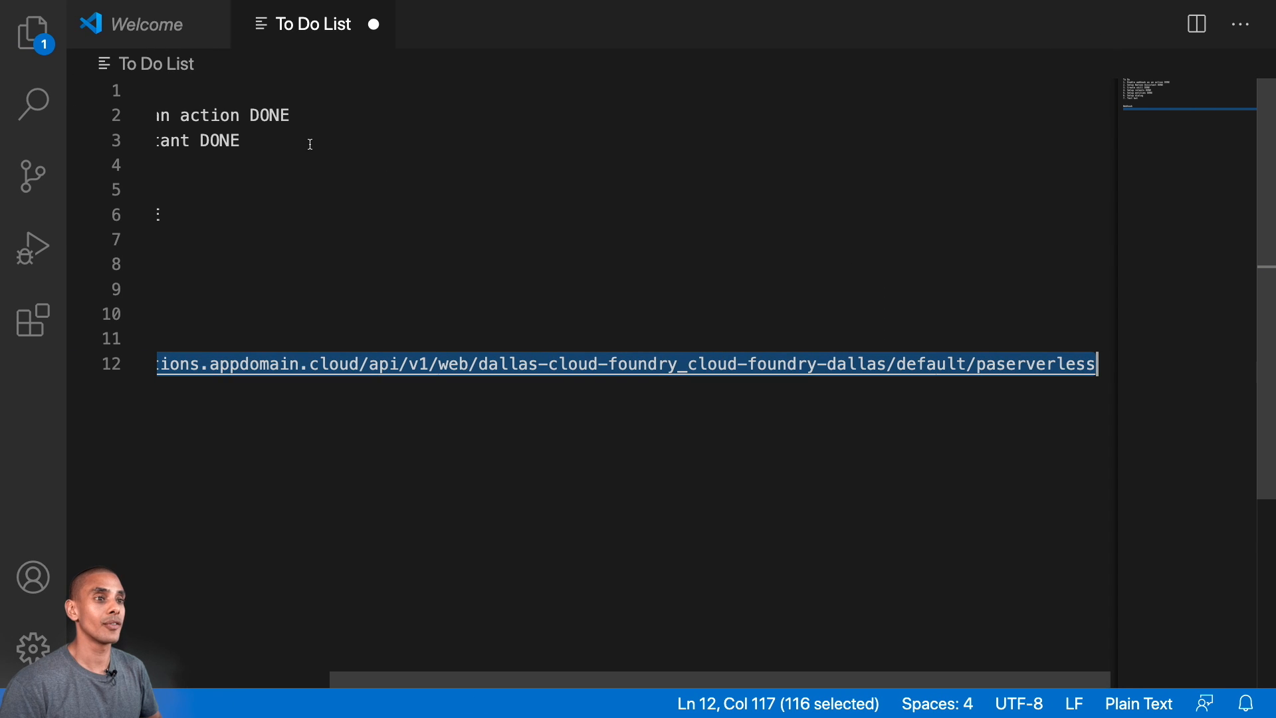
scroll(310, 144, "left", 3)
left_click(333, 237)
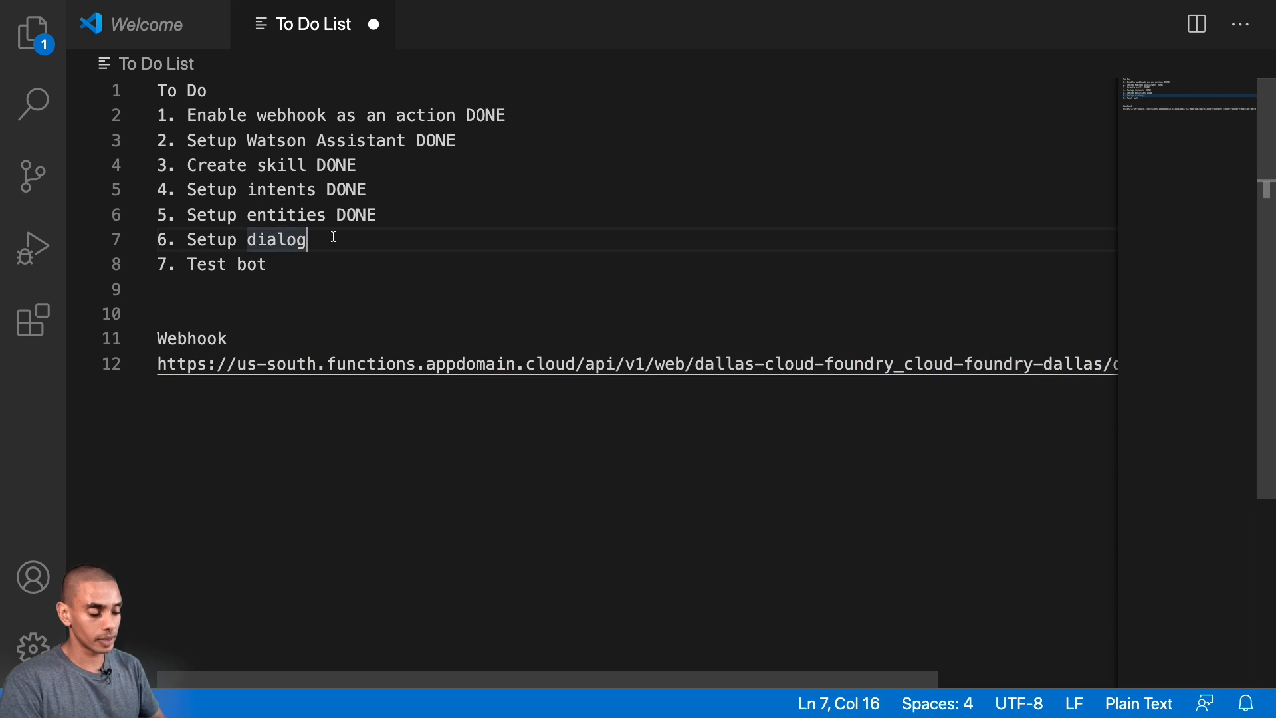
type("DONE")
key("Down")
type("DONE")
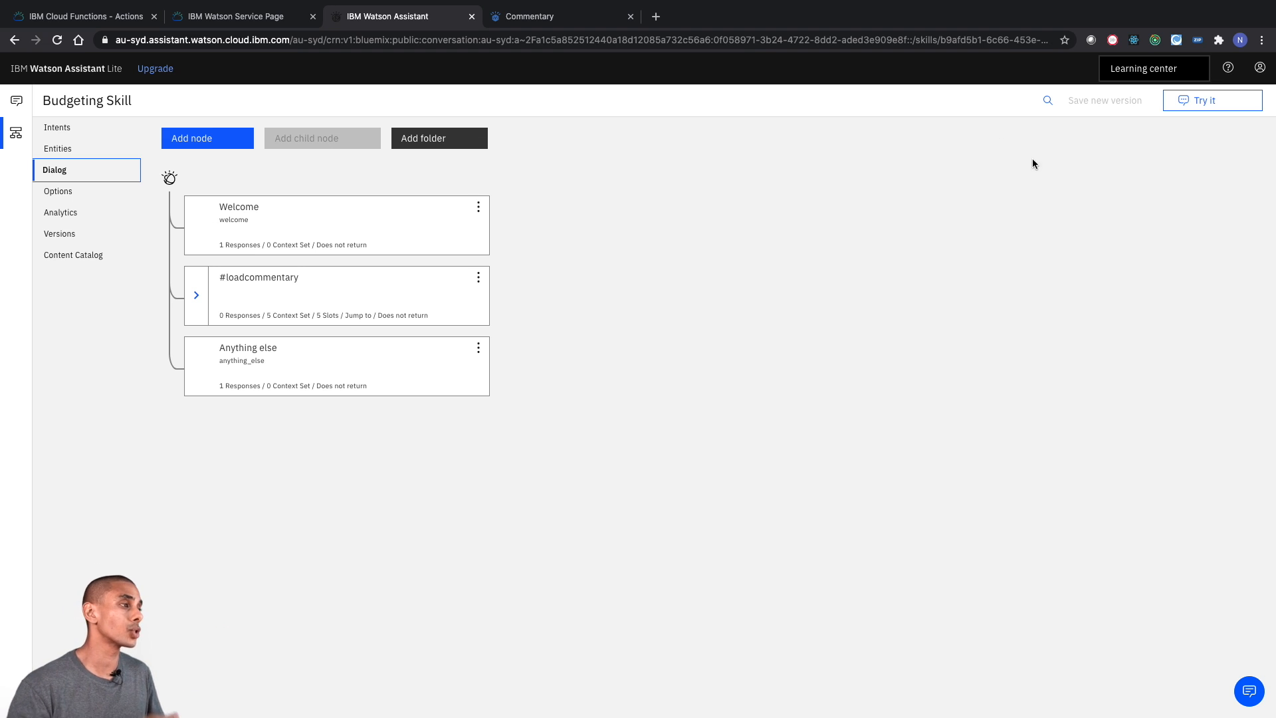
- Return to Watson Assistant, open the Budget Bot assistant and start adding a Web chat integration
left_click(1178, 100)
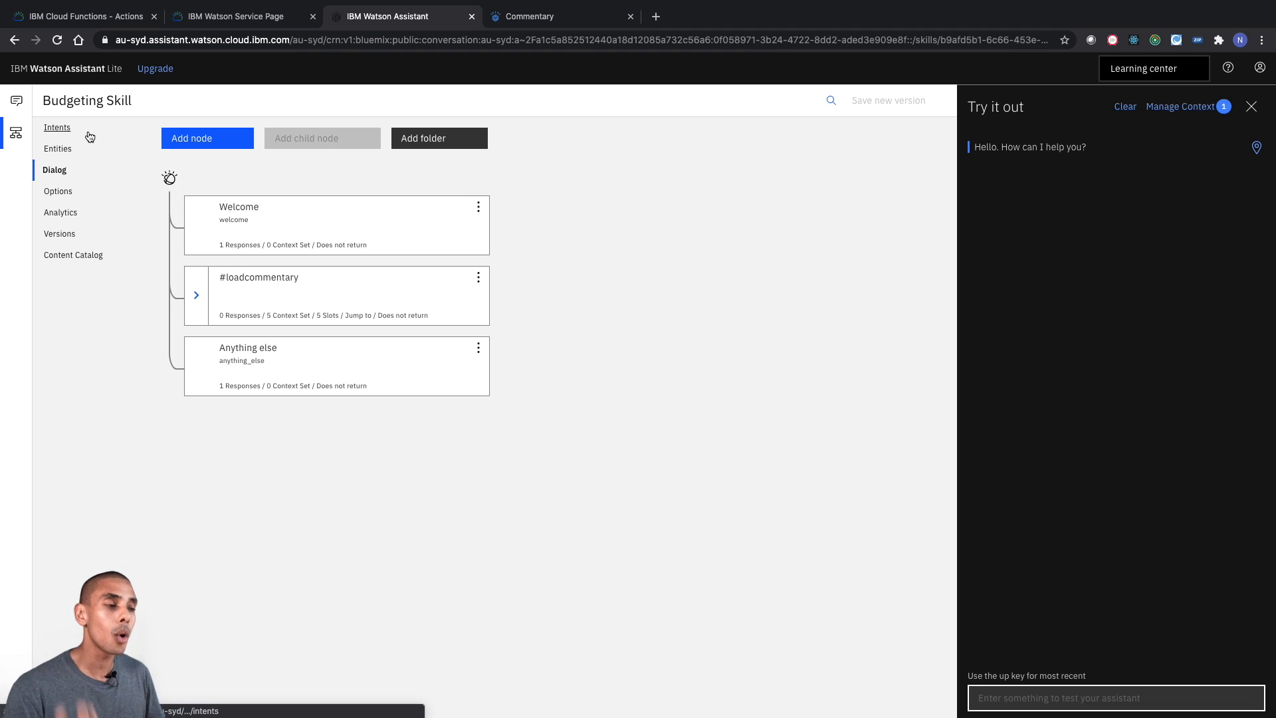
left_click(16, 102)
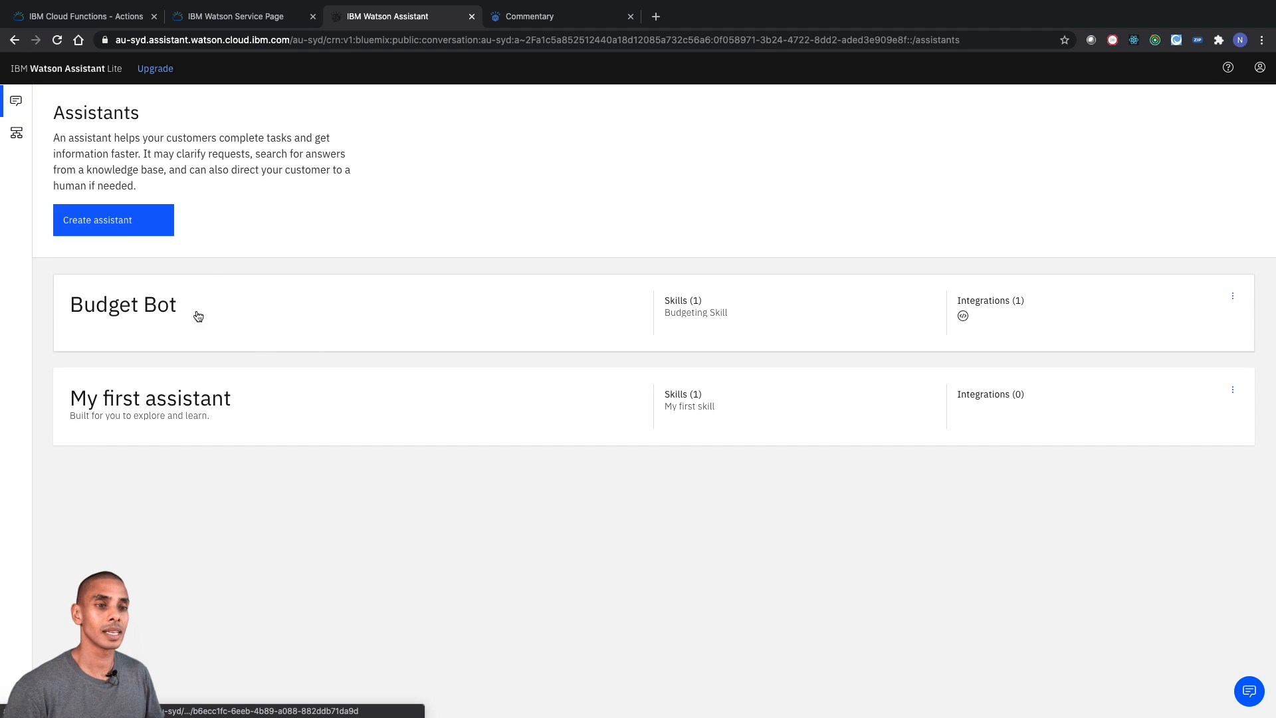
left_click(274, 330)
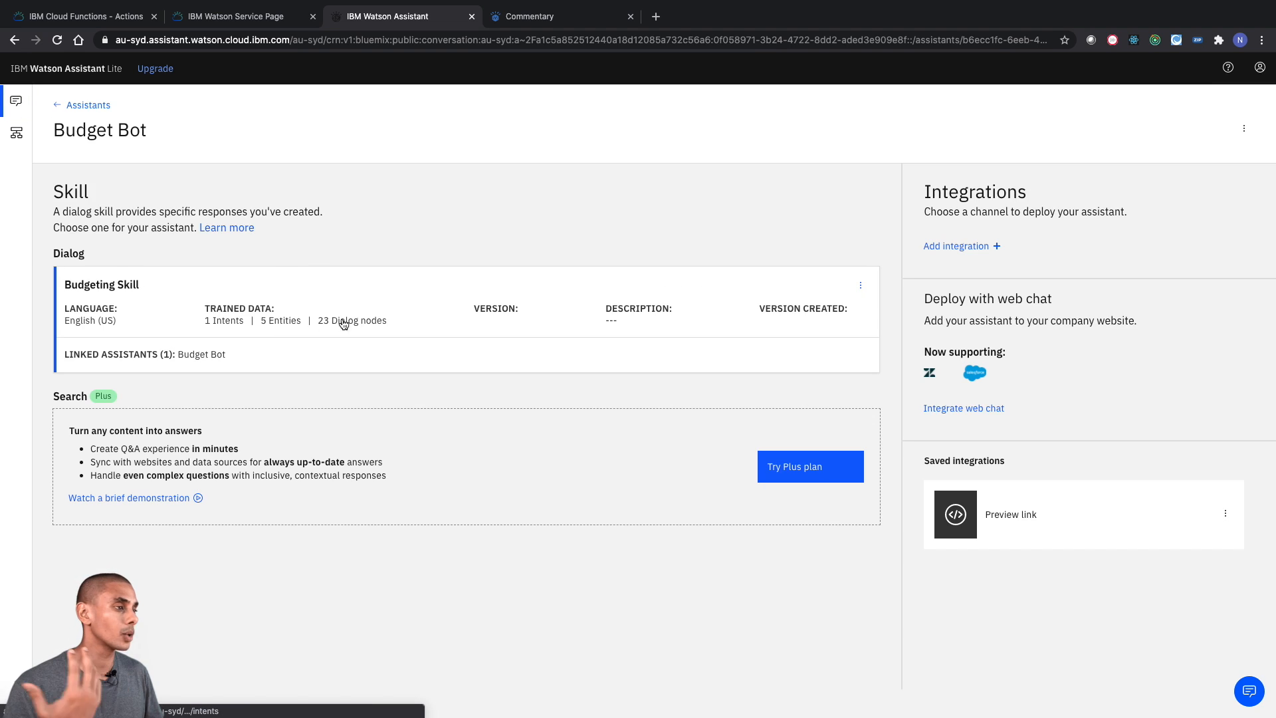
left_click(983, 247)
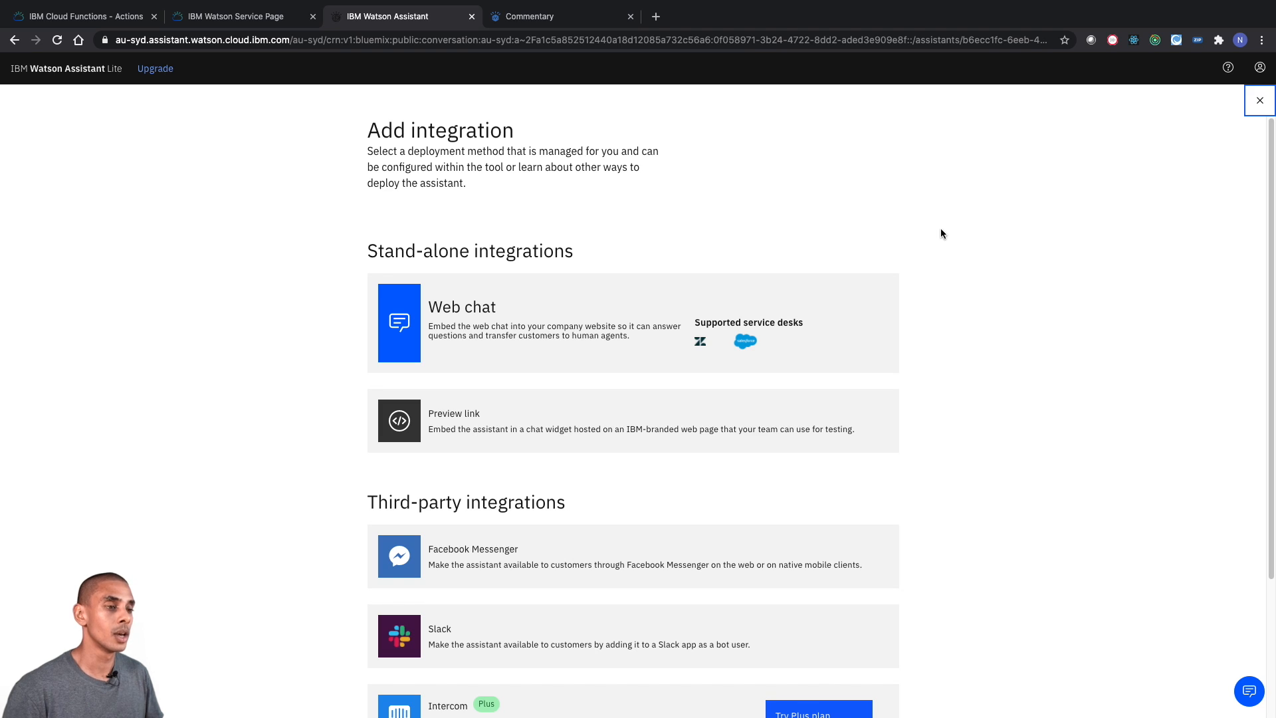
scroll(853, 231, "down", 3)
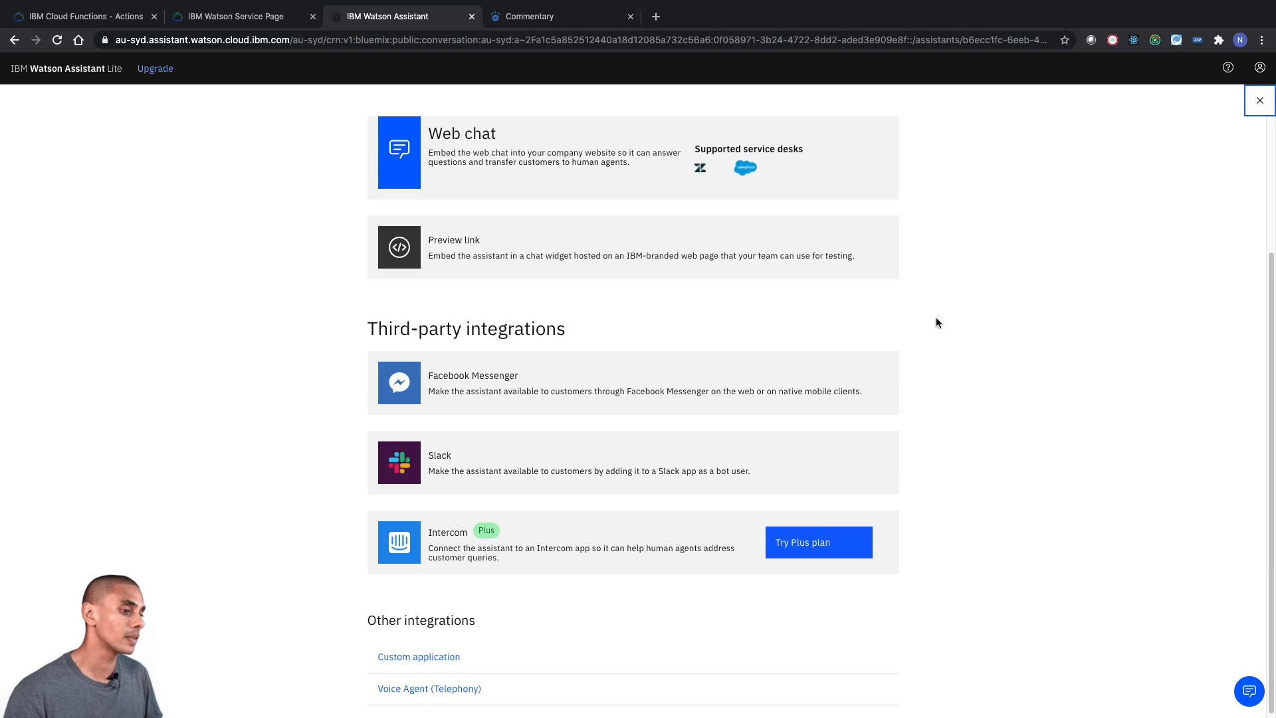
scroll(935, 317, "up", 3)
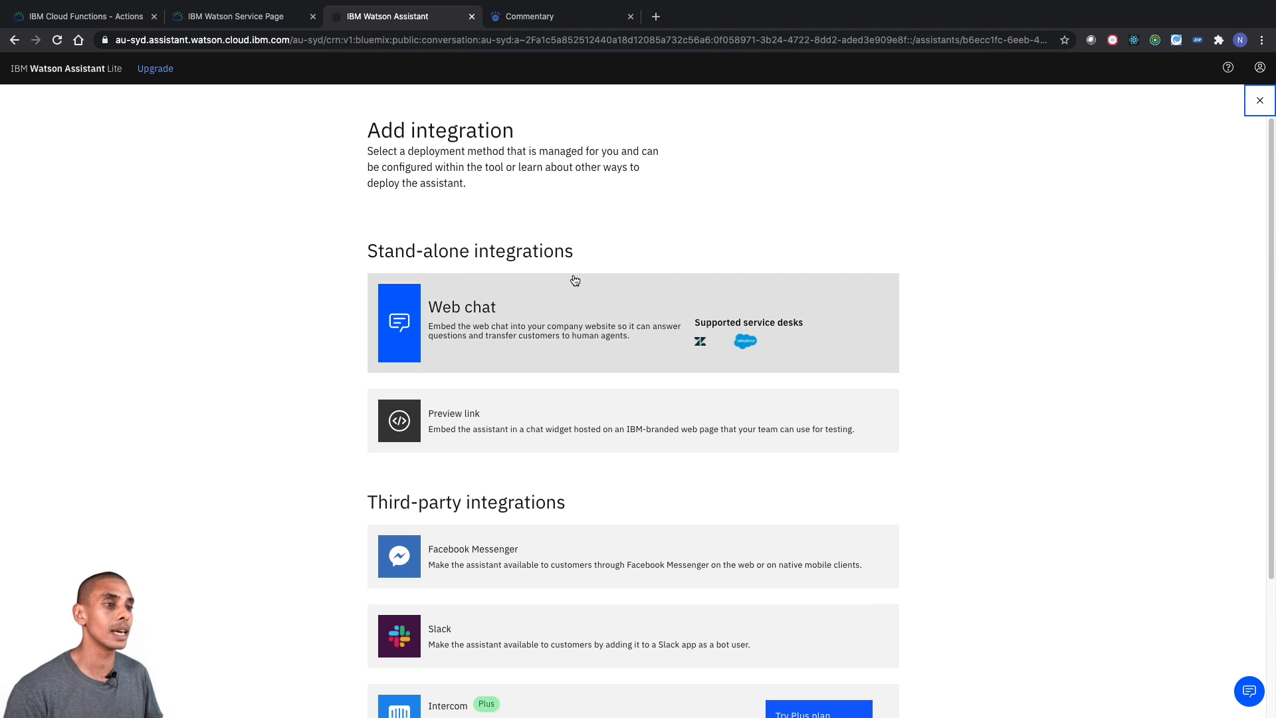
left_click(516, 314)
- Name the web chat integration "Budget Bot" and create it
left_click(287, 175)
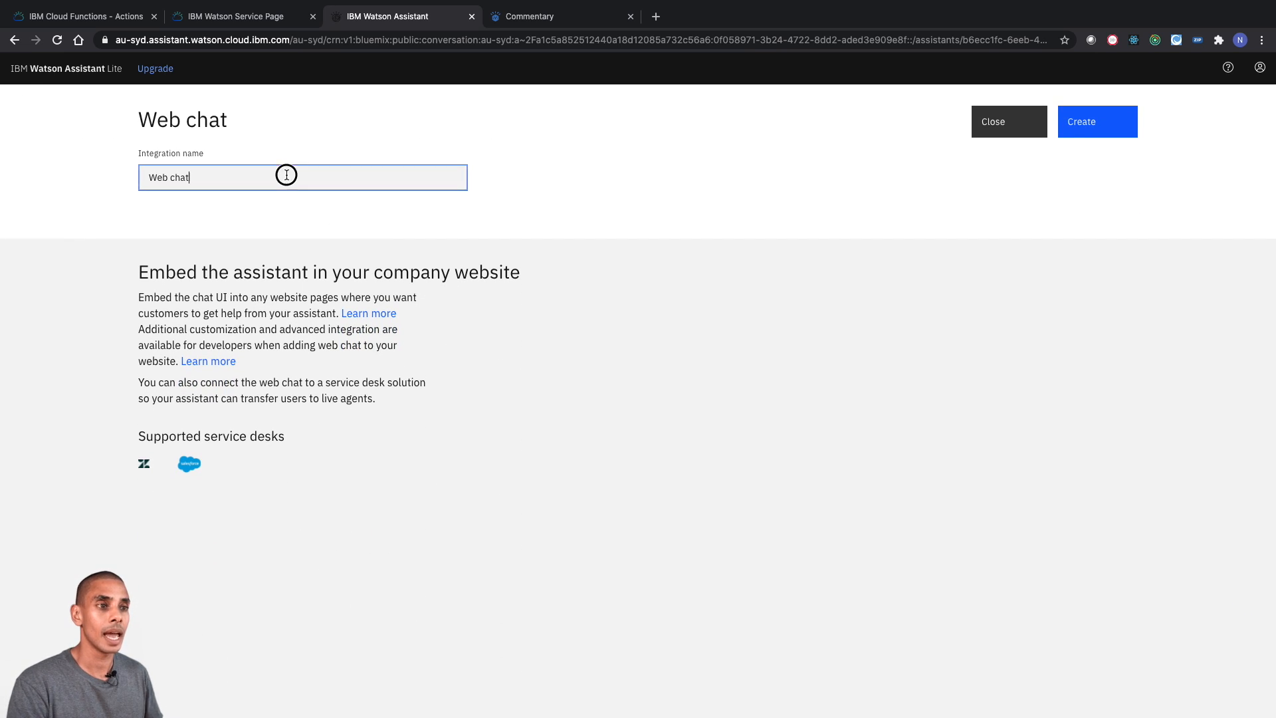
triple_click(286, 174)
type("Budget Bot")
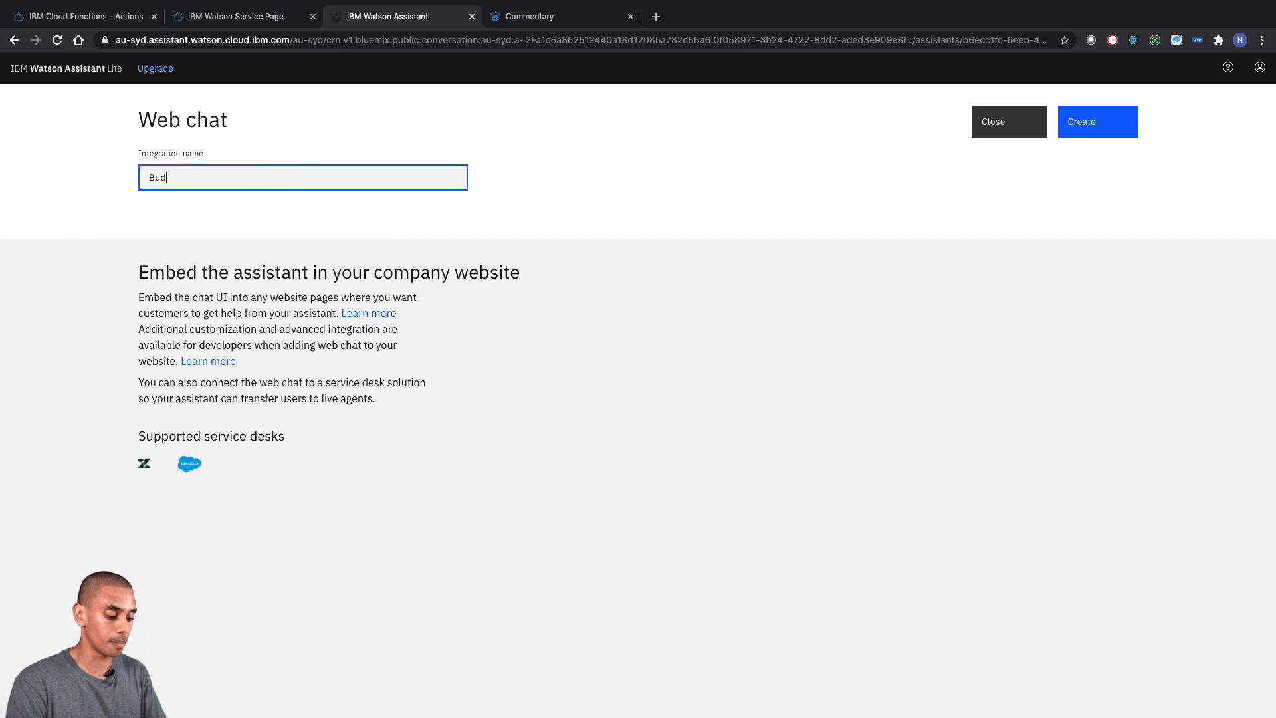
left_click(1090, 130)
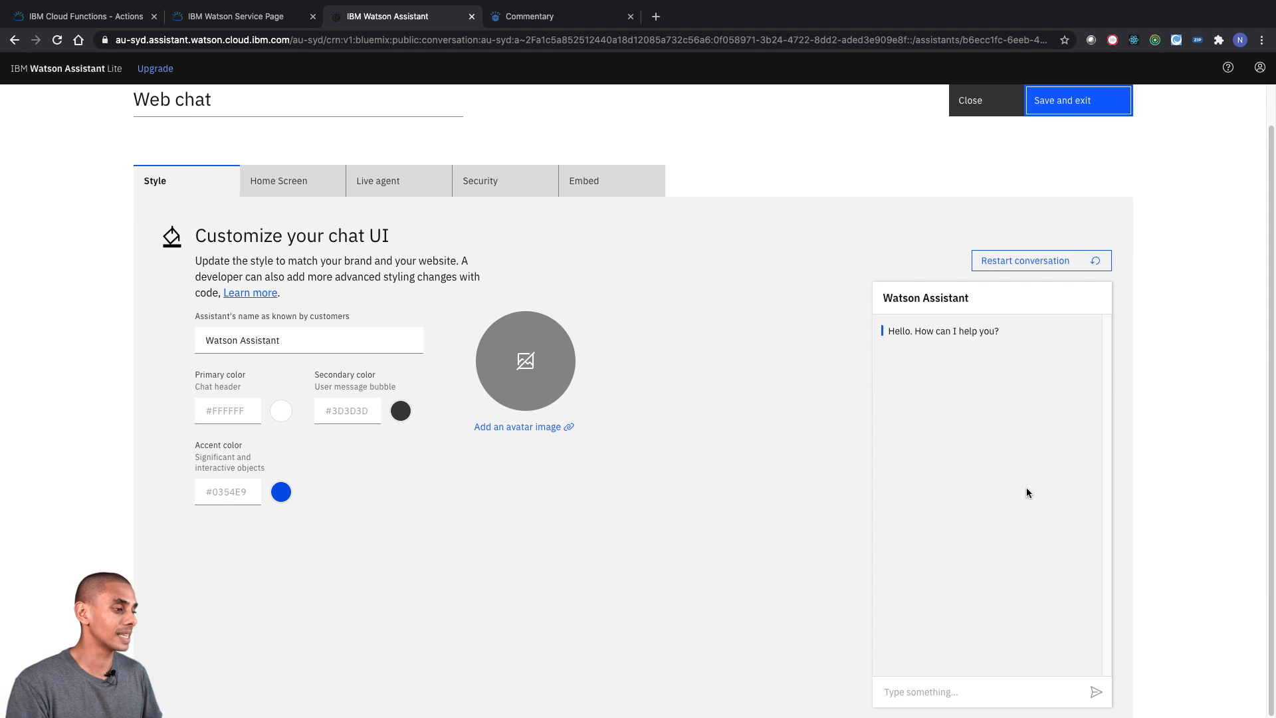
- Send "load commentary" in the web chat preview
left_click(924, 693)
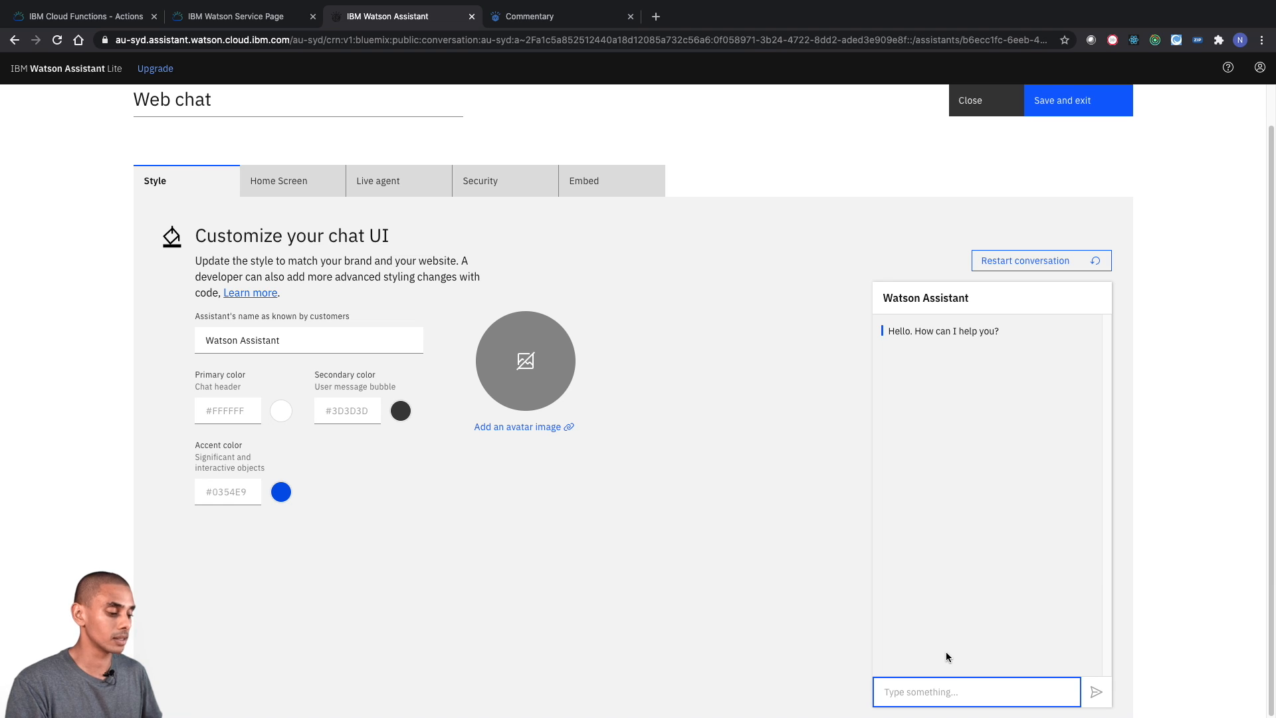
type("load commen")
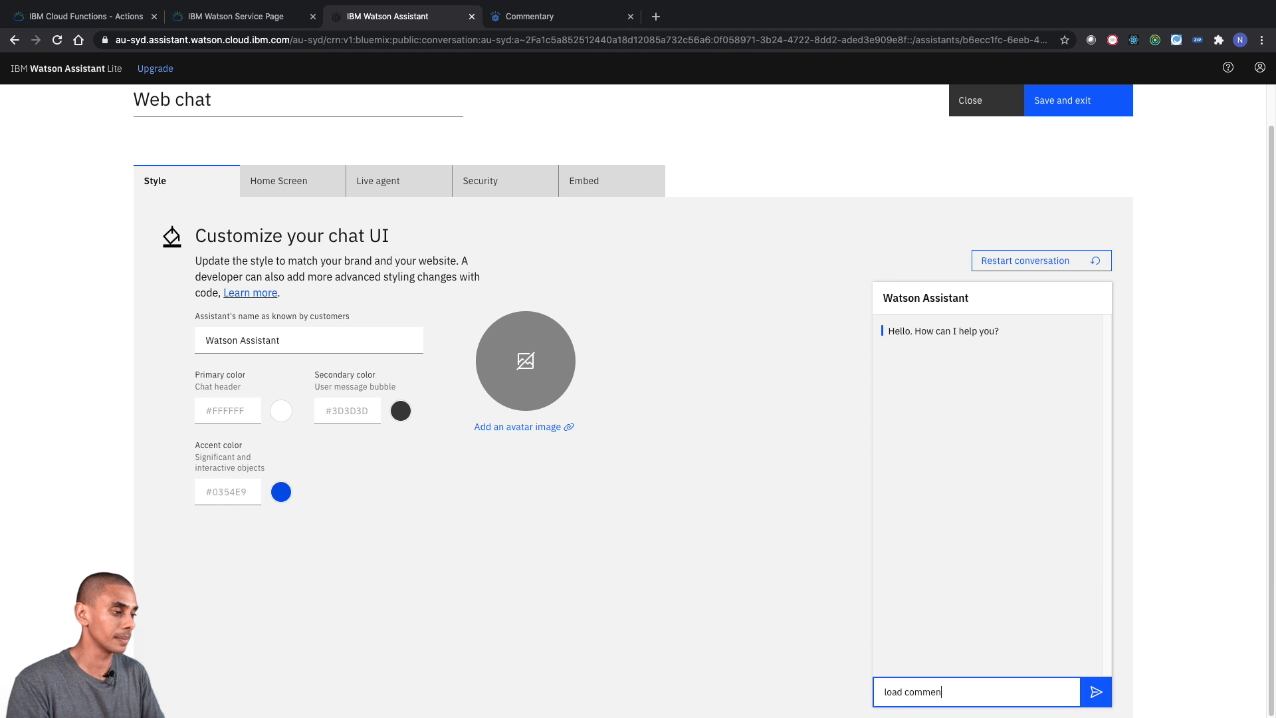
type("tary")
key("Return")
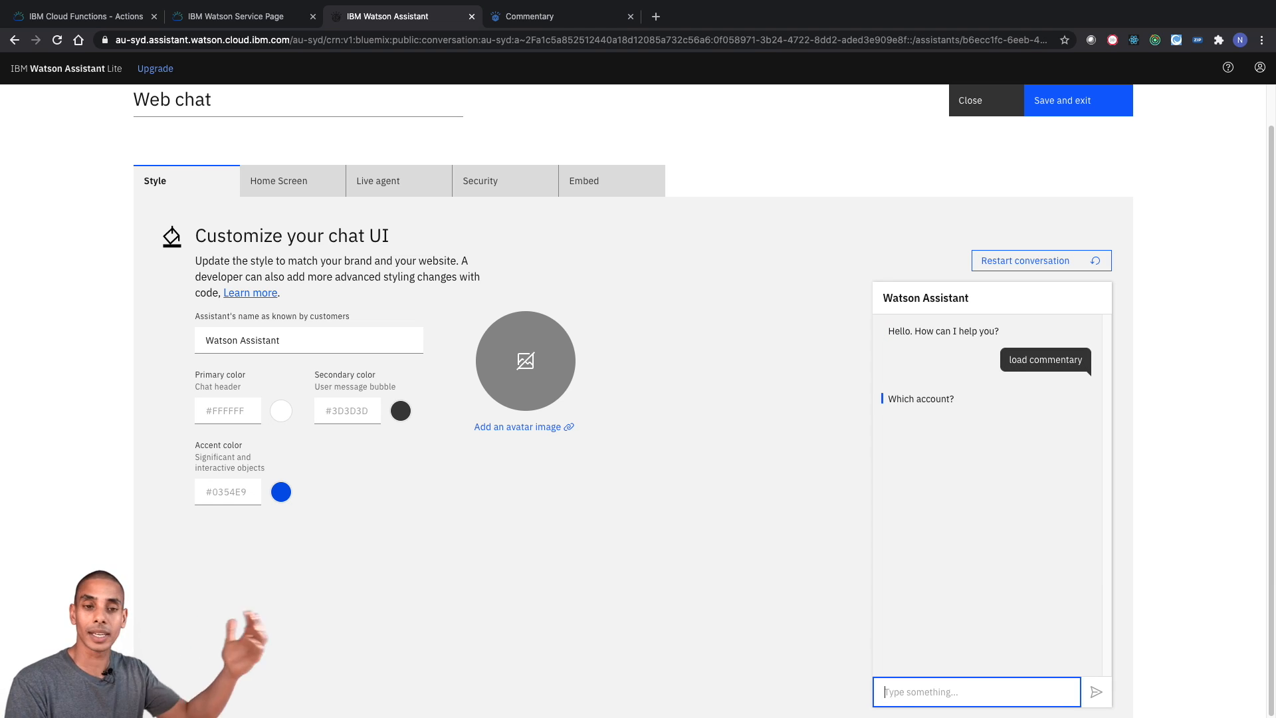
- Answer the account question in the preview with all five values: "20000001 C100001 Budget BAU M01-2020"
type("2")
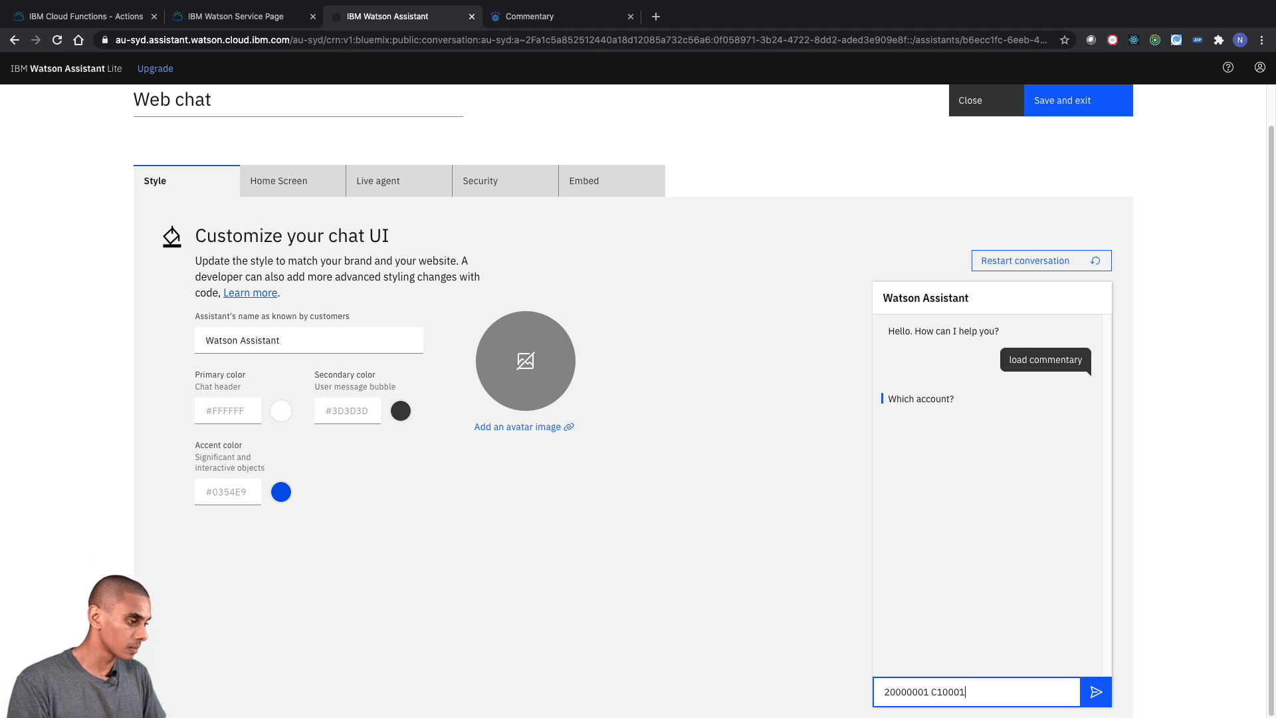
type("0000001 C100001 Budget BAU M01-2020")
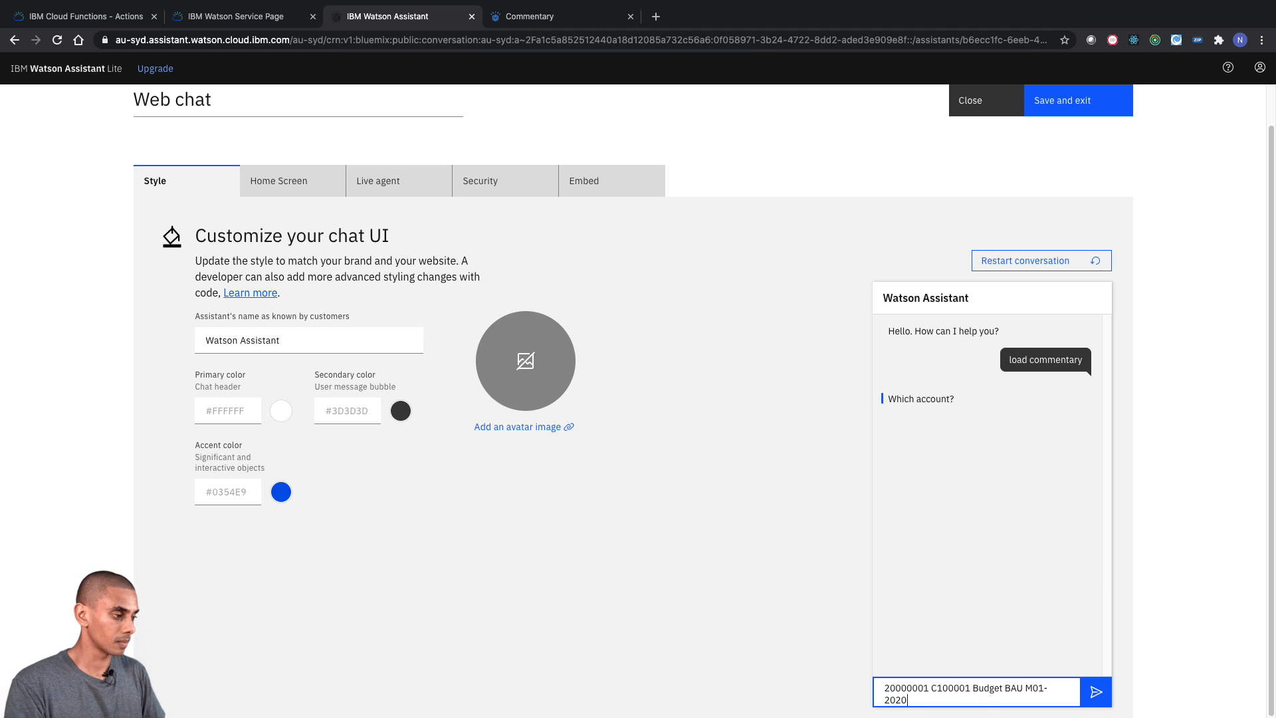
key("Return")
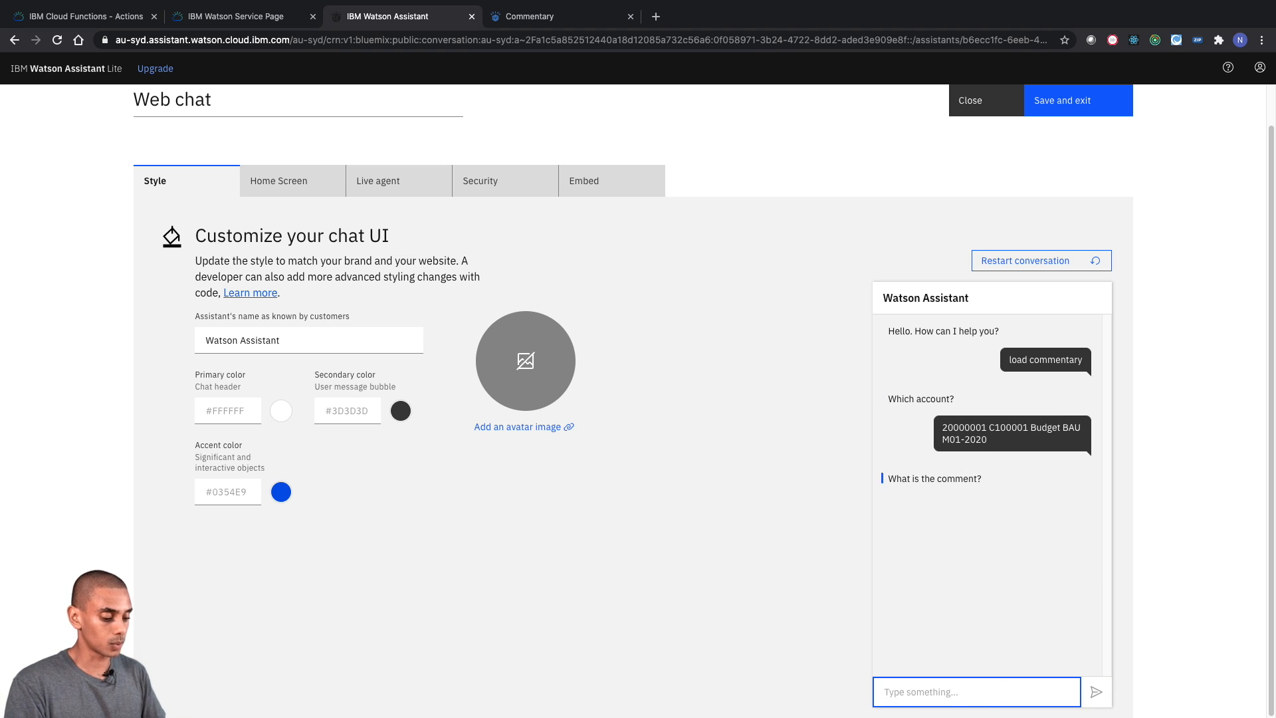
- Answer the comment question in the web chat preview with "Running late"
type("Load")
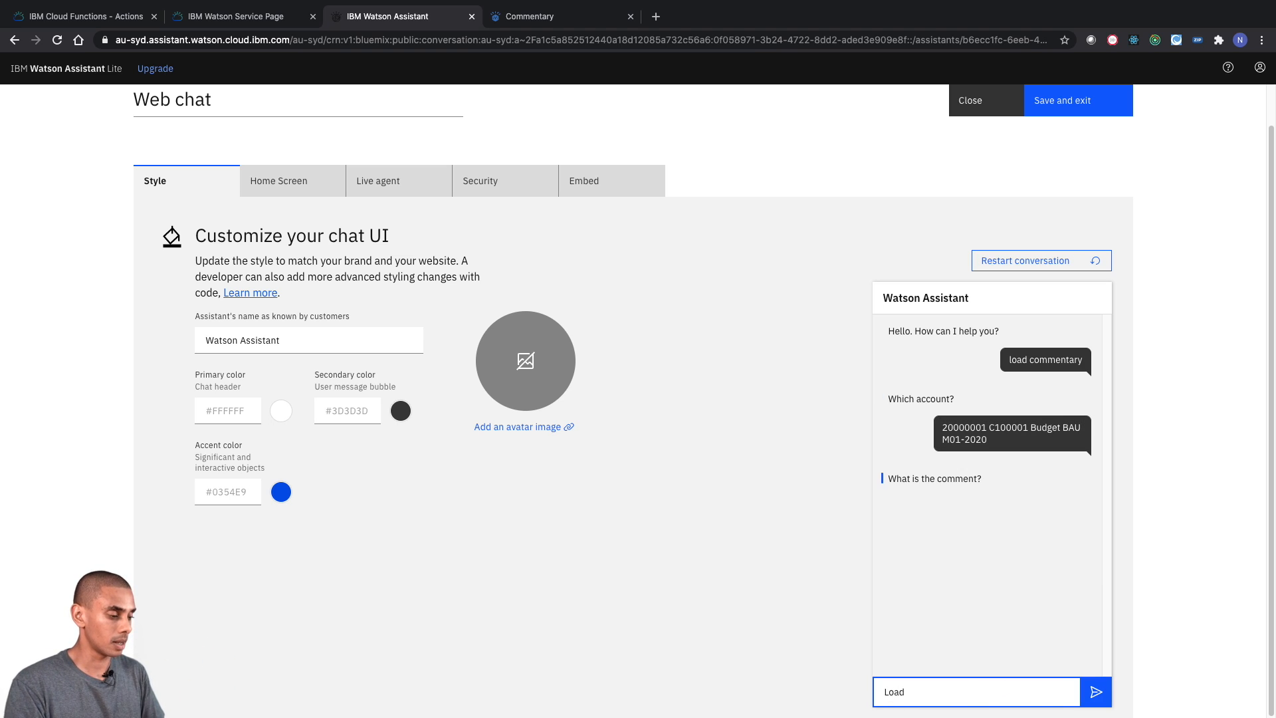
key("BackSpace")
key("BackSpace")
key("BackSpace")
key("BackSpace")
type("Running late")
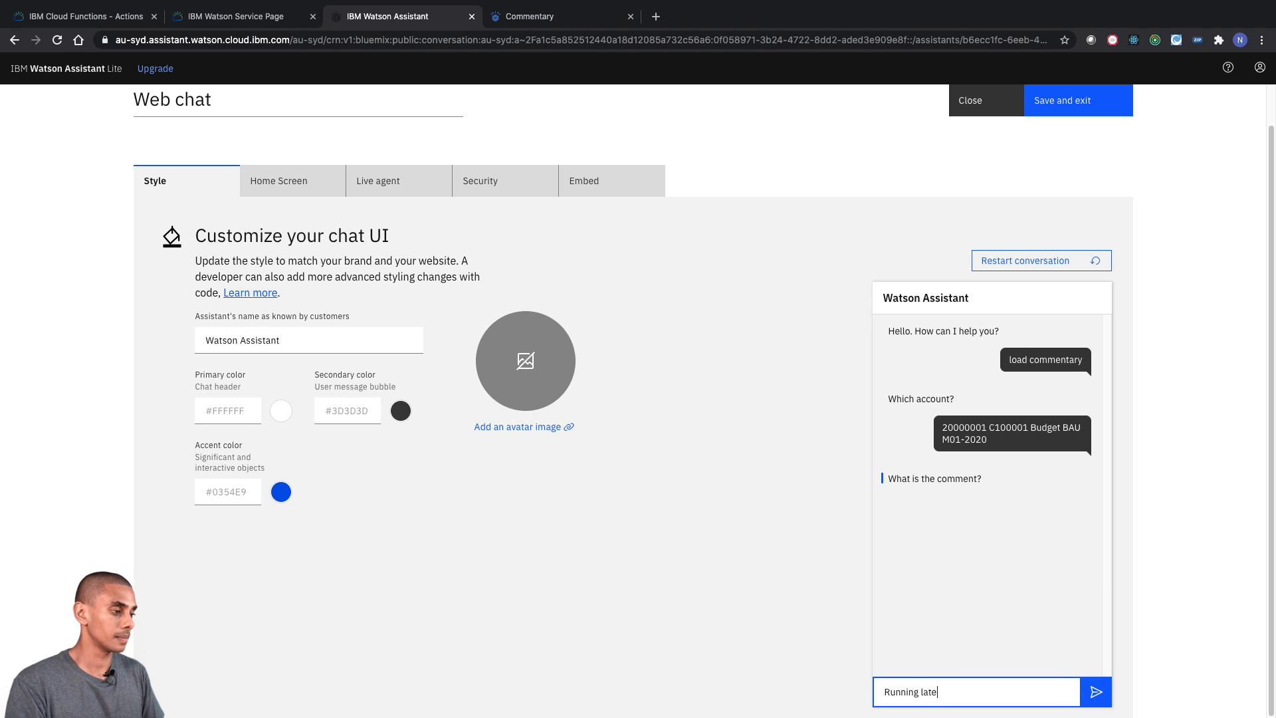
key("Return")
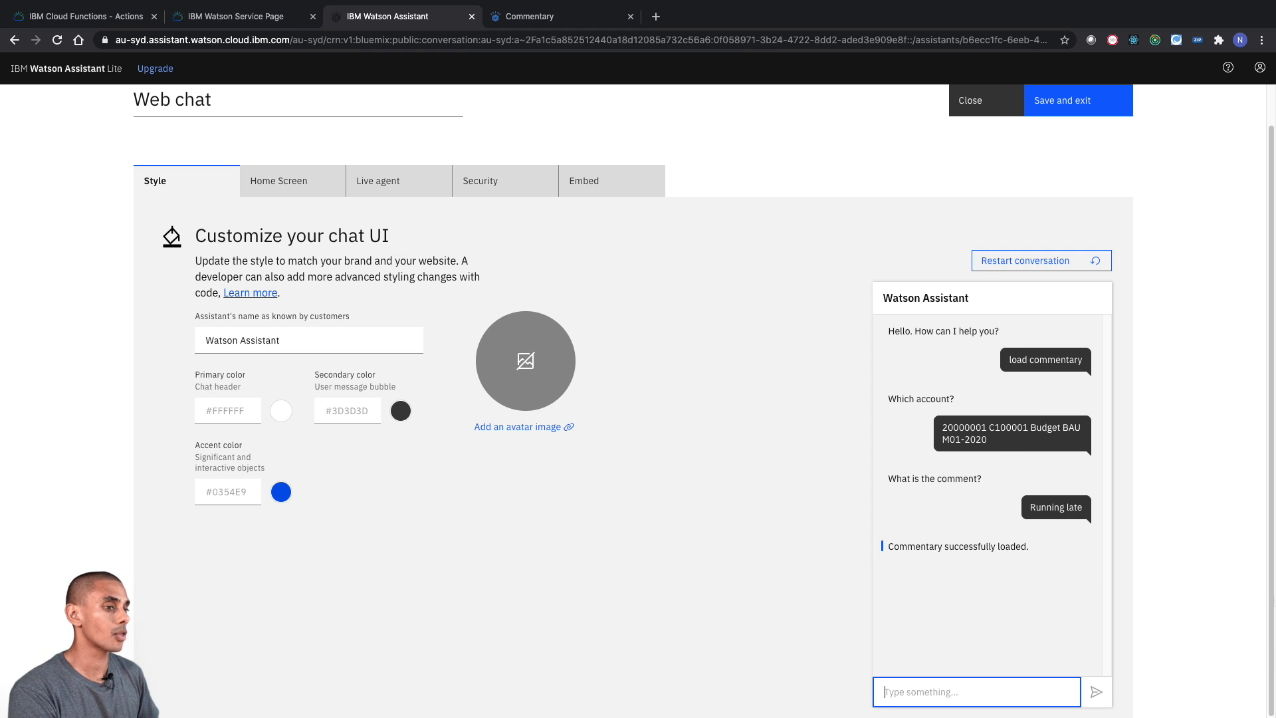
- Switch to the Planning Analytics Commentary book and refresh its data to check the loaded comment
left_click(528, 19)
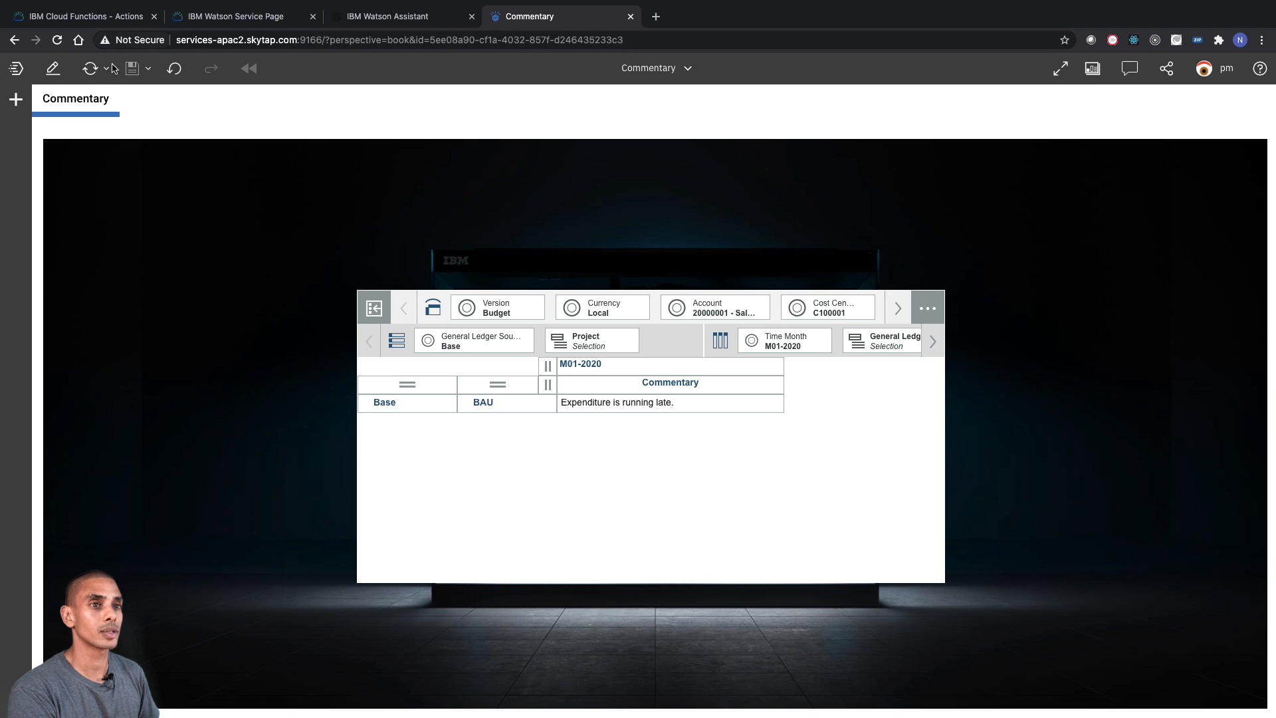
left_click(90, 69)
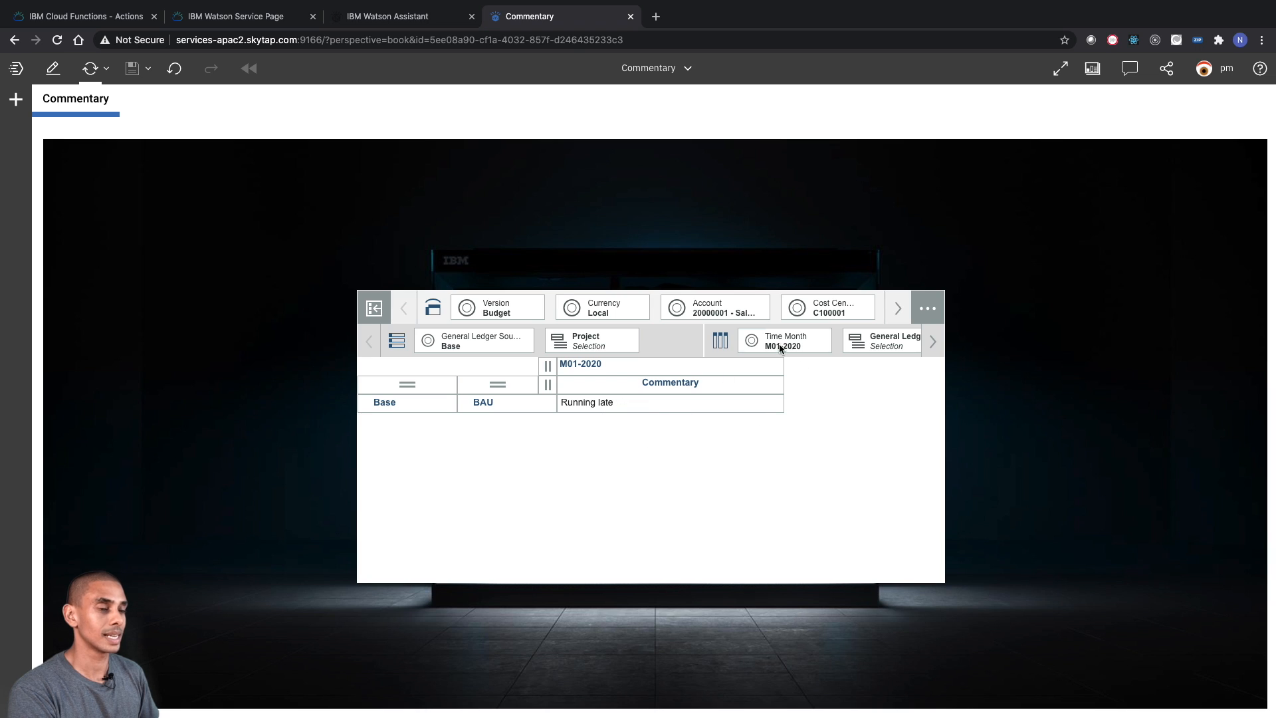
- Return to the Watson Assistant web chat settings and examine the code snippet for embedding the chat on a website
left_click(236, 19)
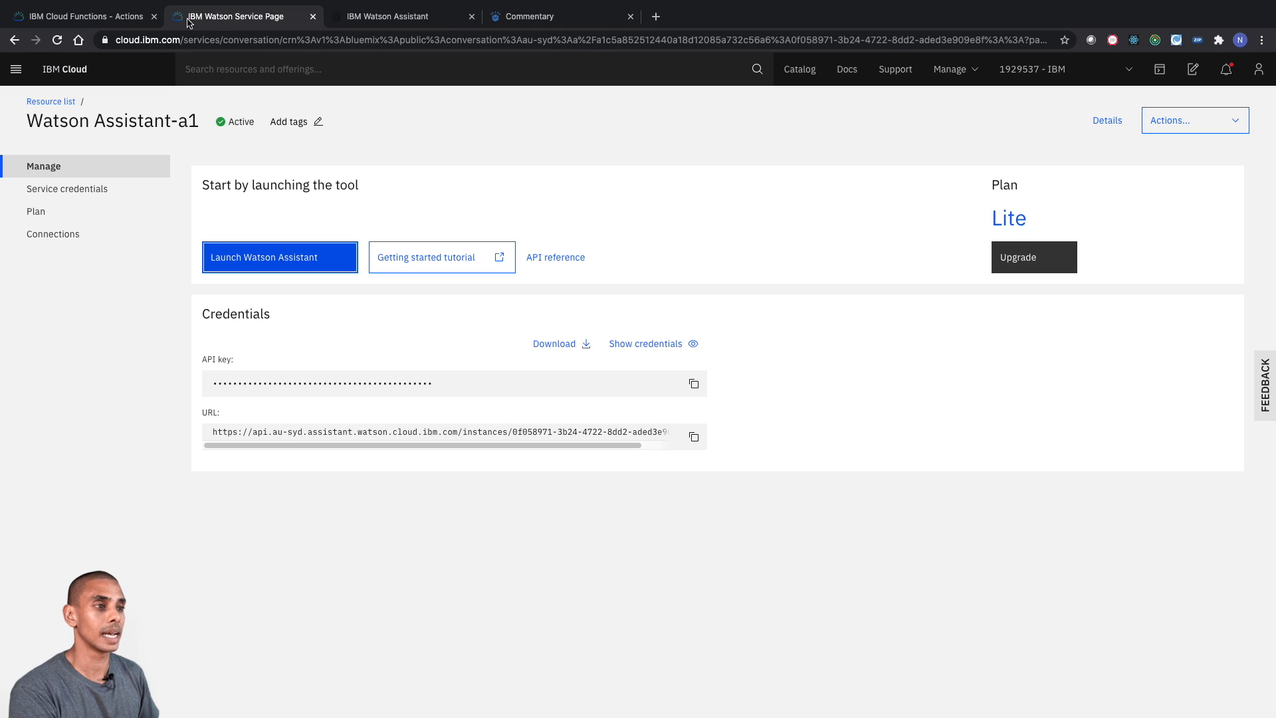
left_click(103, 21)
left_click(388, 17)
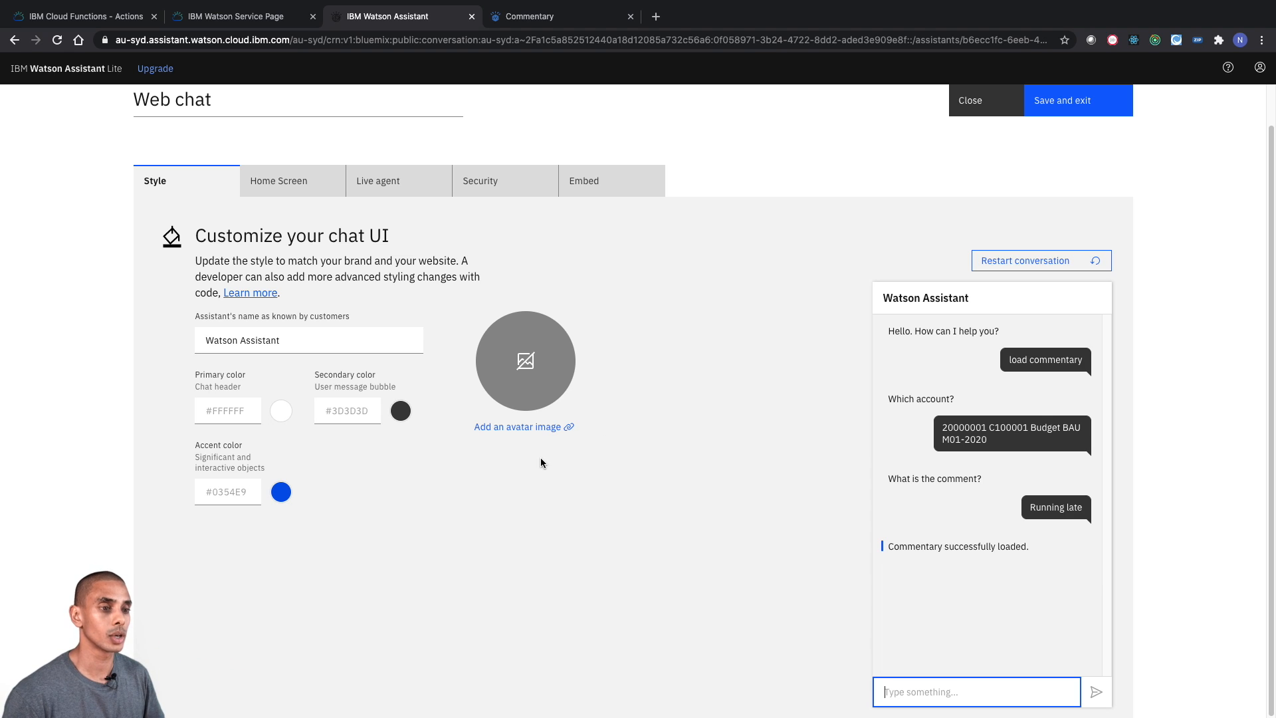
left_click(621, 180)
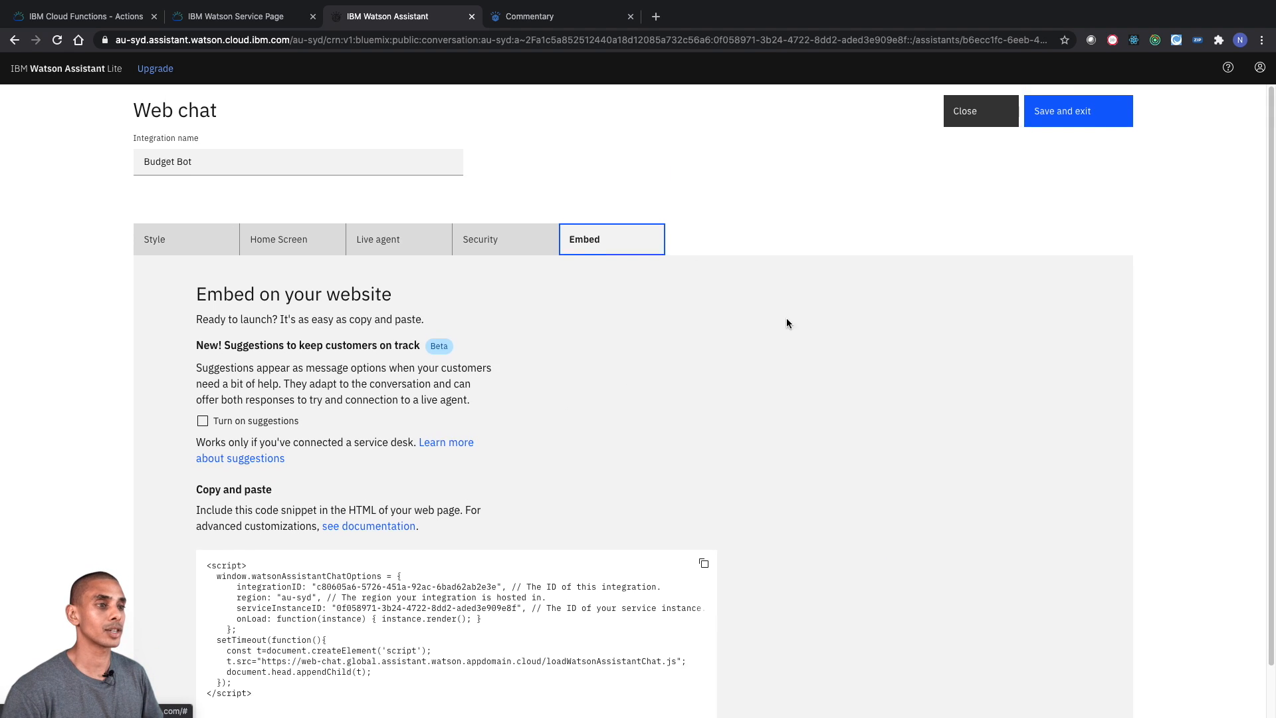
left_click_drag(336, 631, 188, 520)
left_click(298, 530)
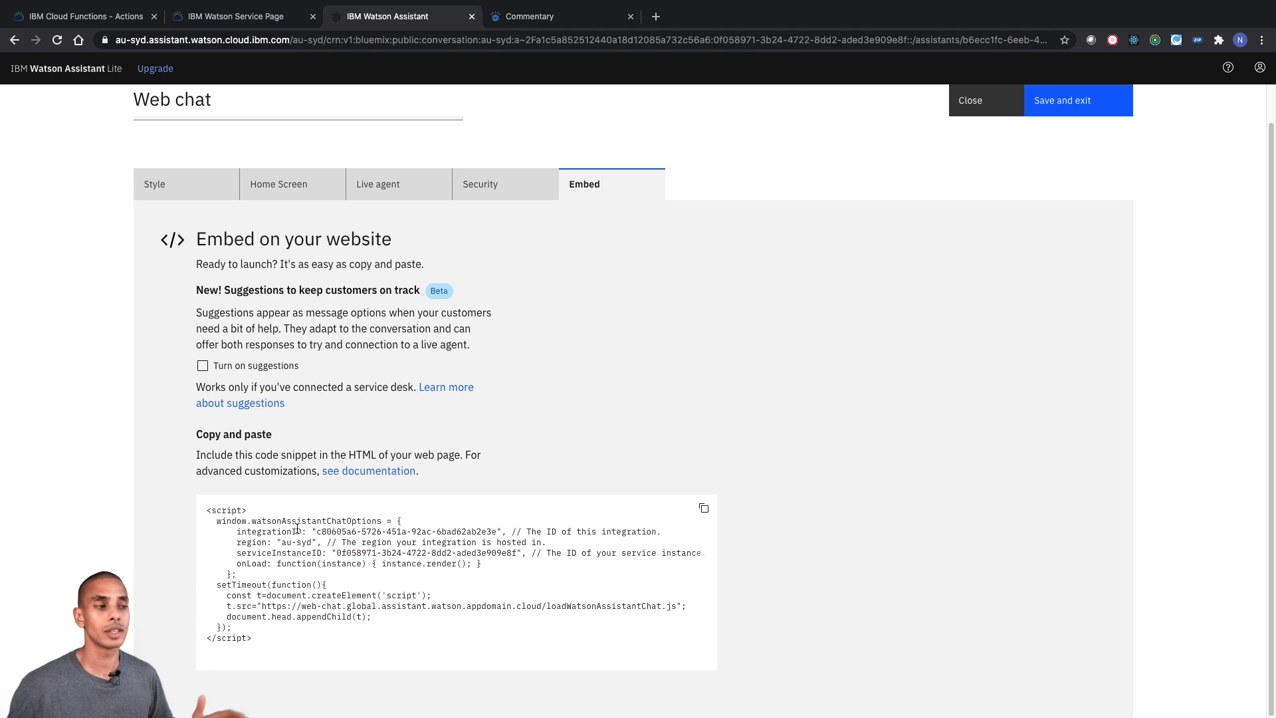